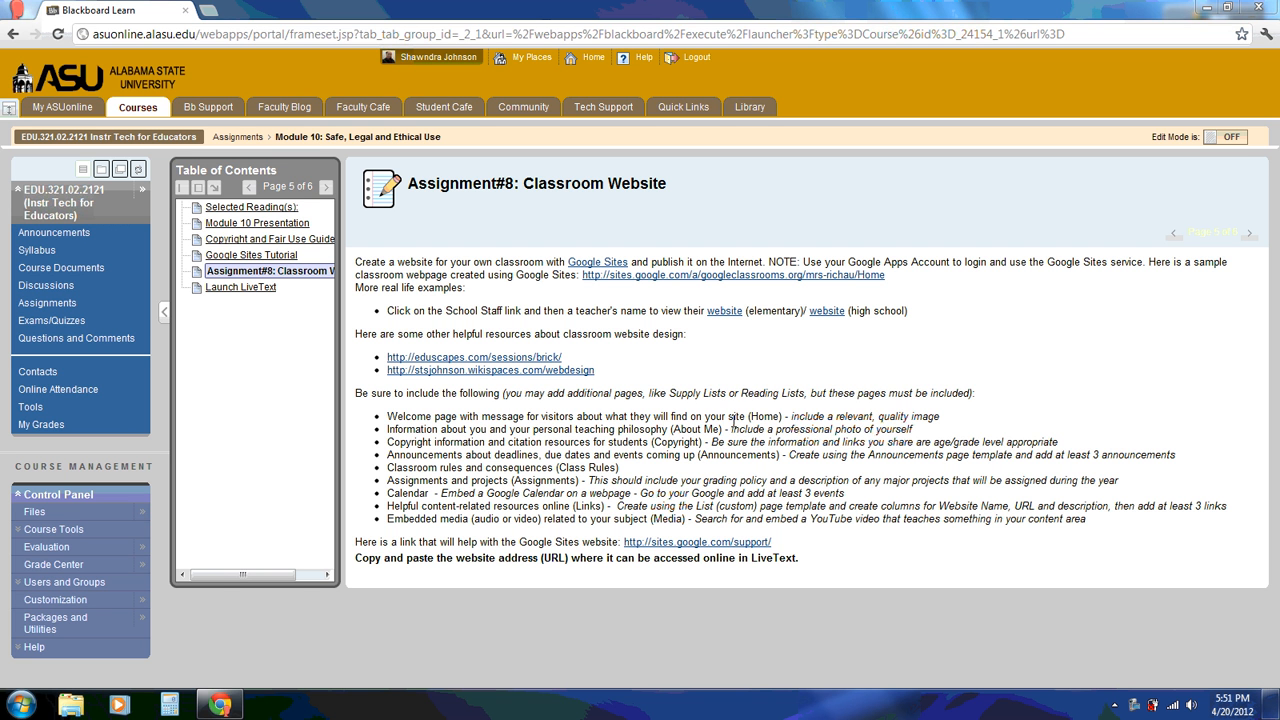
# Highlight the Home, About Me and Copyright page requirements in the assignment sheet
pyautogui.doubleClick(765, 417)
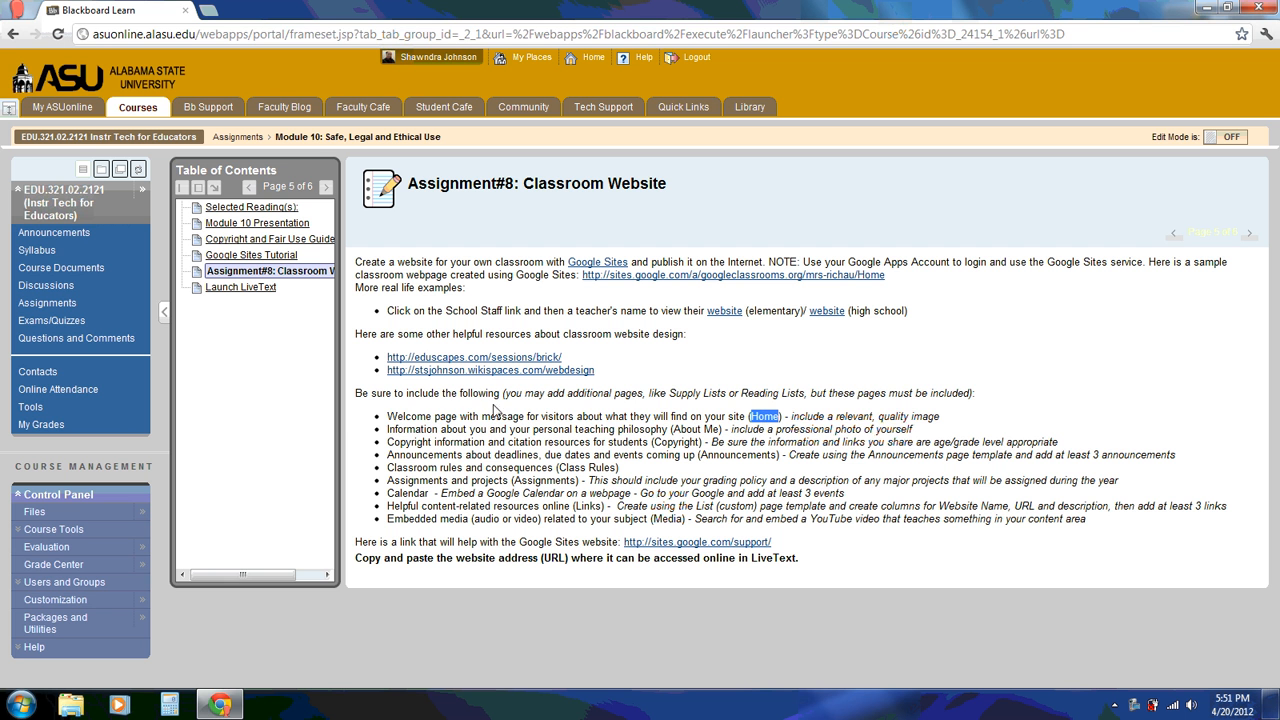
pyautogui.moveTo(390, 414); pyautogui.dragTo(746, 420)
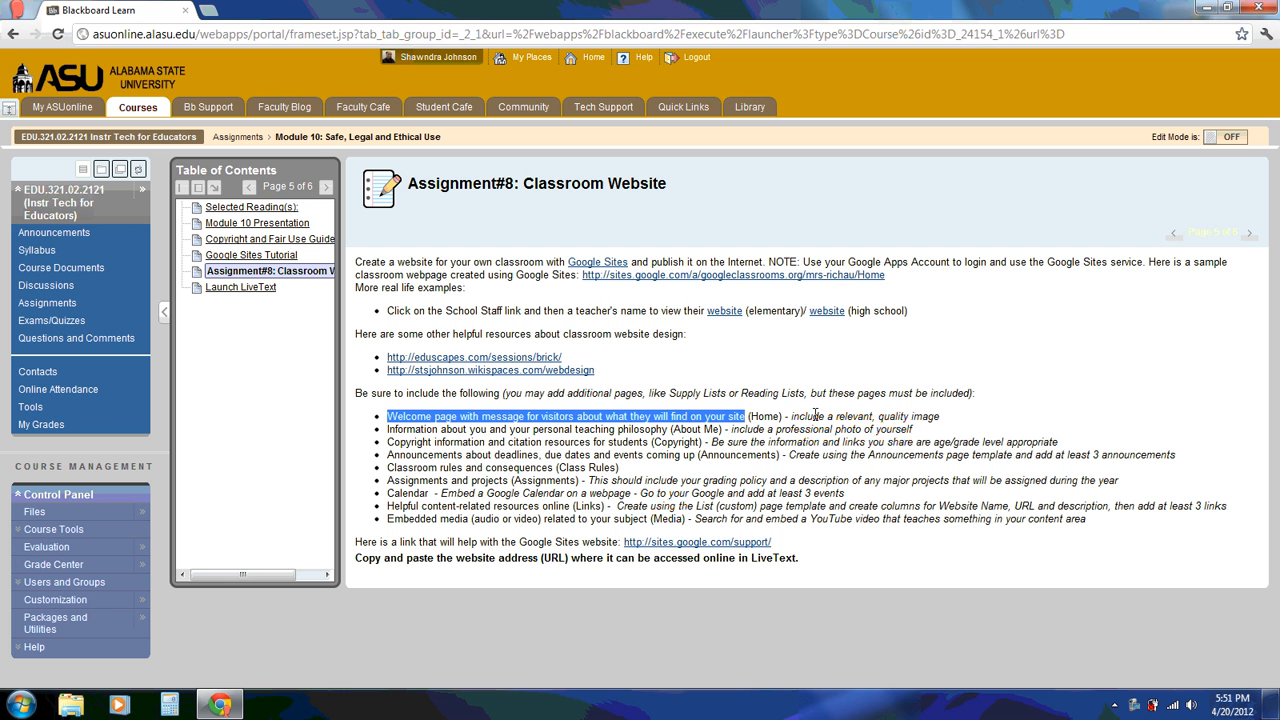
pyautogui.moveTo(791, 416); pyautogui.dragTo(940, 421)
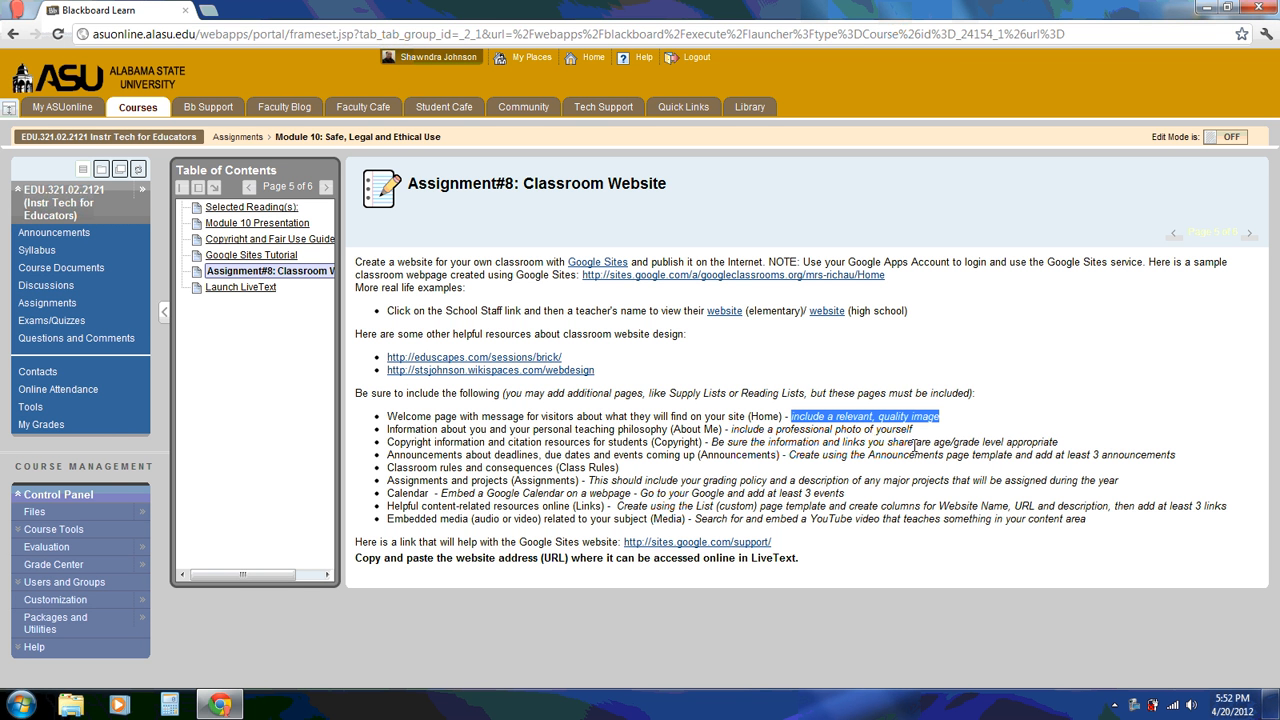
pyautogui.moveTo(750, 417); pyautogui.dragTo(780, 417)
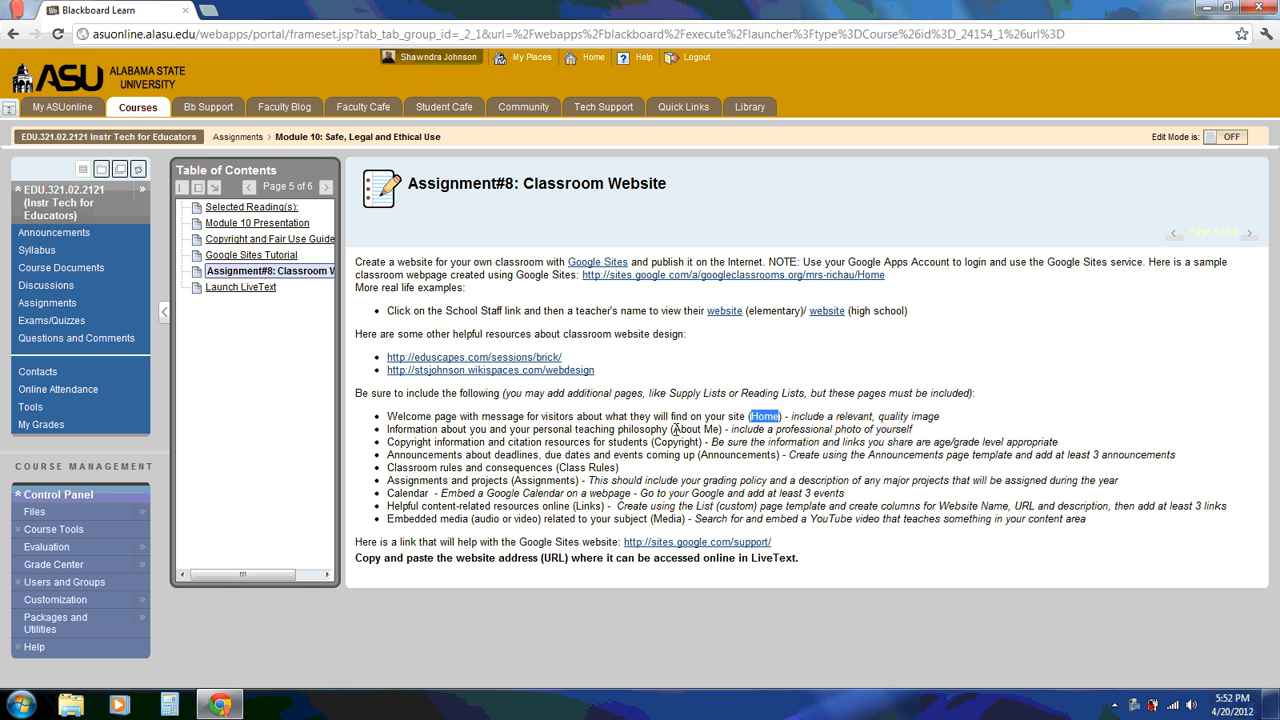
pyautogui.click(676, 429)
pyautogui.moveTo(676, 429); pyautogui.dragTo(682, 429)
pyautogui.moveTo(678, 429); pyautogui.dragTo(723, 434)
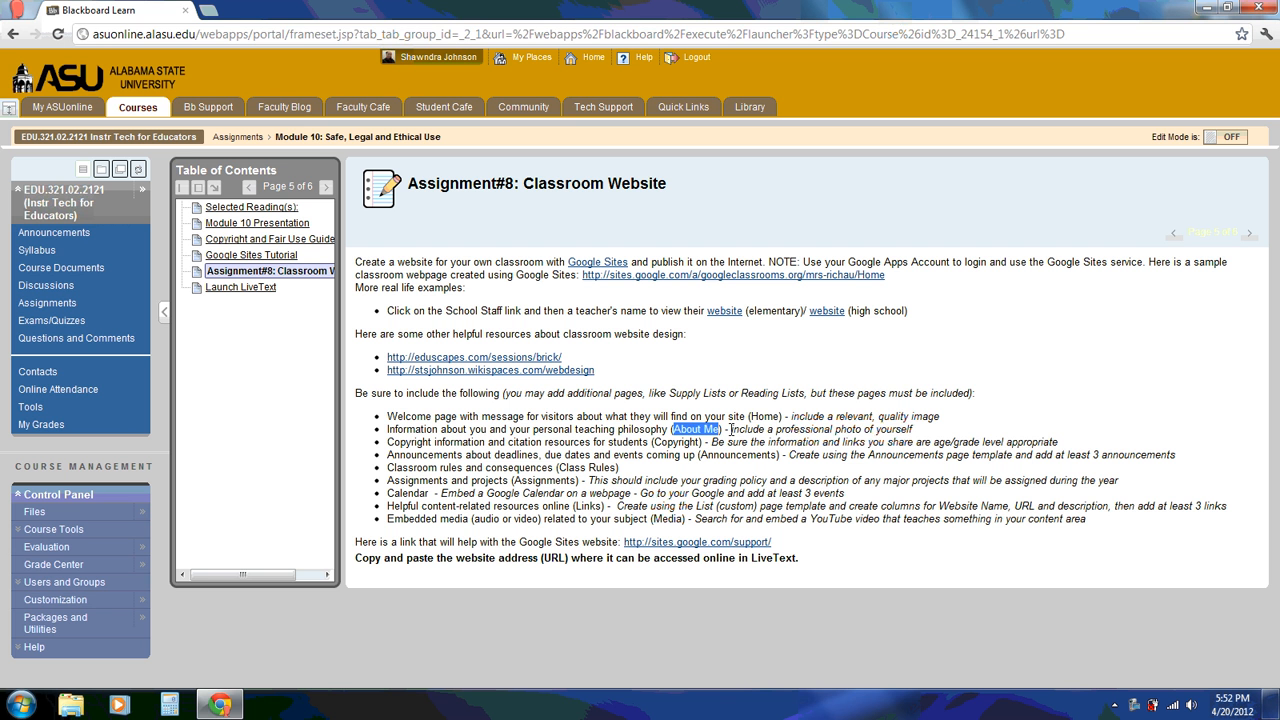
pyautogui.moveTo(730, 429); pyautogui.dragTo(916, 437)
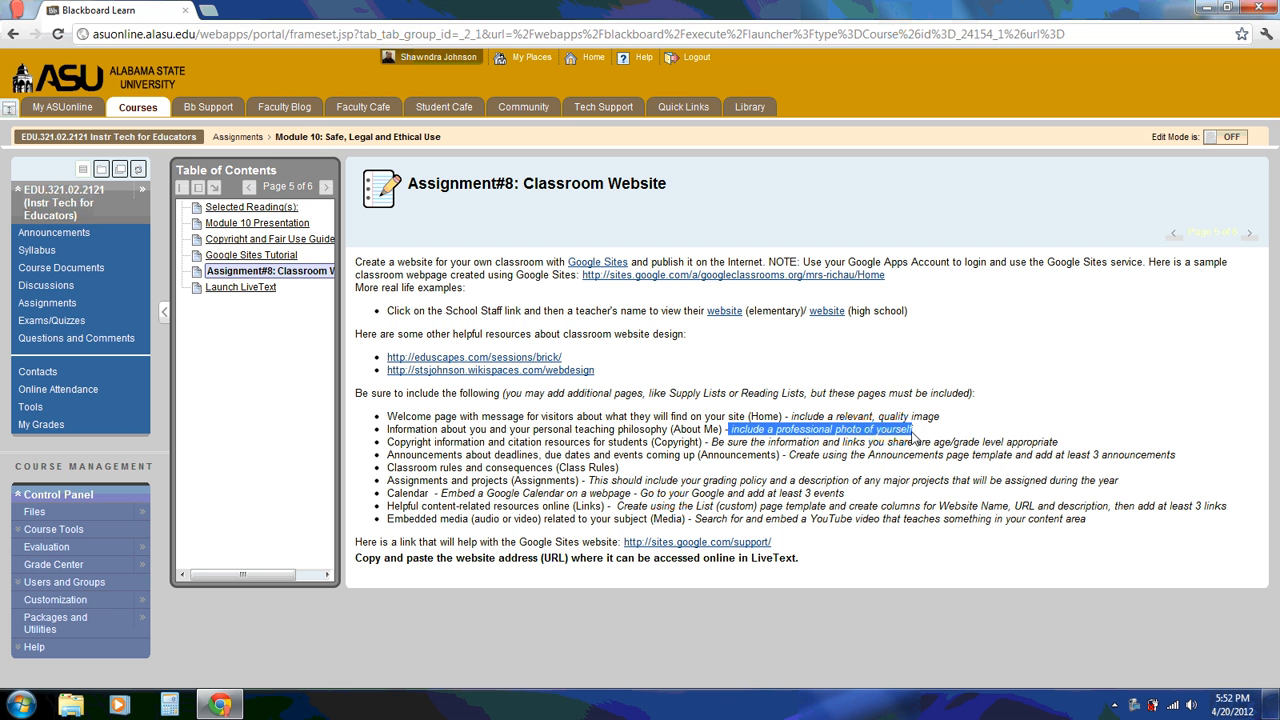
pyautogui.click(680, 443)
pyautogui.doubleClick(680, 443)
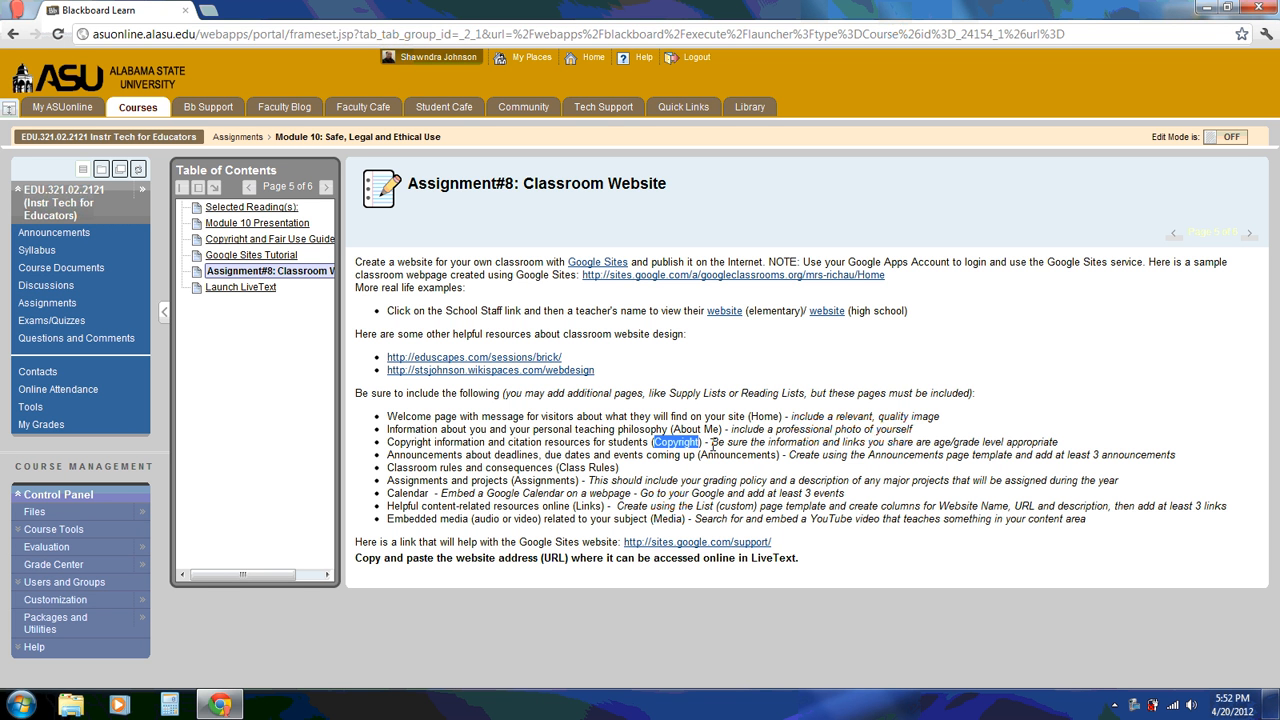
pyautogui.moveTo(712, 443); pyautogui.dragTo(1064, 450)
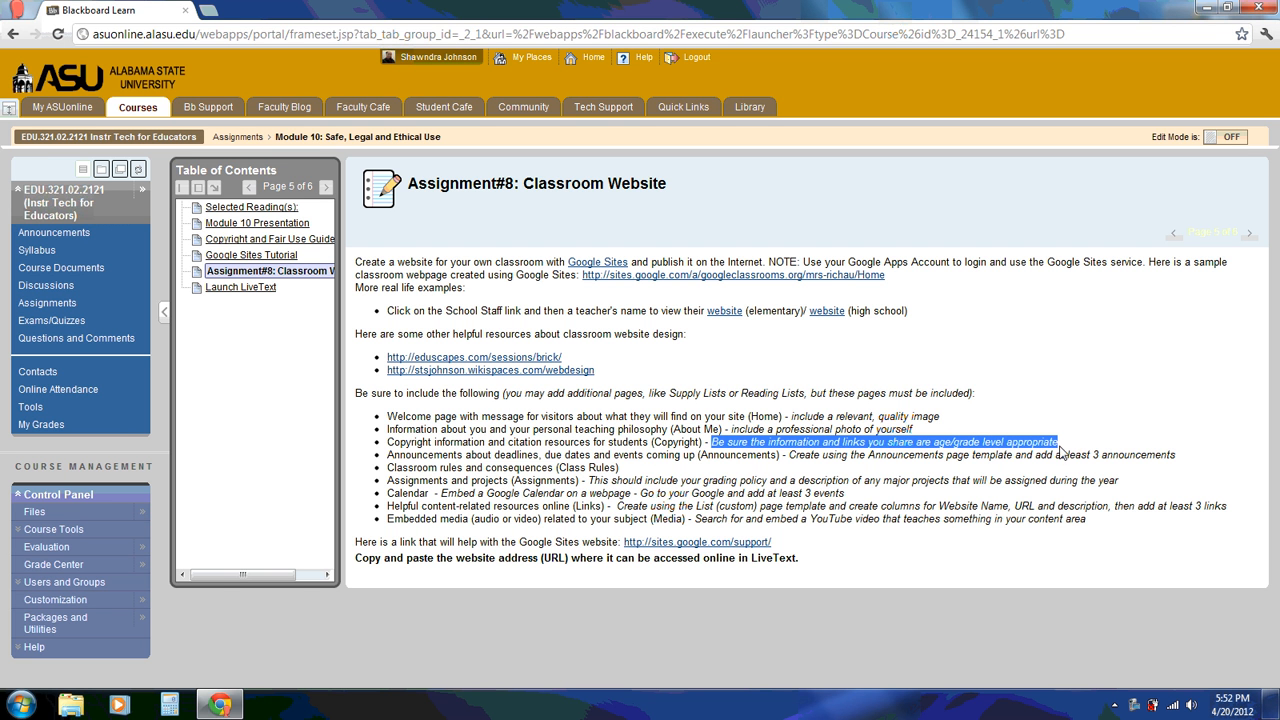
# Highlight the Announcements, Class Rules, Assignments and Calendar requirements, including the 3-item minimums
pyautogui.doubleClick(738, 456)
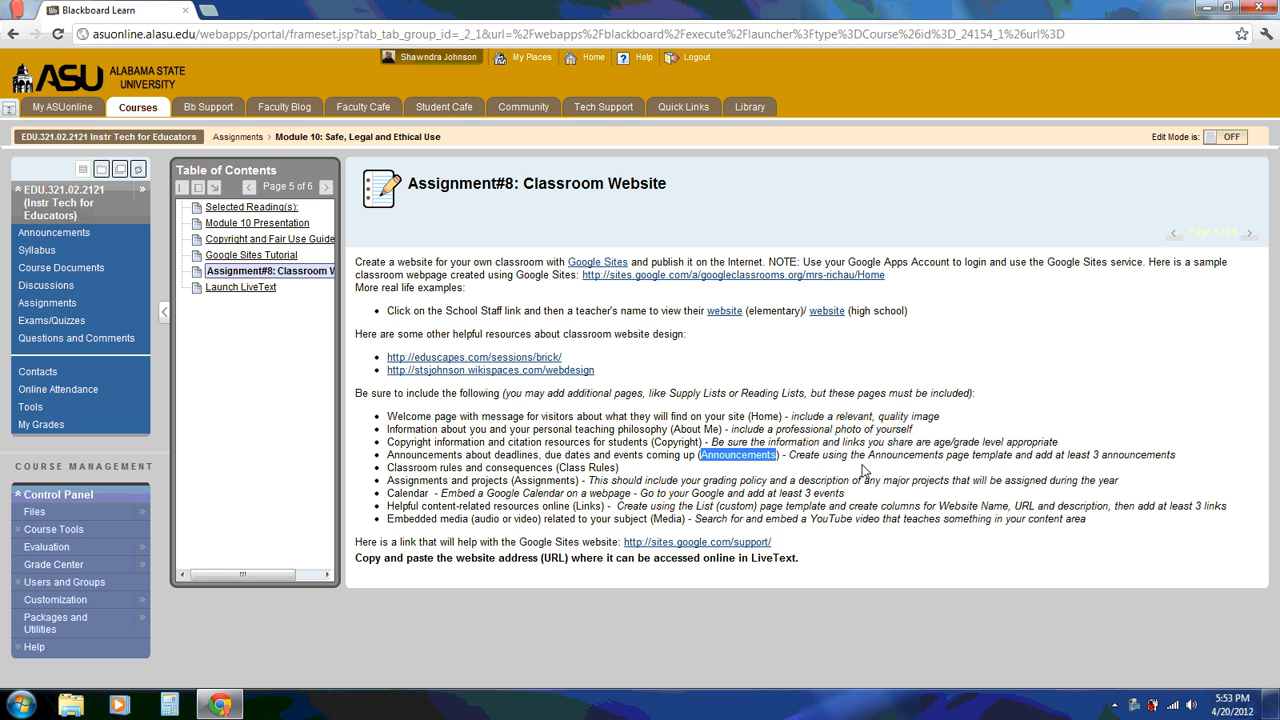
pyautogui.doubleClick(898, 455)
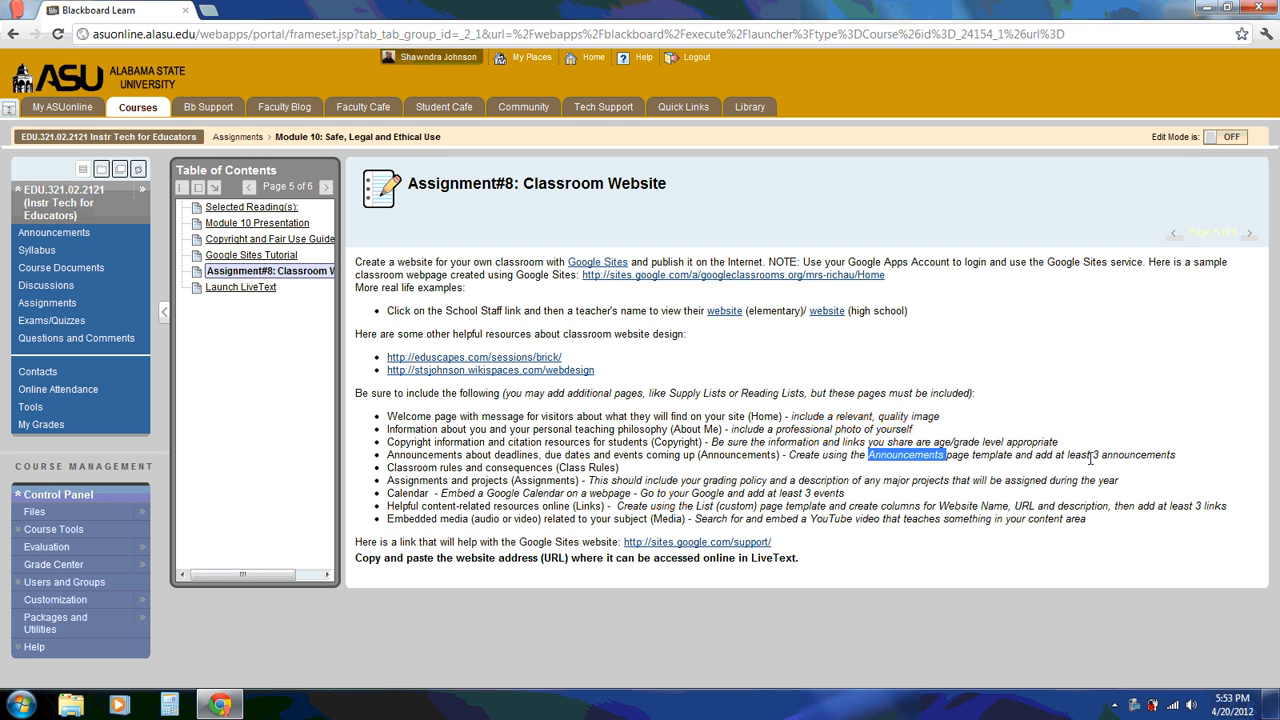
pyautogui.moveTo(1092, 455); pyautogui.dragTo(1177, 455)
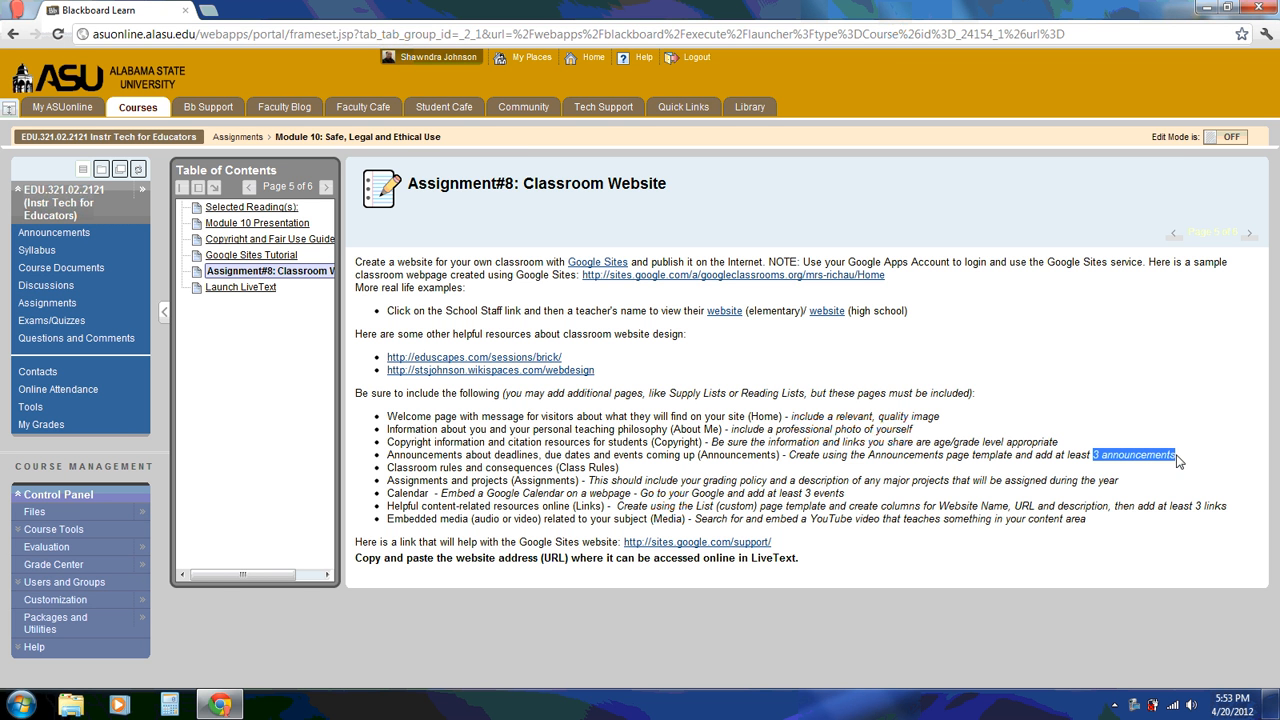
pyautogui.doubleClick(581, 468)
pyautogui.moveTo(618, 468); pyautogui.dragTo(561, 468)
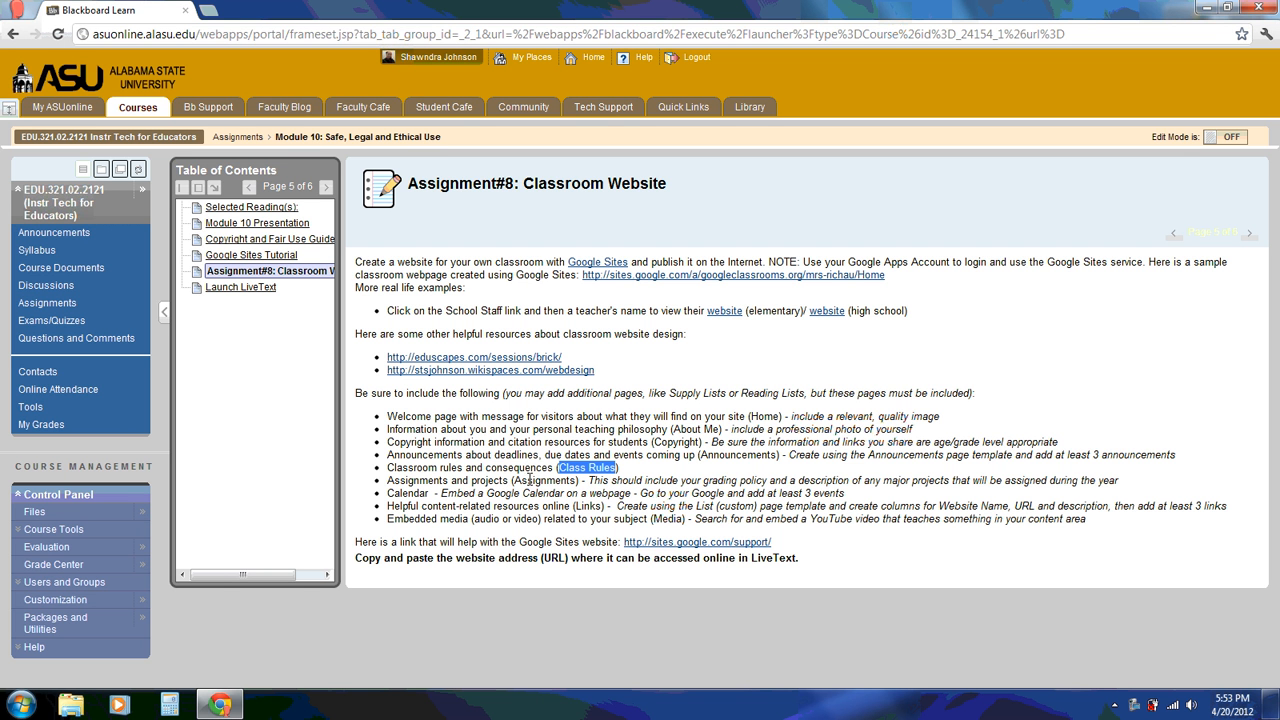
pyautogui.doubleClick(540, 481)
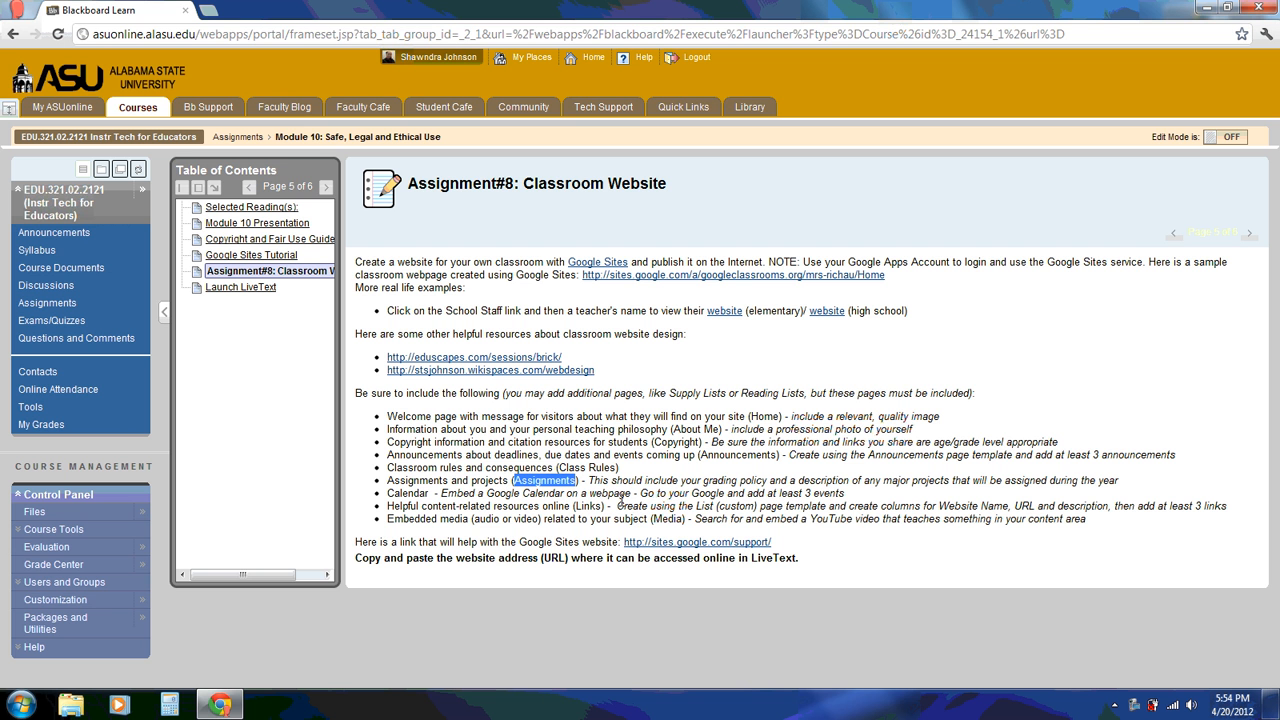
pyautogui.doubleClick(409, 494)
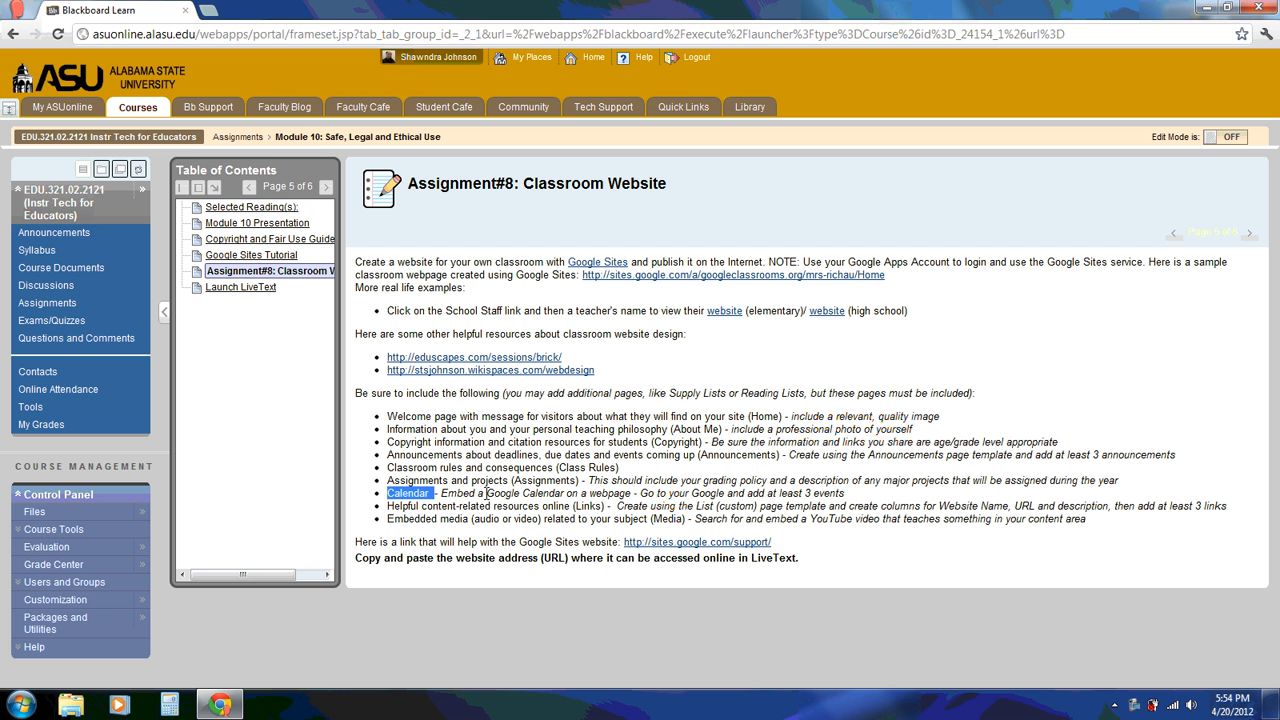
pyautogui.moveTo(487, 494); pyautogui.dragTo(573, 497)
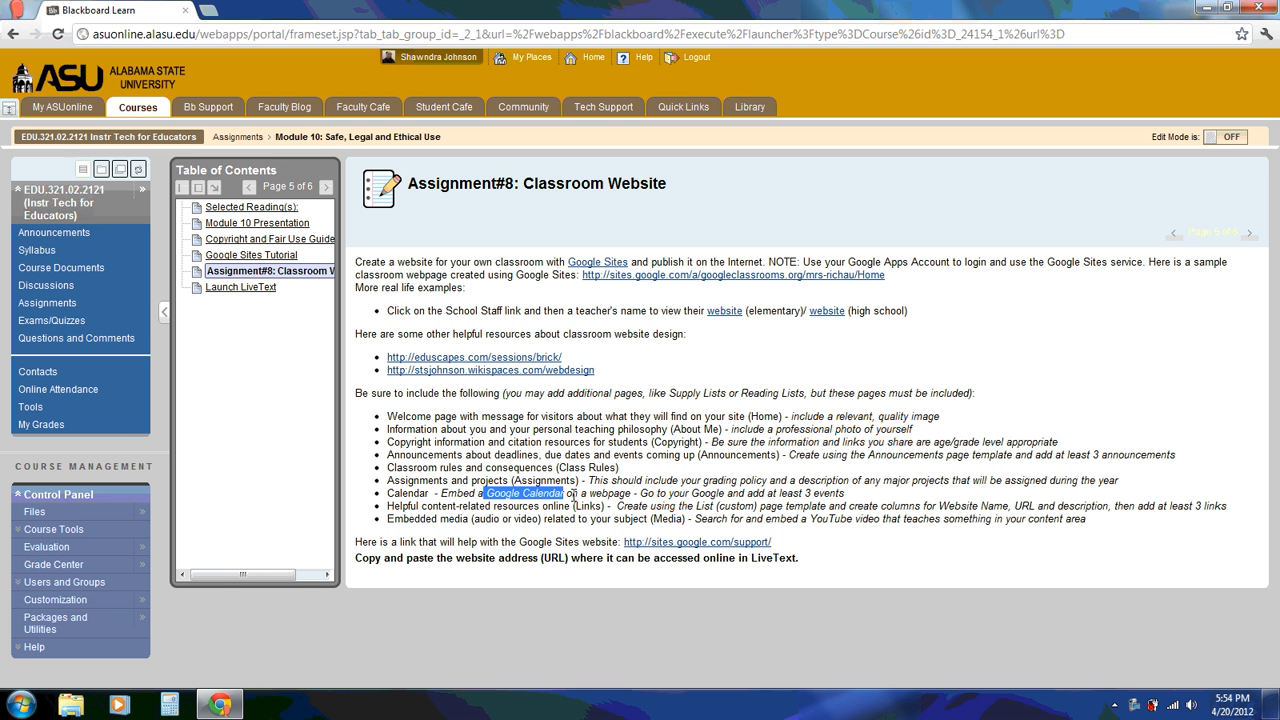
pyautogui.moveTo(804, 493); pyautogui.dragTo(850, 502)
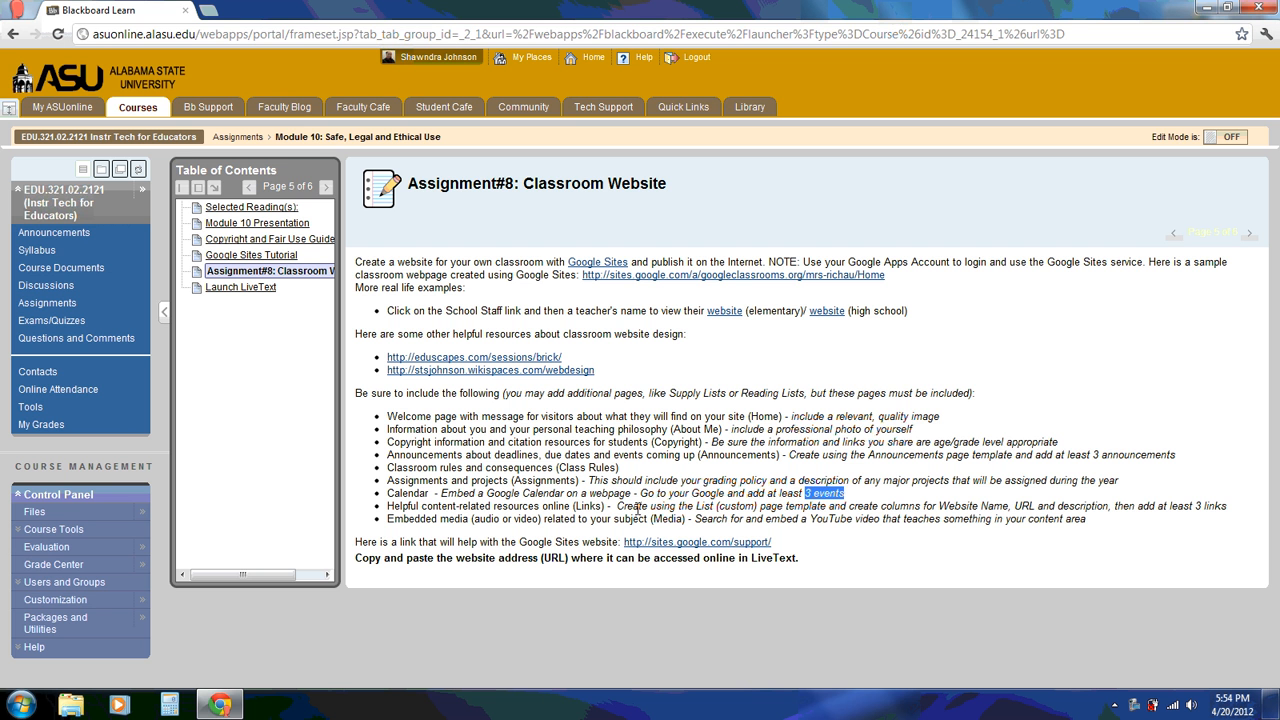
# Highlight the Links list-template and Media YouTube video requirements, then clear the highlight
pyautogui.doubleClick(590, 507)
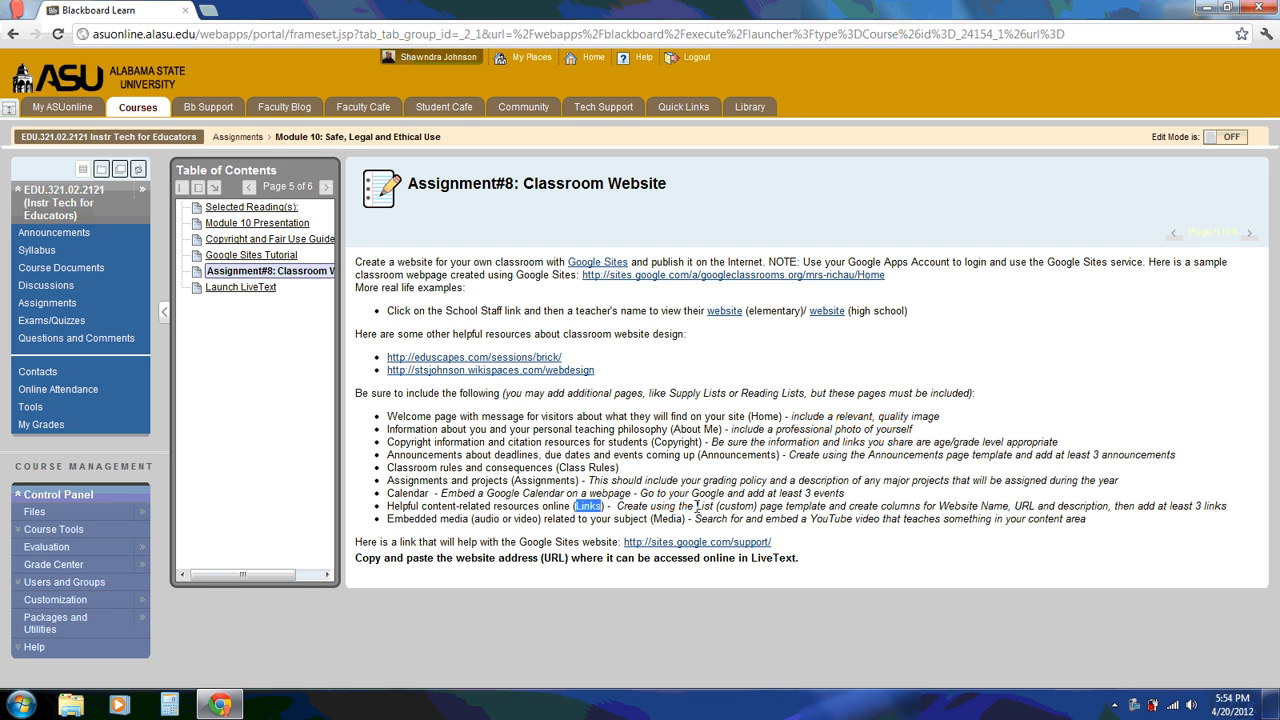
pyautogui.moveTo(696, 506); pyautogui.dragTo(754, 506)
pyautogui.moveTo(1195, 506); pyautogui.dragTo(1228, 507)
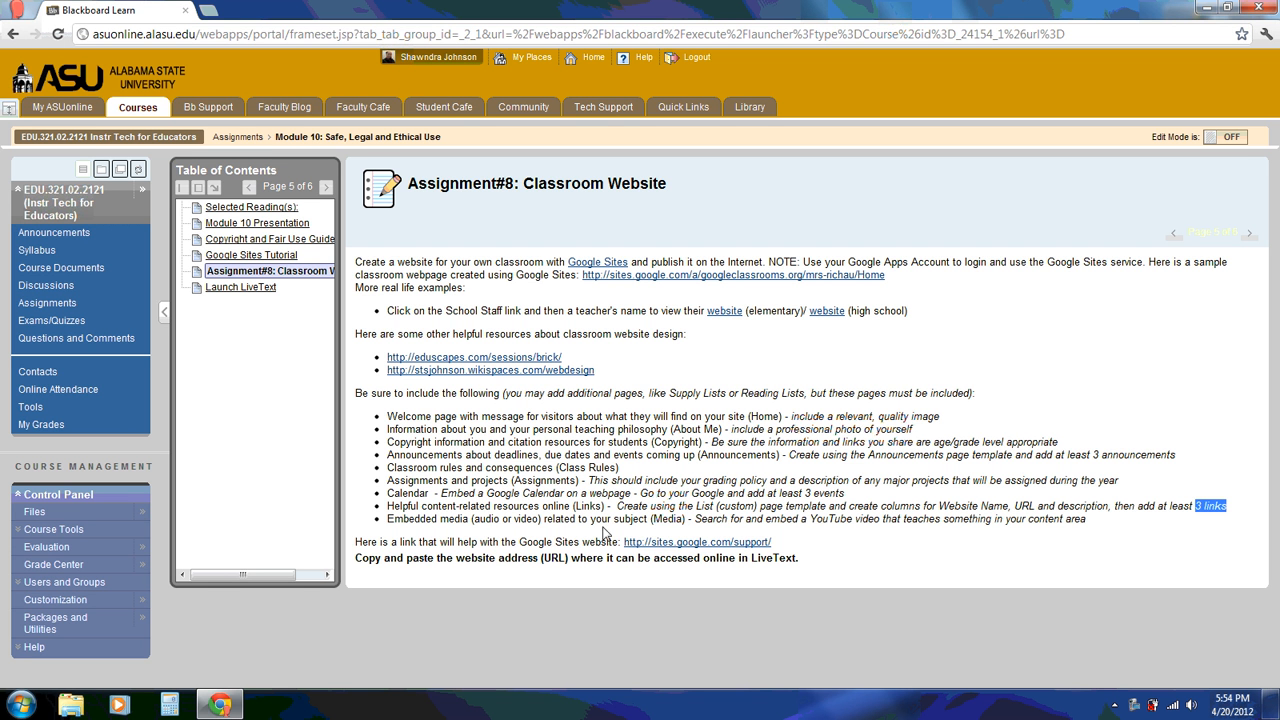
pyautogui.doubleClick(656, 519)
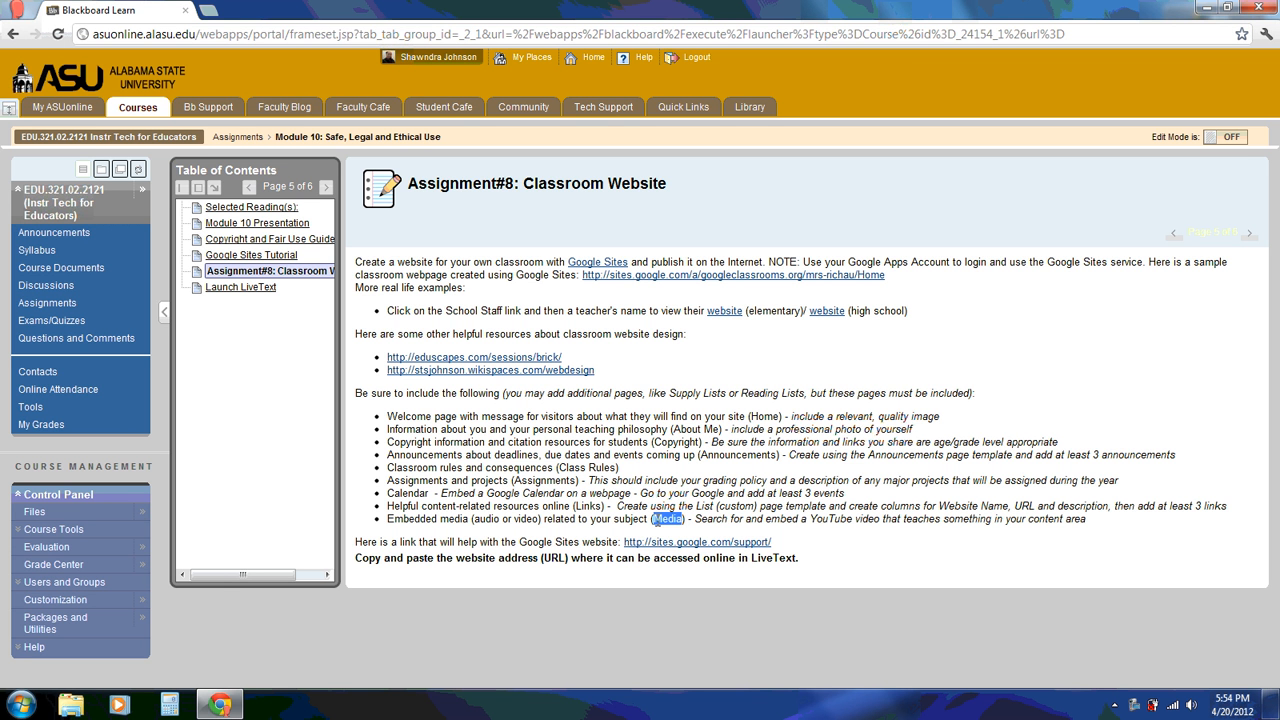
pyautogui.moveTo(810, 519); pyautogui.dragTo(881, 519)
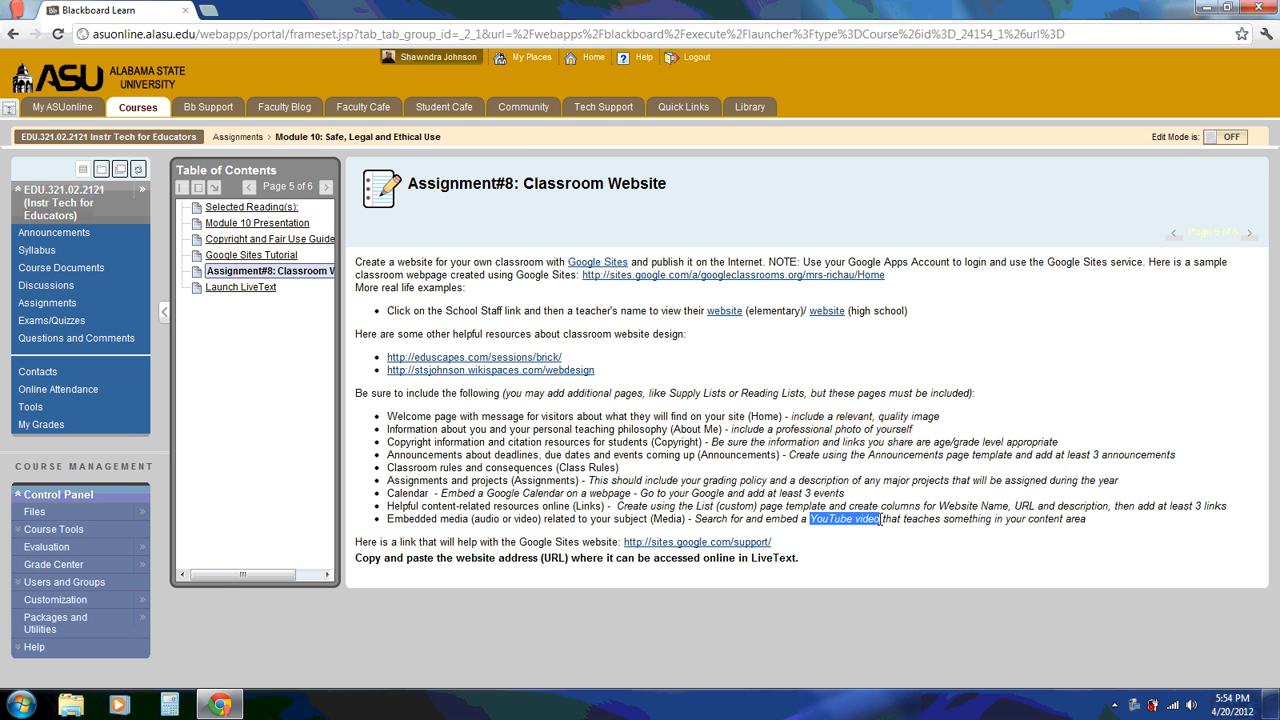
pyautogui.click(856, 553)
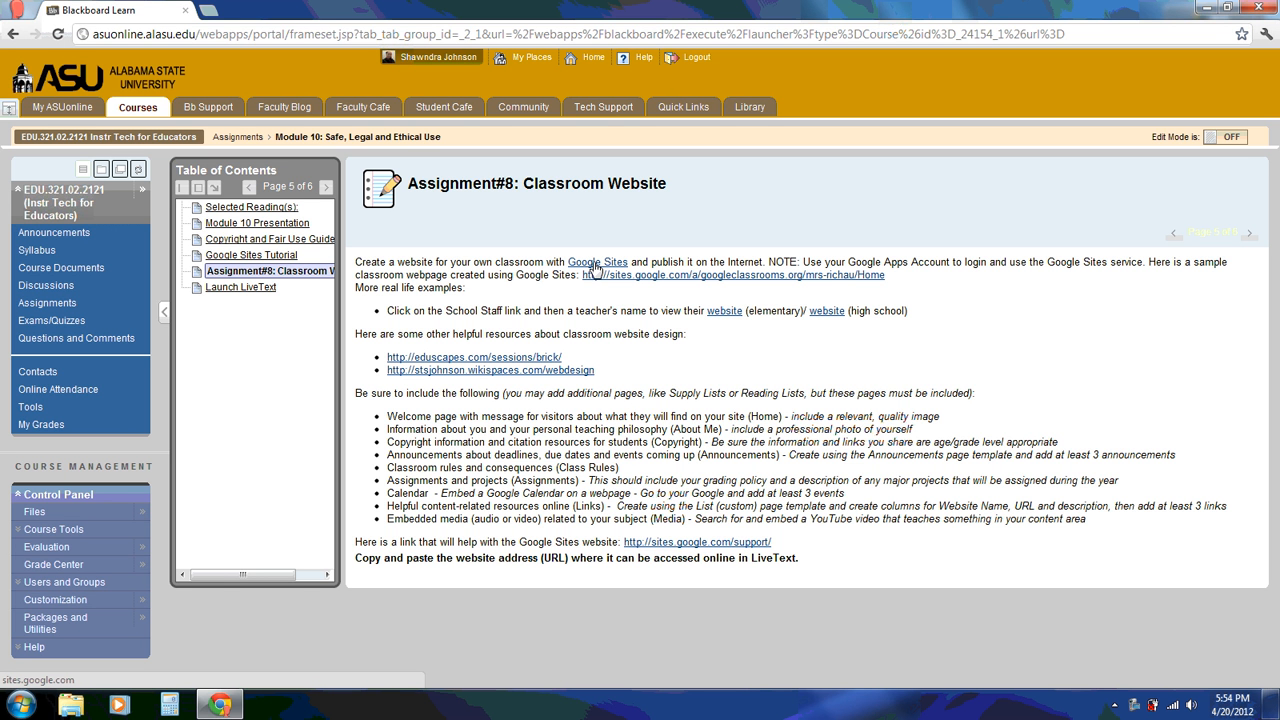
pyautogui.click(214, 15)
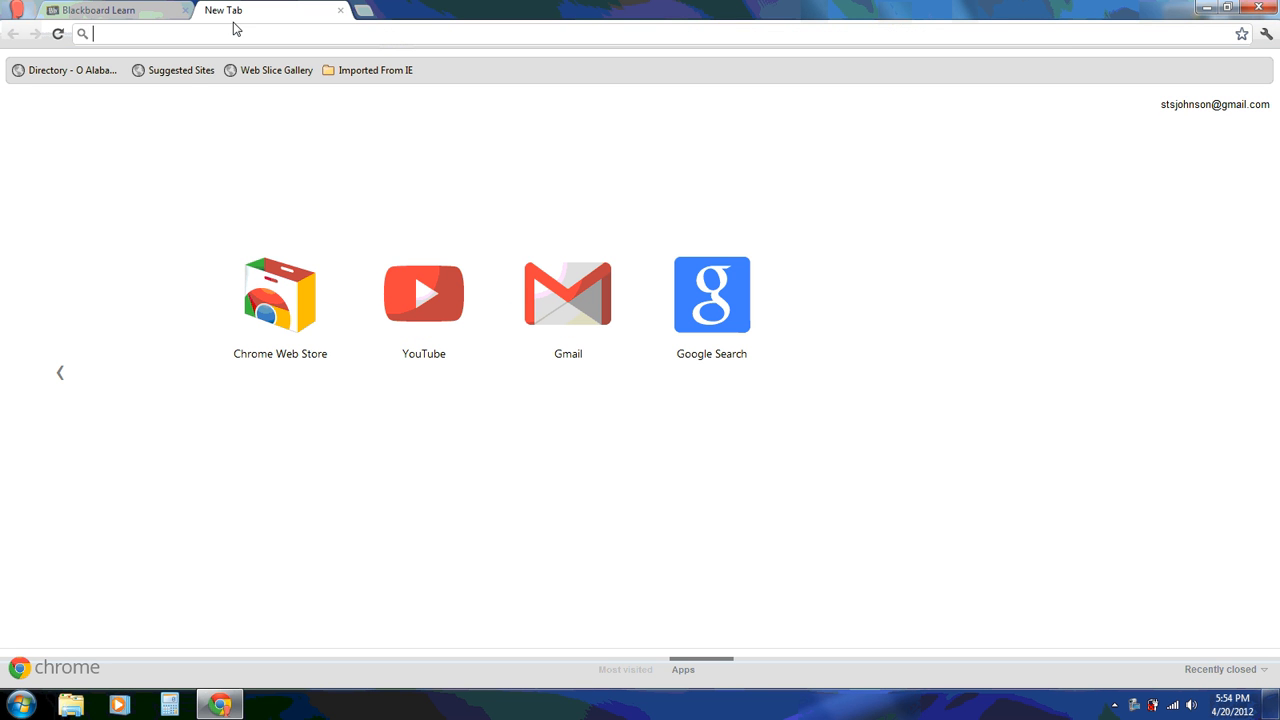
pyautogui.write('www.a;l')
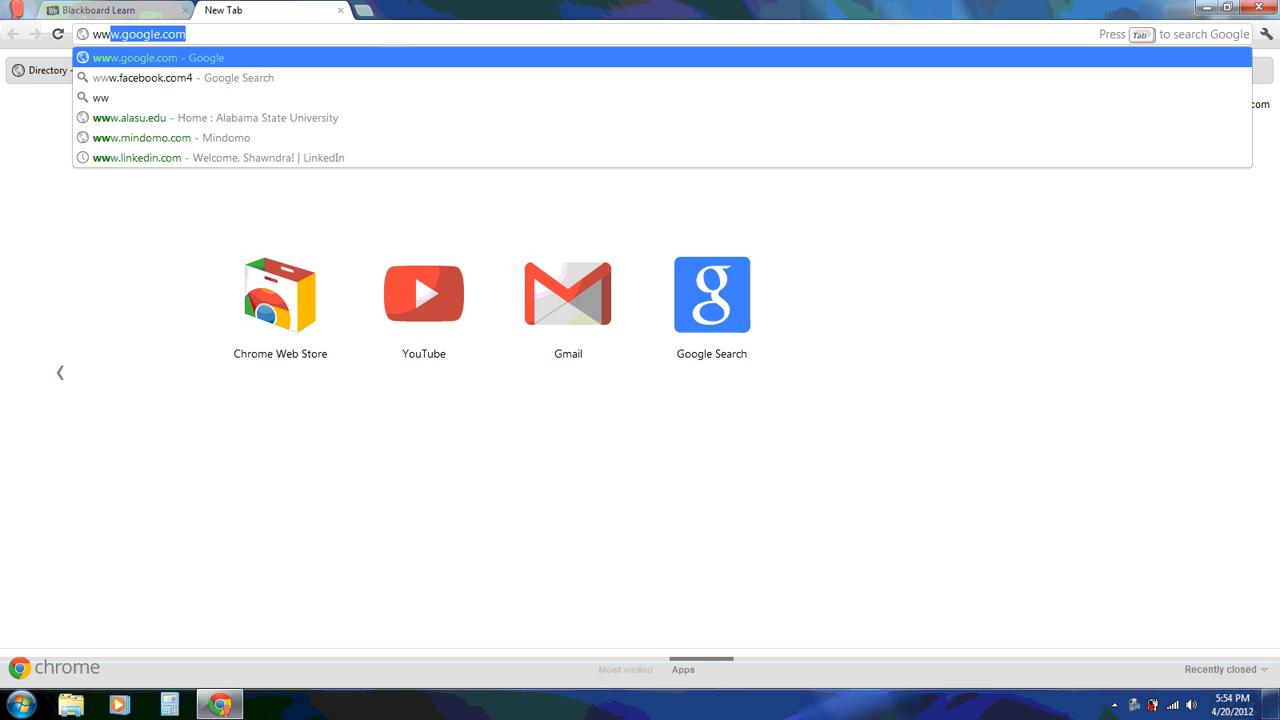
pyautogui.press('BackSpace')
pyautogui.press('BackSpace')
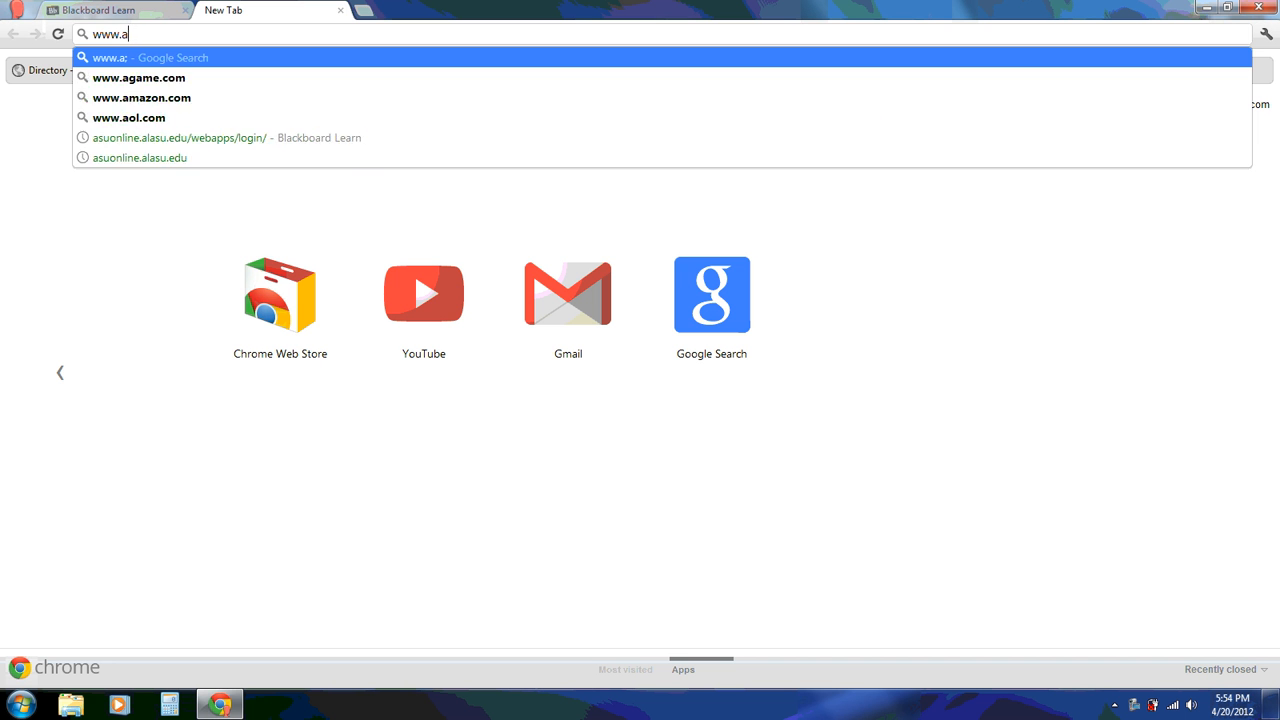
pyautogui.write('las')
pyautogui.write('u.edu')
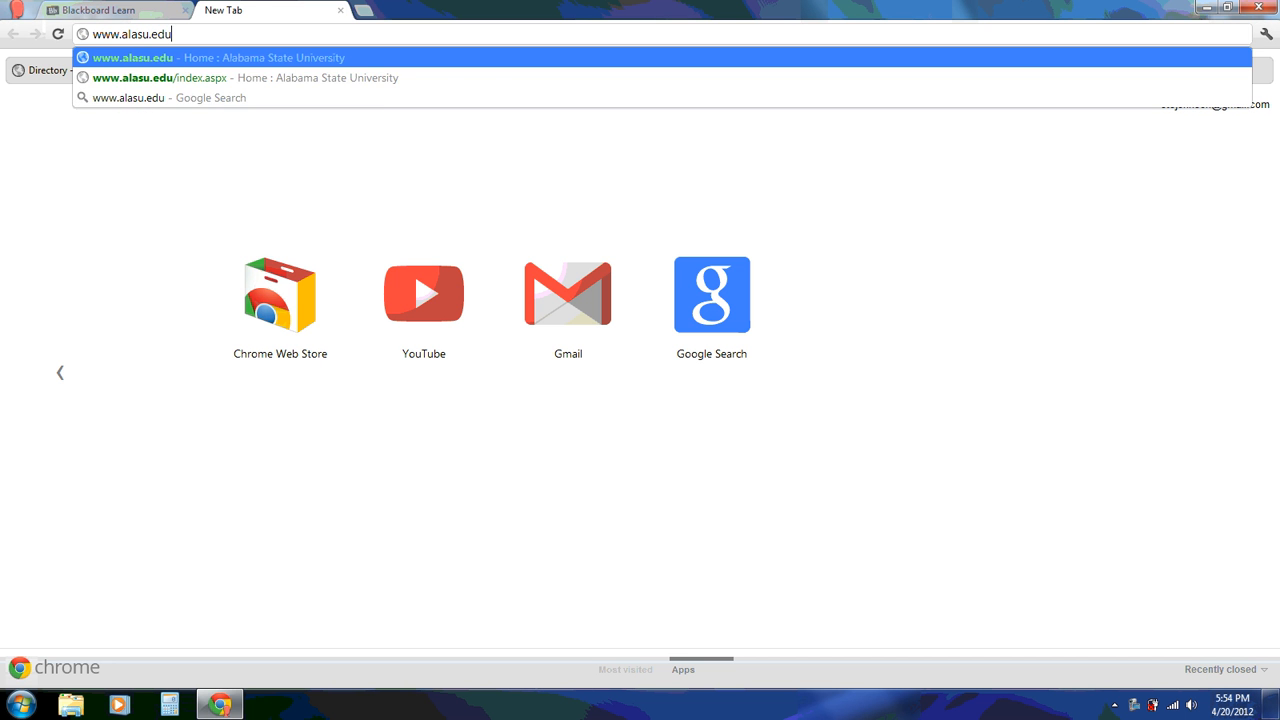
pyautogui.press('Return')
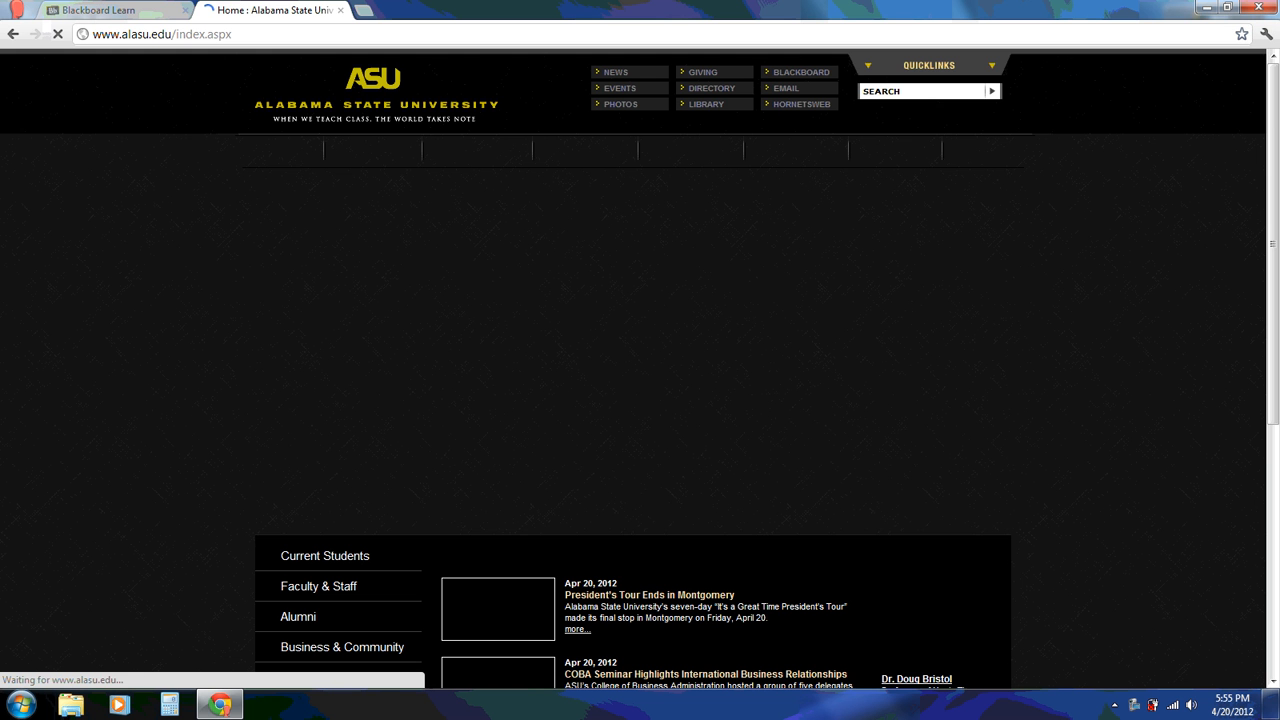
# Go through the EMAIL quicklink to the myasu.alasu.edu student sign-in page
pyautogui.click(778, 98)
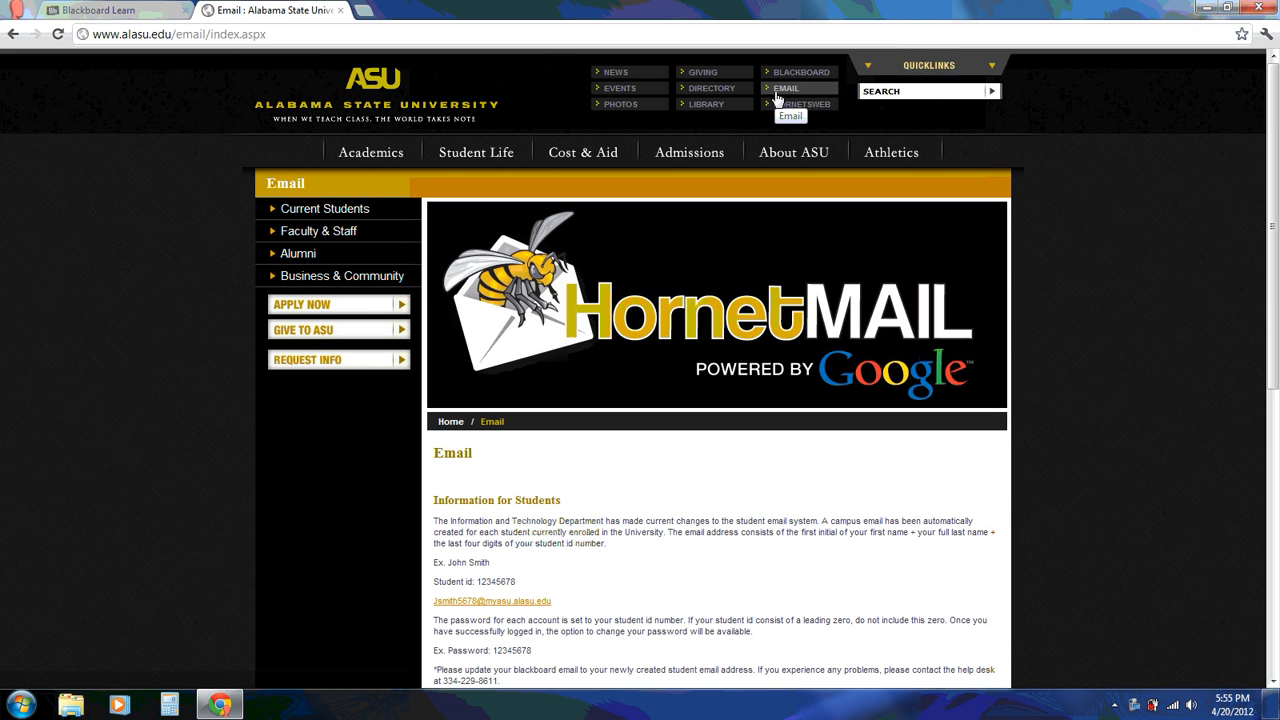
pyautogui.moveTo(1273, 247); pyautogui.dragTo(1279, 363)
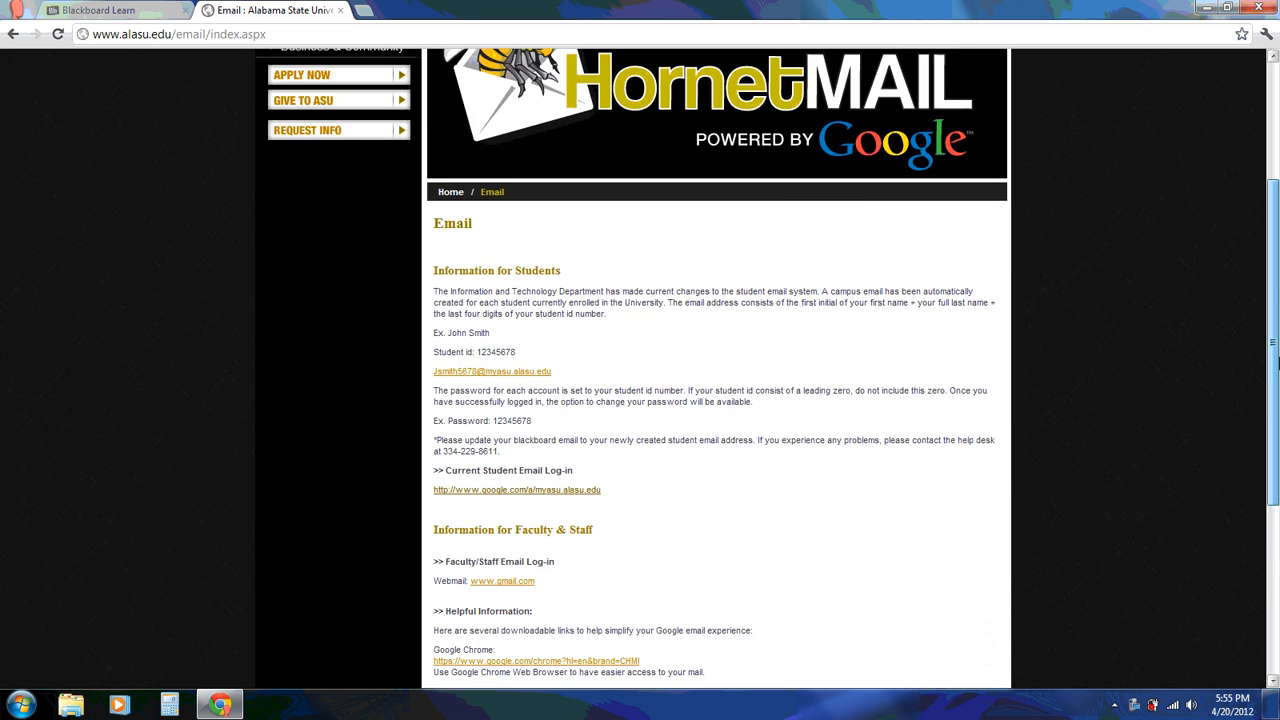
pyautogui.scroll(-1, 1278, 363)
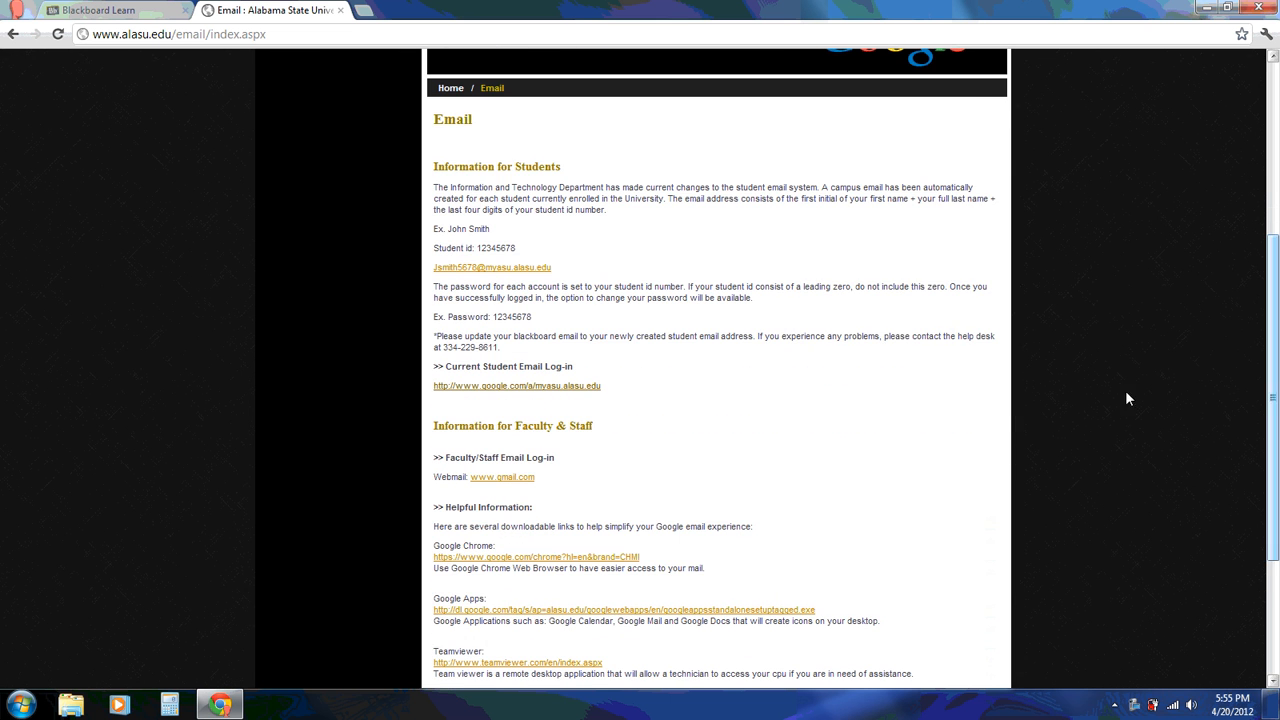
pyautogui.click(570, 388)
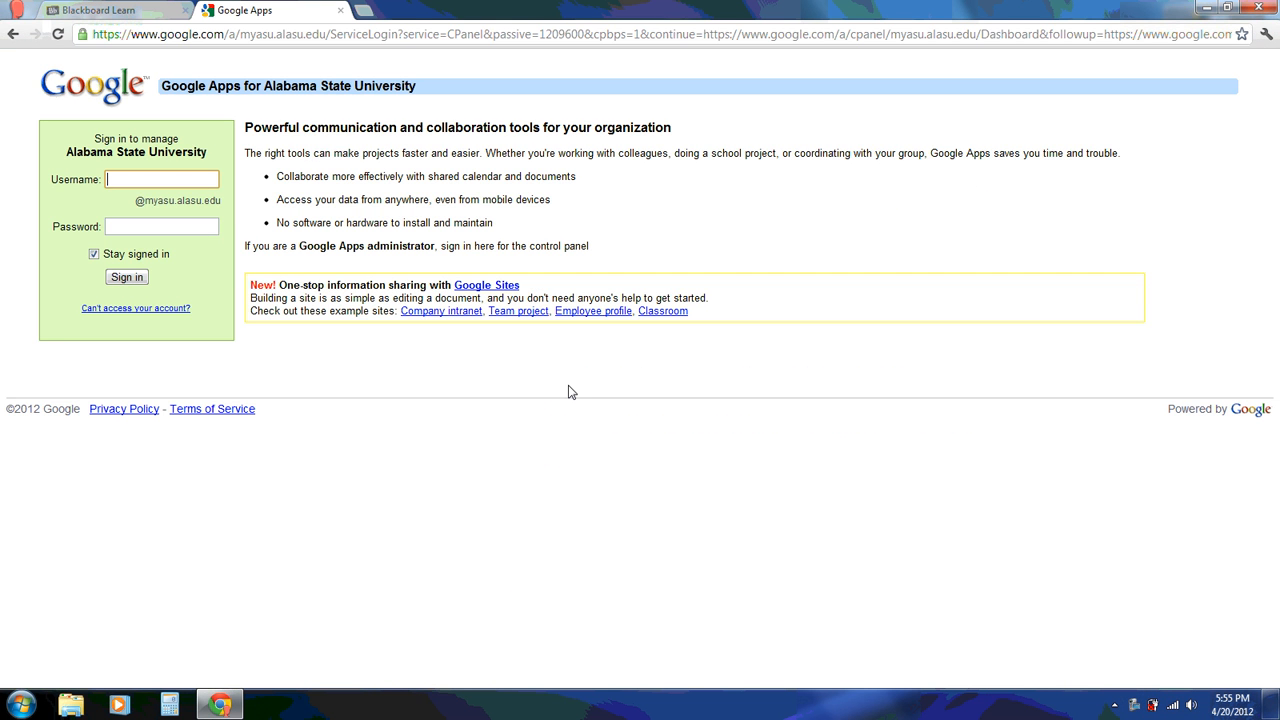
# Sign in to Google Apps with the school account username and password
pyautogui.press('Tab')
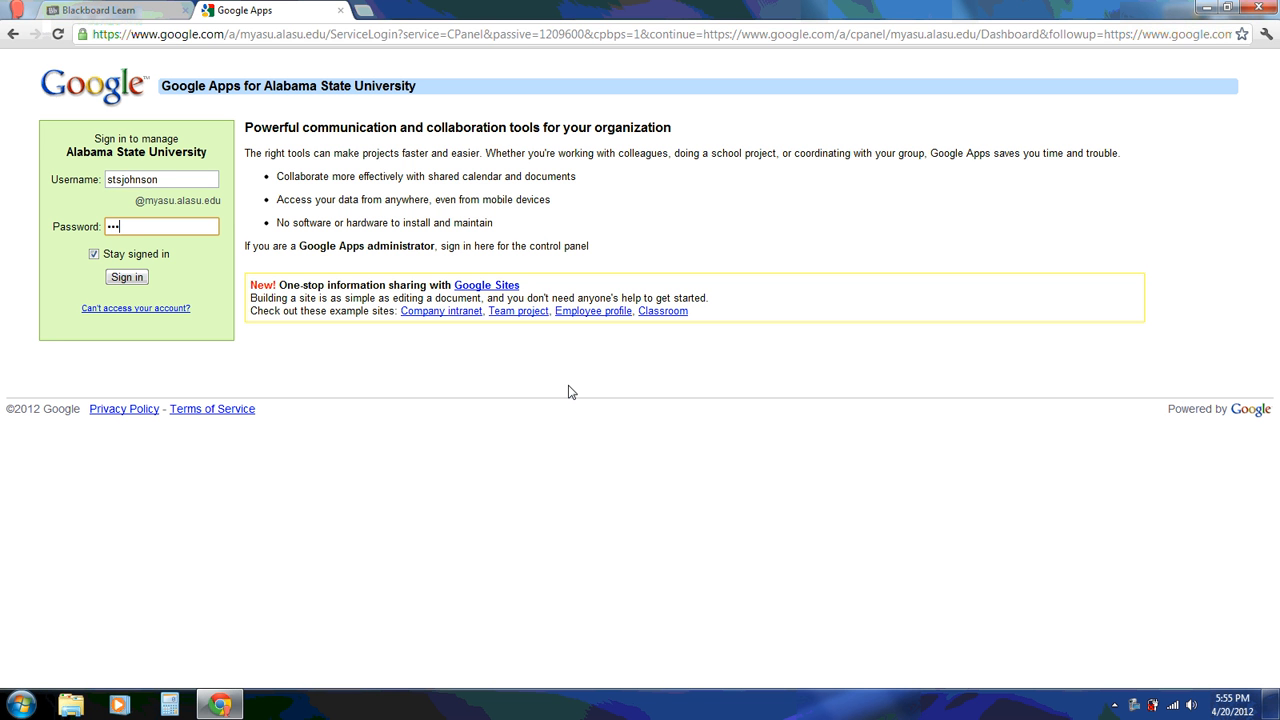
pyautogui.write('••••••••')
pyautogui.press('Return')
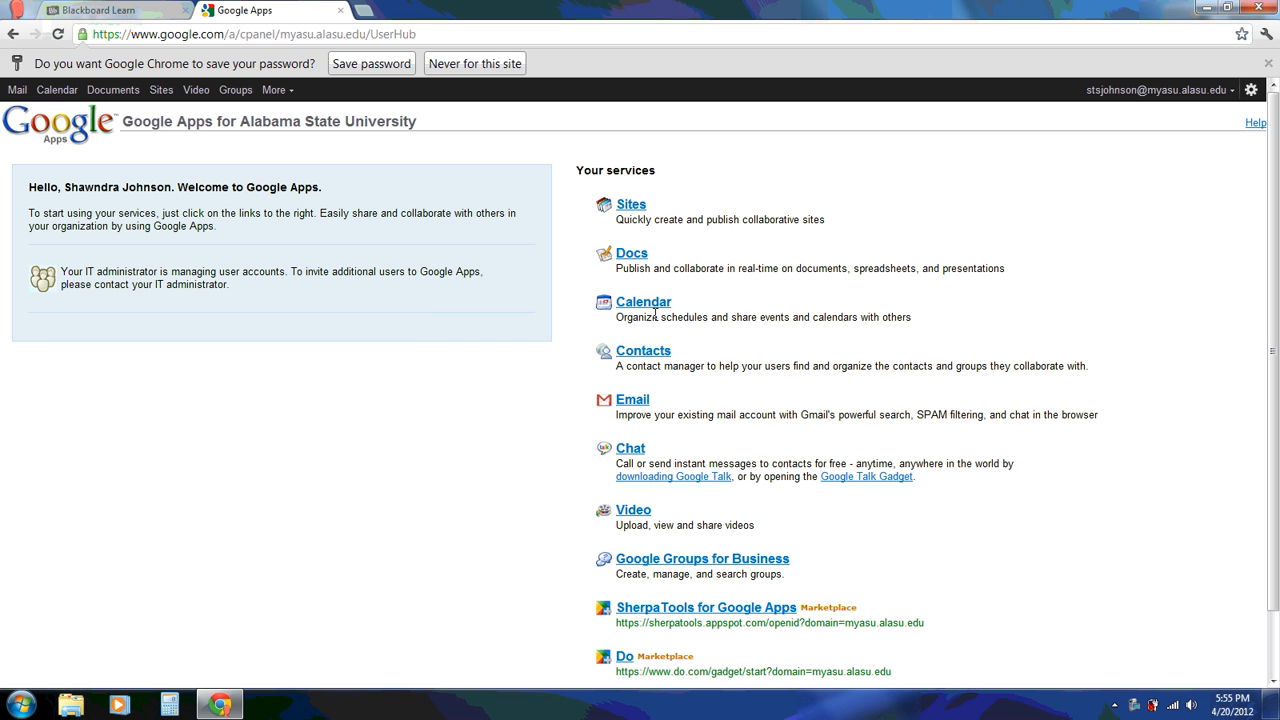
# Open Google Sites from the services list and begin creating a new site
pyautogui.click(632, 207)
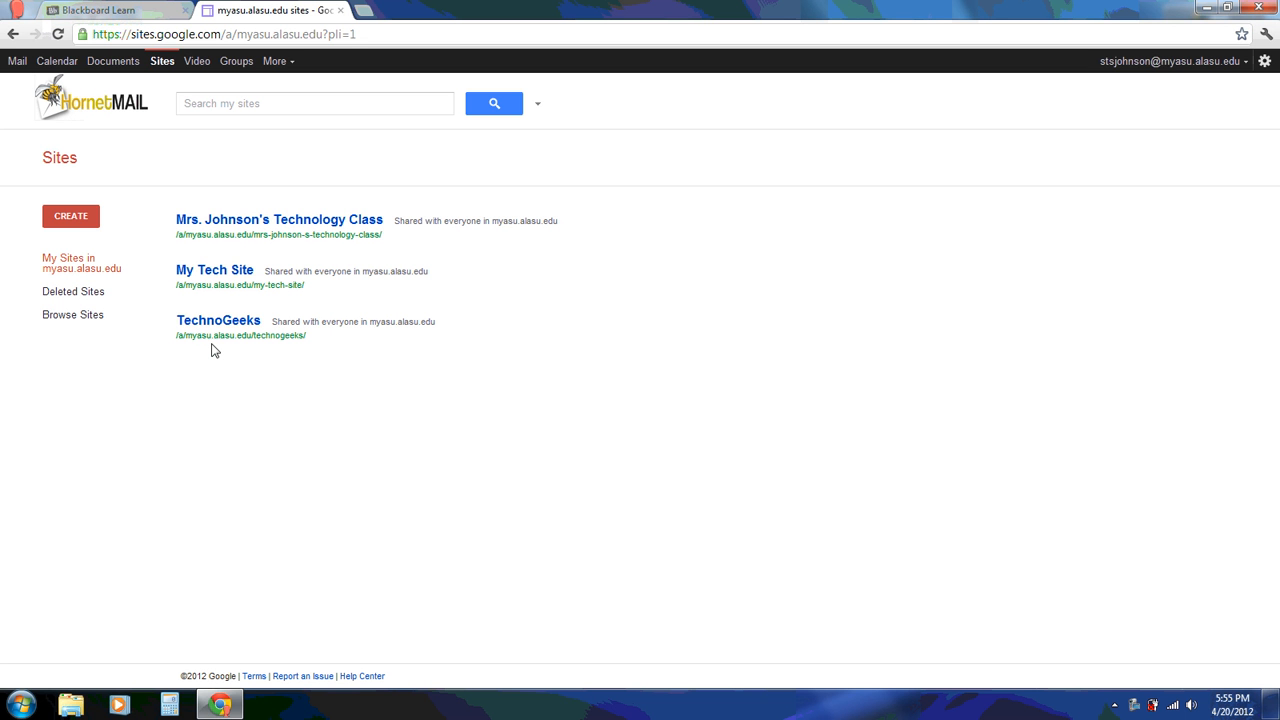
pyautogui.click(75, 221)
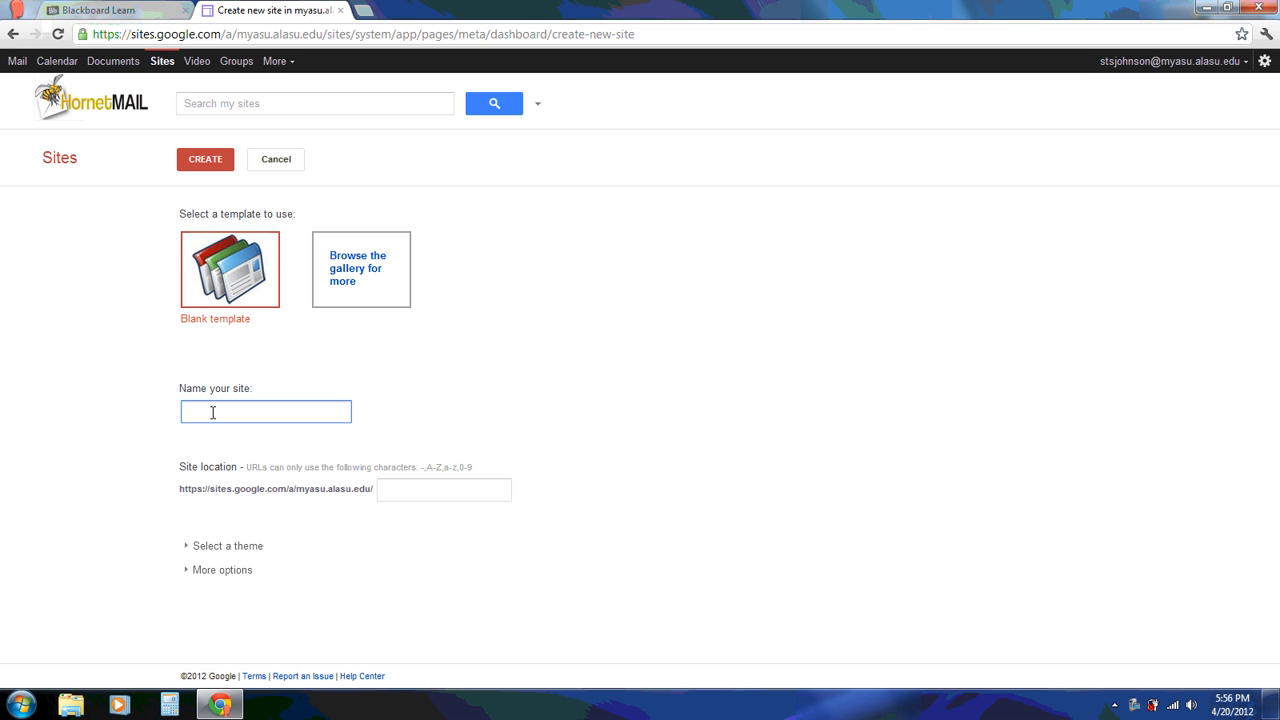
# Enter 'Ms. Johnson's Computer Class' as the site name, dropping 'Website', and highlight the URL prefix
pyautogui.write('Ms. Johns')
pyautogui.write("on's ")
pyautogui.write('Computer Cl')
pyautogui.write('ass Website')
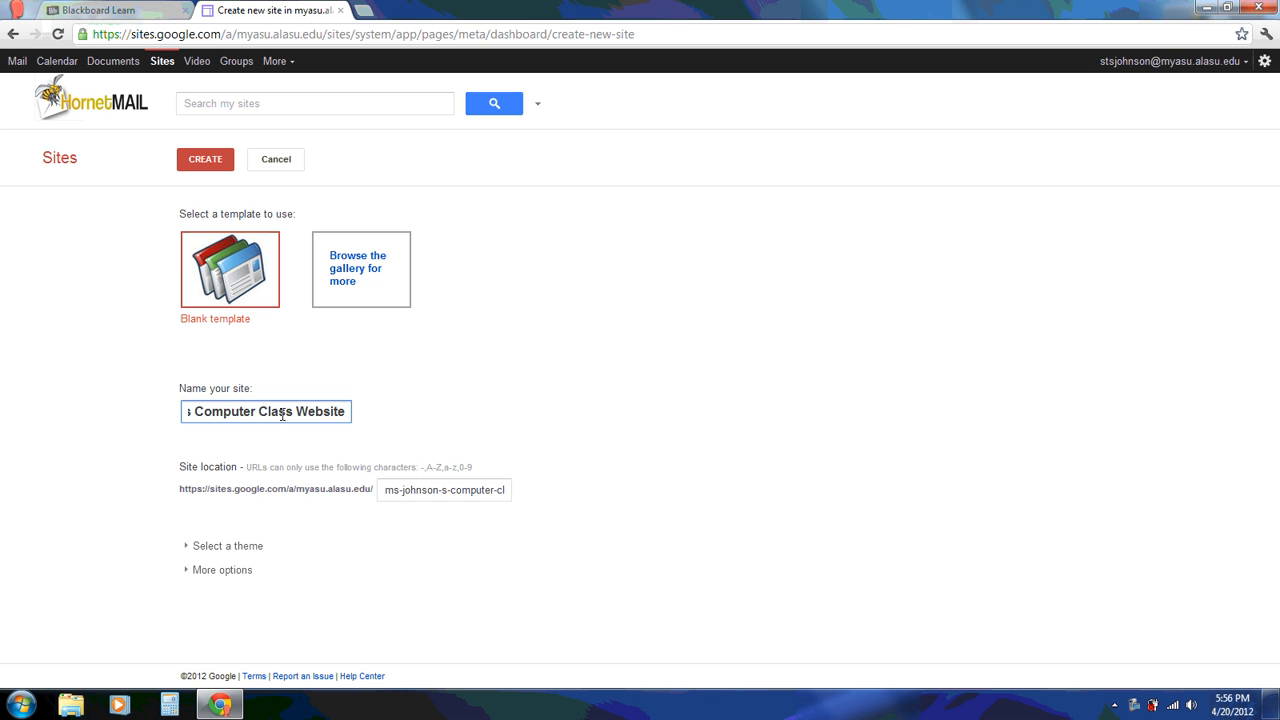
pyautogui.press('BackSpace')
pyautogui.press('BackSpace')
pyautogui.press('BackSpace')
pyautogui.press('BackSpace')
pyautogui.press('BackSpace')
pyautogui.press('BackSpace')
pyautogui.press('BackSpace')
pyautogui.press('BackSpace')
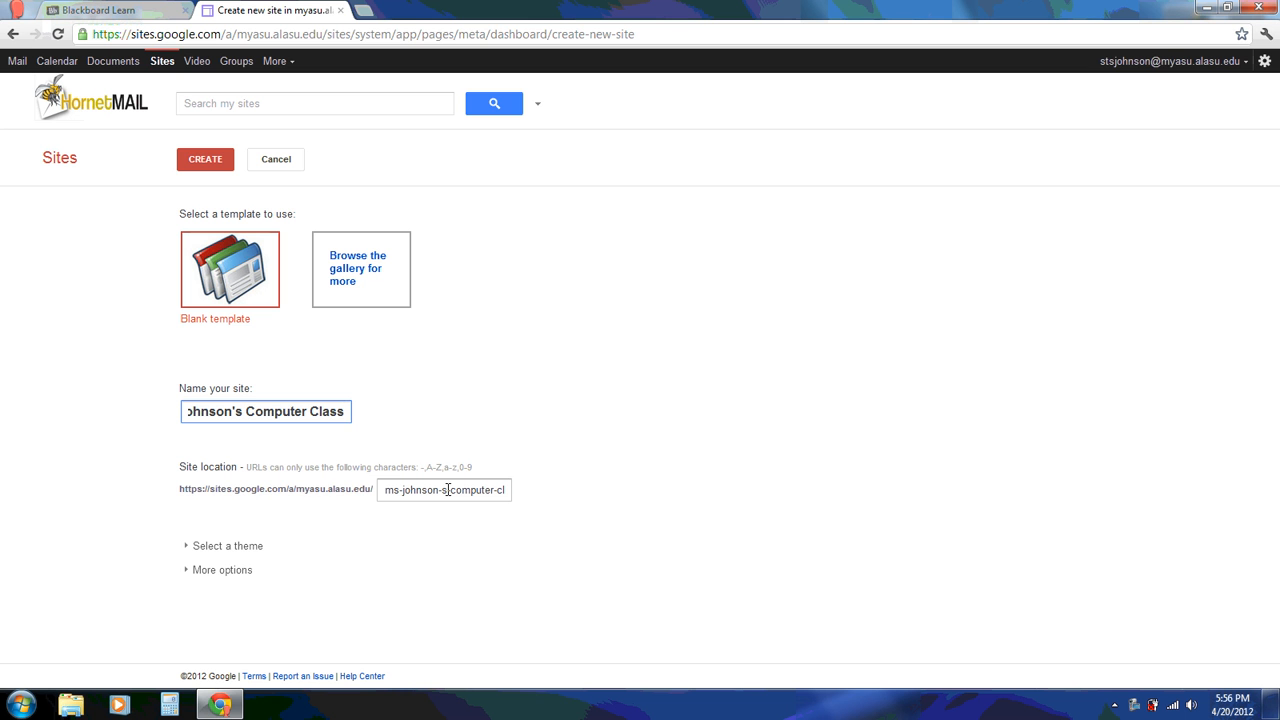
pyautogui.moveTo(180, 489); pyautogui.dragTo(512, 497)
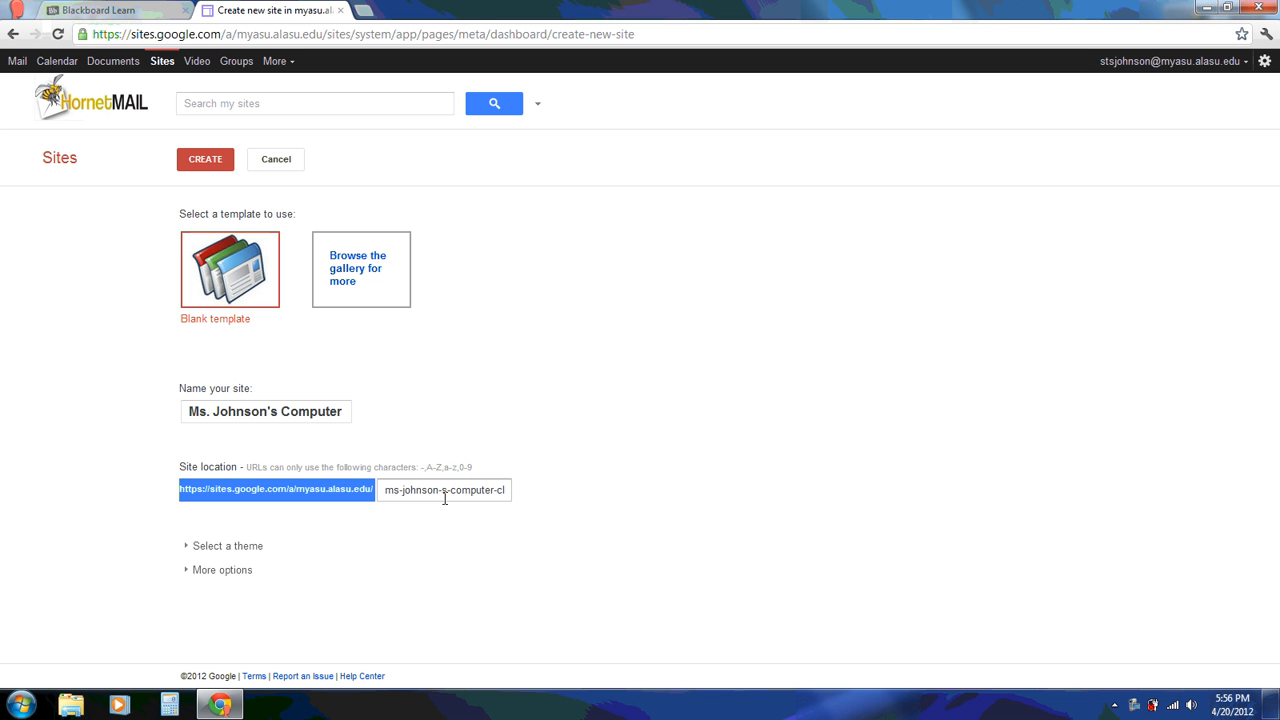
# Apply the Legal Pad theme and expand More options for categories, description and sharing
pyautogui.click(190, 548)
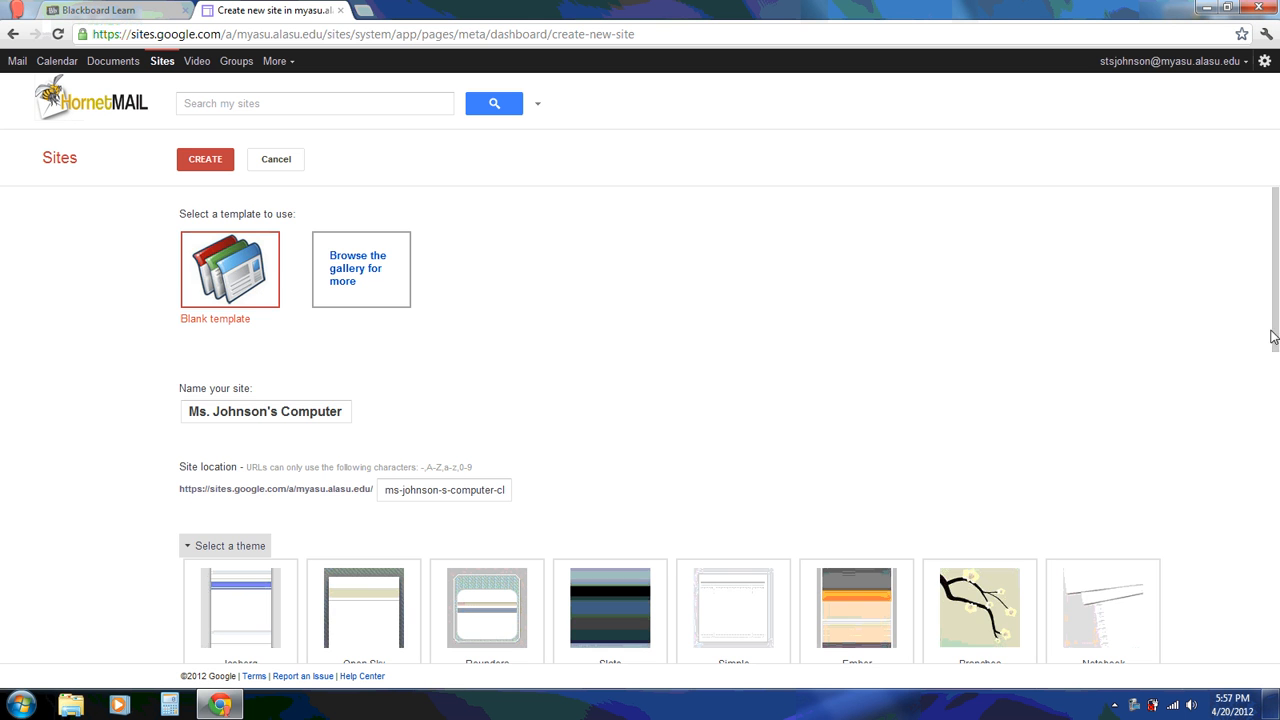
pyautogui.moveTo(1273, 337); pyautogui.dragTo(1276, 484)
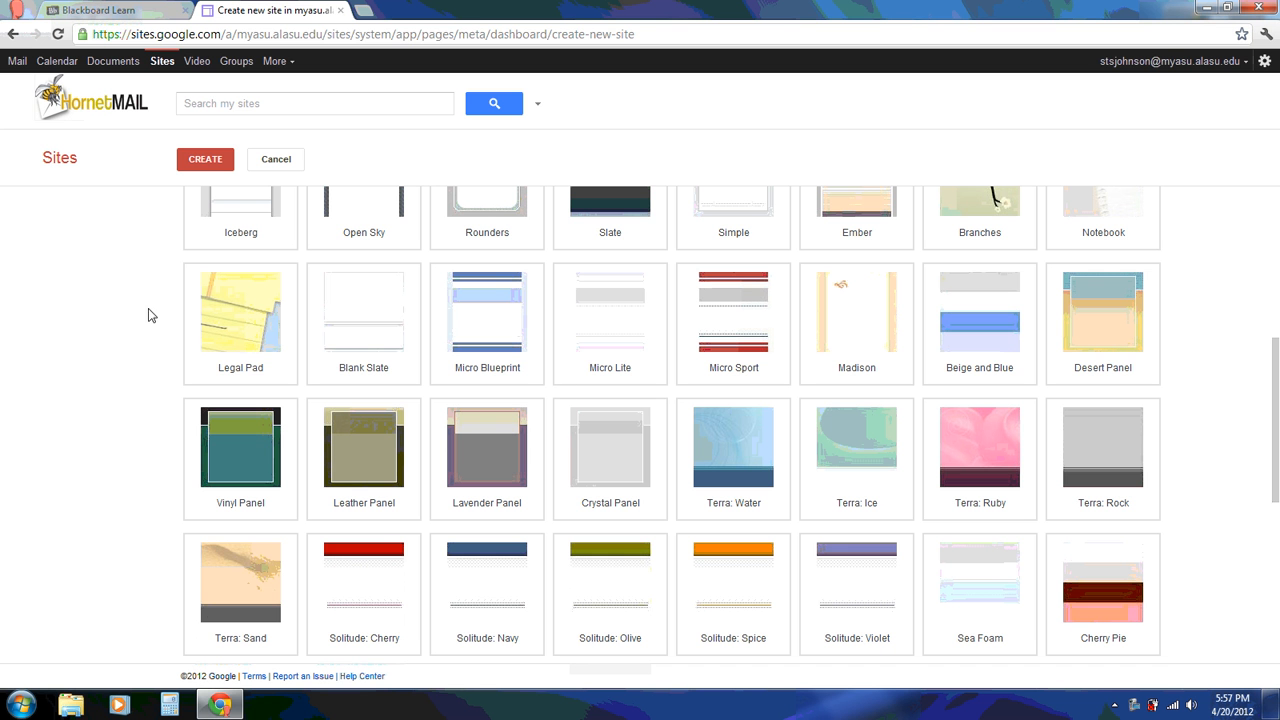
pyautogui.click(254, 330)
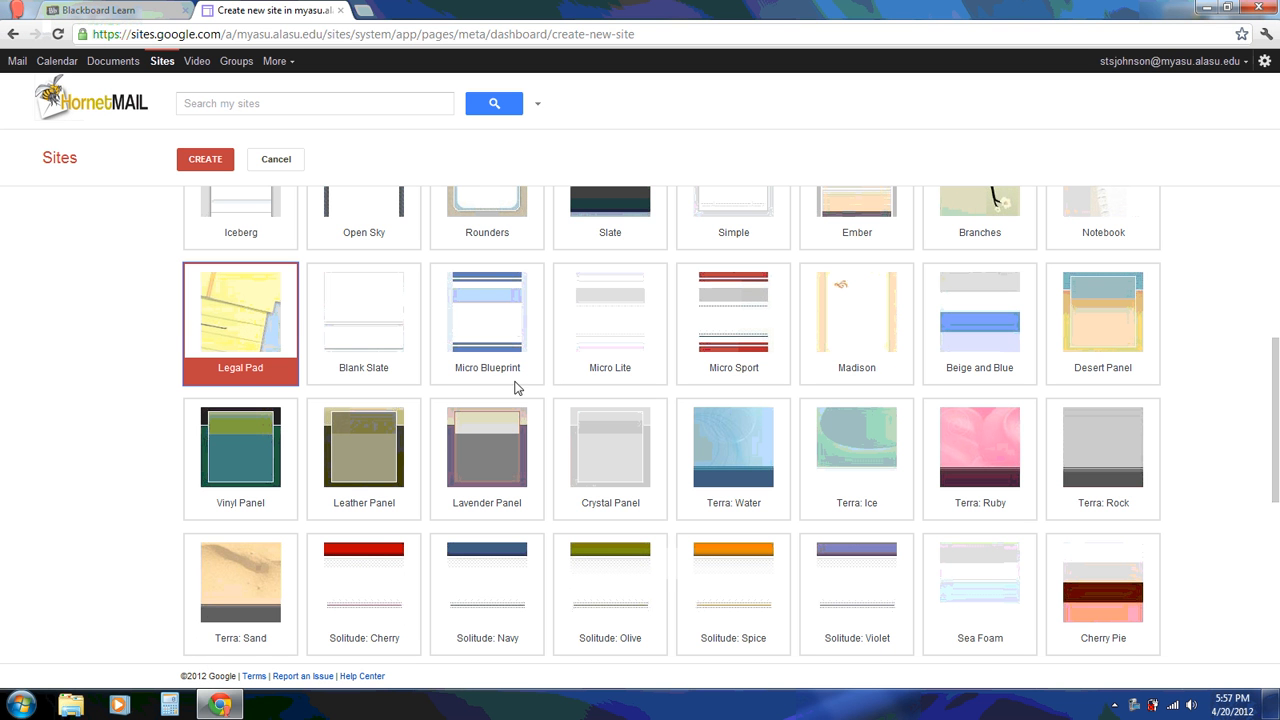
pyautogui.moveTo(1276, 420); pyautogui.dragTo(1276, 582)
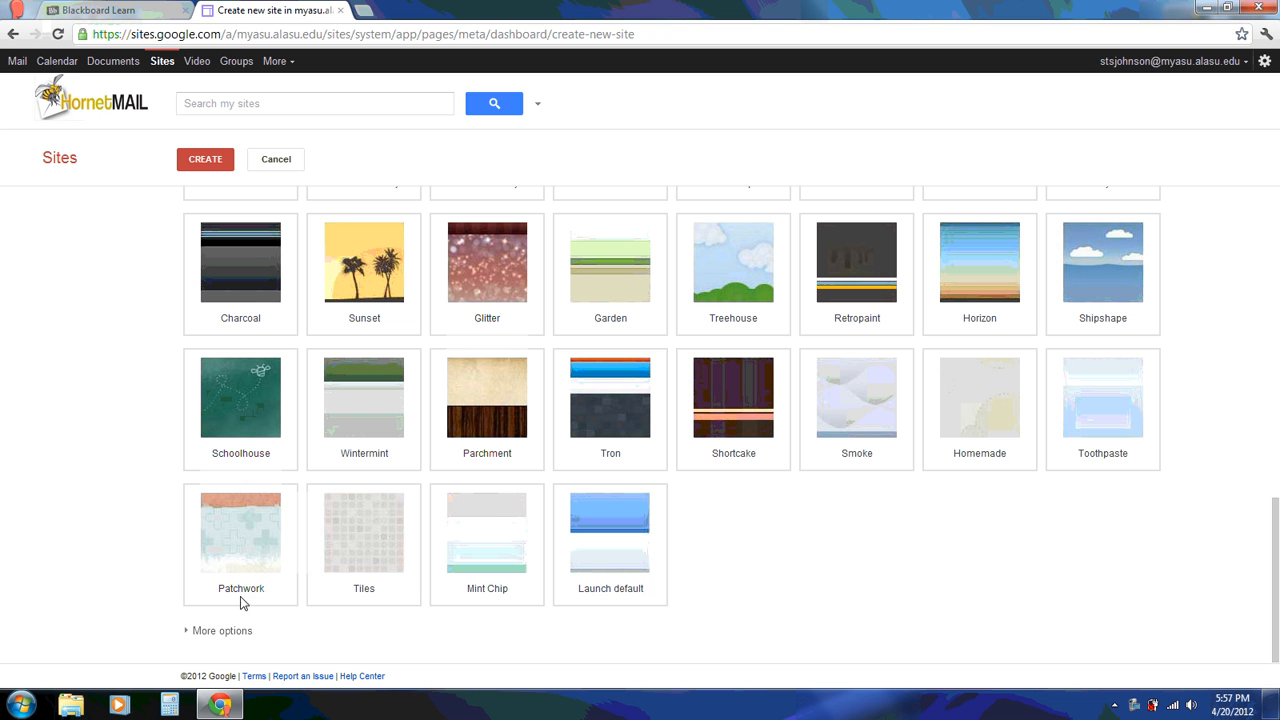
pyautogui.click(218, 631)
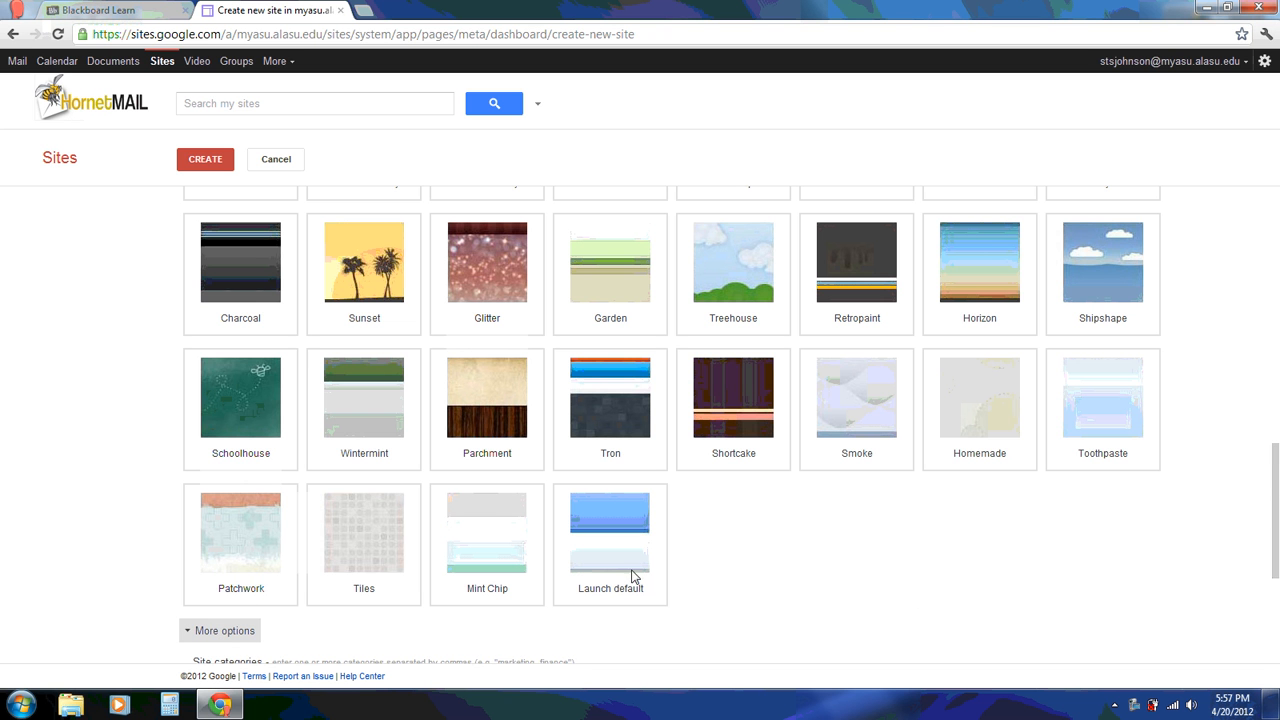
pyautogui.moveTo(1276, 470); pyautogui.dragTo(1276, 555)
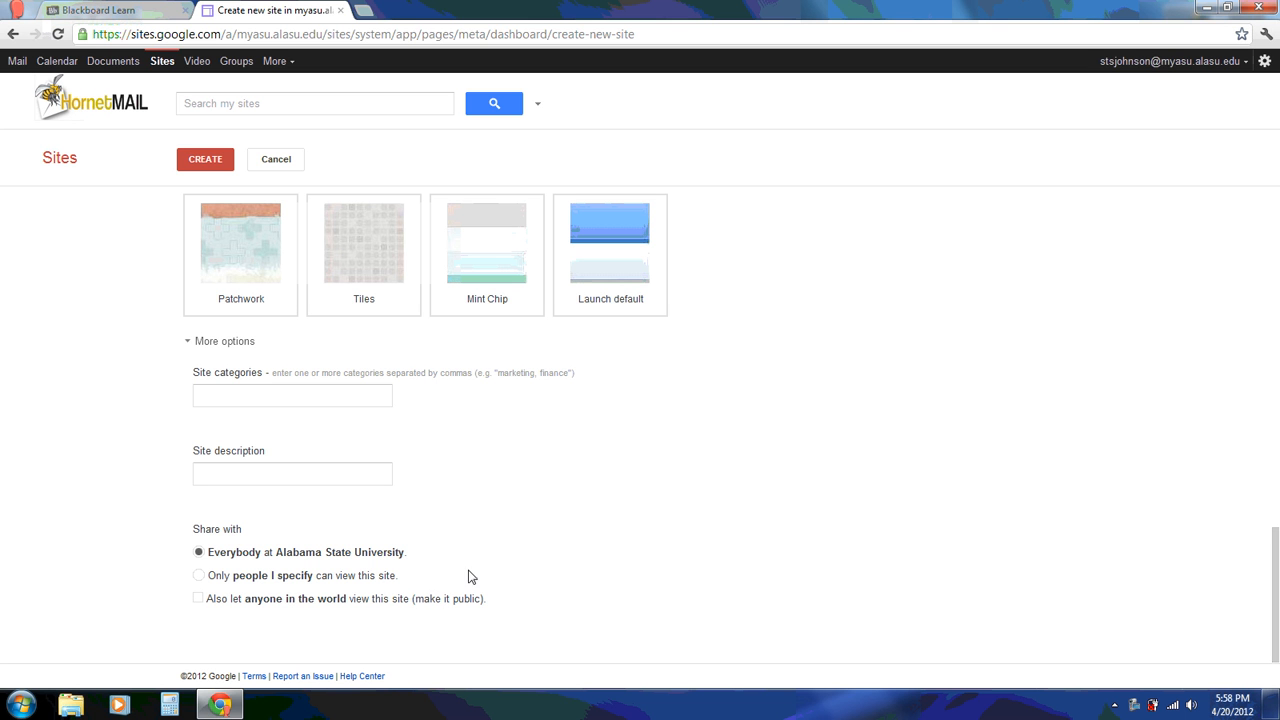
# Create the Ms. Johnson's Computer Class site from the completed form
pyautogui.scroll(10, 1257, 285)
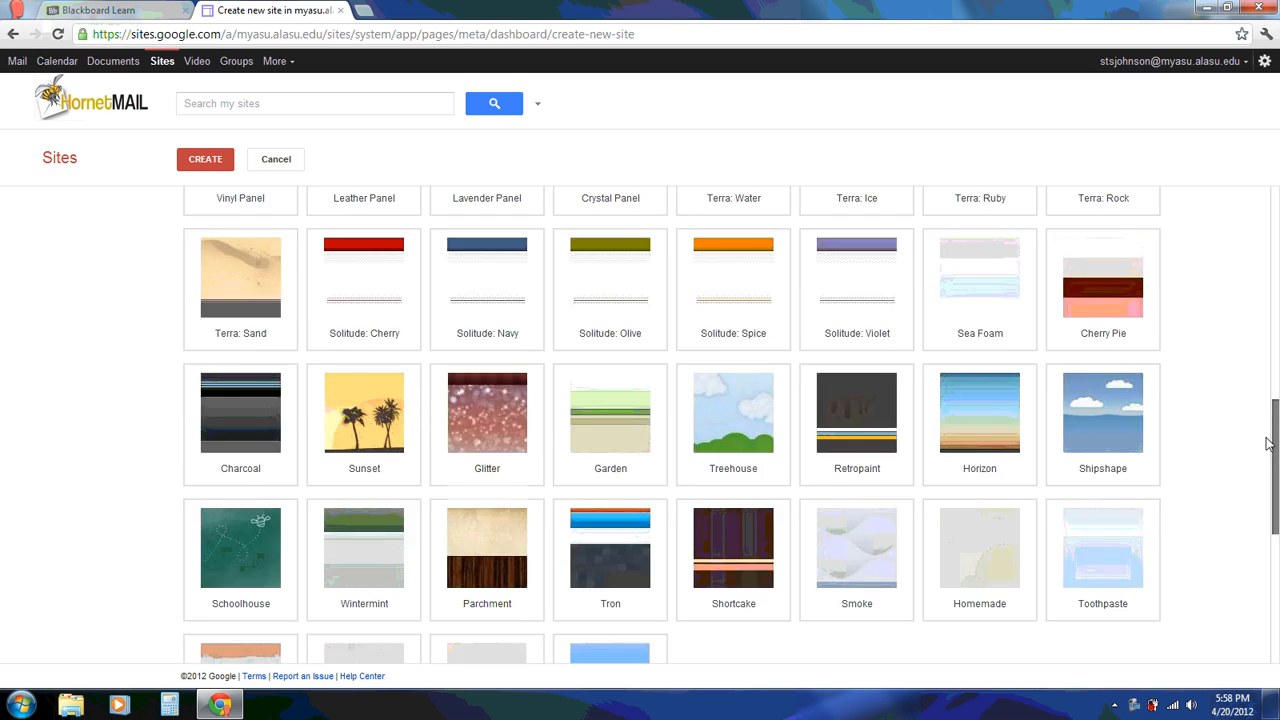
pyautogui.scroll(3, 1257, 285)
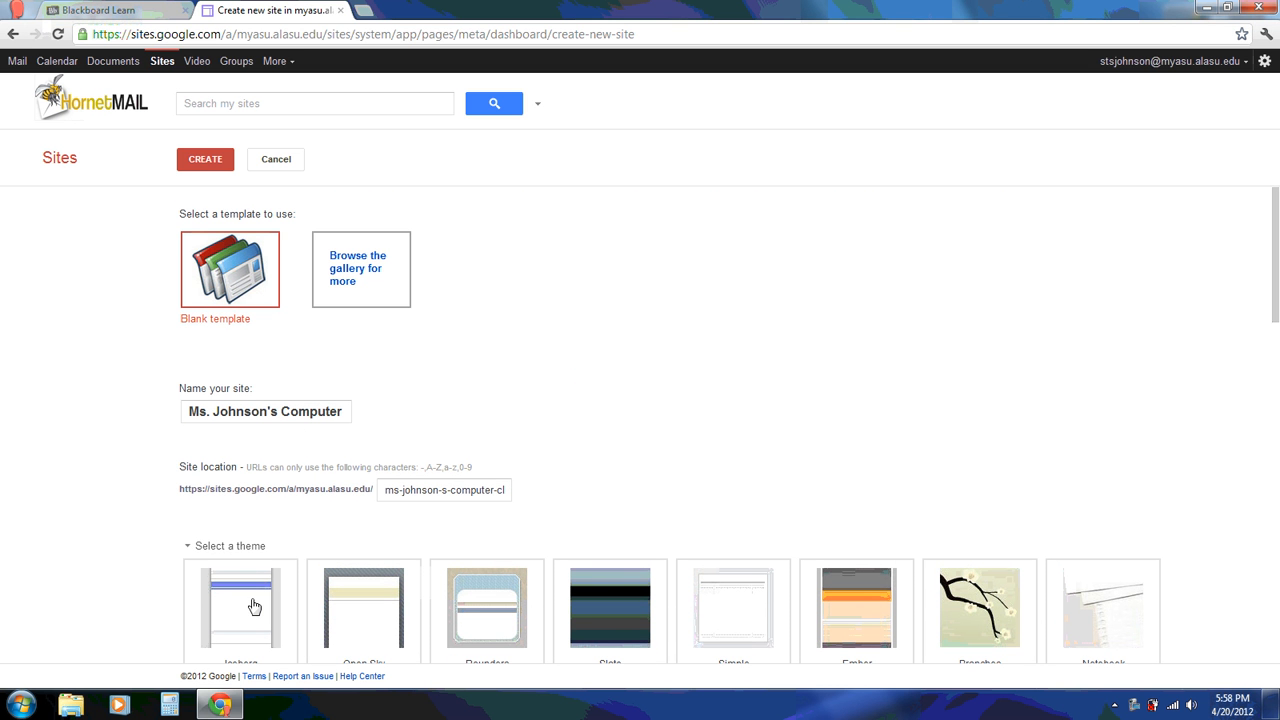
pyautogui.click(205, 160)
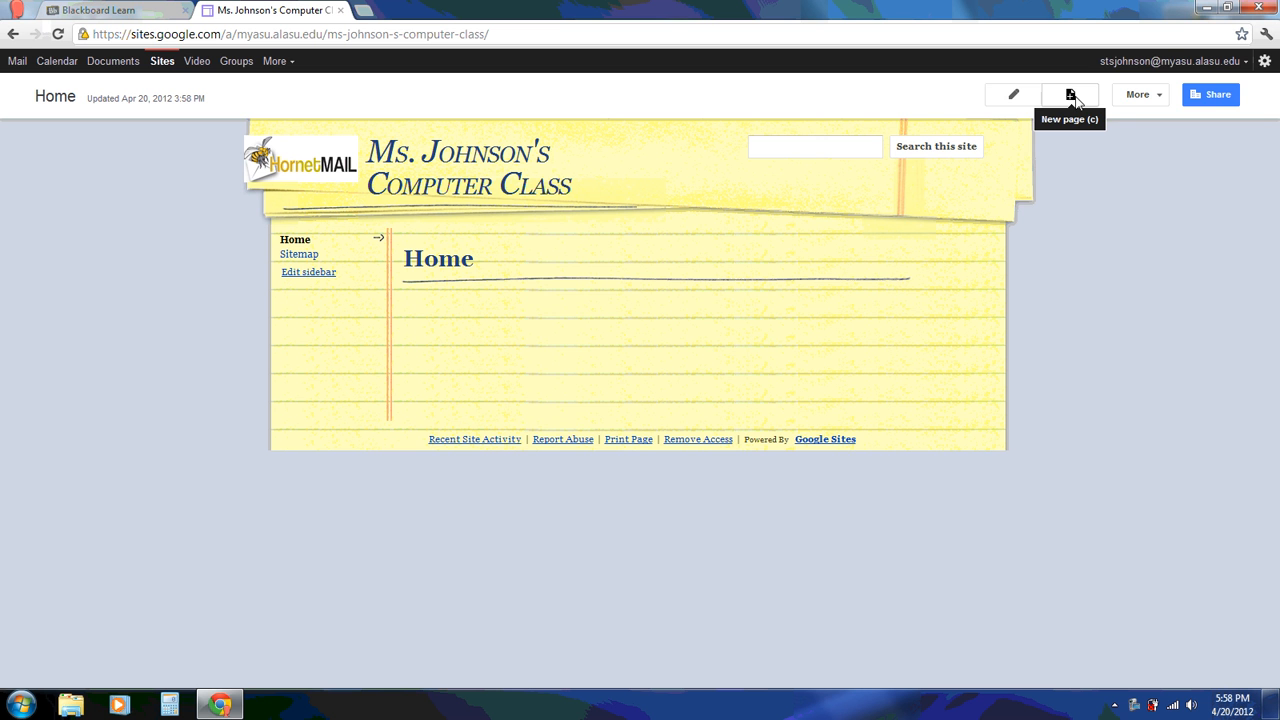
pyautogui.click(1163, 97)
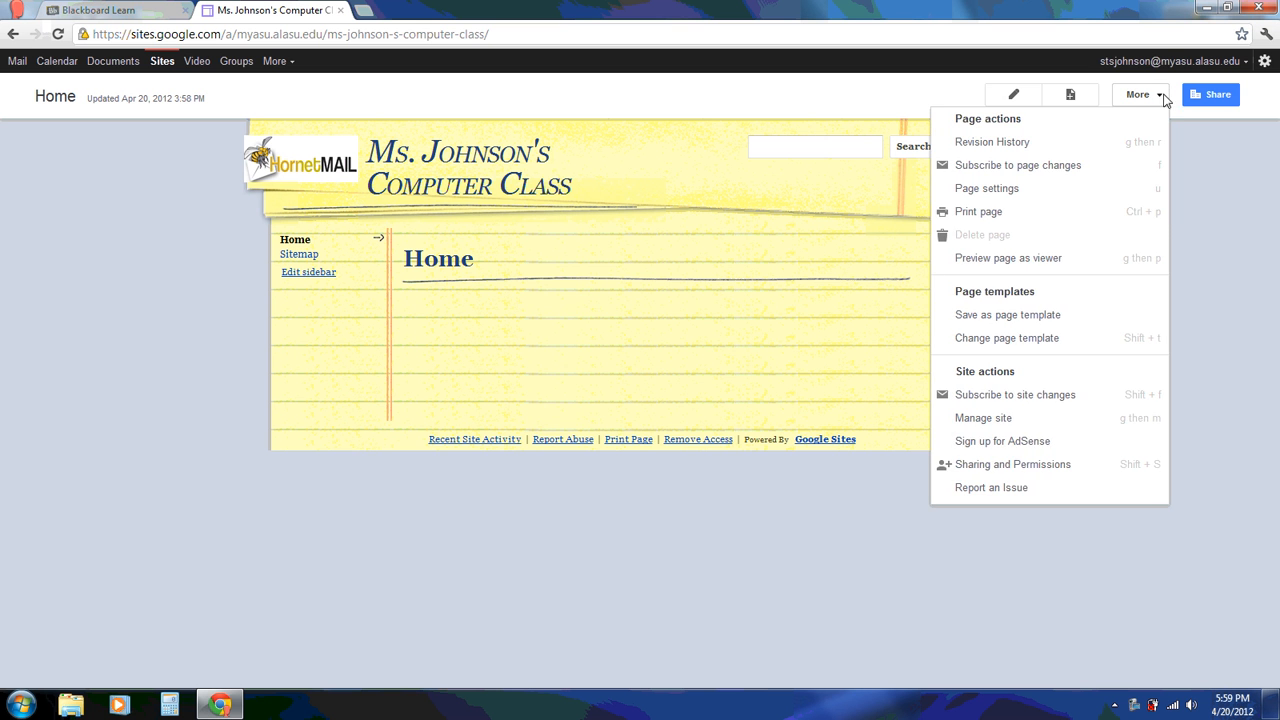
pyautogui.click(933, 102)
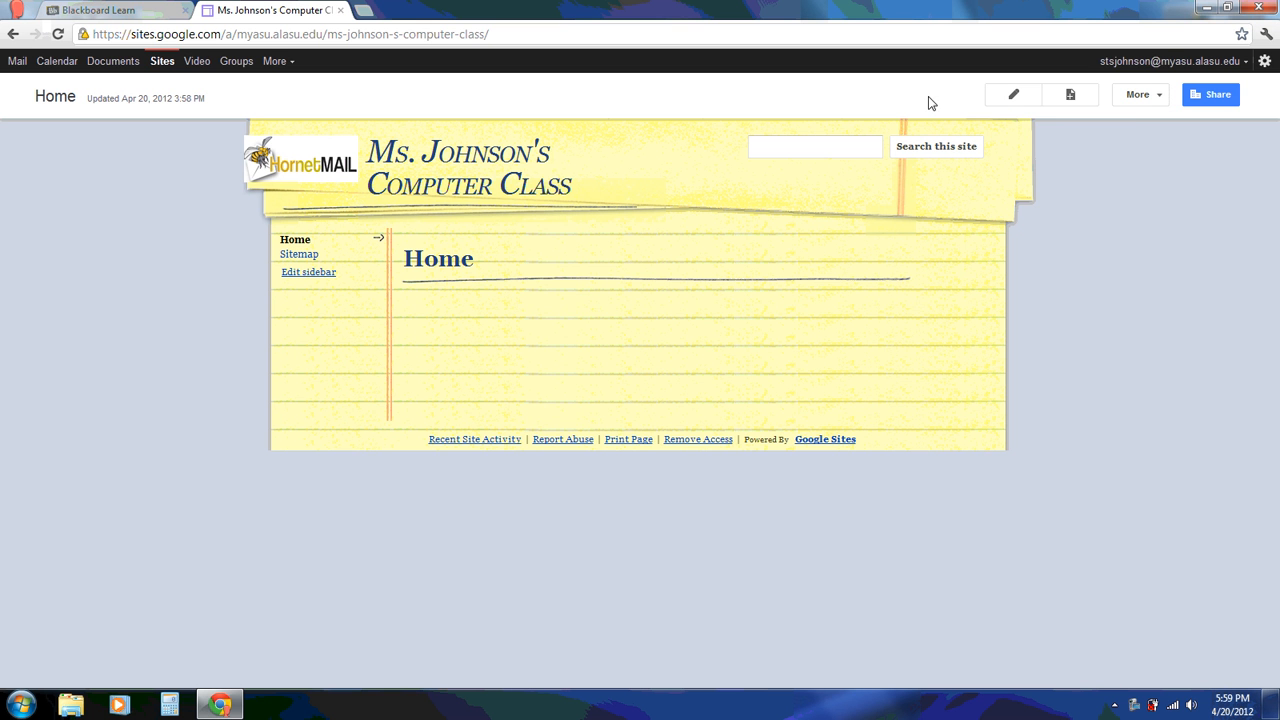
# Write the Home page welcome paragraph for students and parents, ending 'successful year'
pyautogui.click(1013, 100)
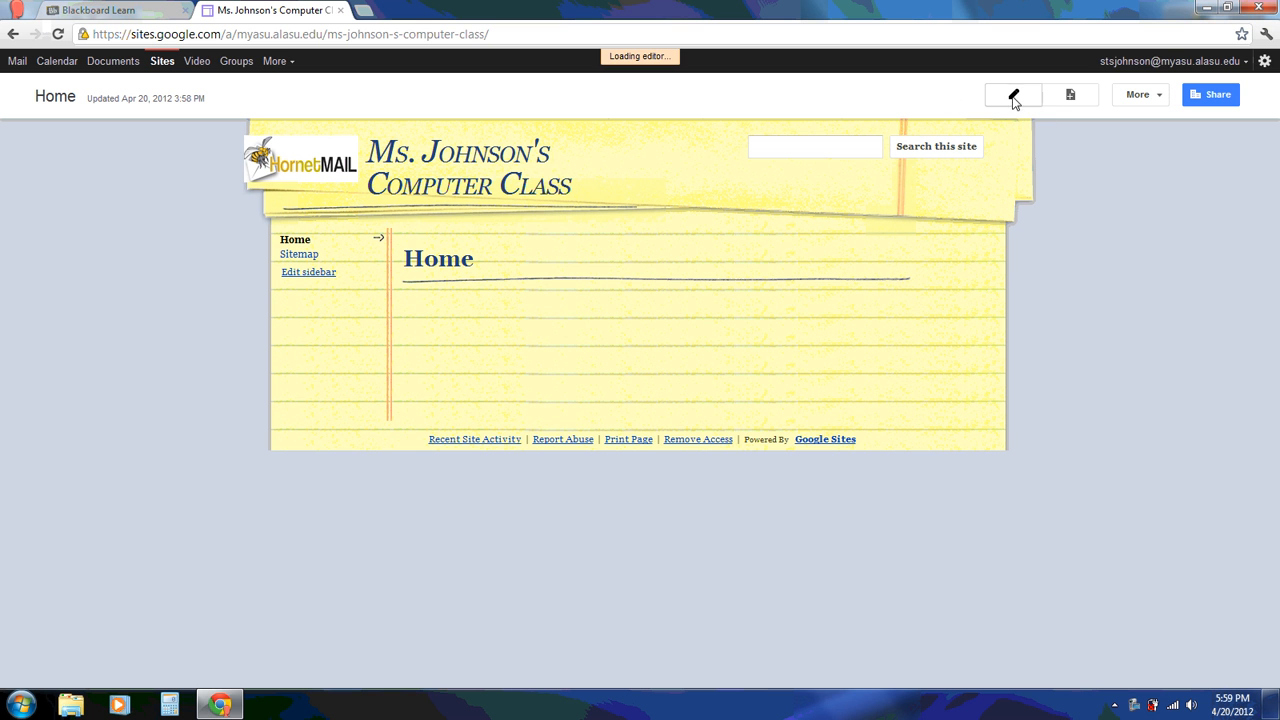
pyautogui.click(477, 359)
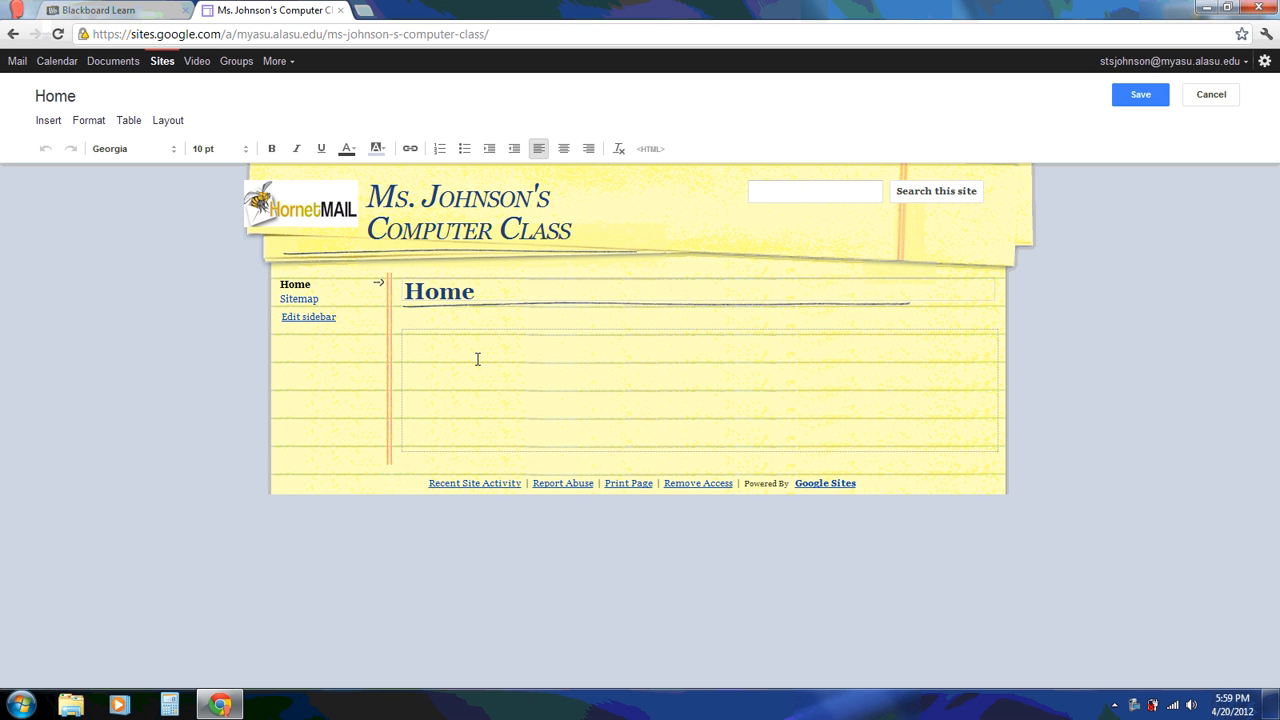
pyautogui.write('Welcome to my classroom website.')
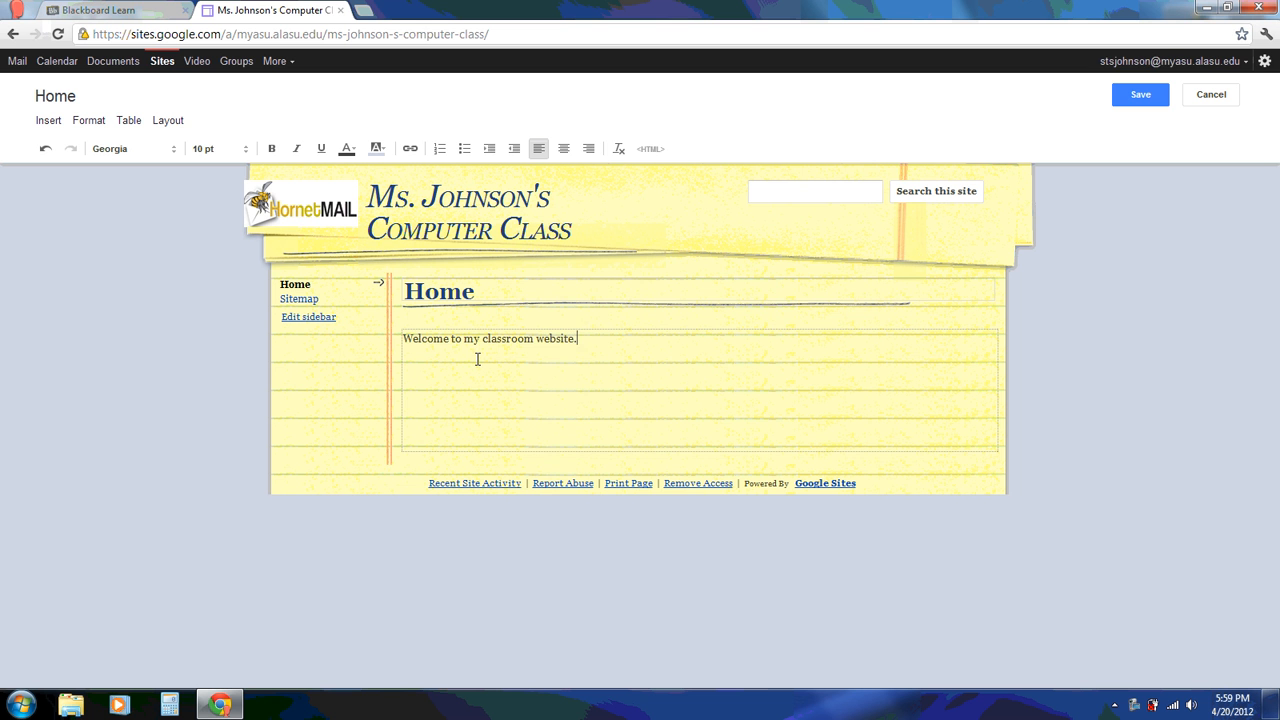
pyautogui.write('  This is a tool designed for students a')
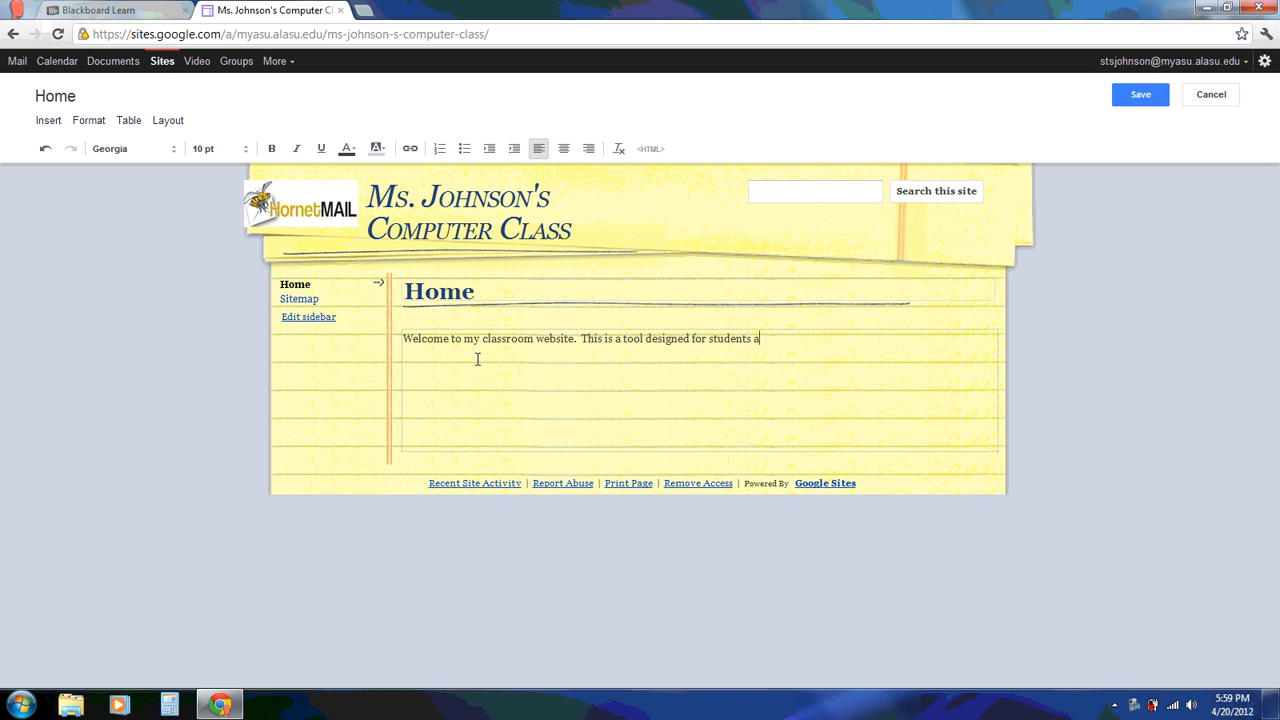
pyautogui.write('nd parents to access information')
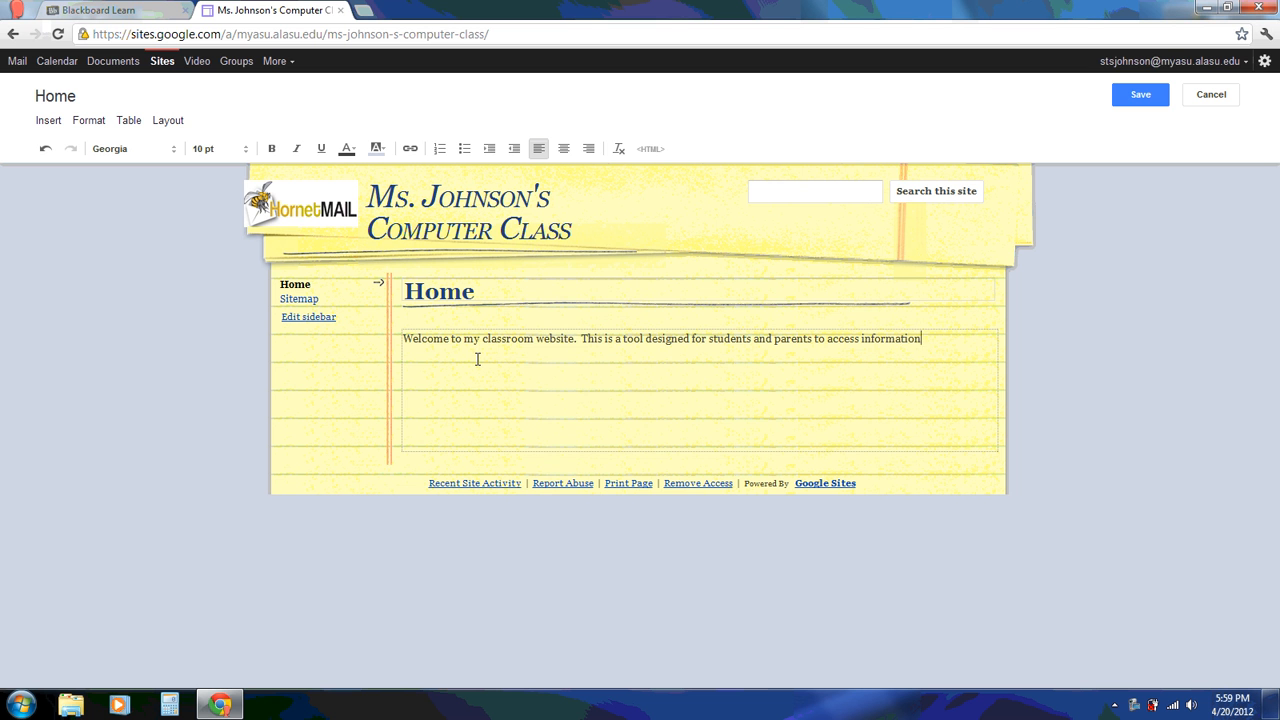
pyautogui.write(' and resources the')
pyautogui.press('BackSpace')
pyautogui.write('at we')
pyautogui.press('BackSpace')
pyautogui.write('ill be ')
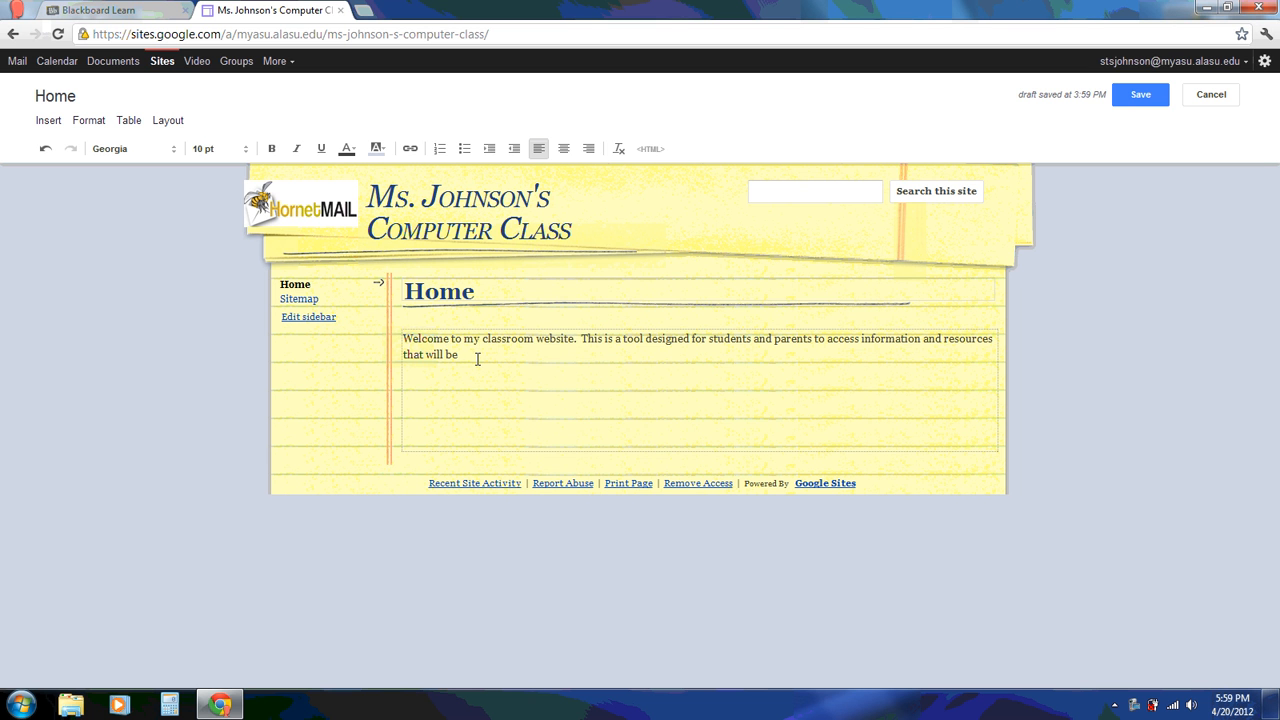
pyautogui.write('helpful in making this a successful ')
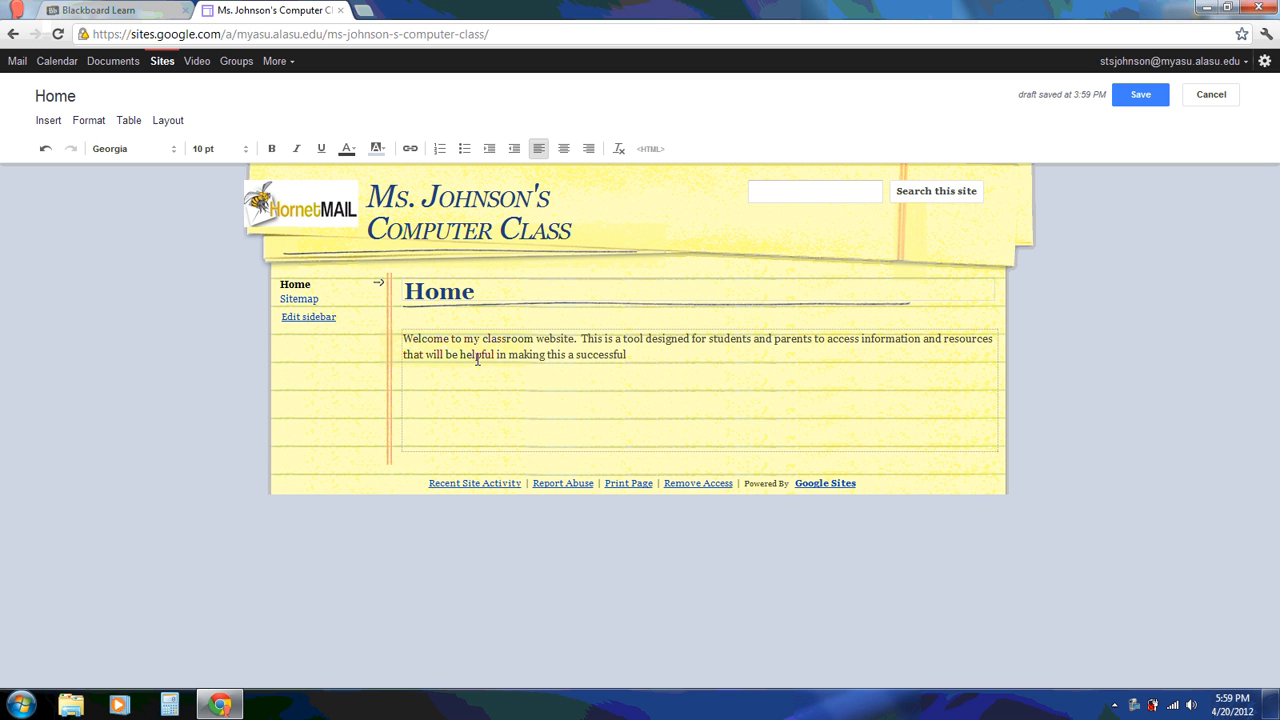
pyautogui.write('year.')
# Set the welcome paragraph to Verdana, 16 pt
pyautogui.moveTo(654, 354); pyautogui.dragTo(380, 335)
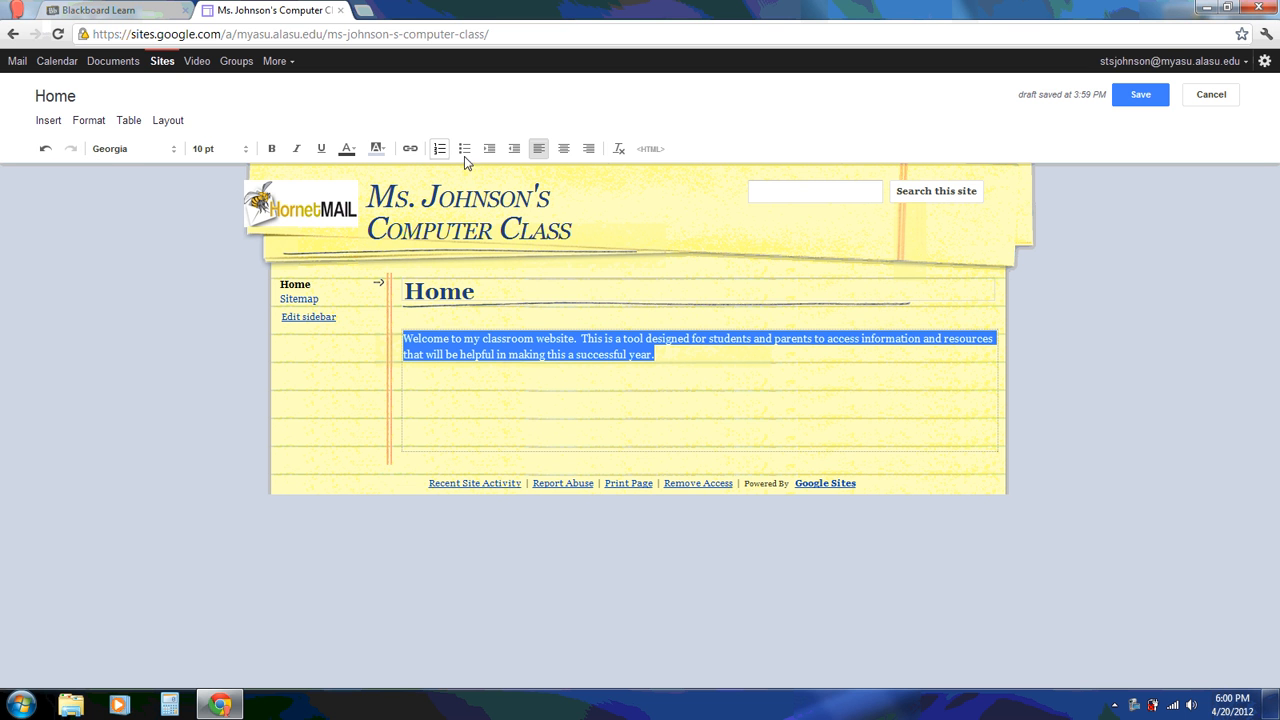
pyautogui.click(177, 150)
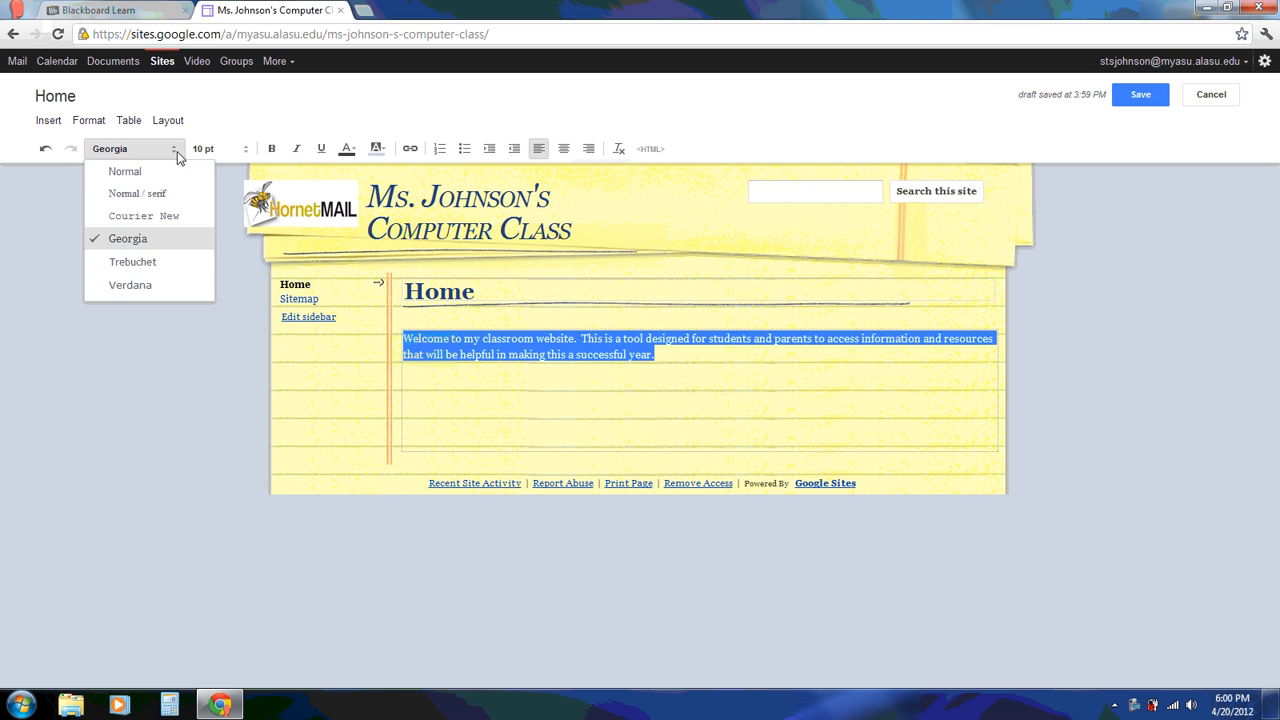
pyautogui.click(136, 286)
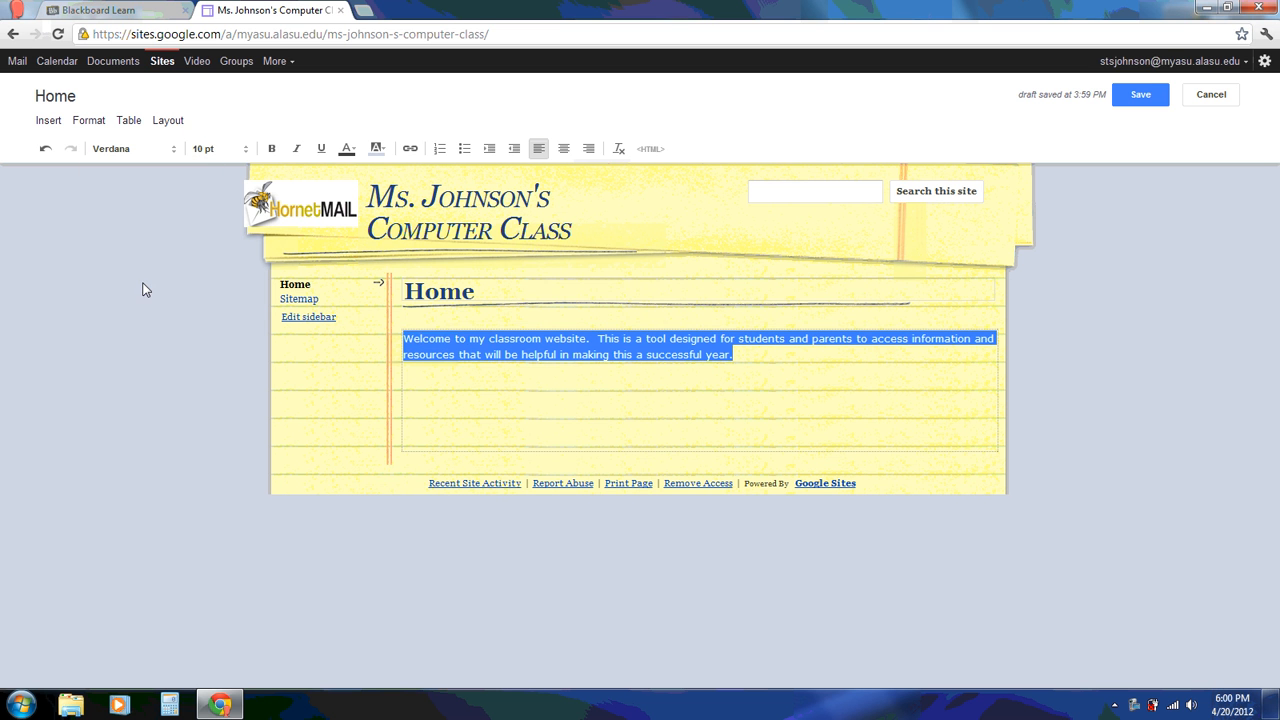
pyautogui.click(243, 150)
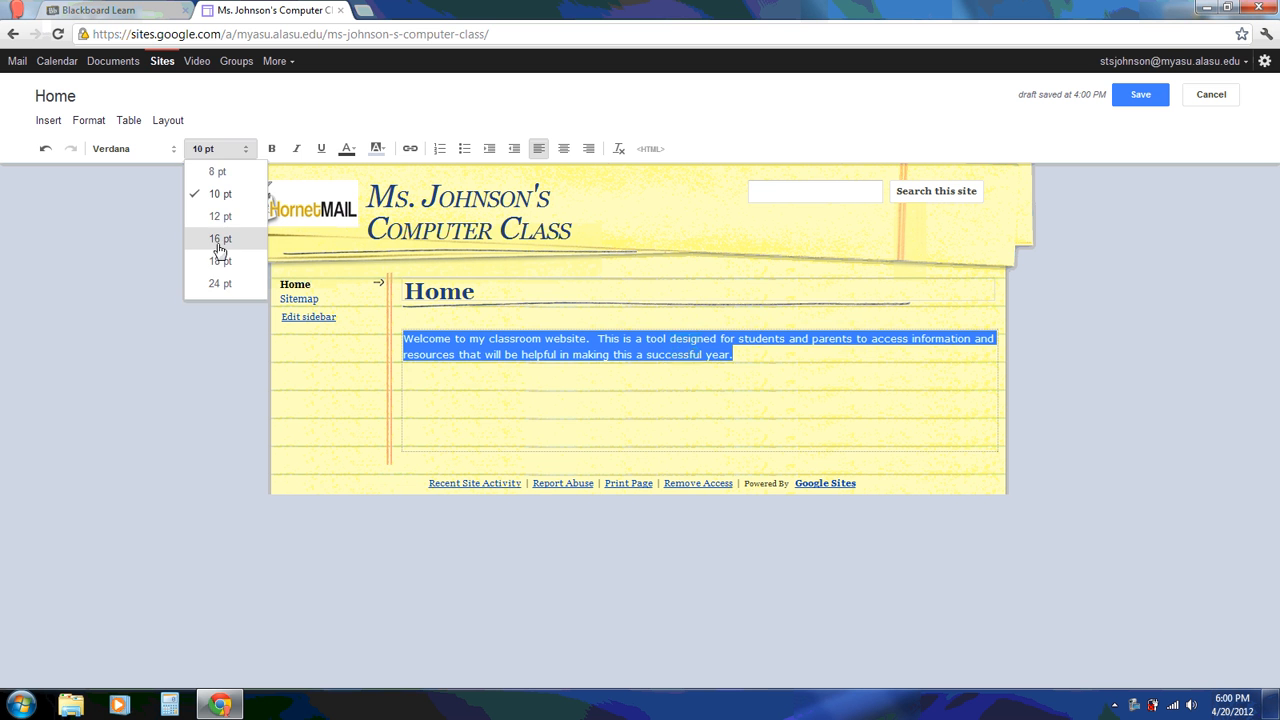
pyautogui.click(220, 240)
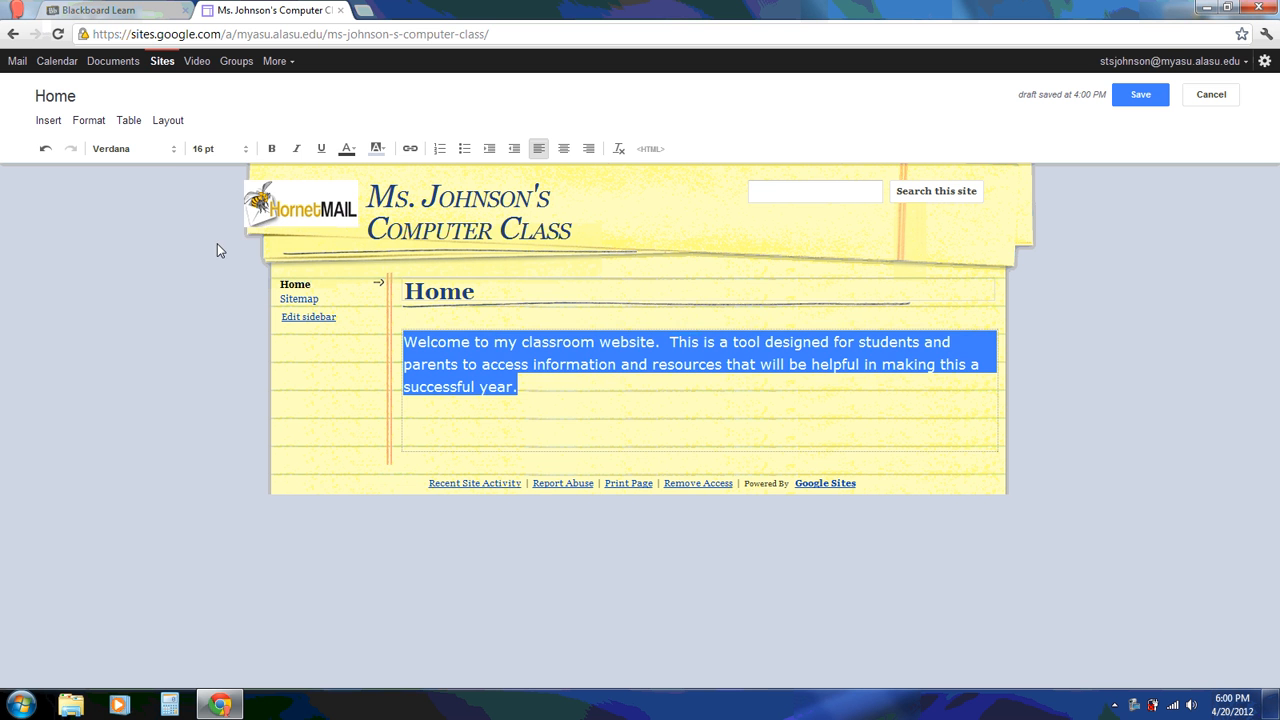
# Remove bold, italics and underline, apply a text colour, and add an empty line below
pyautogui.click(271, 149)
pyautogui.click(295, 149)
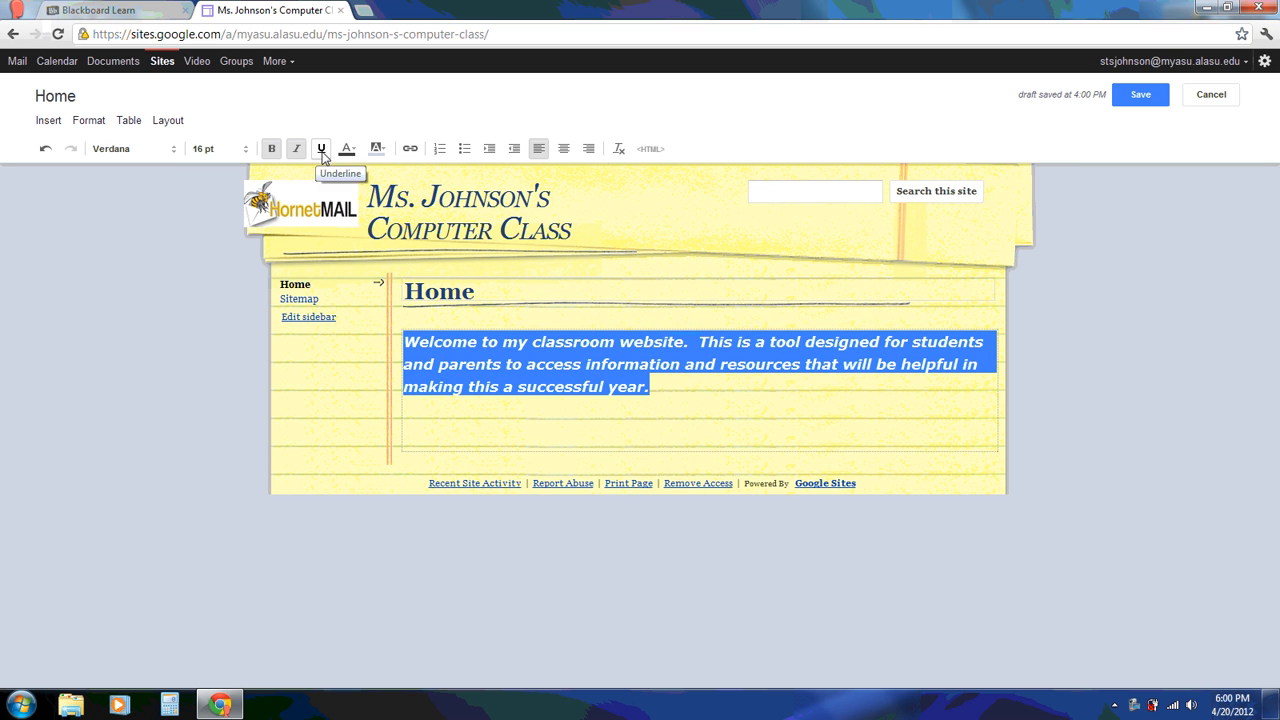
pyautogui.click(321, 150)
pyautogui.click(321, 150)
pyautogui.click(296, 149)
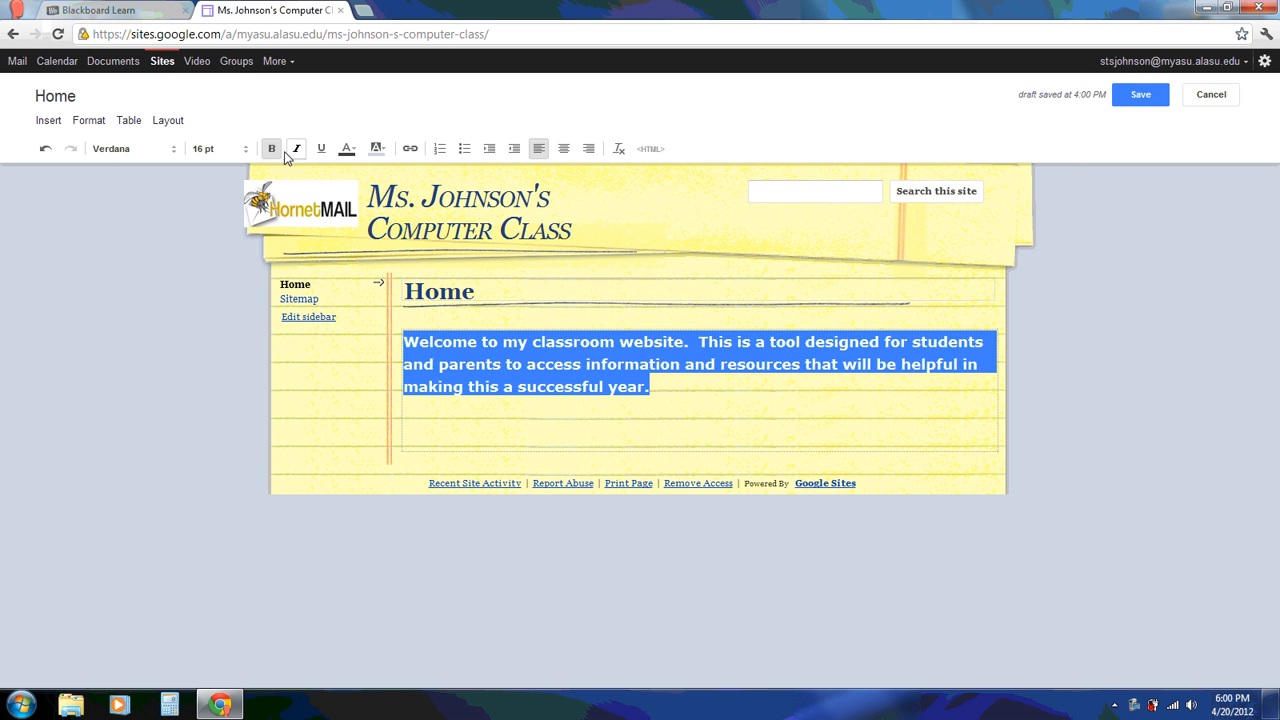
pyautogui.click(271, 149)
pyautogui.click(347, 149)
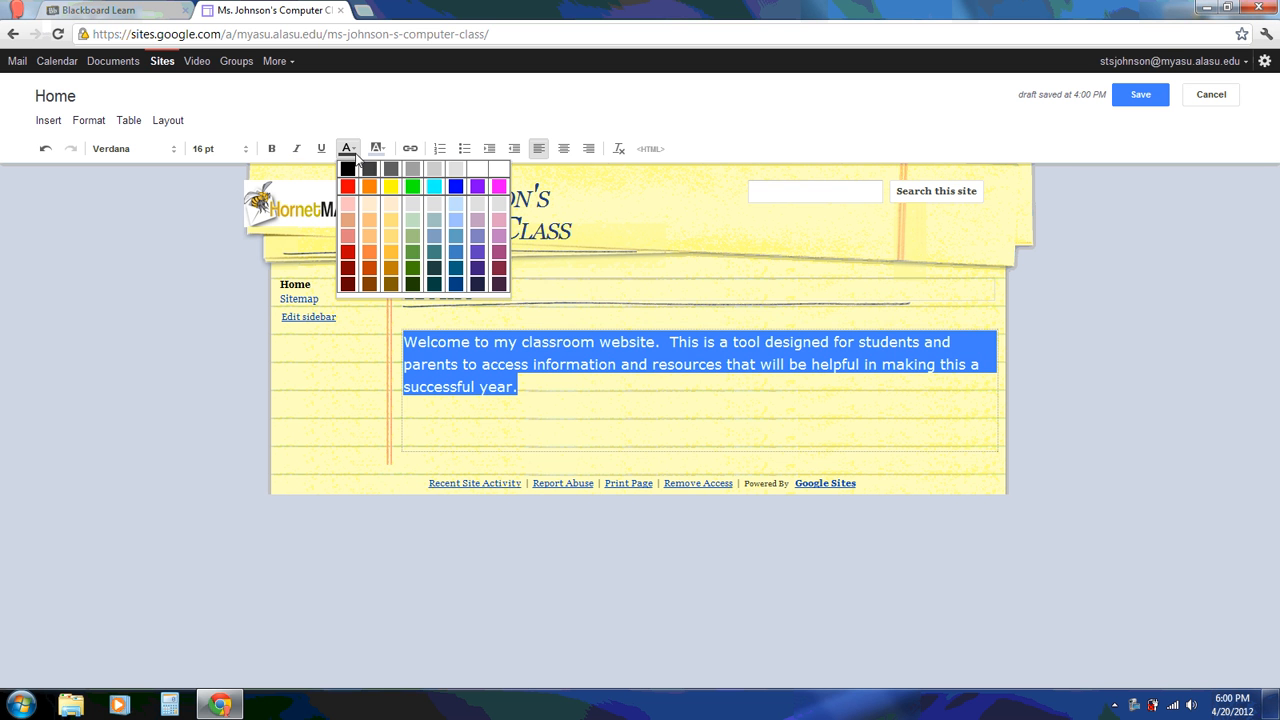
pyautogui.click(480, 284)
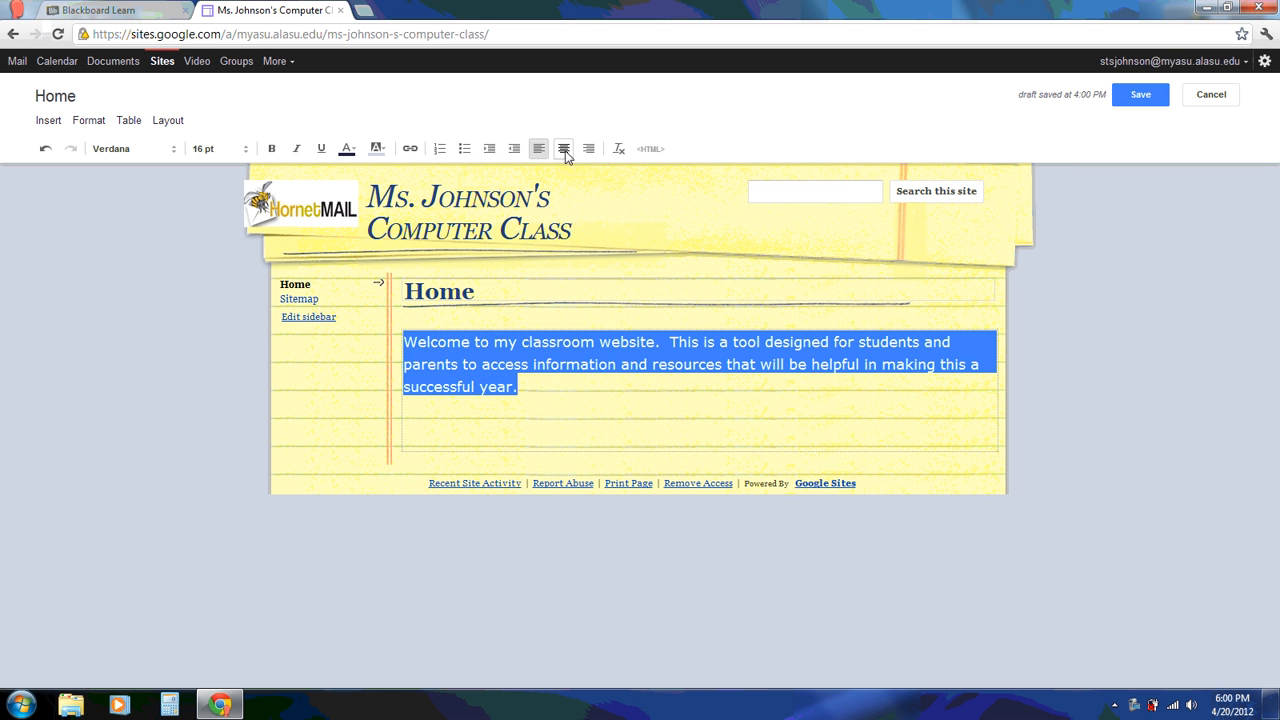
pyautogui.click(580, 406)
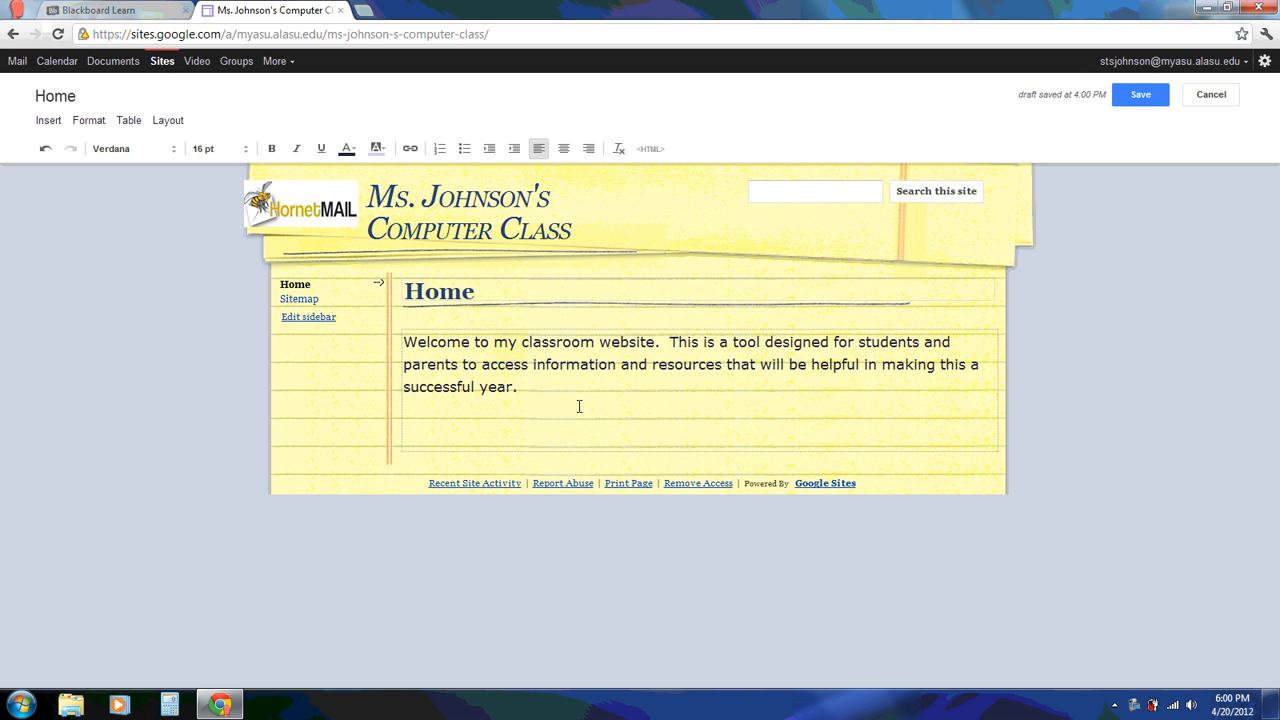
pyautogui.press('Return')
pyautogui.press('Return')
# Bring up Google Images in a new Chrome tab
pyautogui.click(365, 11)
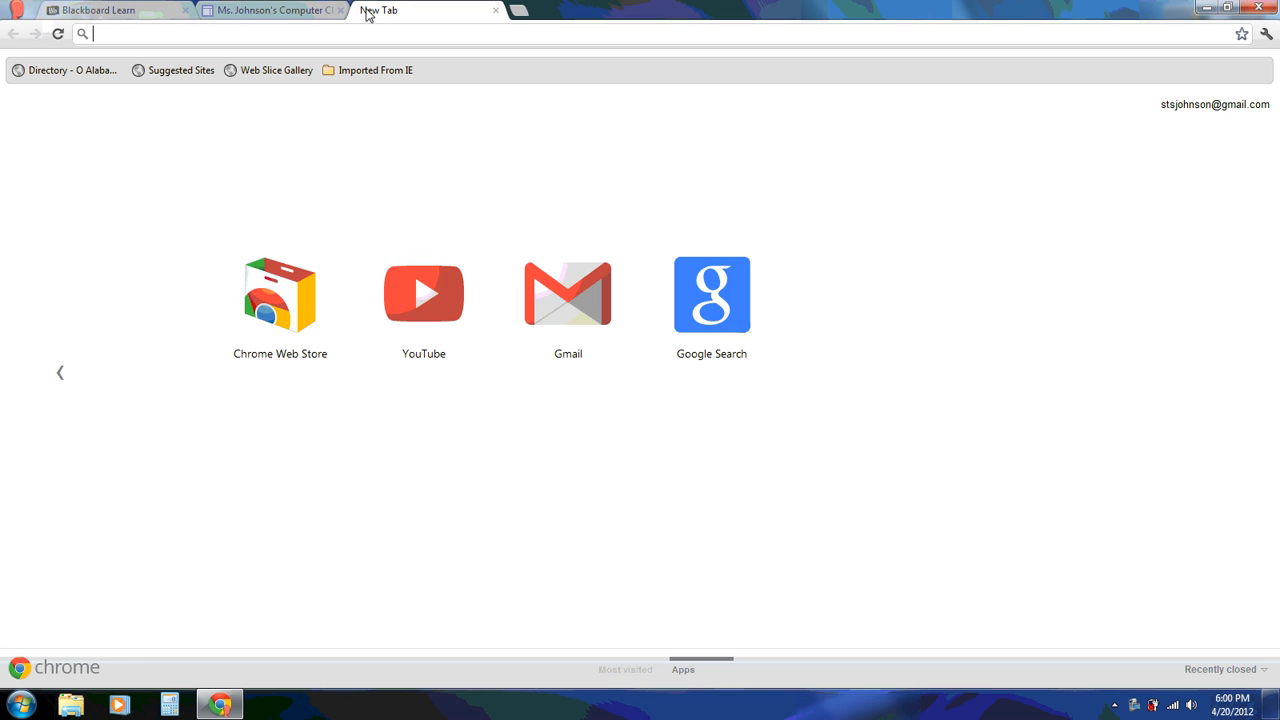
pyautogui.click(729, 325)
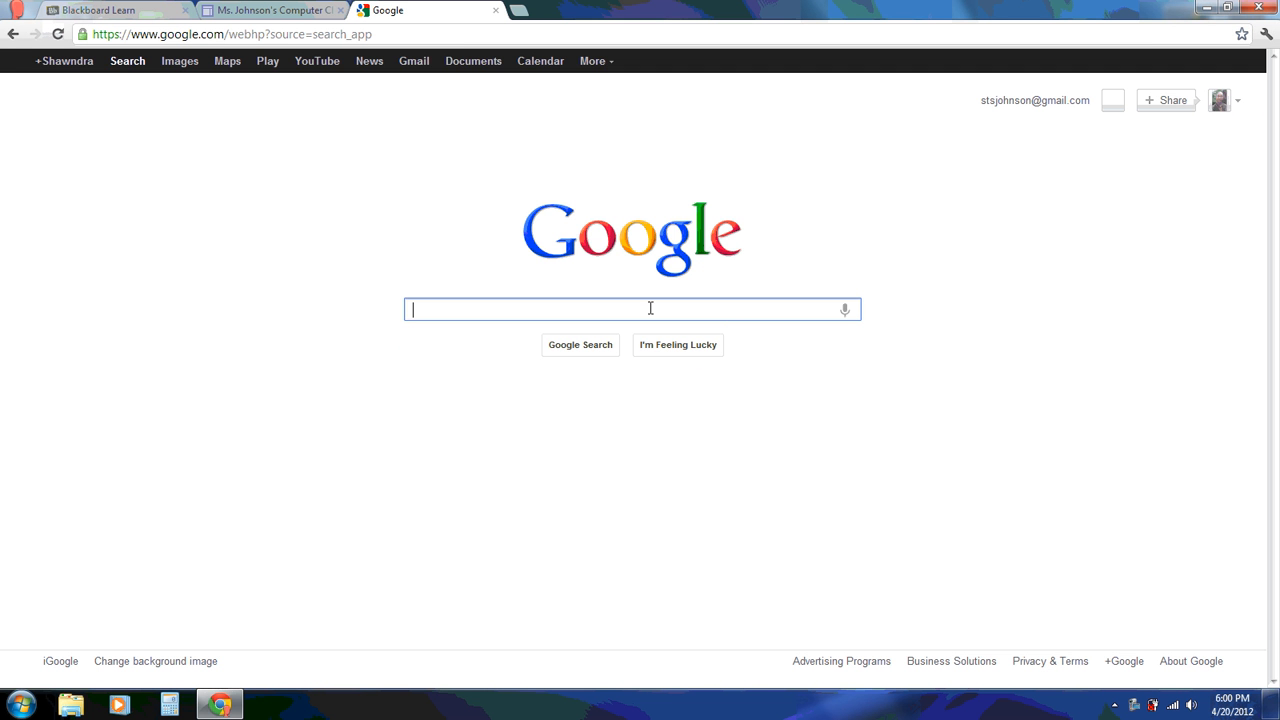
pyautogui.click(178, 68)
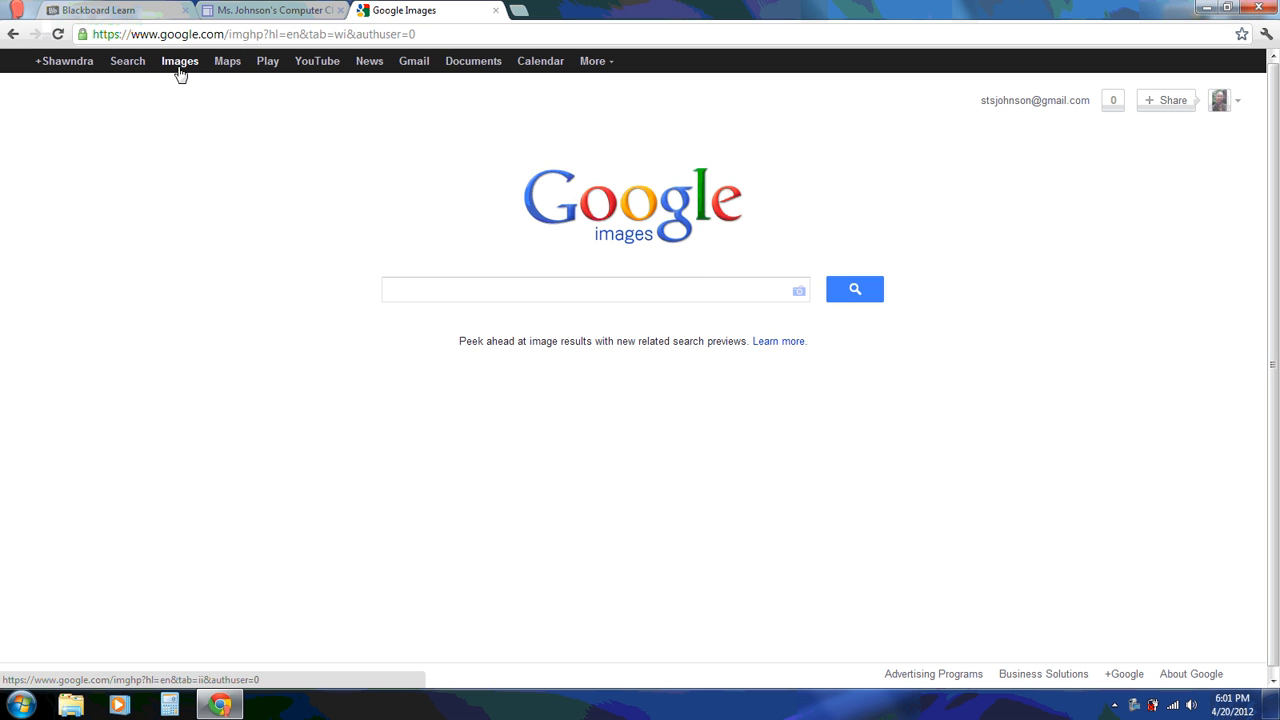
# Search 'computer lab', copy the full-size School-Computer-Lab.jpg address, and return to the site editor
pyautogui.write('computer l')
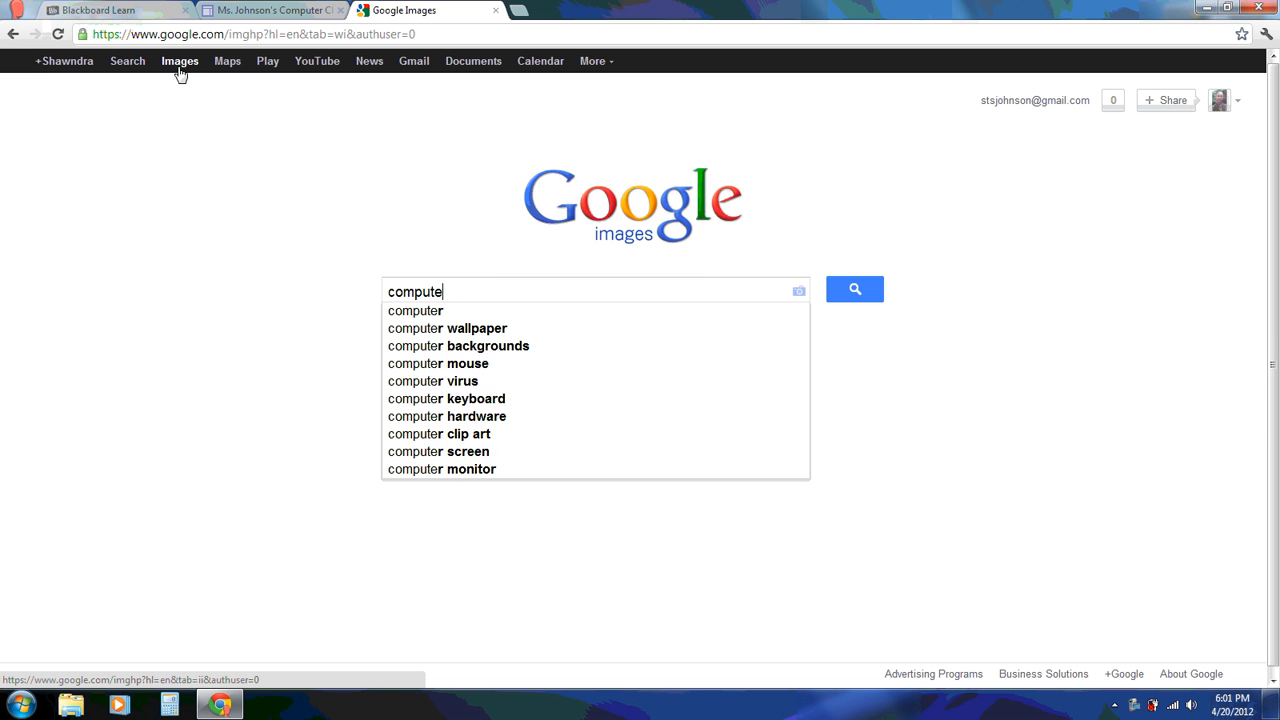
pyautogui.write('ab')
pyautogui.press('Return')
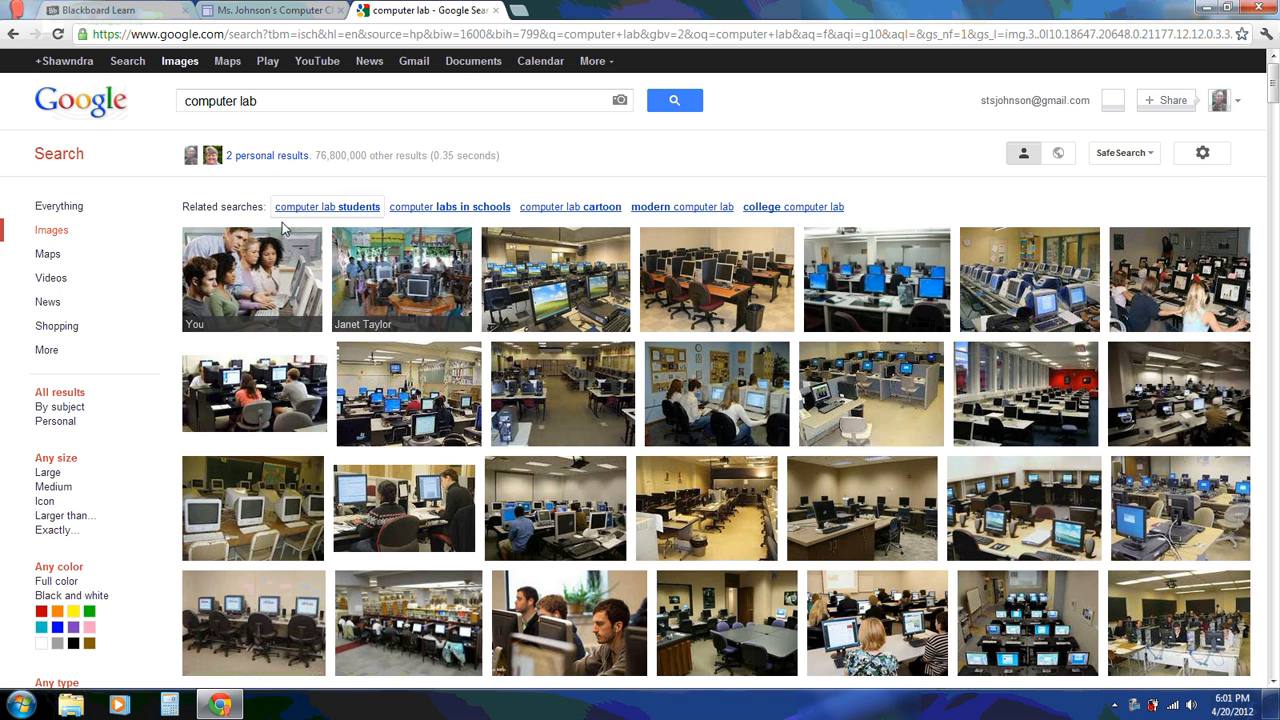
pyautogui.click(557, 285)
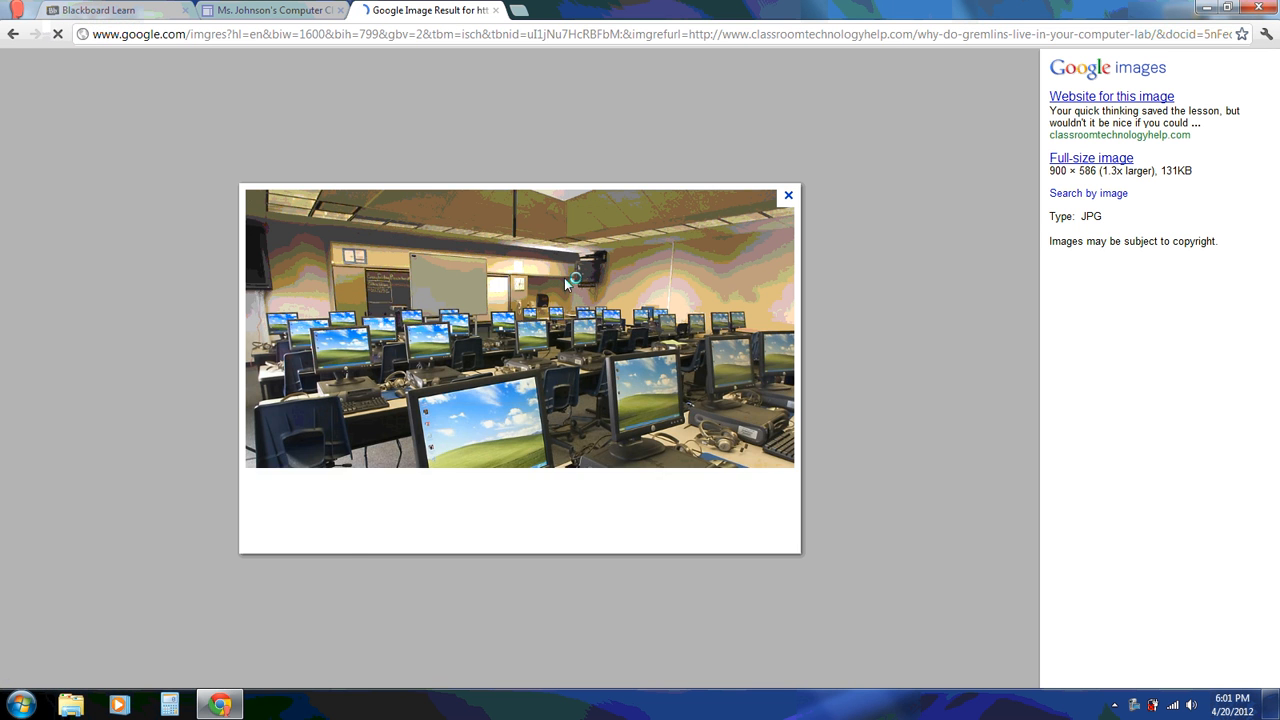
pyautogui.click(1081, 163)
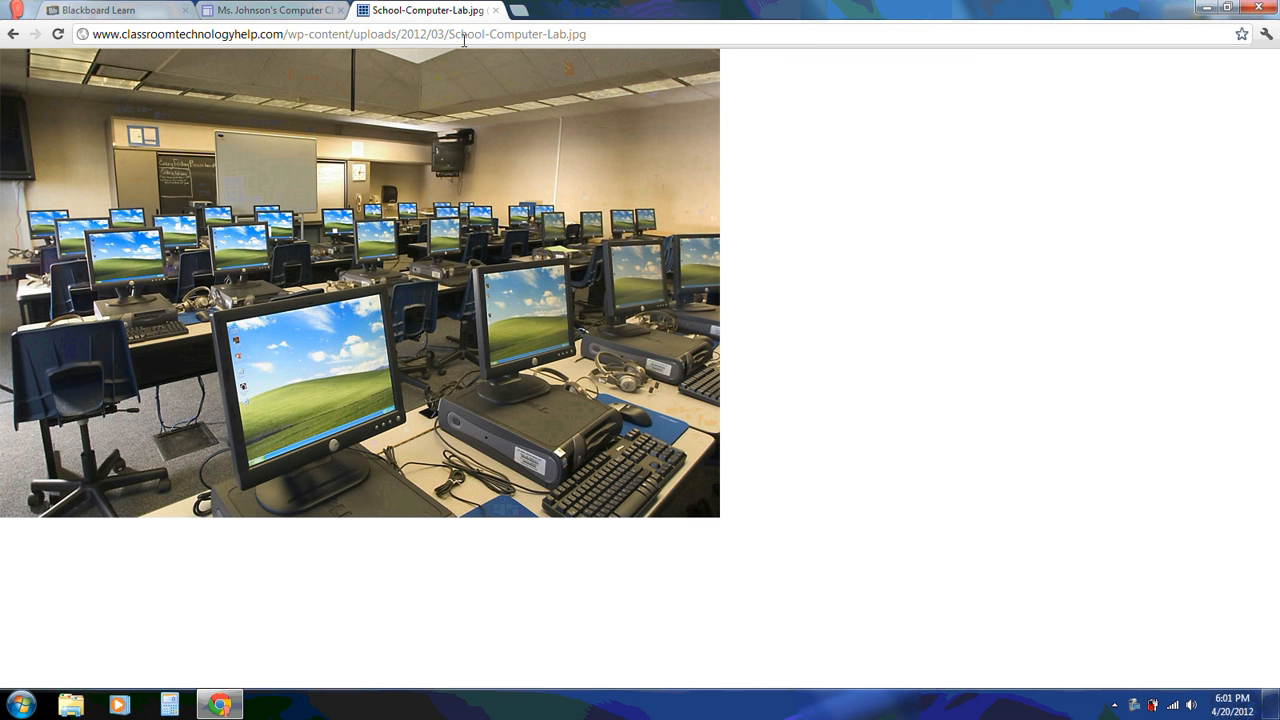
pyautogui.rightClick(434, 33)
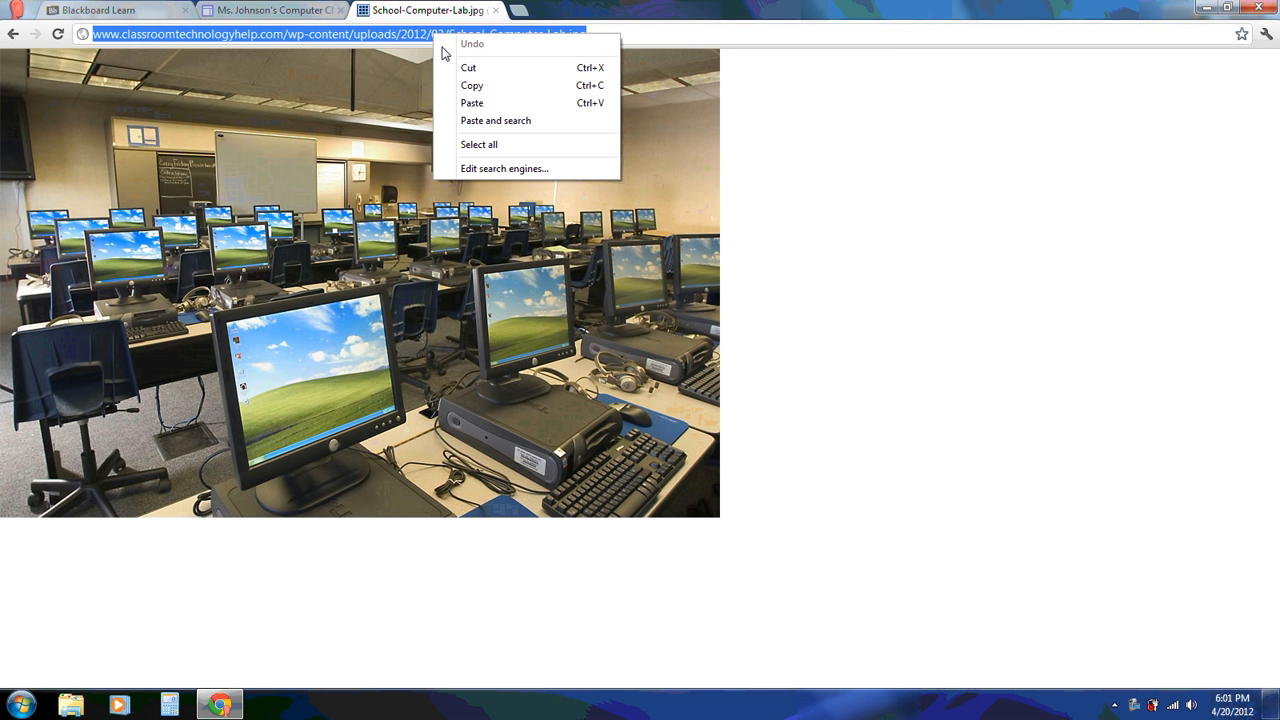
pyautogui.click(470, 86)
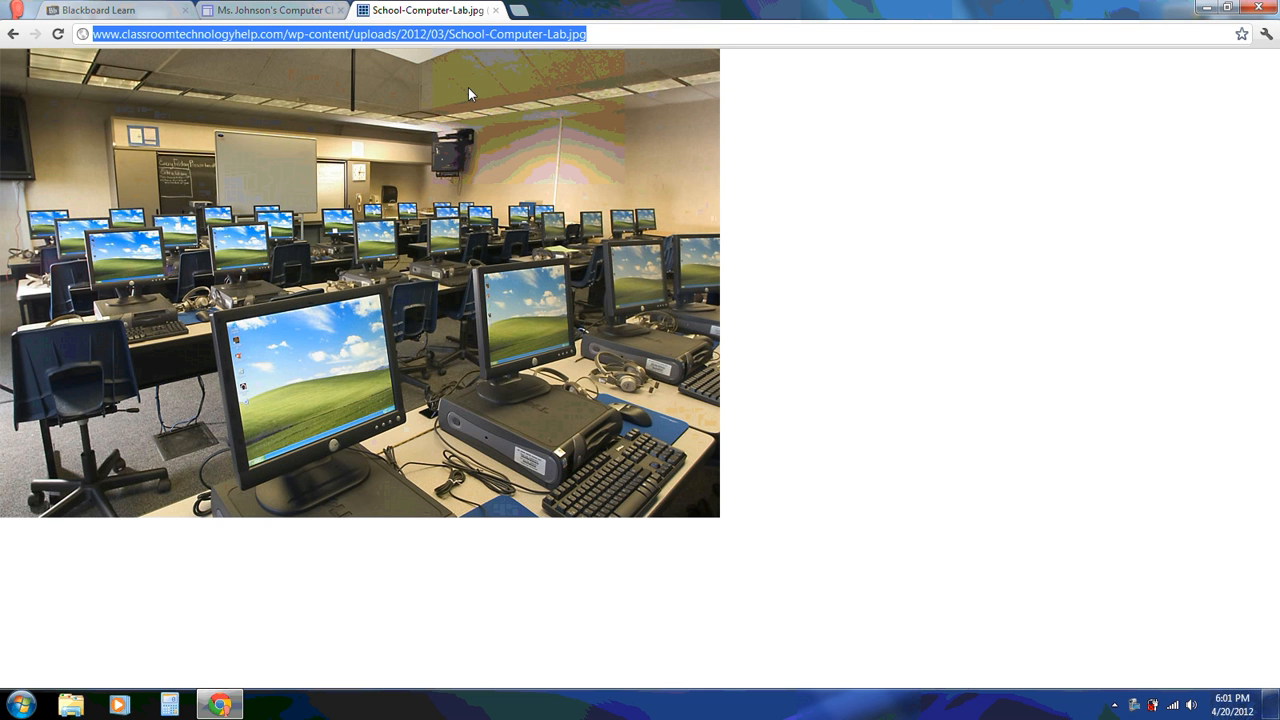
pyautogui.click(280, 10)
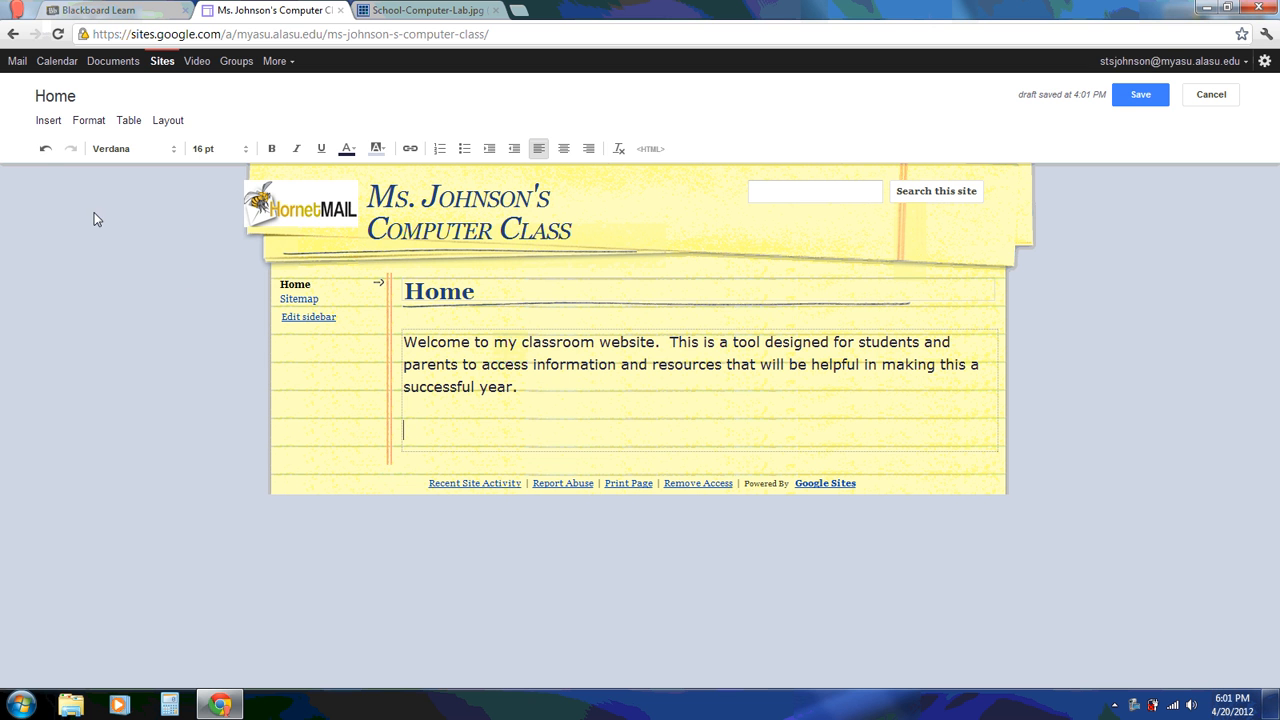
# Insert the School-Computer-Lab.jpg photo below the welcome paragraph from its pasted web address
pyautogui.click(48, 122)
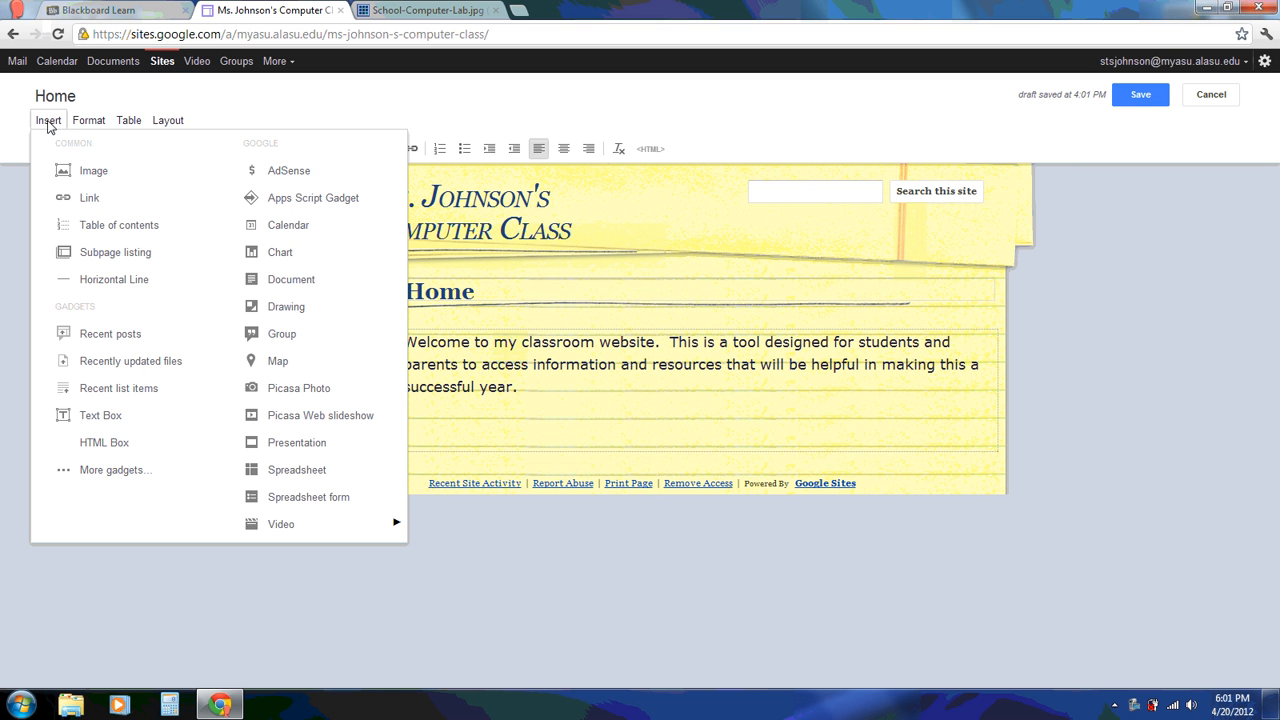
pyautogui.click(63, 174)
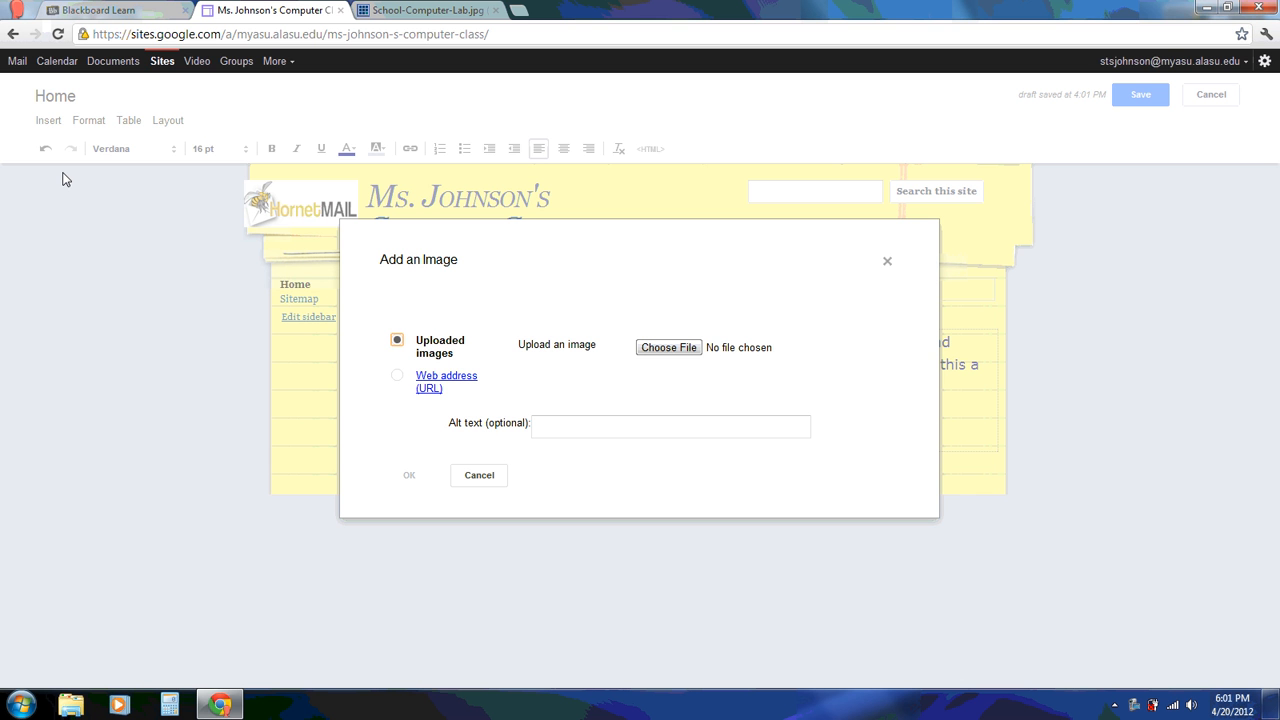
pyautogui.click(420, 375)
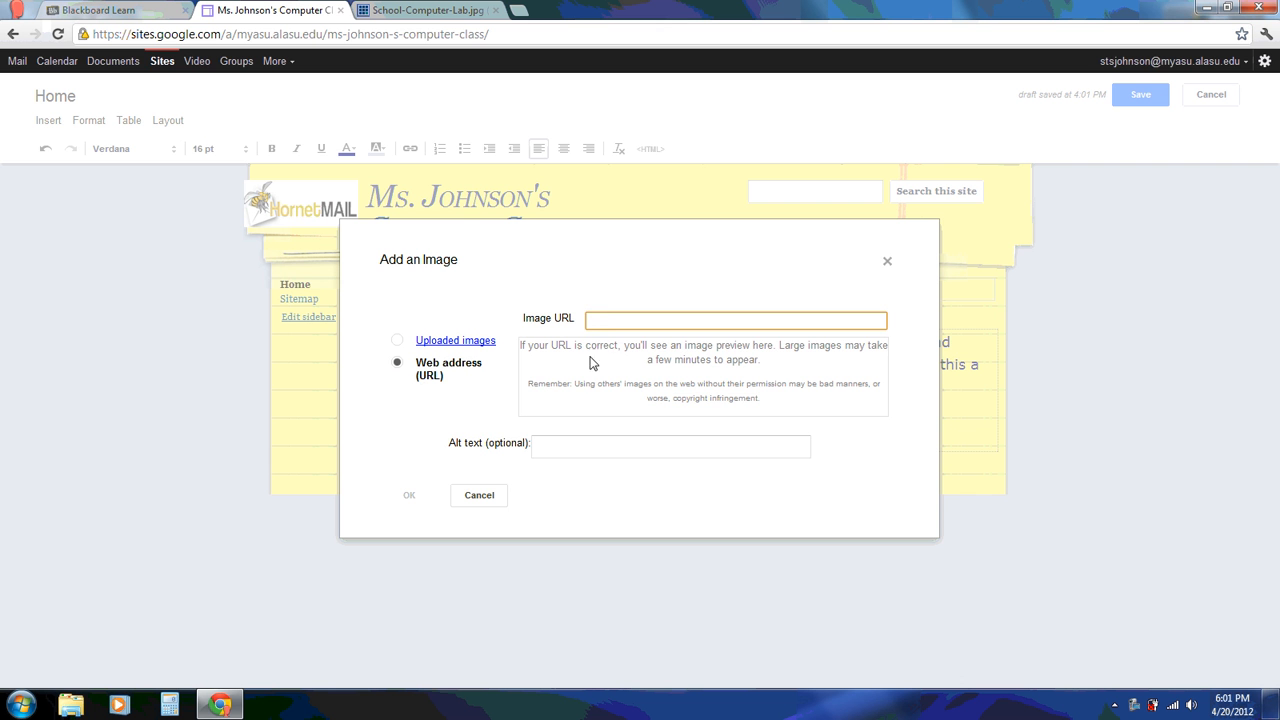
pyautogui.rightClick(607, 318)
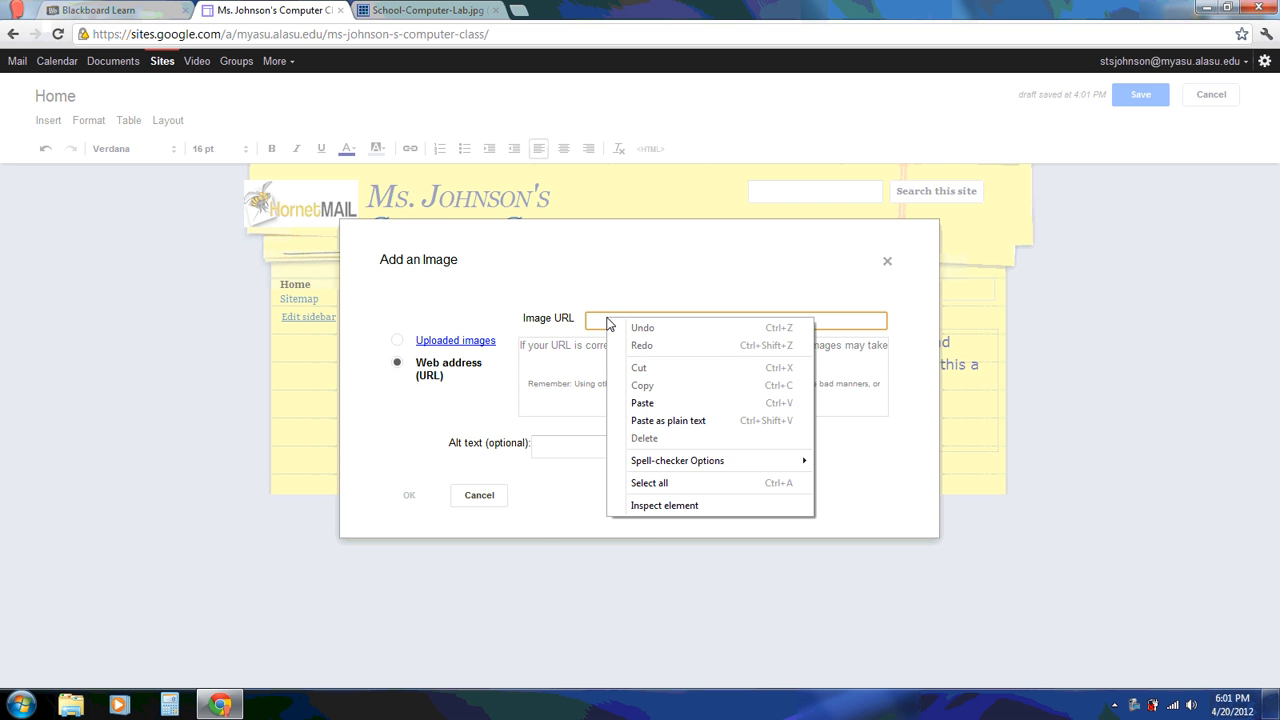
pyautogui.click(640, 403)
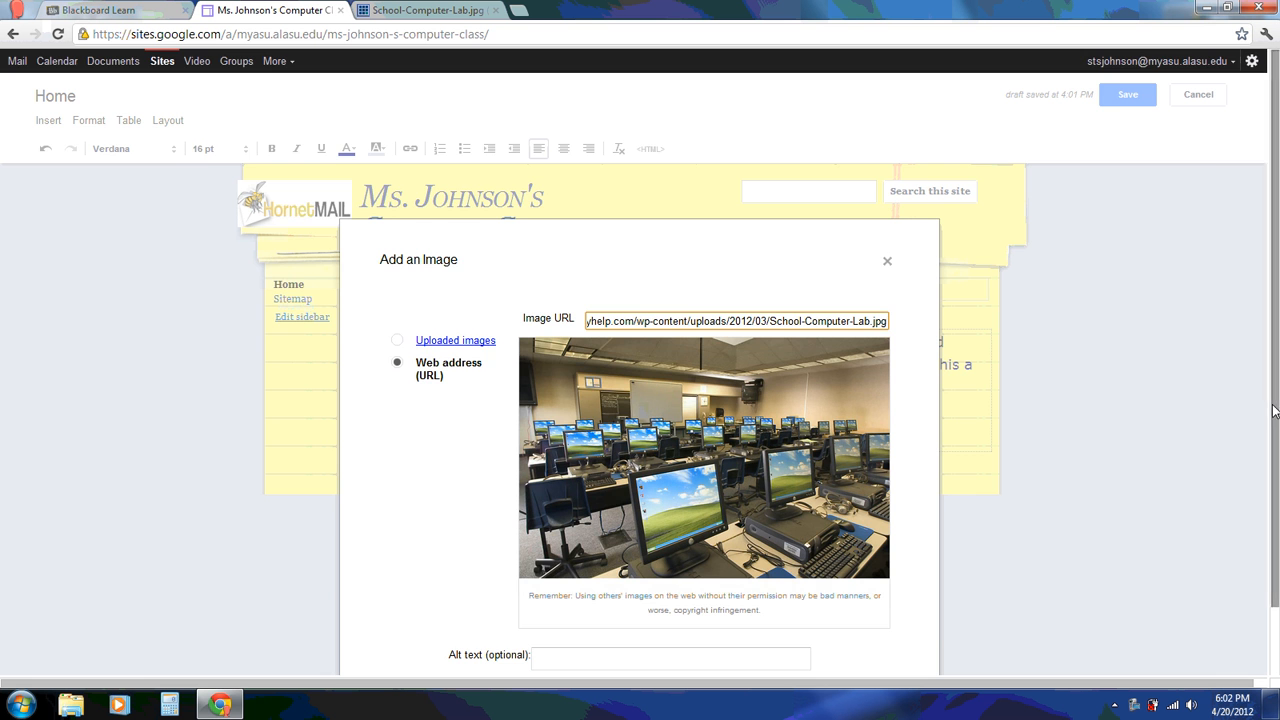
pyautogui.moveTo(1274, 412); pyautogui.dragTo(1273, 495)
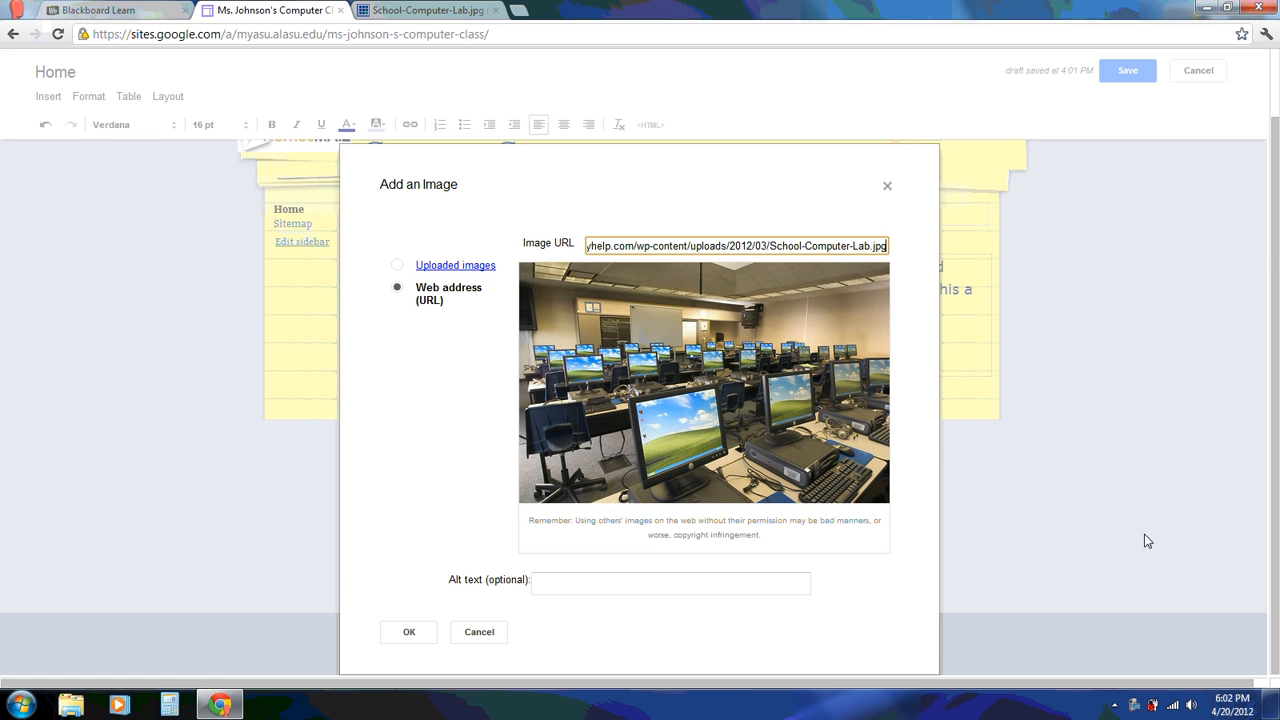
pyautogui.click(403, 632)
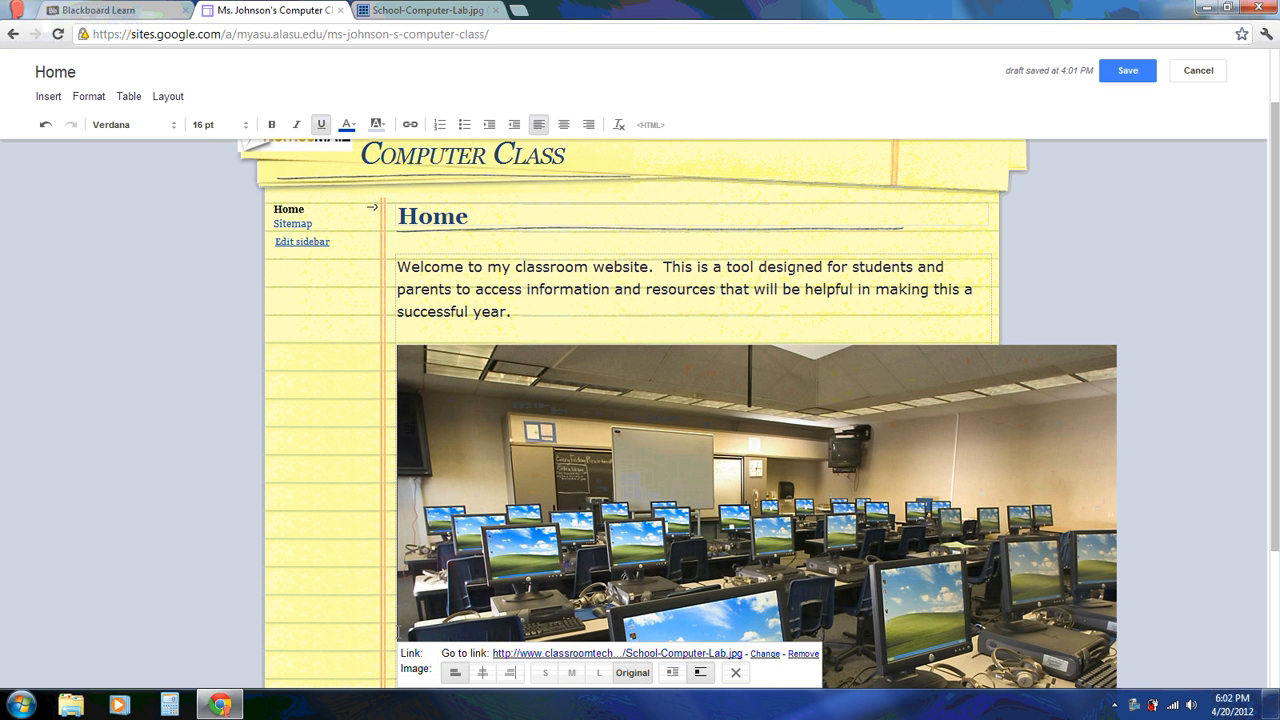
# Make the computer-lab photo large and centred on the Home page
pyautogui.moveTo(1277, 352); pyautogui.dragTo(1277, 490)
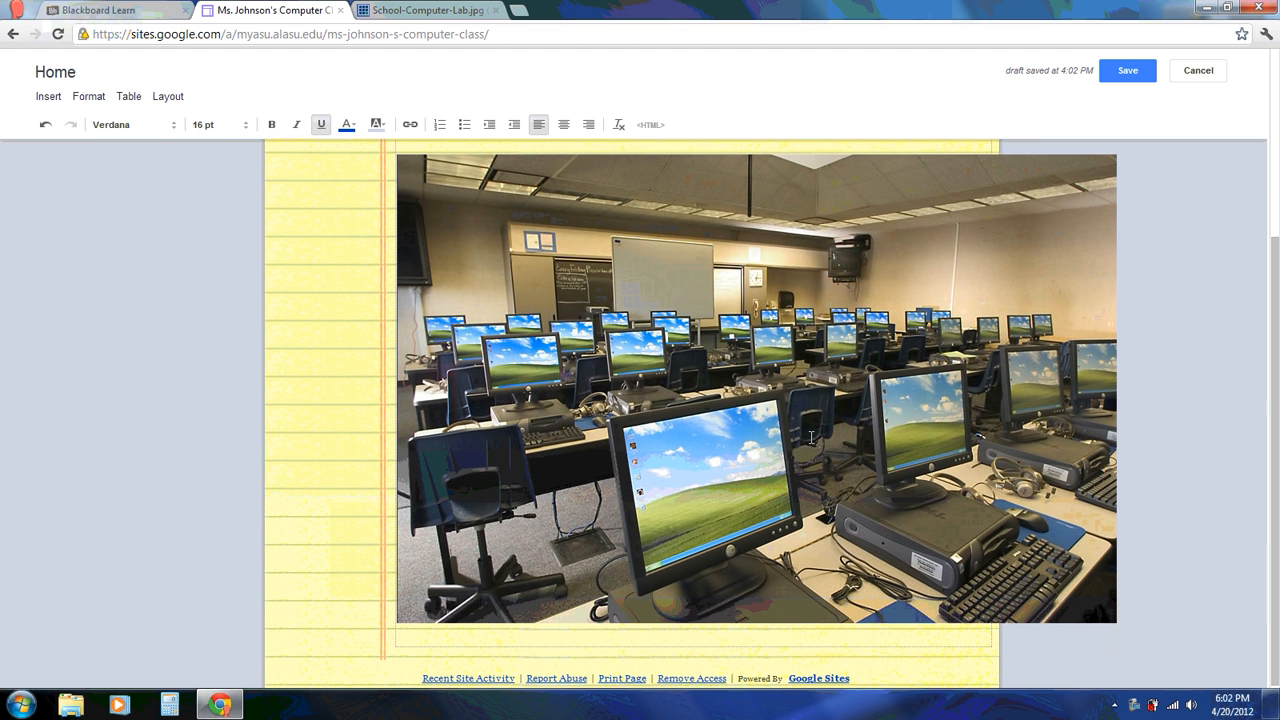
pyautogui.click(686, 470)
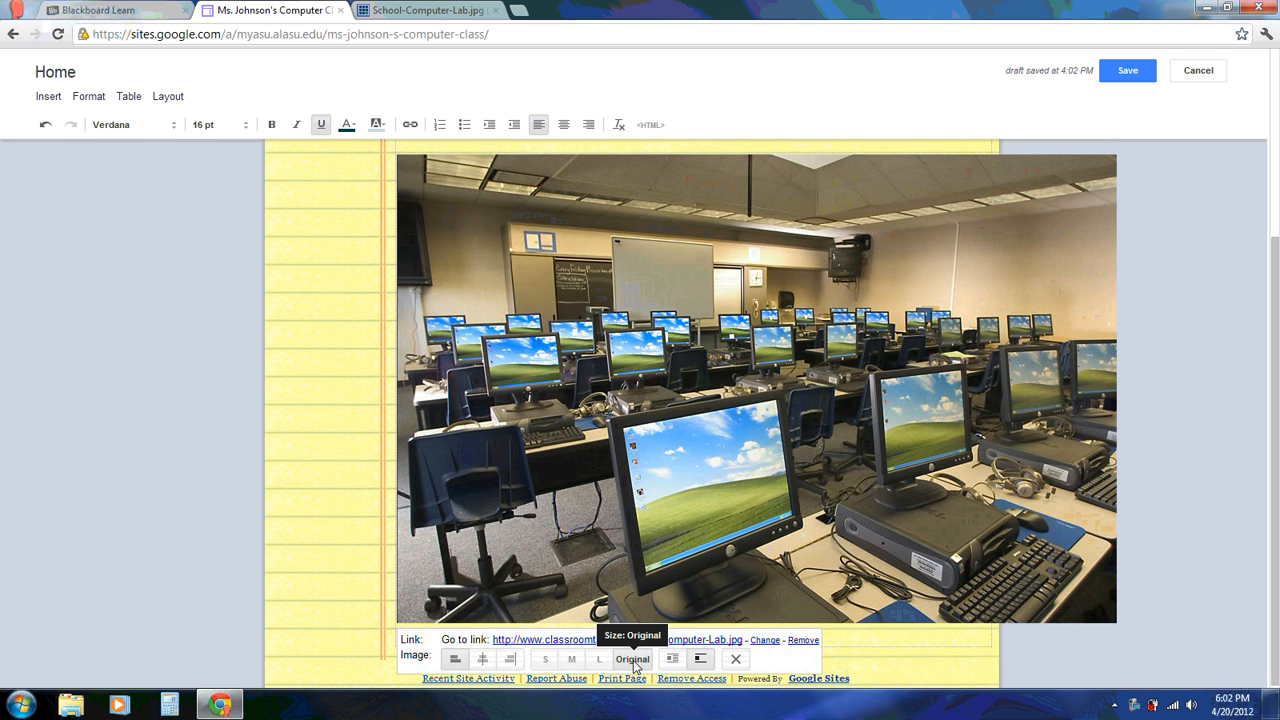
pyautogui.click(545, 662)
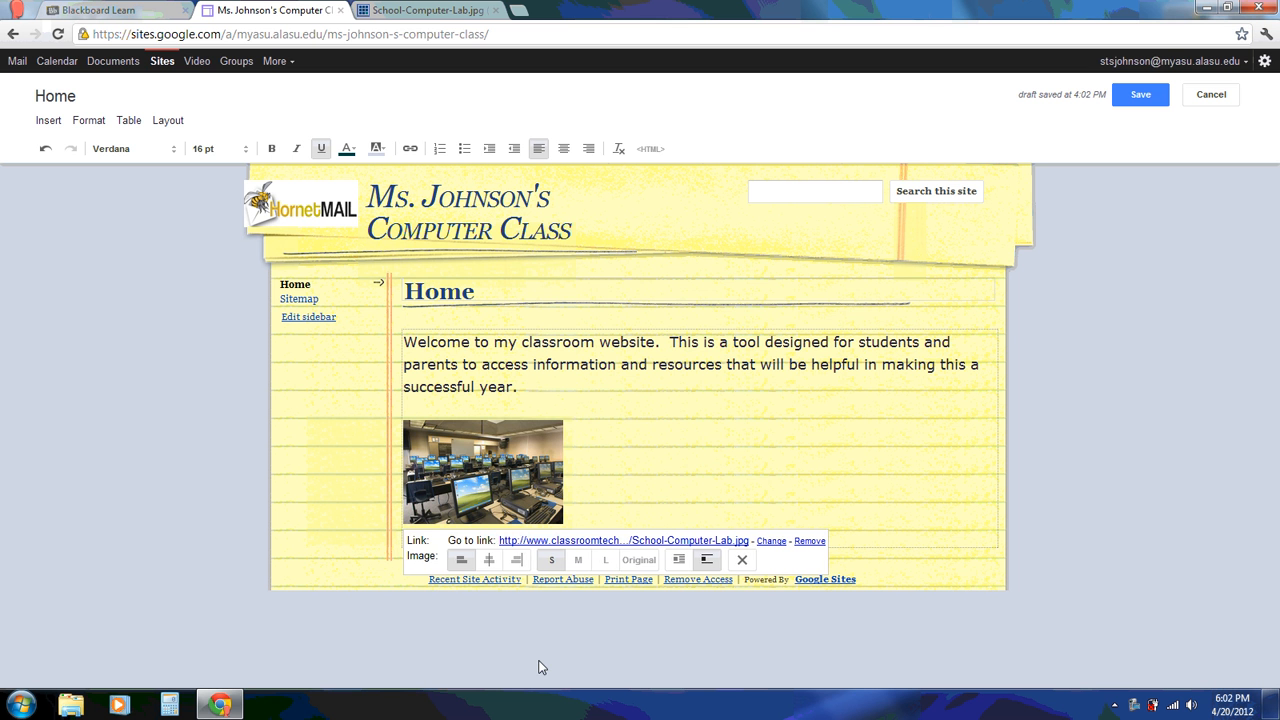
pyautogui.click(578, 560)
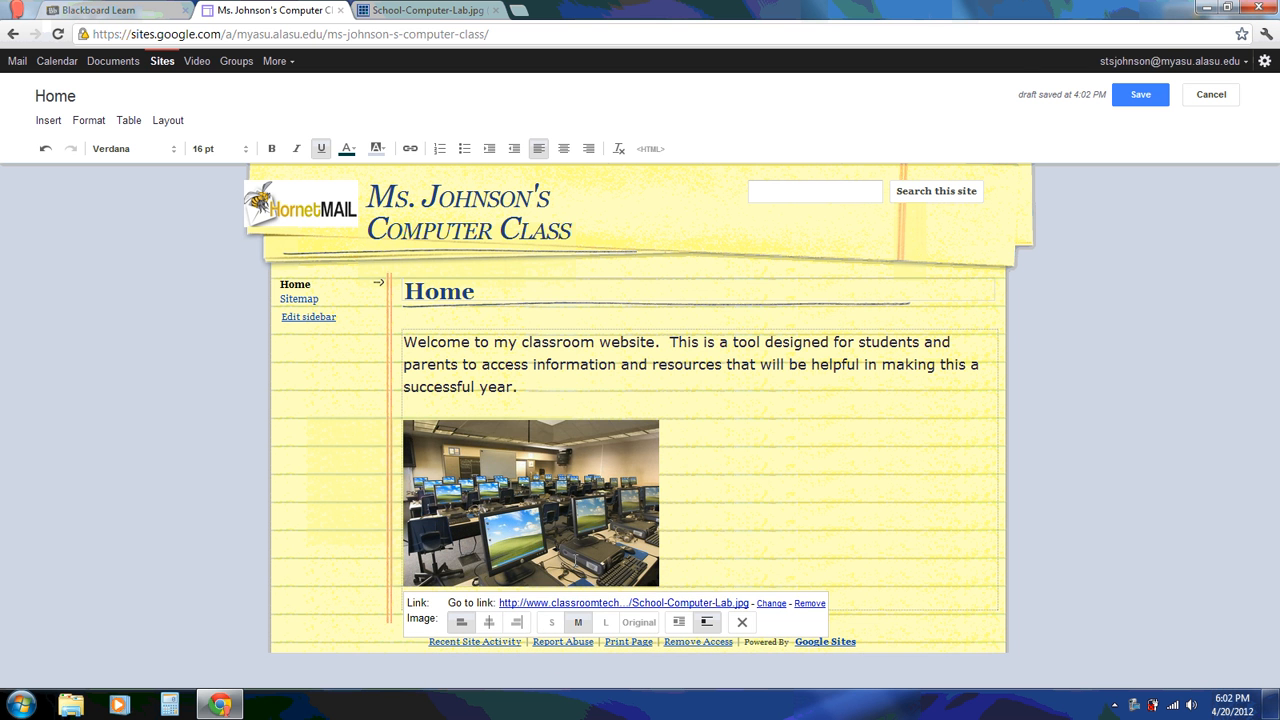
pyautogui.click(605, 620)
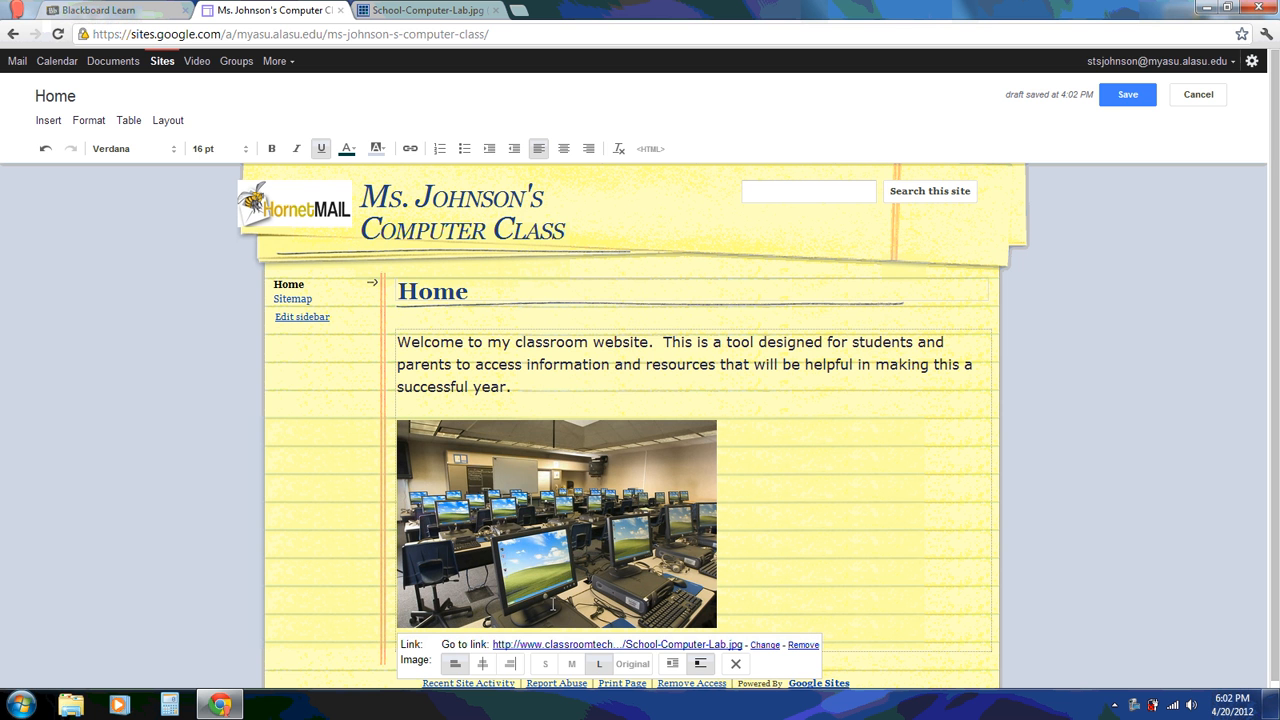
pyautogui.click(484, 664)
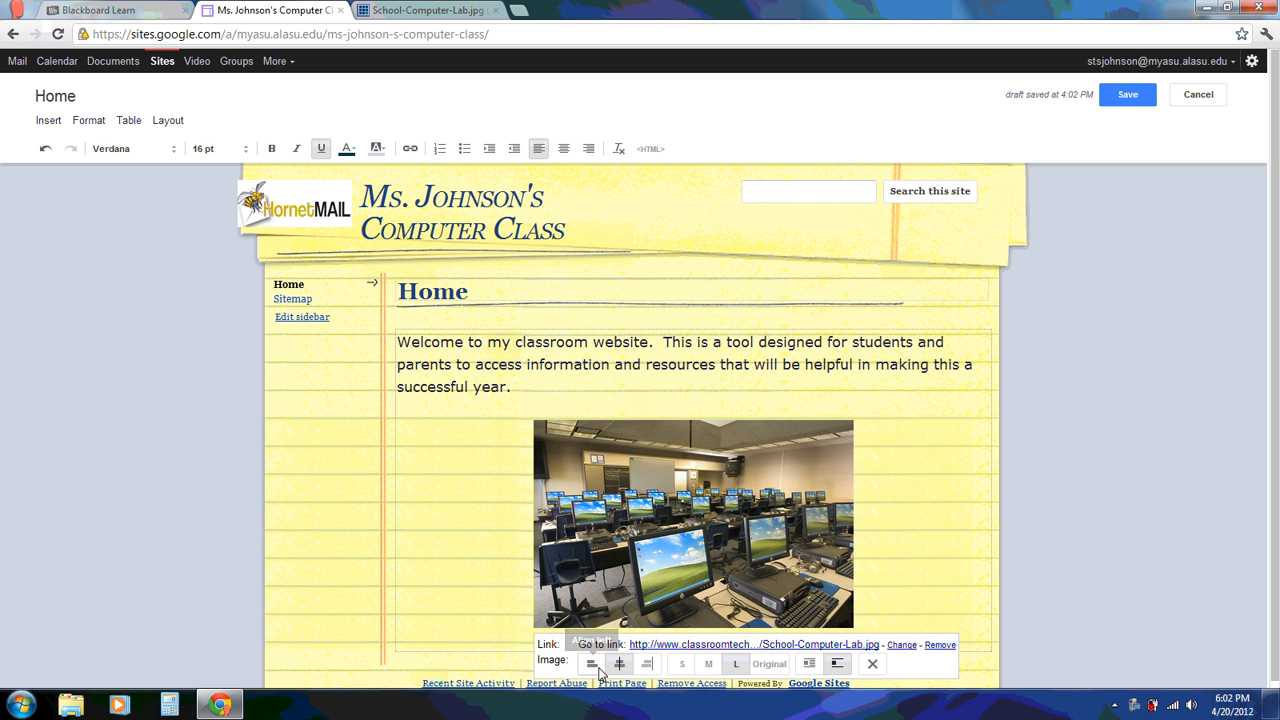
pyautogui.click(647, 664)
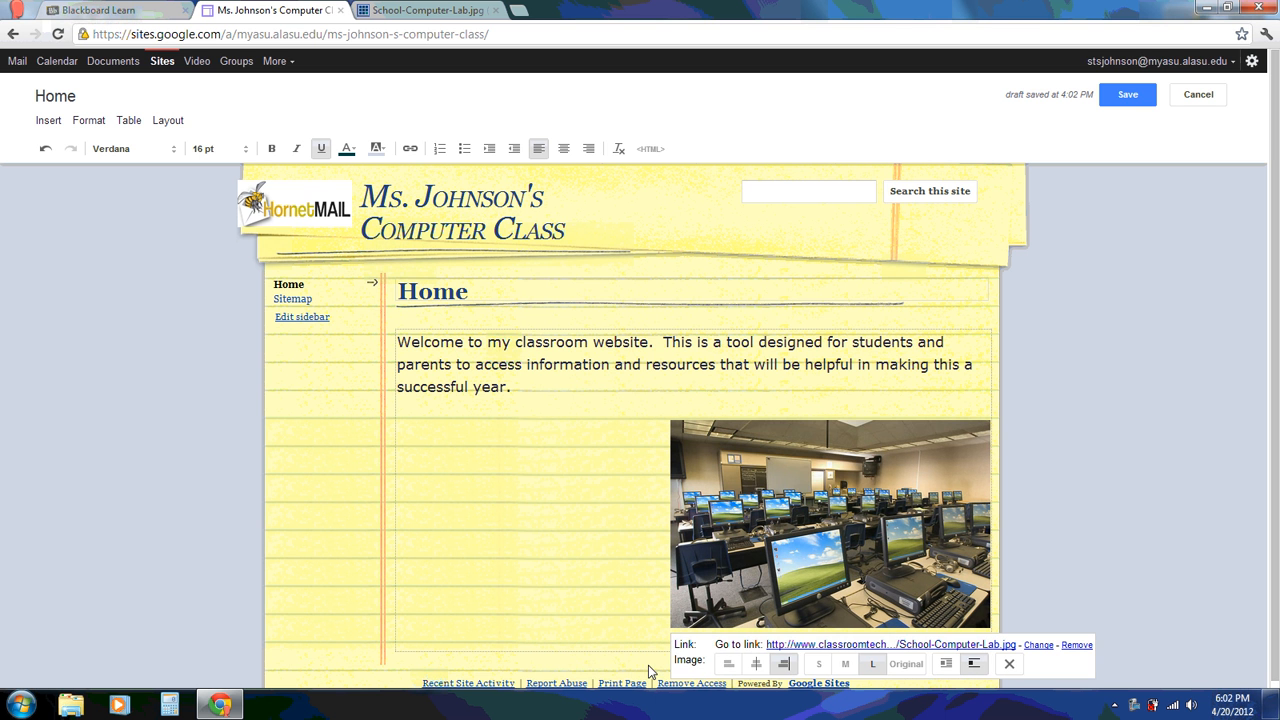
pyautogui.click(757, 667)
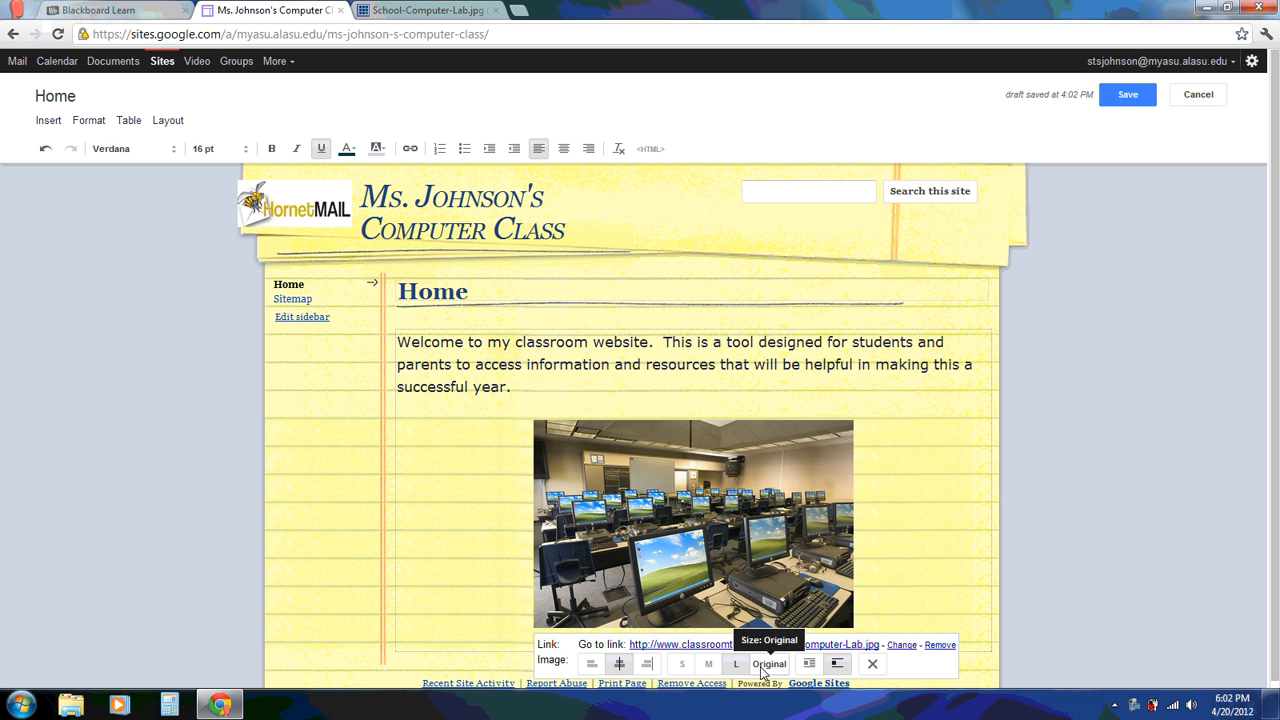
# Turn off text wrapping around the photo and save the Home page
pyautogui.moveTo(1278, 461); pyautogui.dragTo(1278, 470)
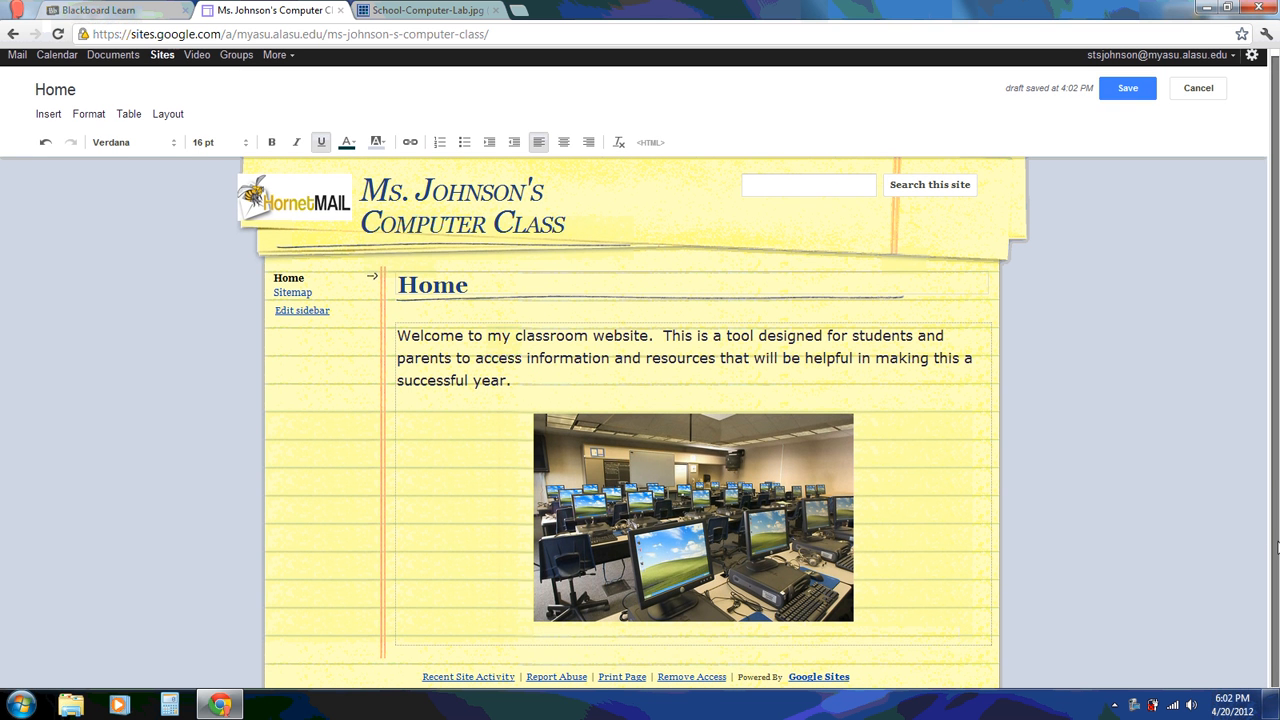
pyautogui.click(755, 581)
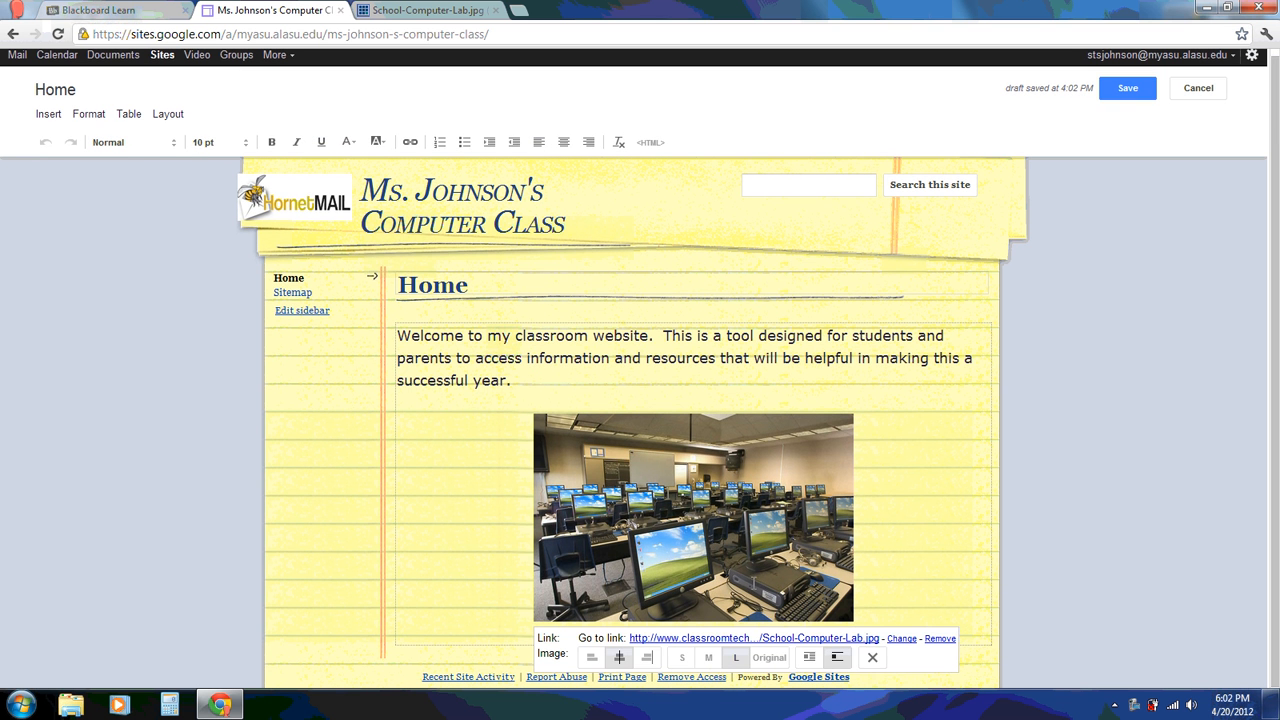
pyautogui.click(837, 657)
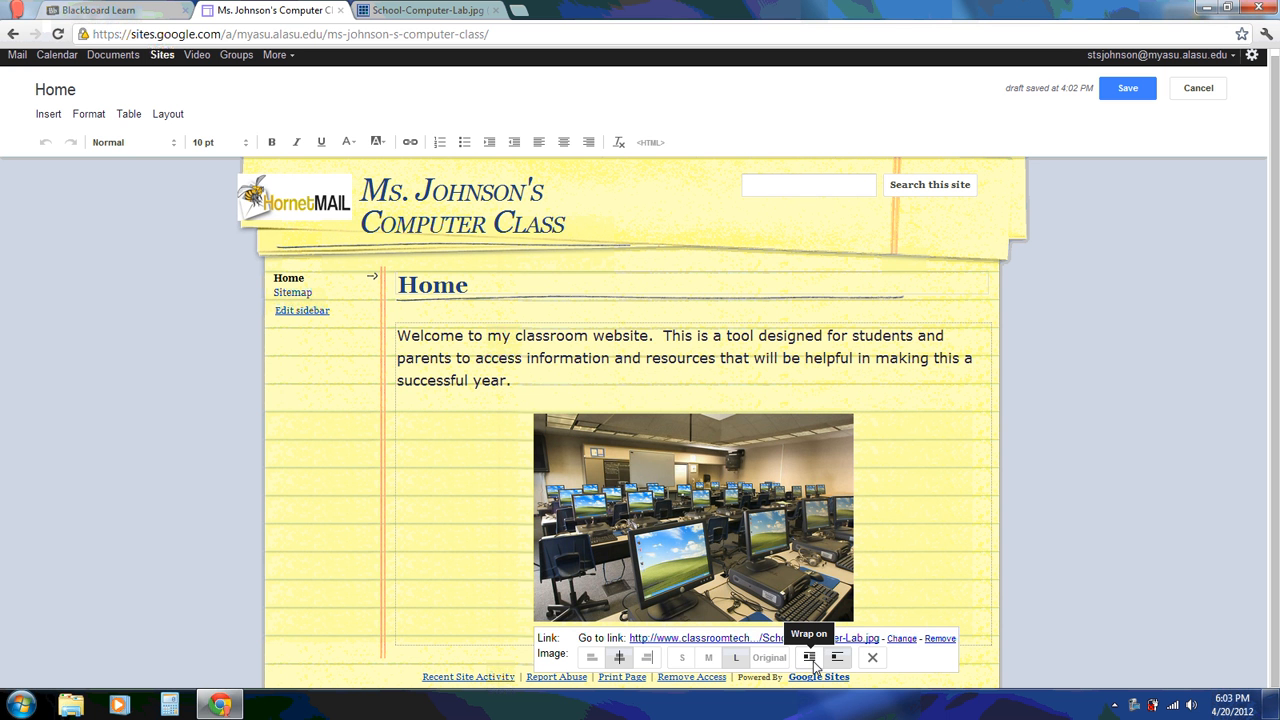
pyautogui.click(924, 557)
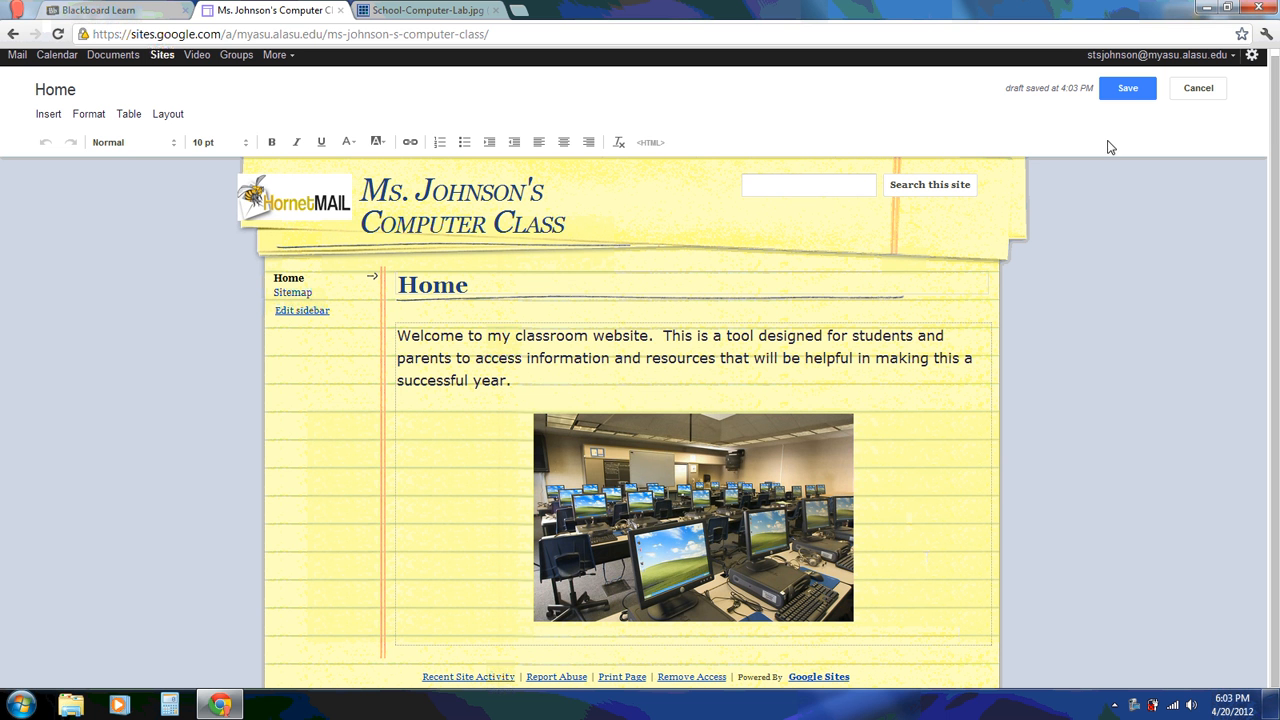
pyautogui.click(1128, 89)
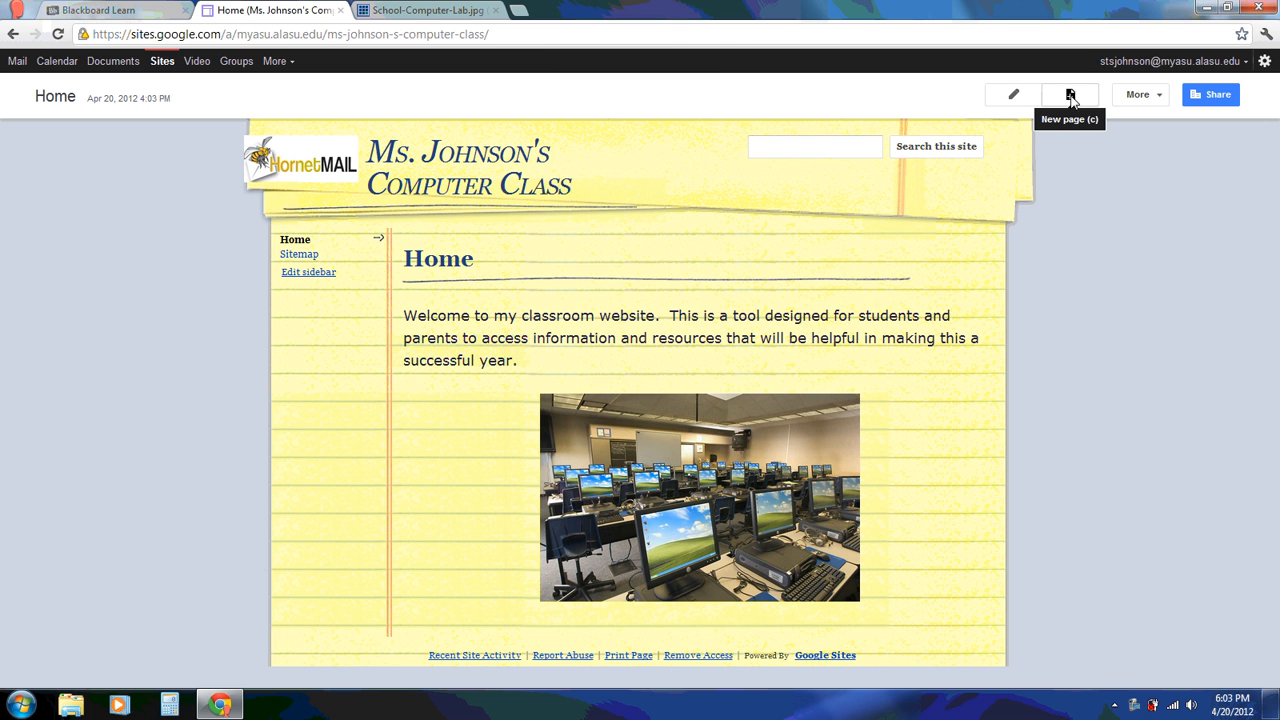
# Create a new top-level page named 'About Me'
pyautogui.click(1070, 95)
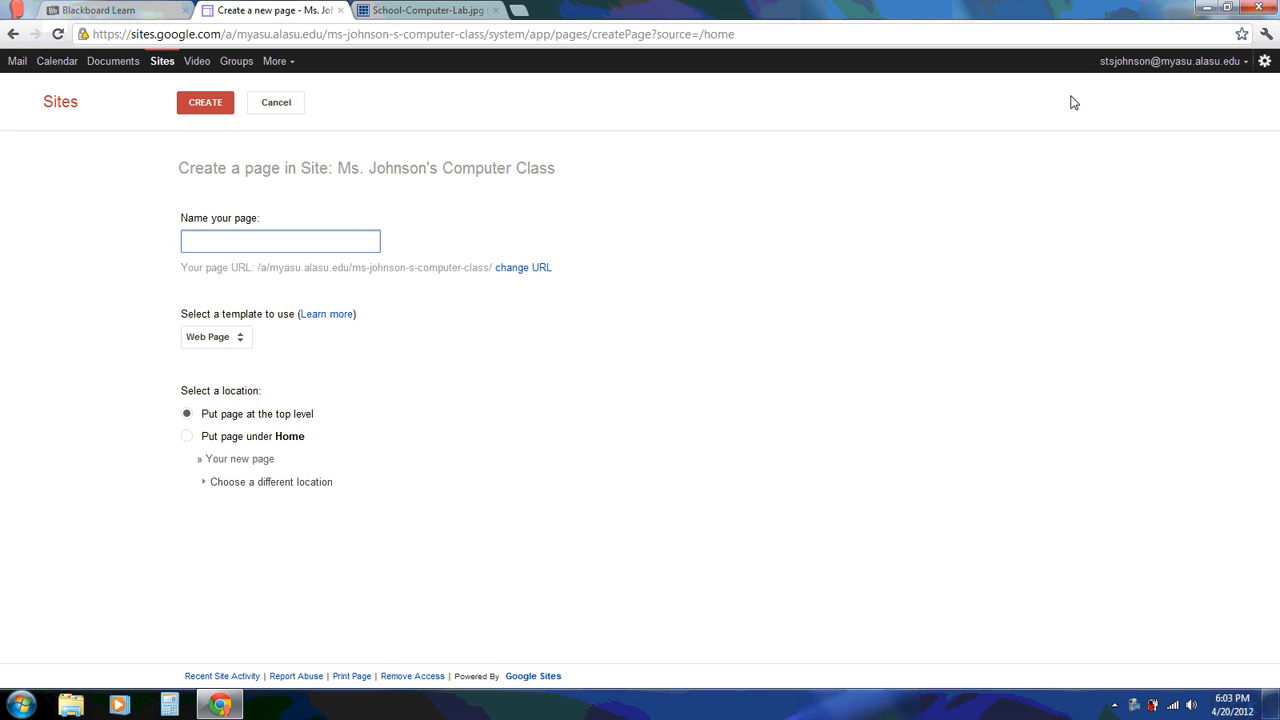
pyautogui.write('About Me')
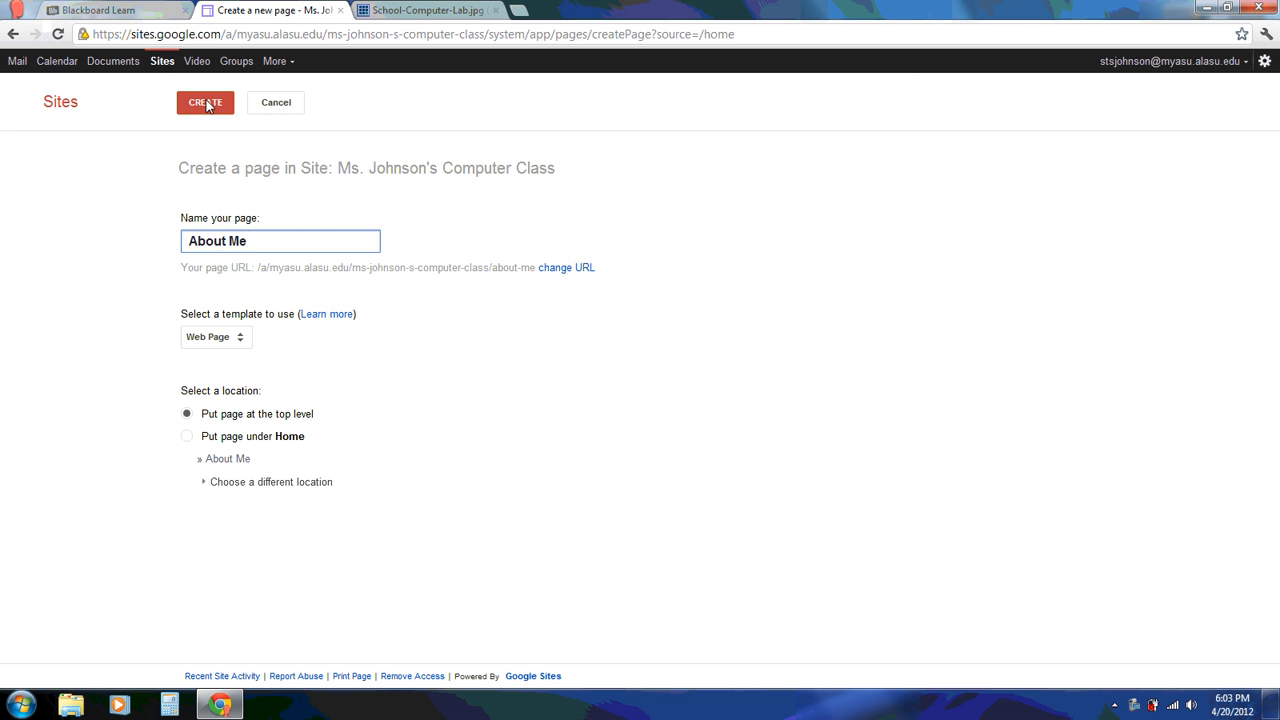
pyautogui.click(207, 104)
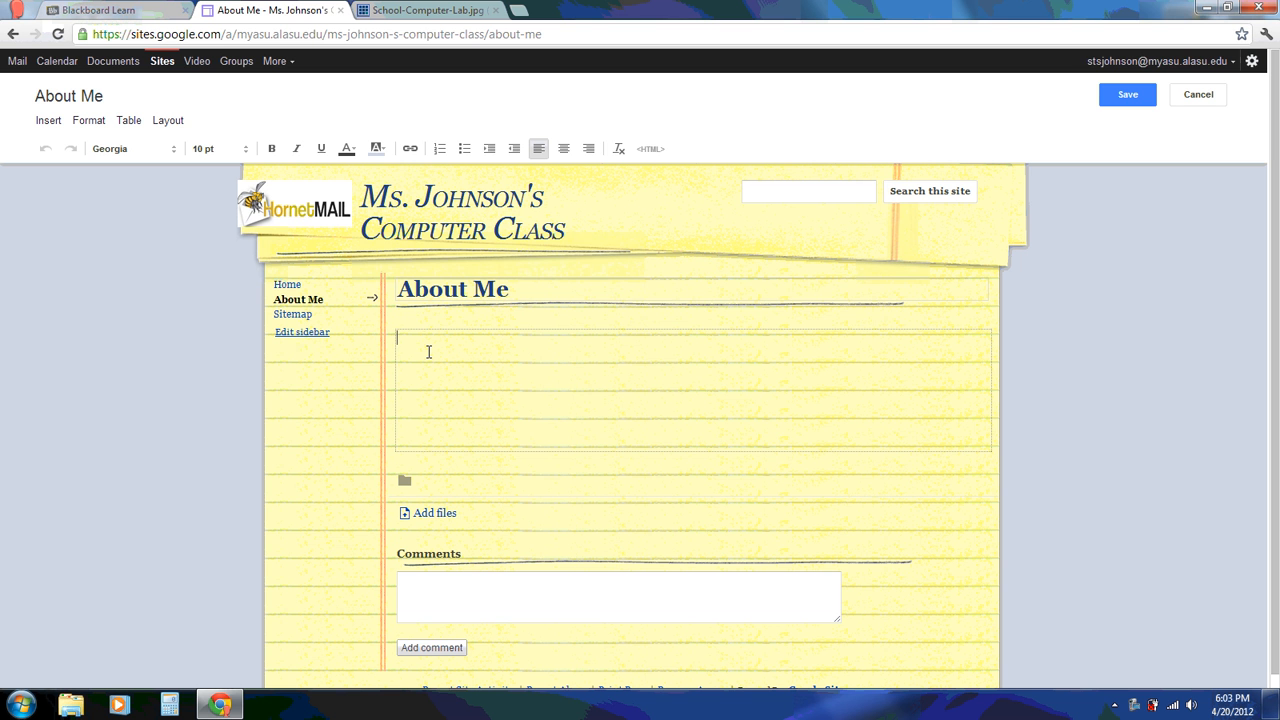
# Type the sentence asking for information about yourself and your teaching philosophy, then start a new line
pyautogui.write('hare information about yourself and you')
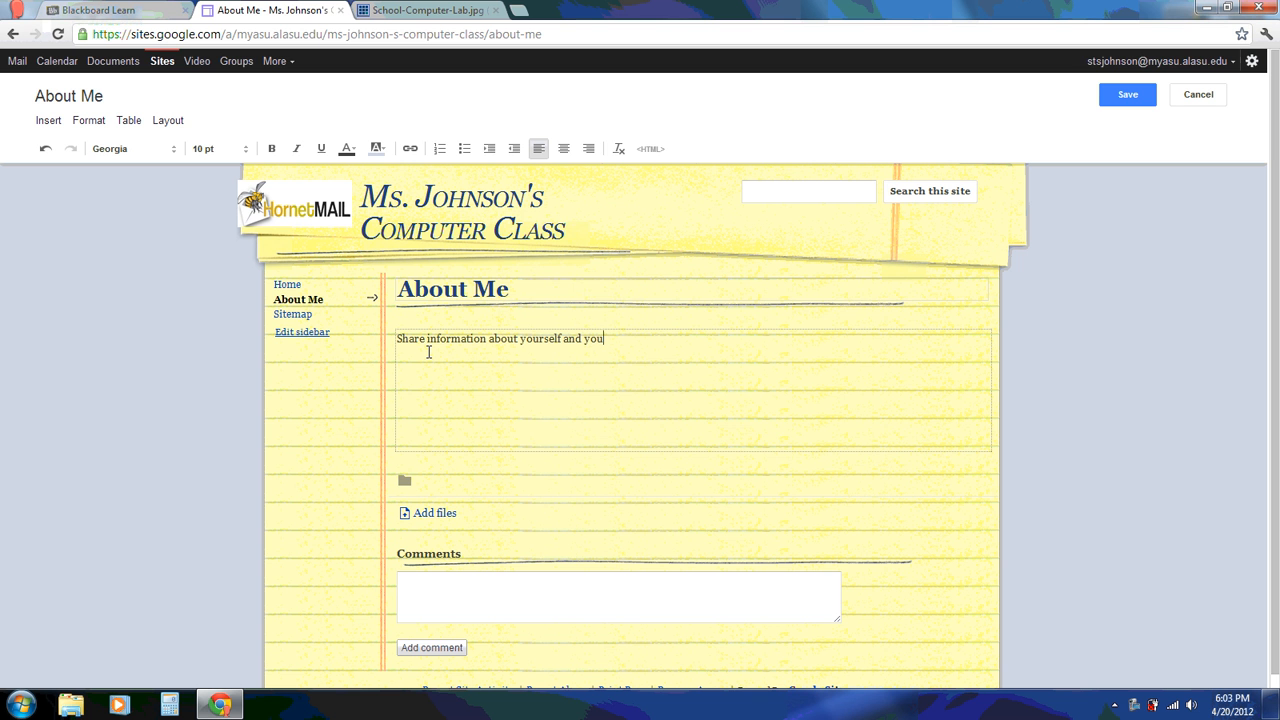
pyautogui.write('r teaching philosophy that')
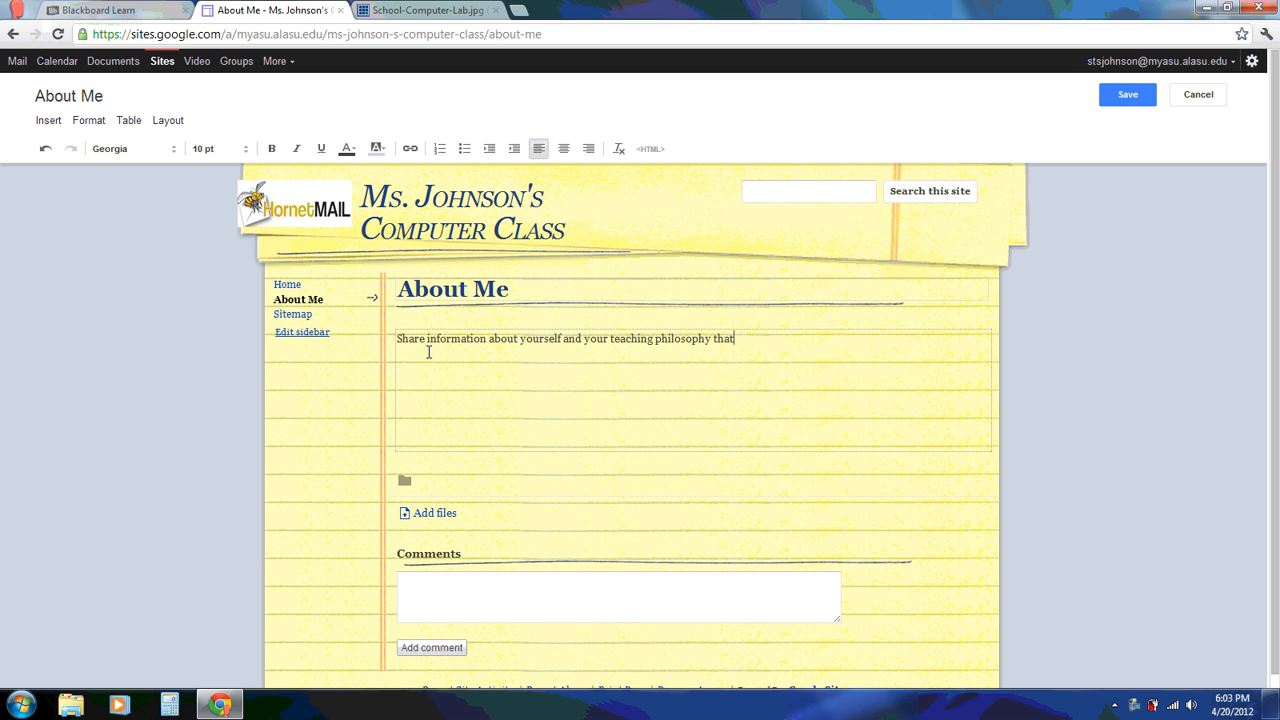
pyautogui.write(' students and parents would be interested in.')
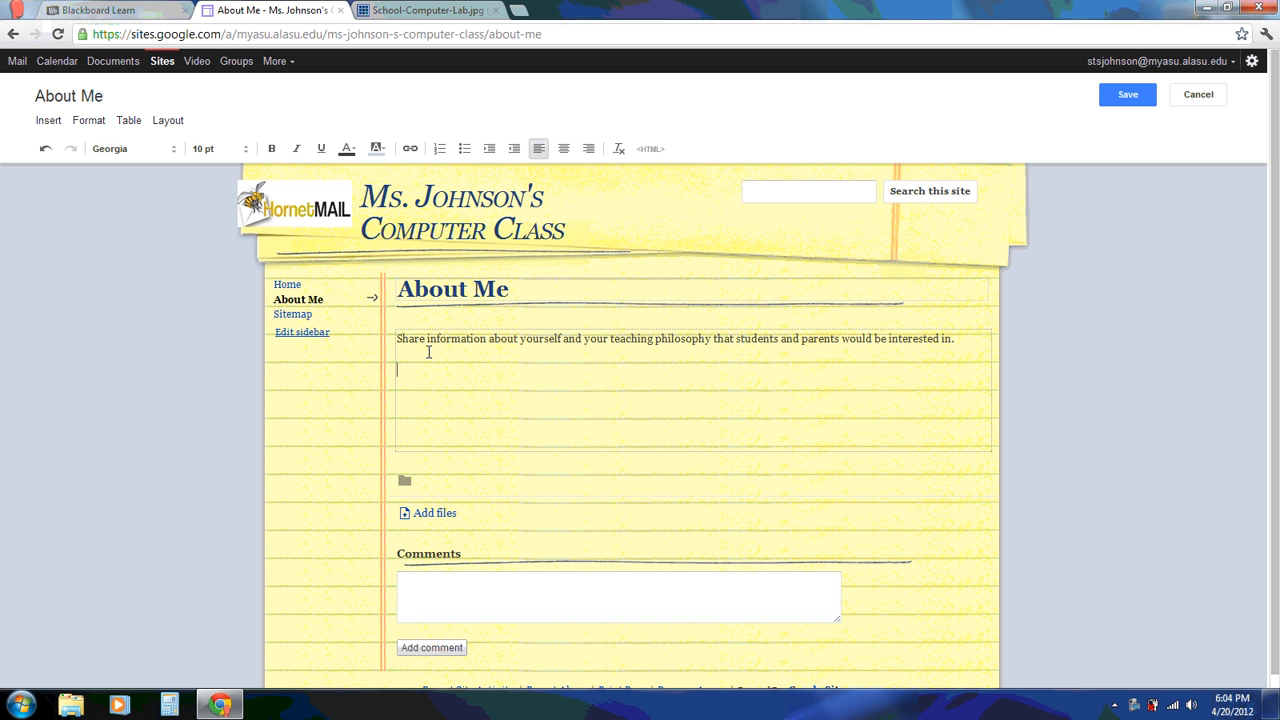
pyautogui.press('Return')
# Try inserting an image from the Pictures library, then cancel without adding one
pyautogui.click(48, 121)
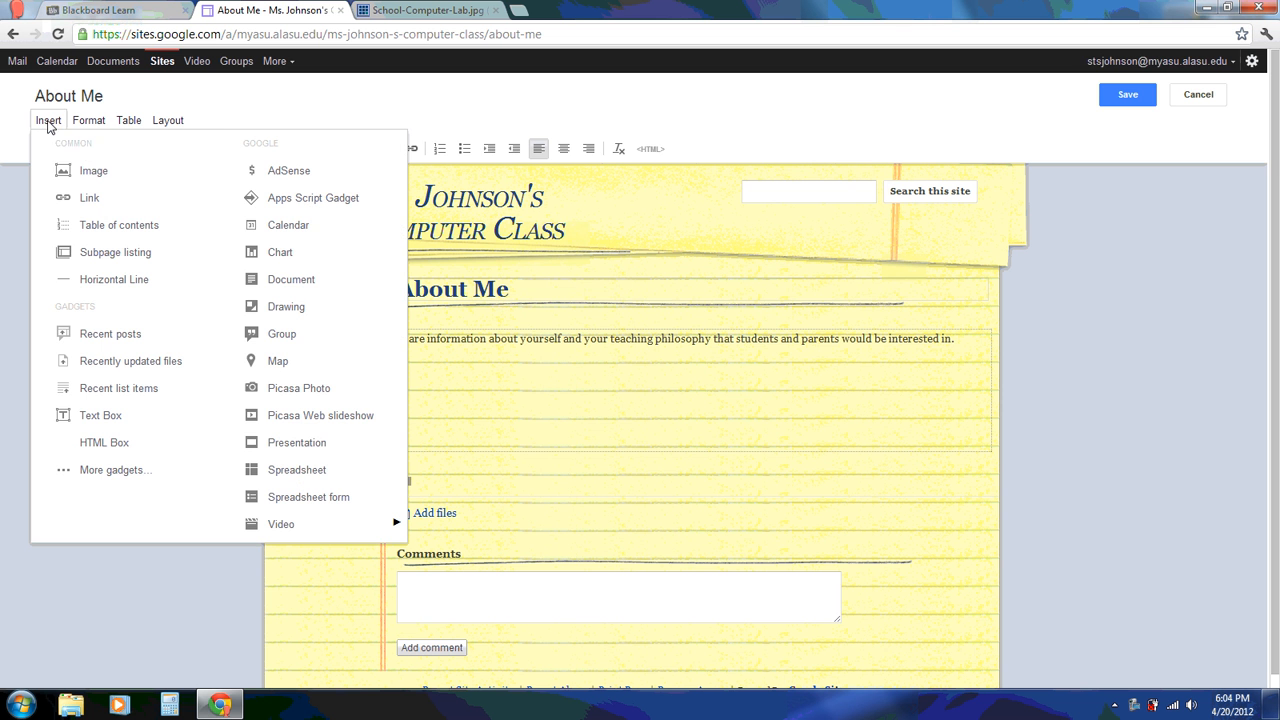
pyautogui.click(73, 172)
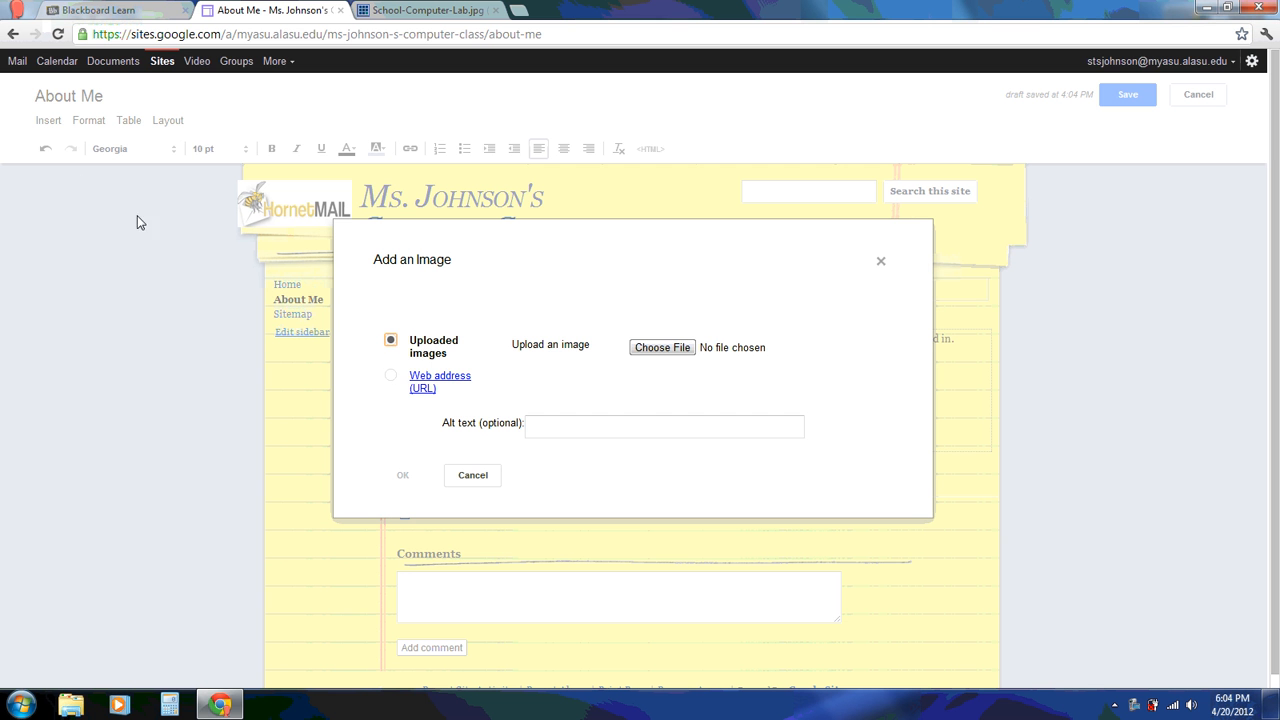
pyautogui.click(662, 349)
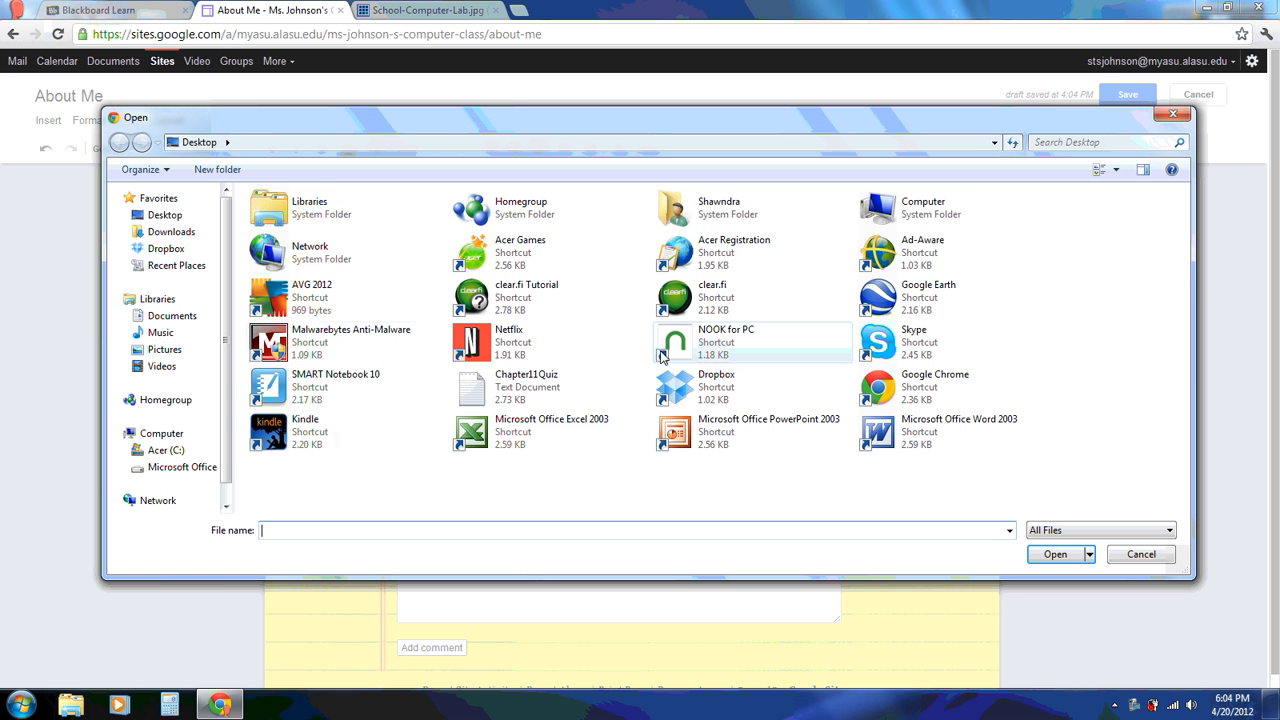
pyautogui.click(178, 350)
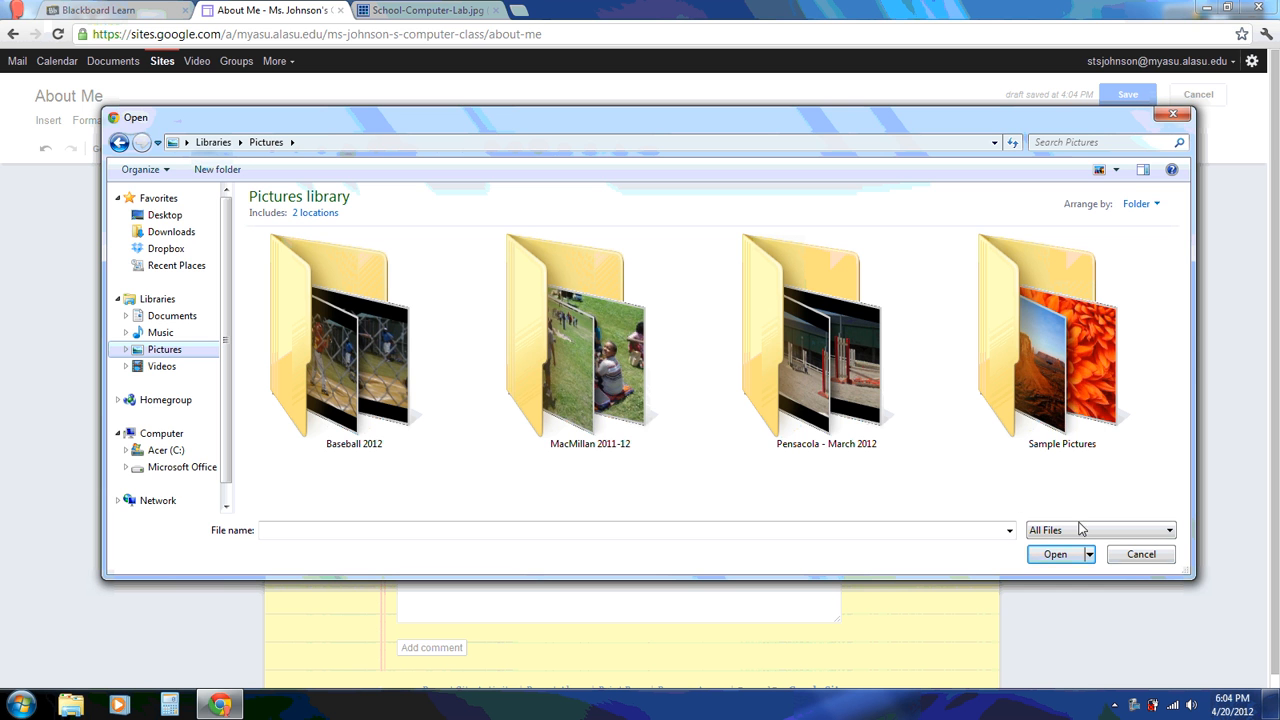
pyautogui.click(1141, 555)
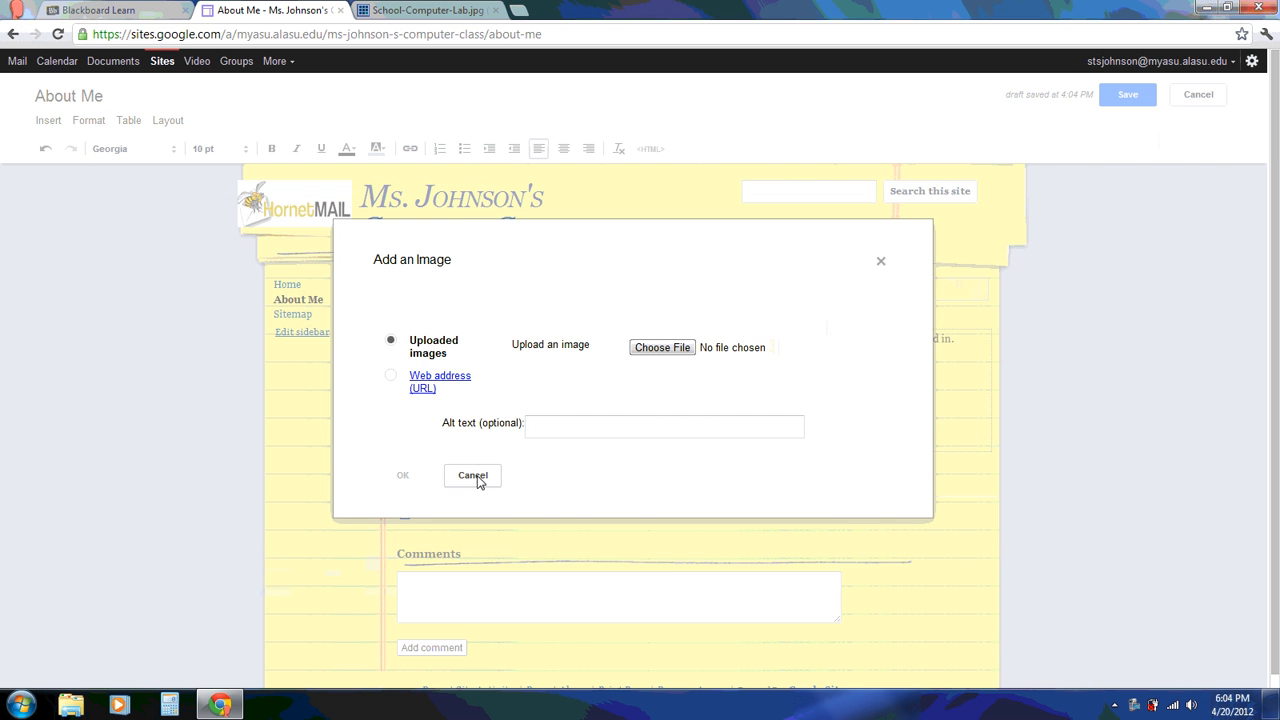
pyautogui.click(476, 475)
# Add the line 'Don't forget your professional photo.' and save the About Me page
pyautogui.write('Don')
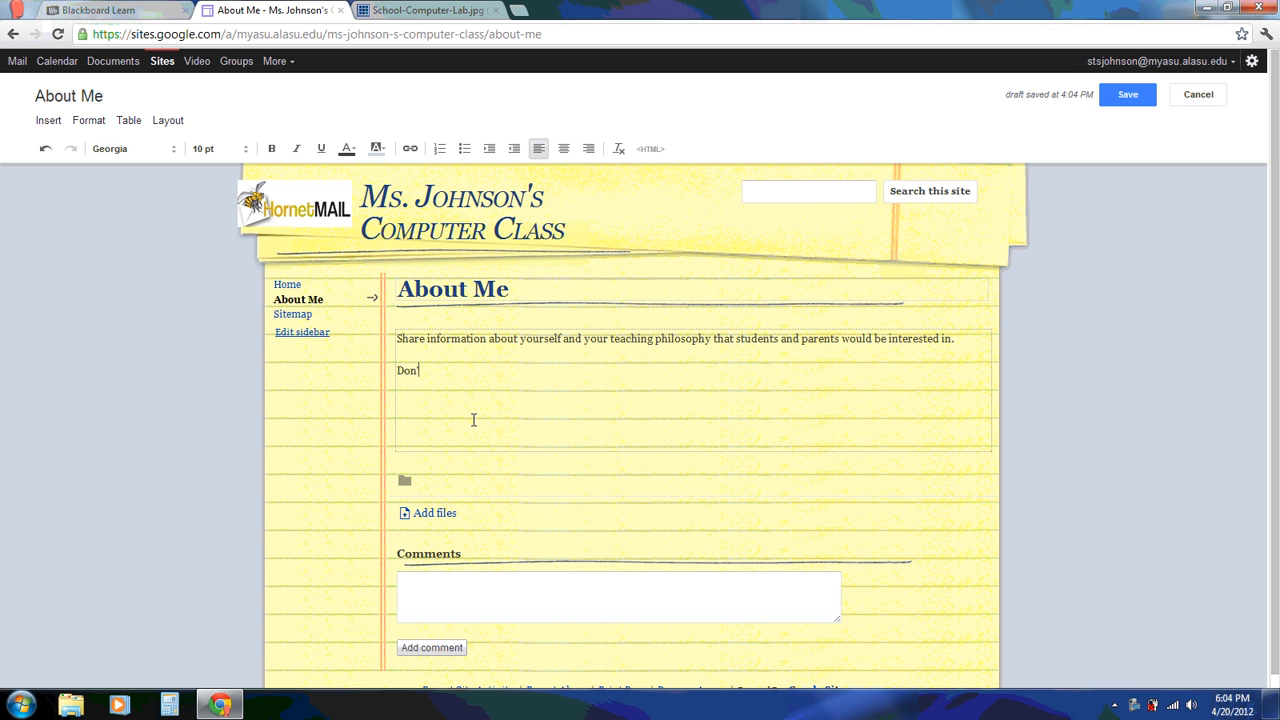
pyautogui.write("'t forget your professional photo.")
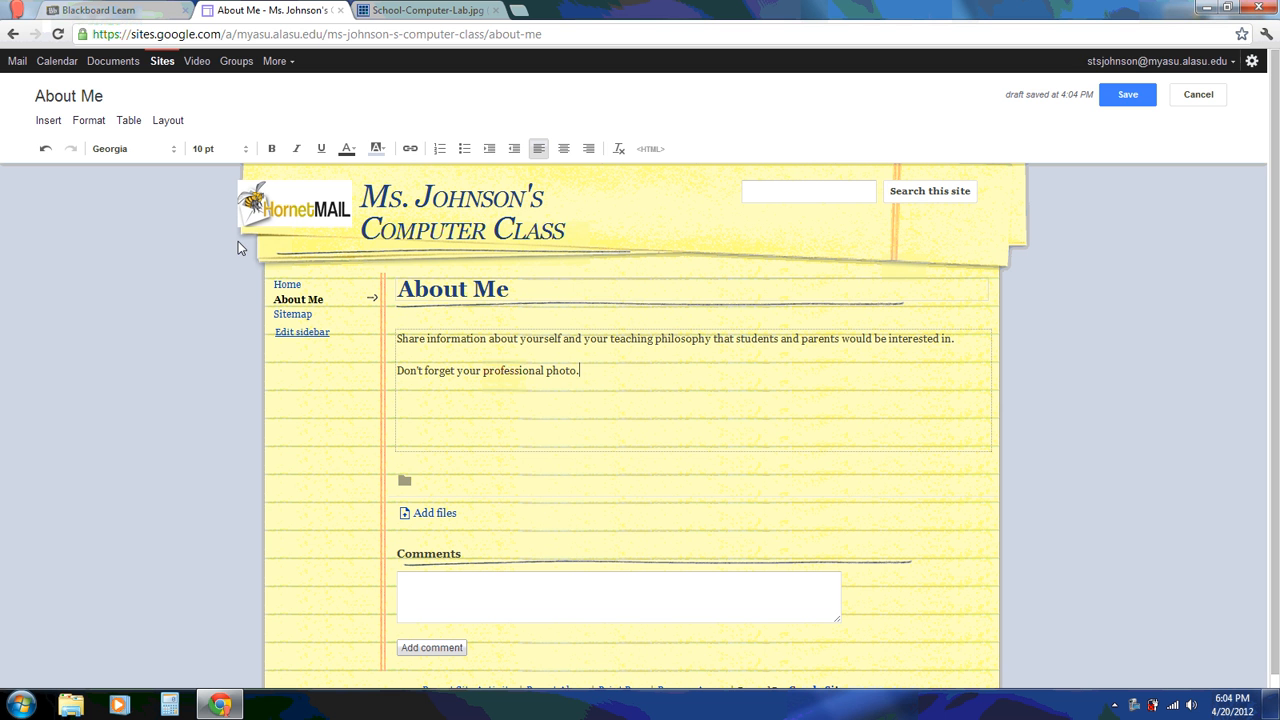
pyautogui.click(431, 520)
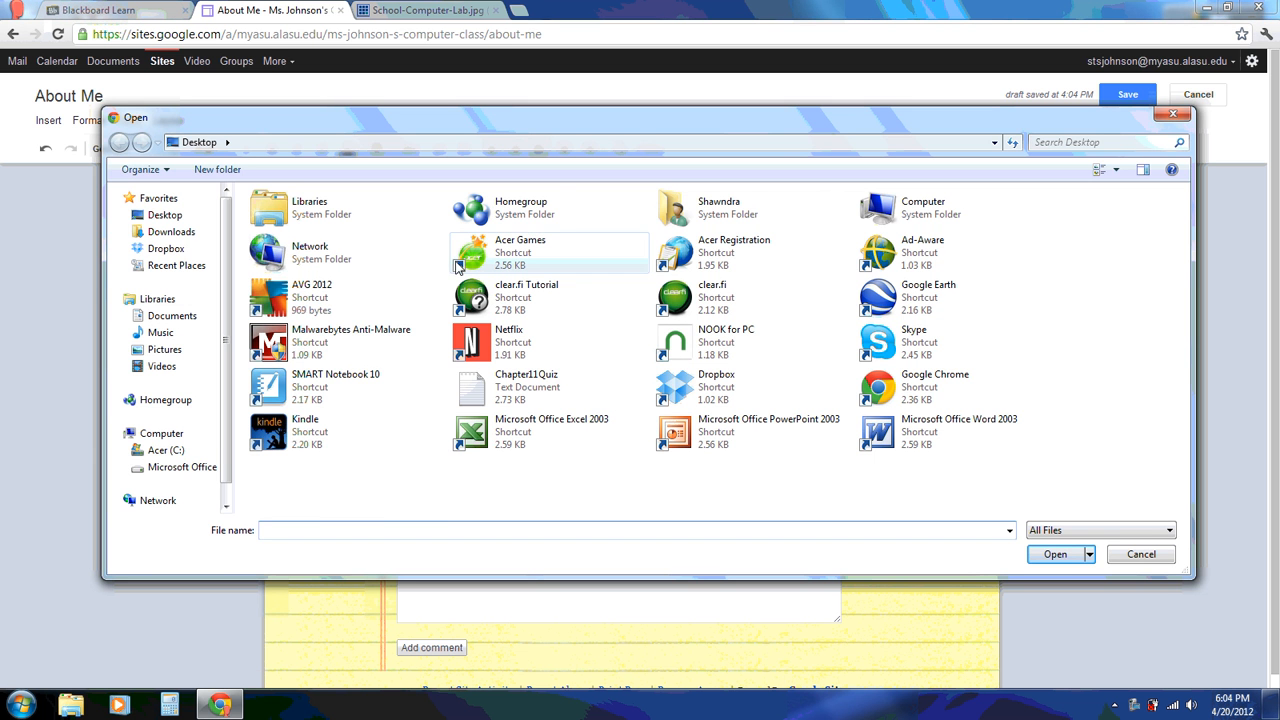
pyautogui.click(1140, 555)
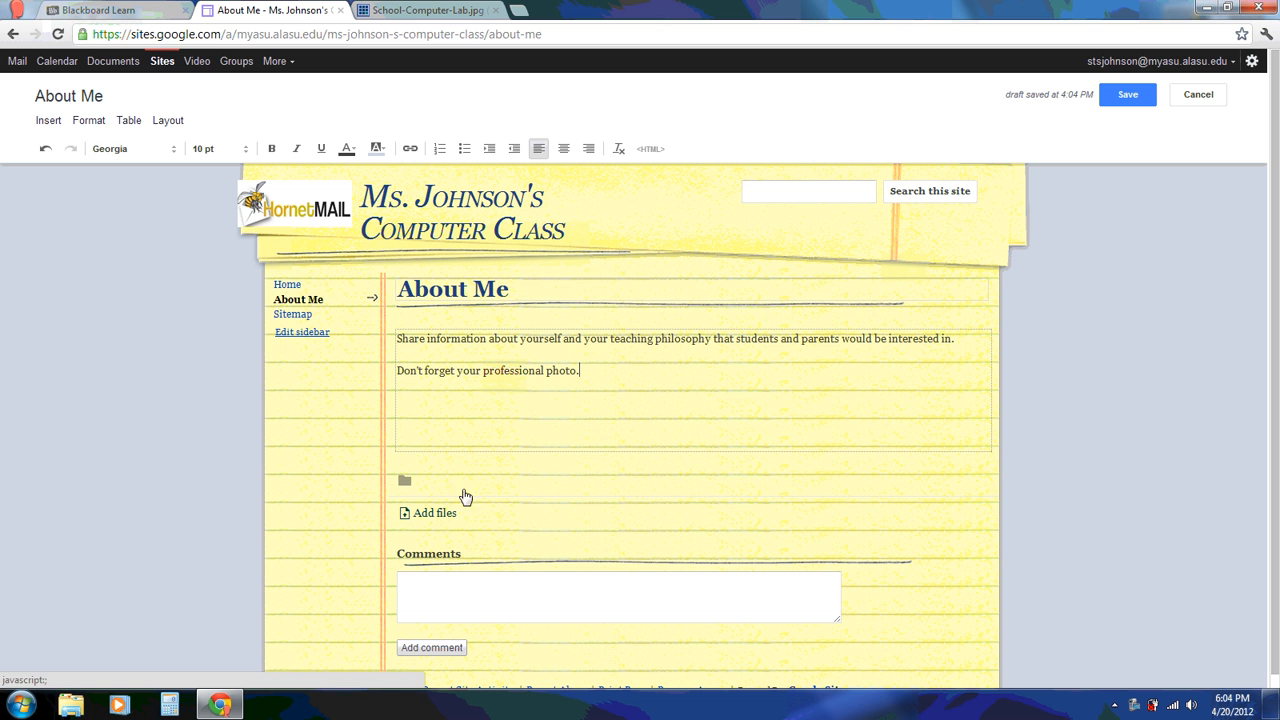
pyautogui.click(1127, 97)
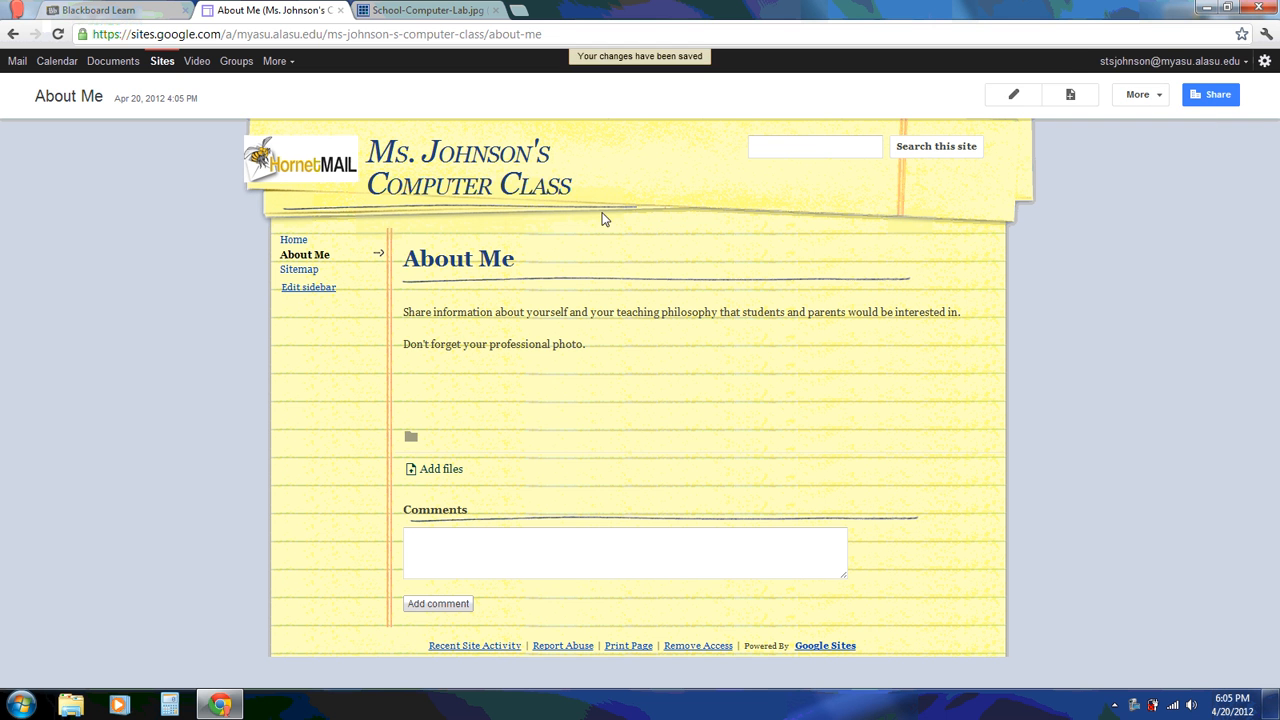
# Create a new top-level page named 'Copyright and Fair Use'
pyautogui.click(1069, 96)
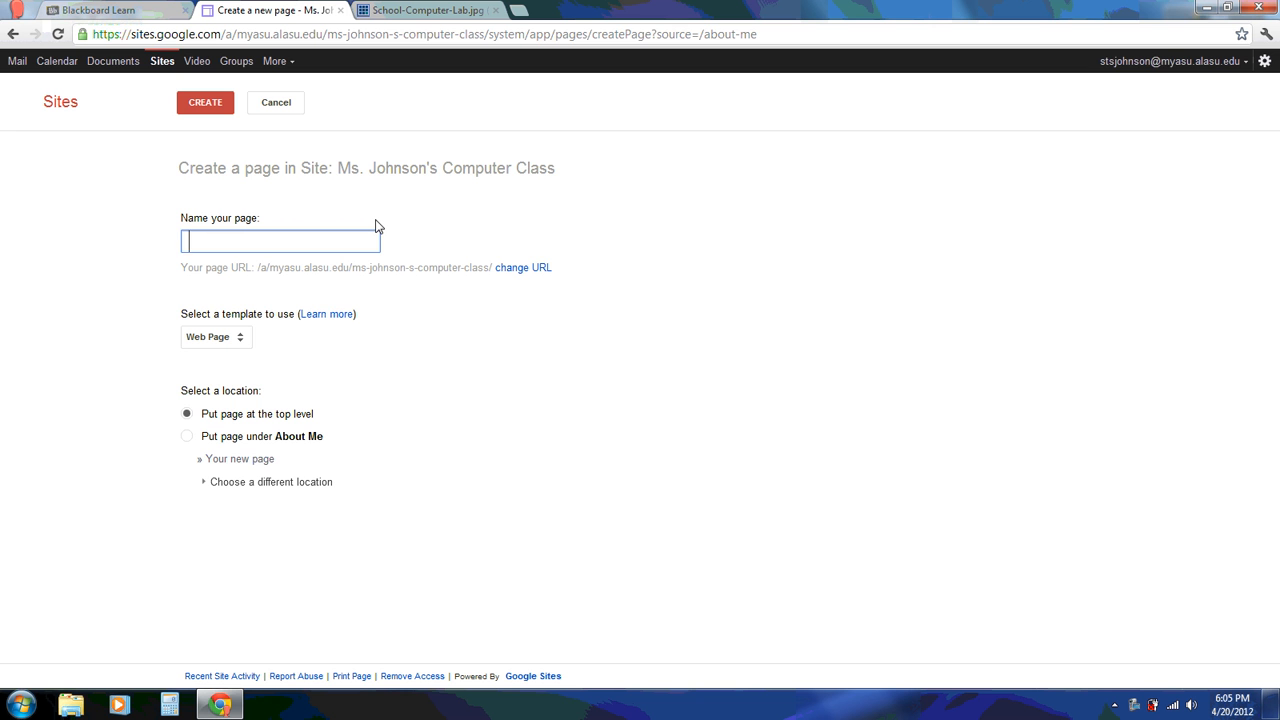
pyautogui.write('Cop')
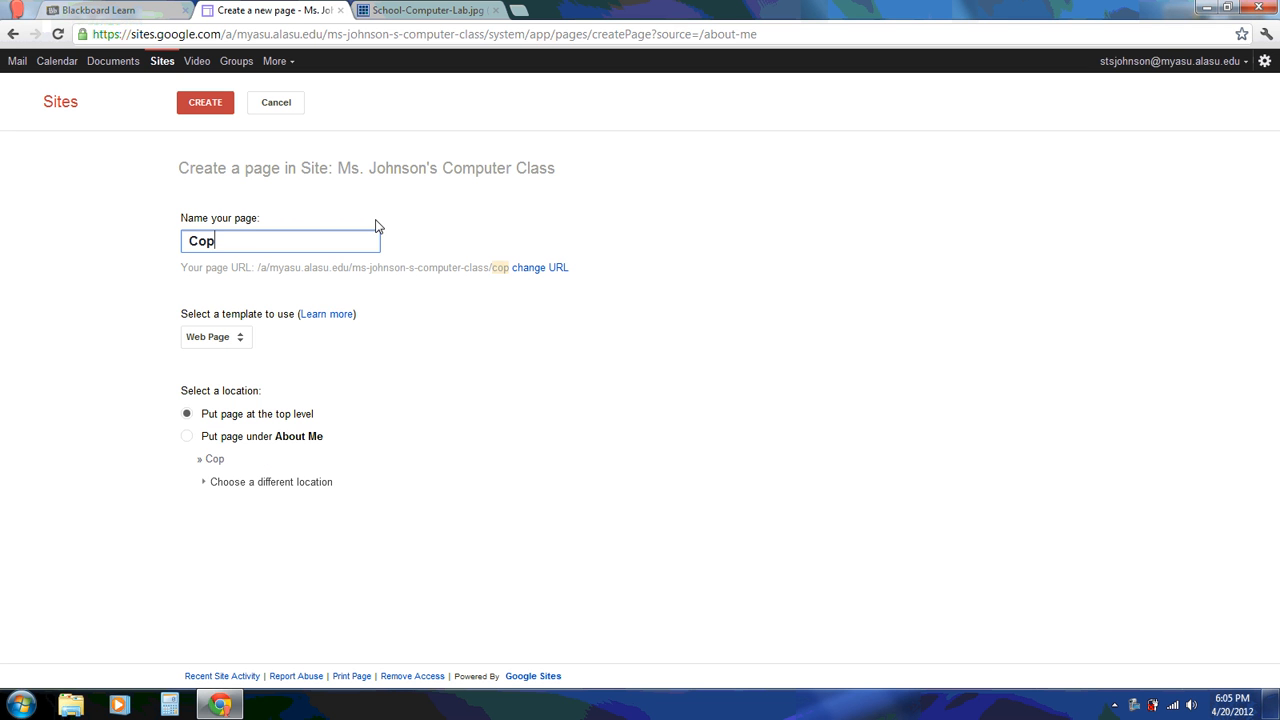
pyautogui.write('yright and Fair Use')
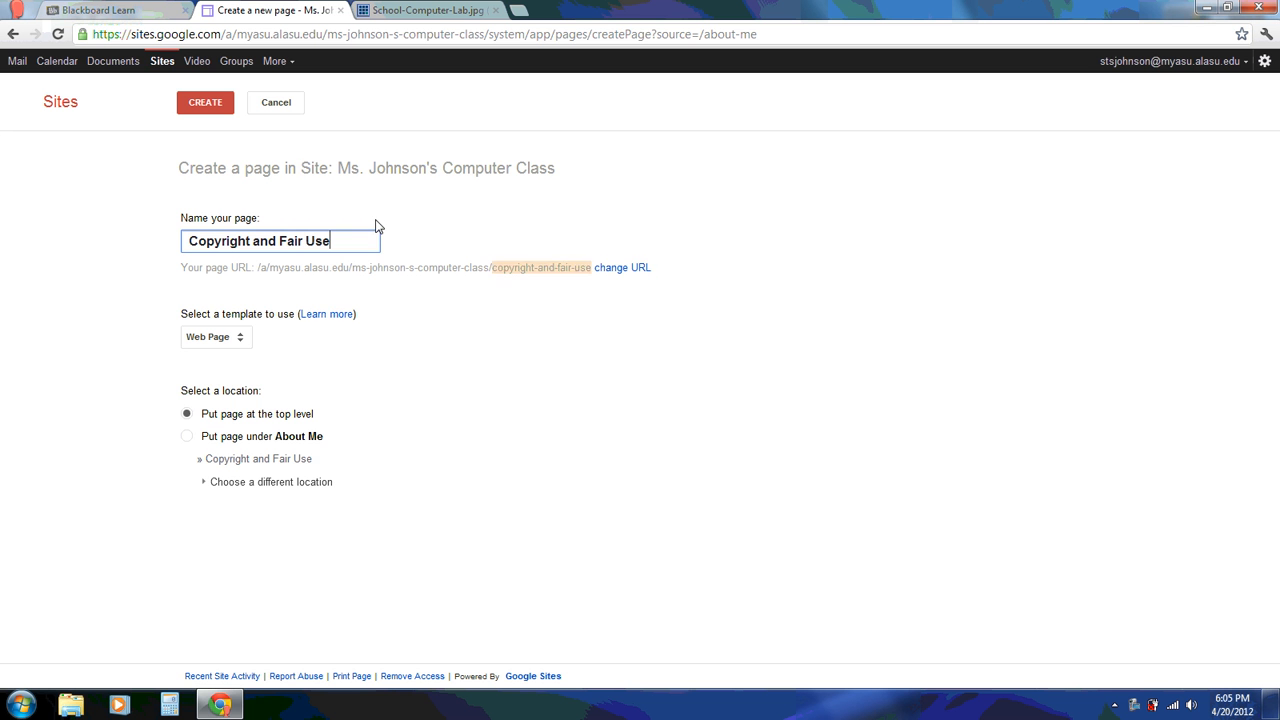
pyautogui.click(206, 104)
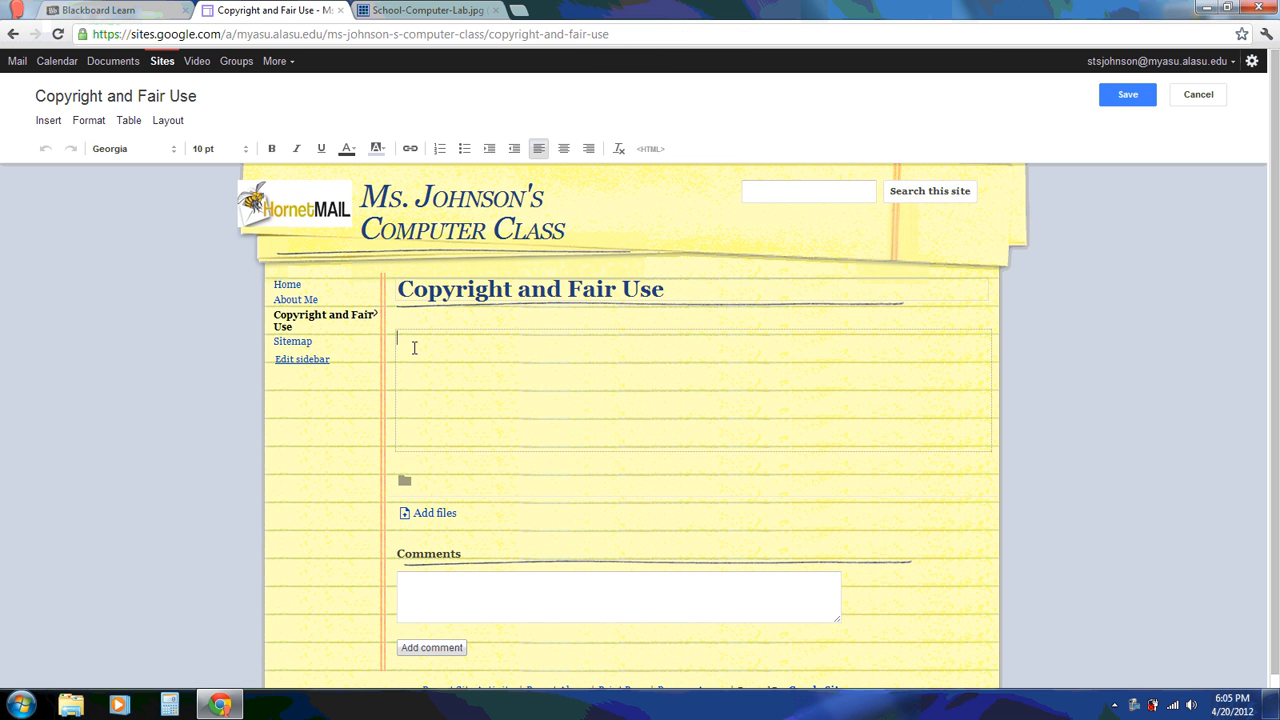
pyautogui.write('Explain copyright and fair use guilde')
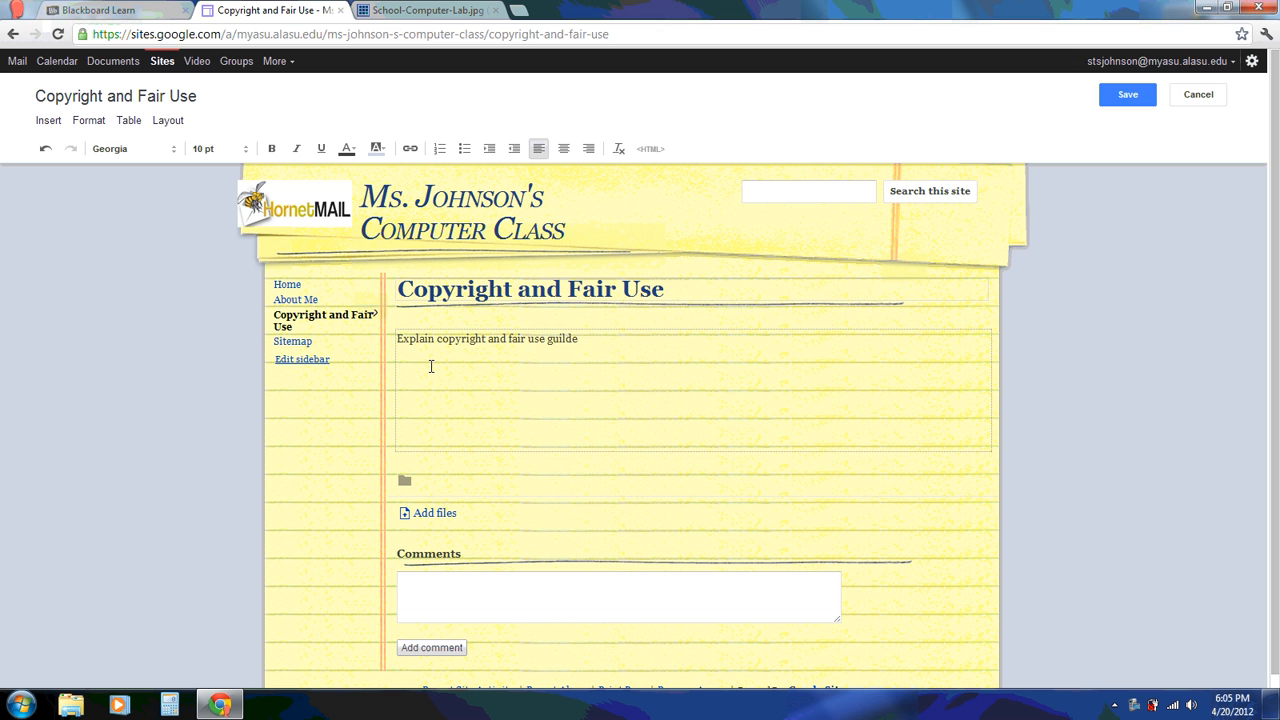
pyautogui.press('BackSpace')
pyautogui.press('BackSpace')
pyautogui.press('BackSpace')
pyautogui.write('delines in age appropriate la')
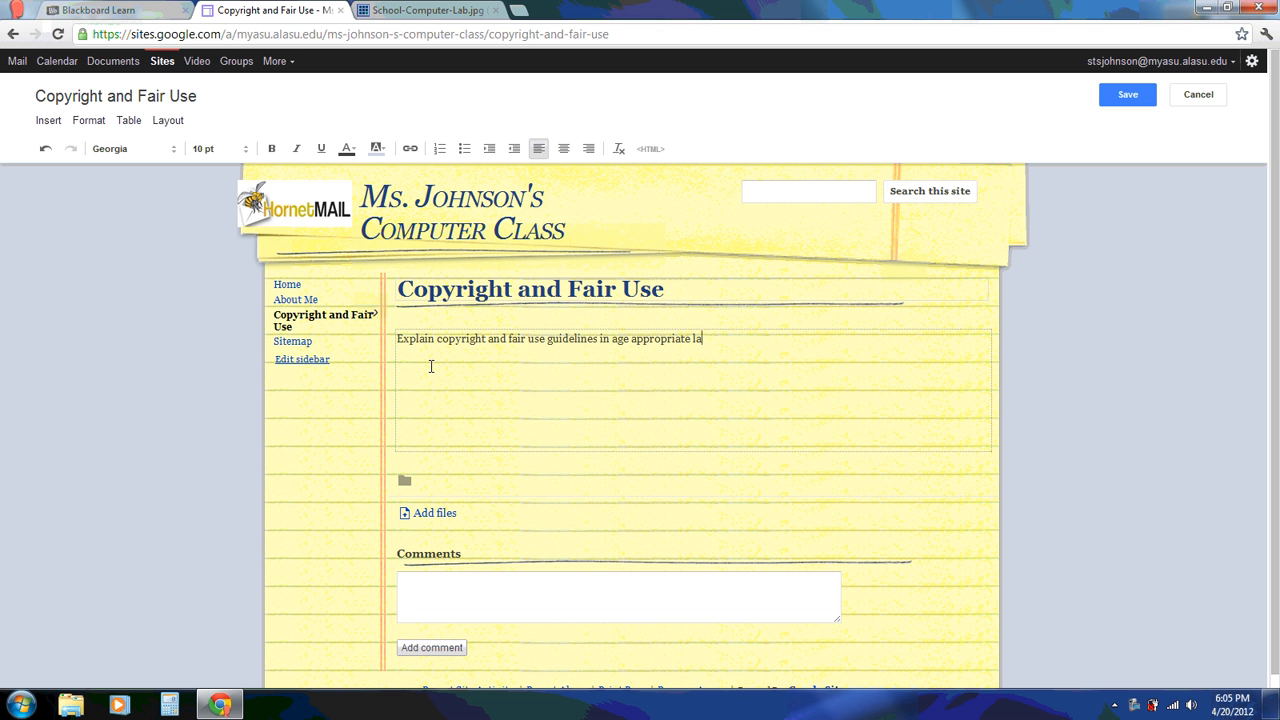
pyautogui.write('nguage for your students and p')
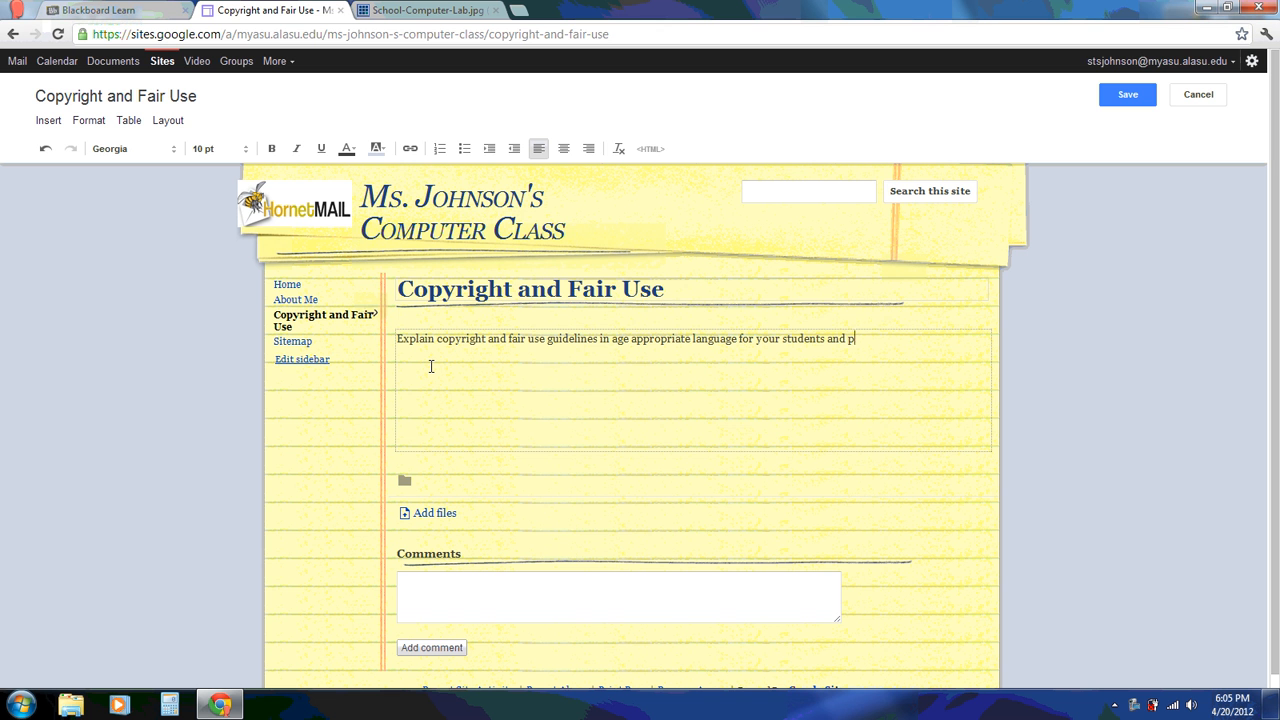
pyautogui.write('rovide themn with links to additio')
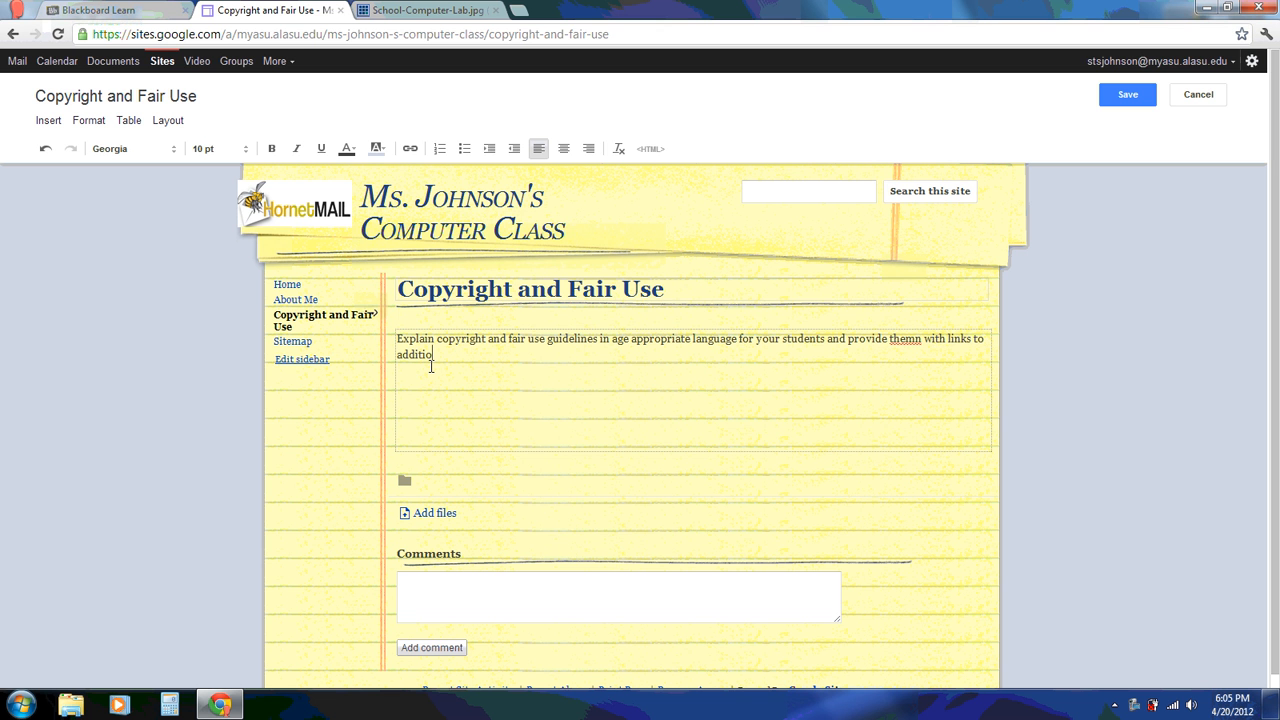
pyautogui.write('nal information and tools online.')
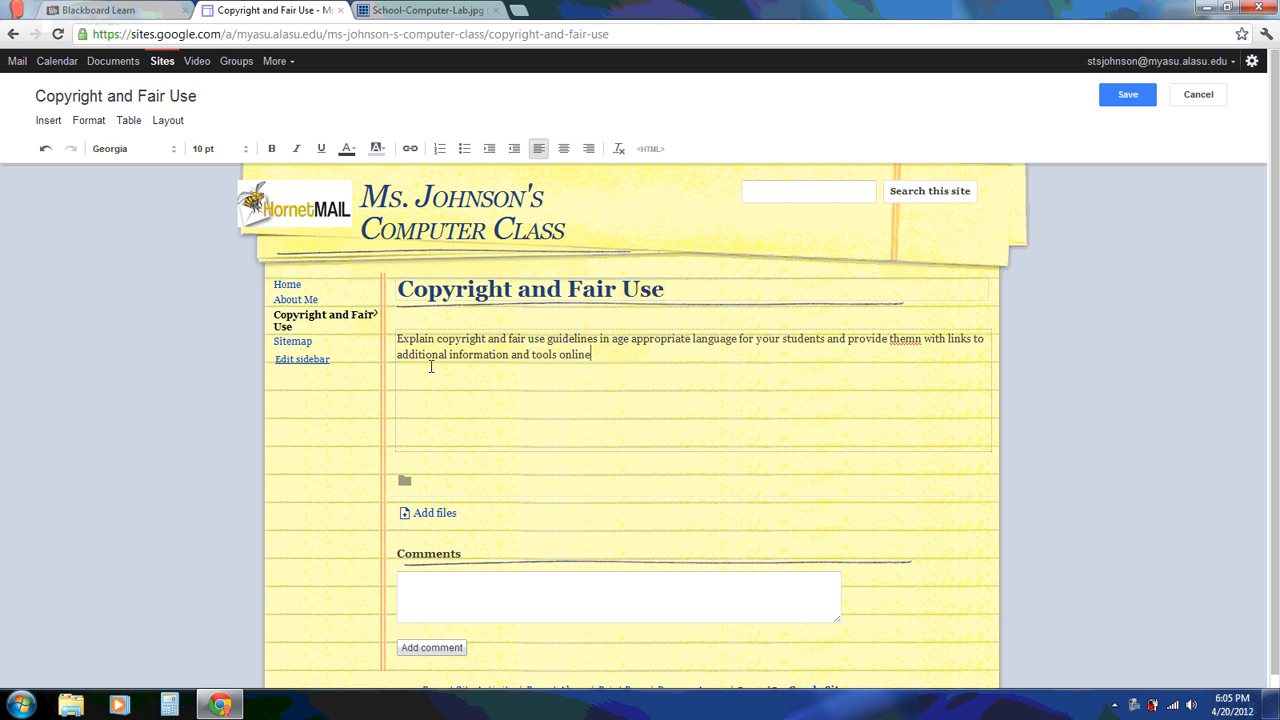
pyautogui.press('Return')
pyautogui.write('www.citationmachine.')
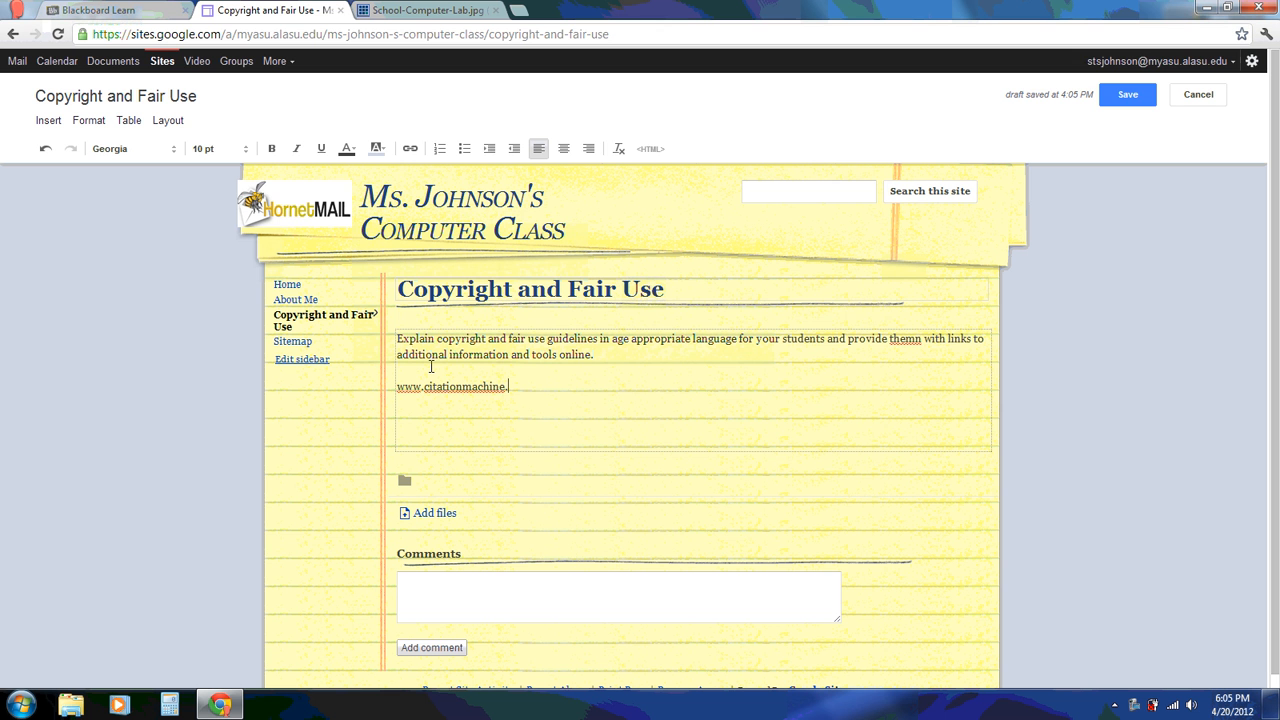
pyautogui.write('net')
pyautogui.moveTo(531, 389); pyautogui.dragTo(401, 392)
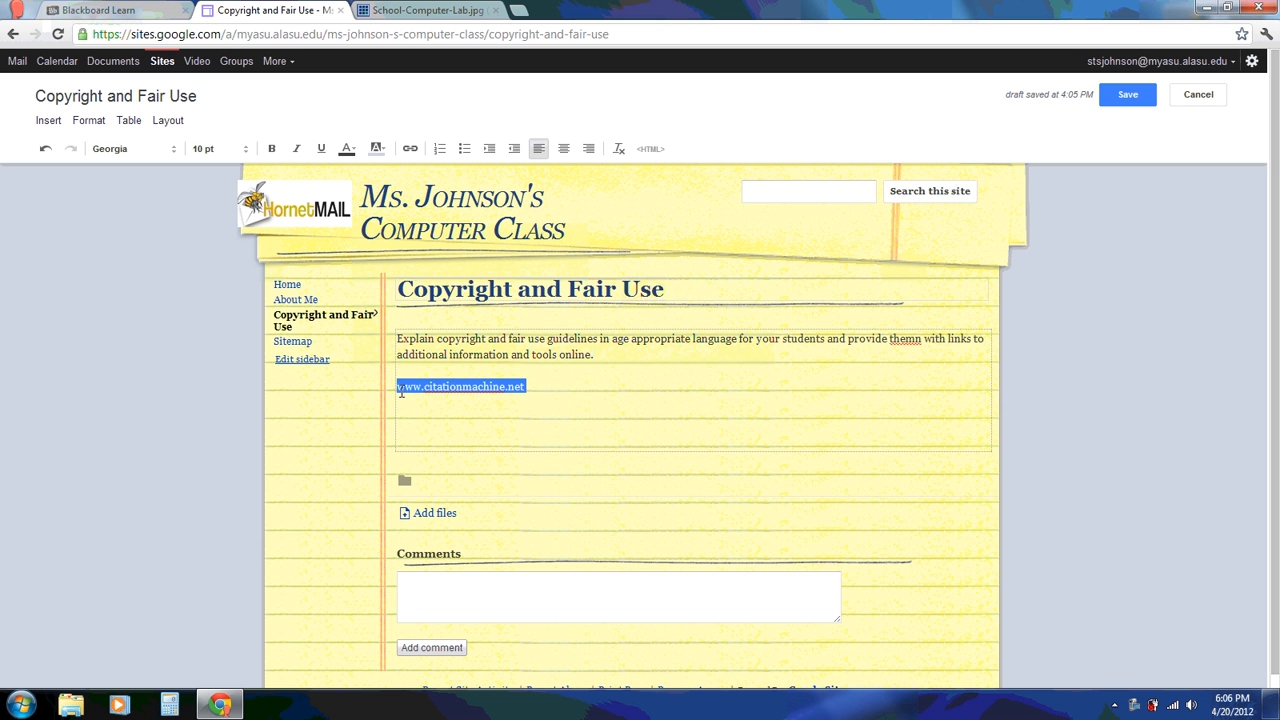
pyautogui.click(410, 148)
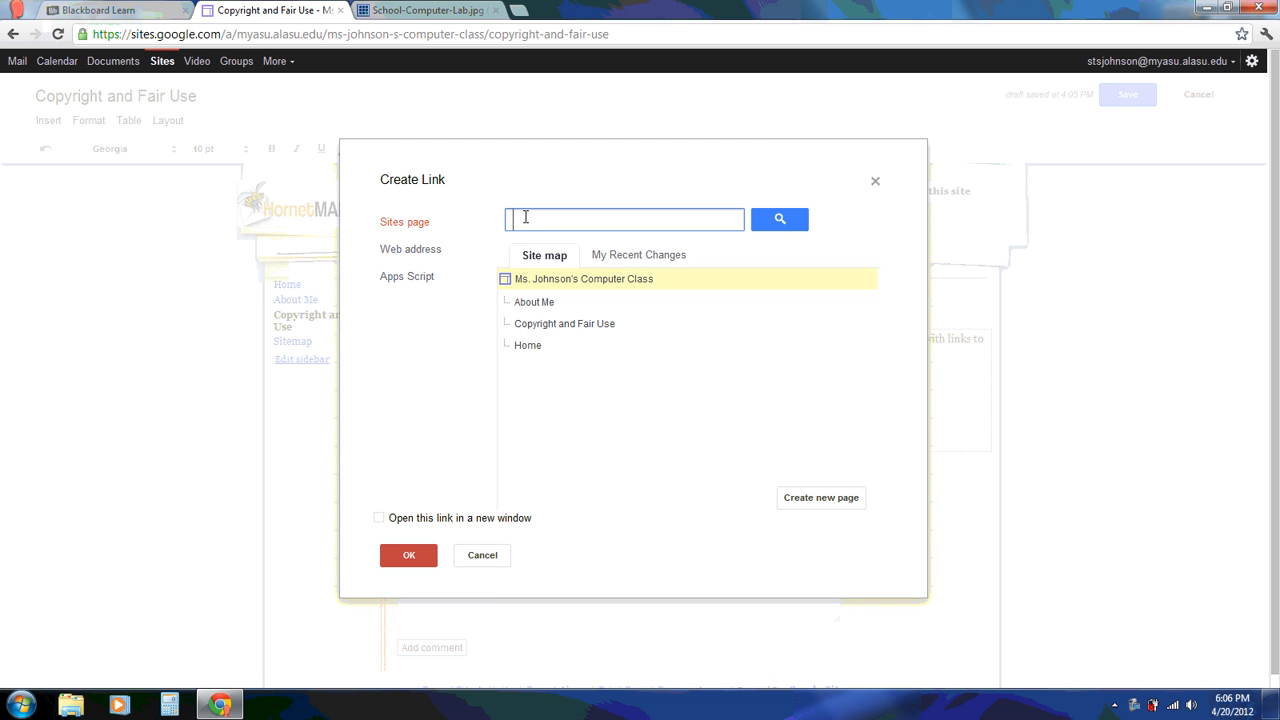
pyautogui.click(428, 249)
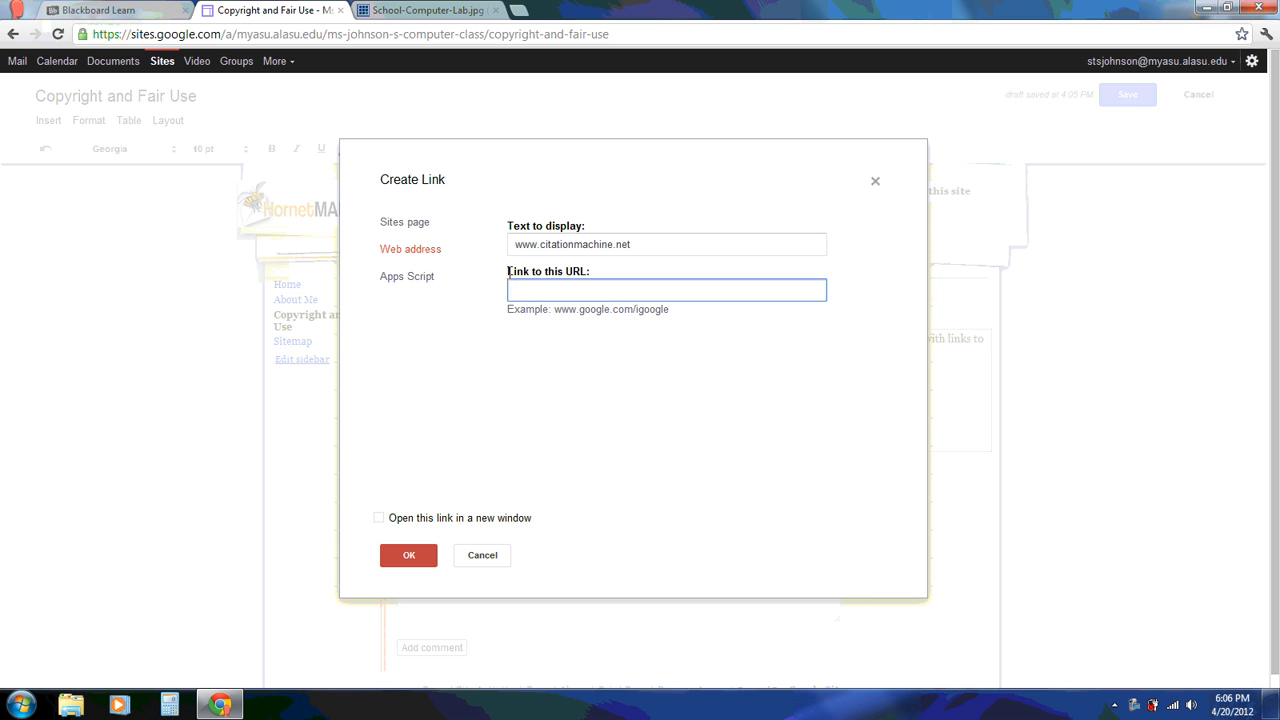
pyautogui.moveTo(650, 244); pyautogui.dragTo(459, 251)
pyautogui.hotkey('ctrl', 'c')
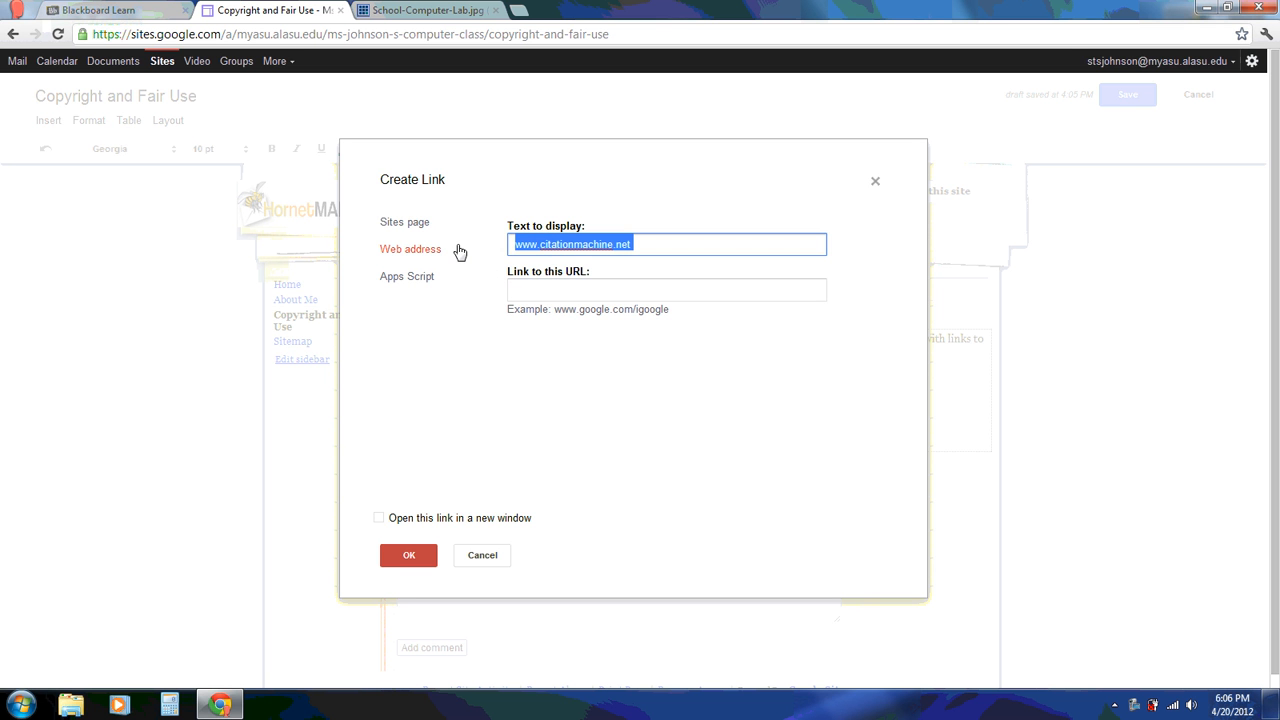
pyautogui.click(539, 291)
pyautogui.hotkey('ctrl', 'v')
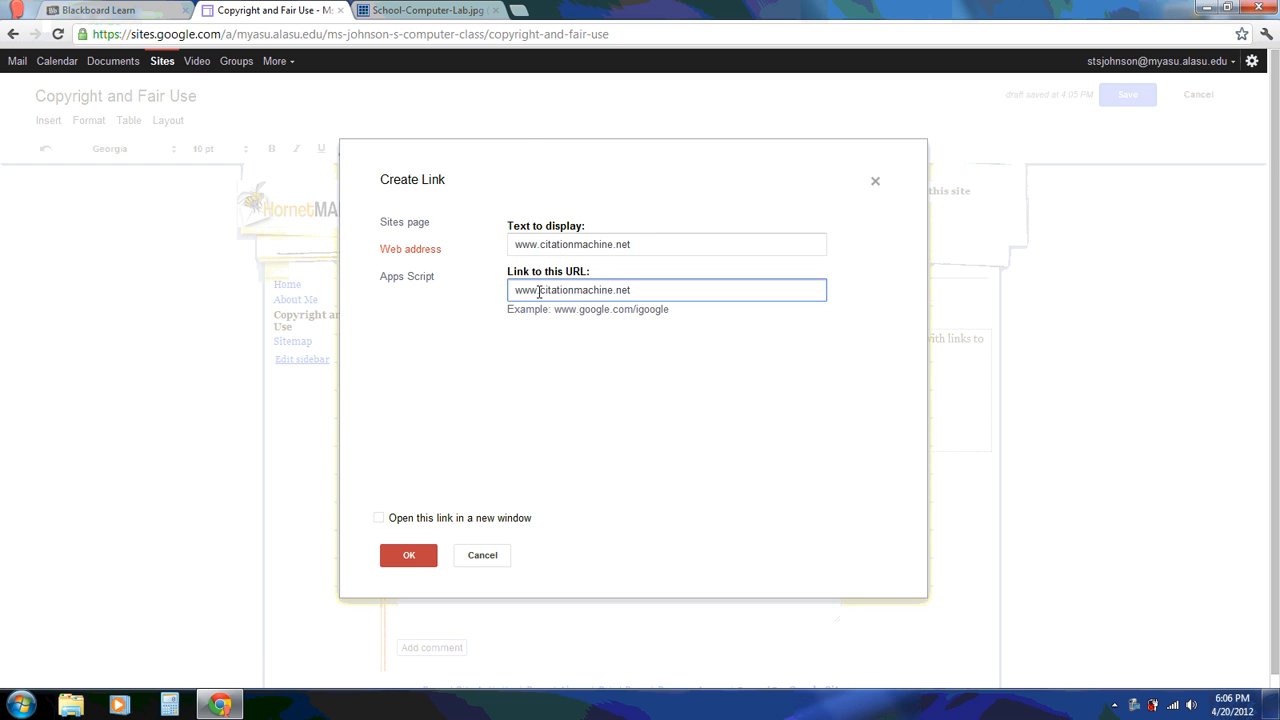
pyautogui.click(409, 557)
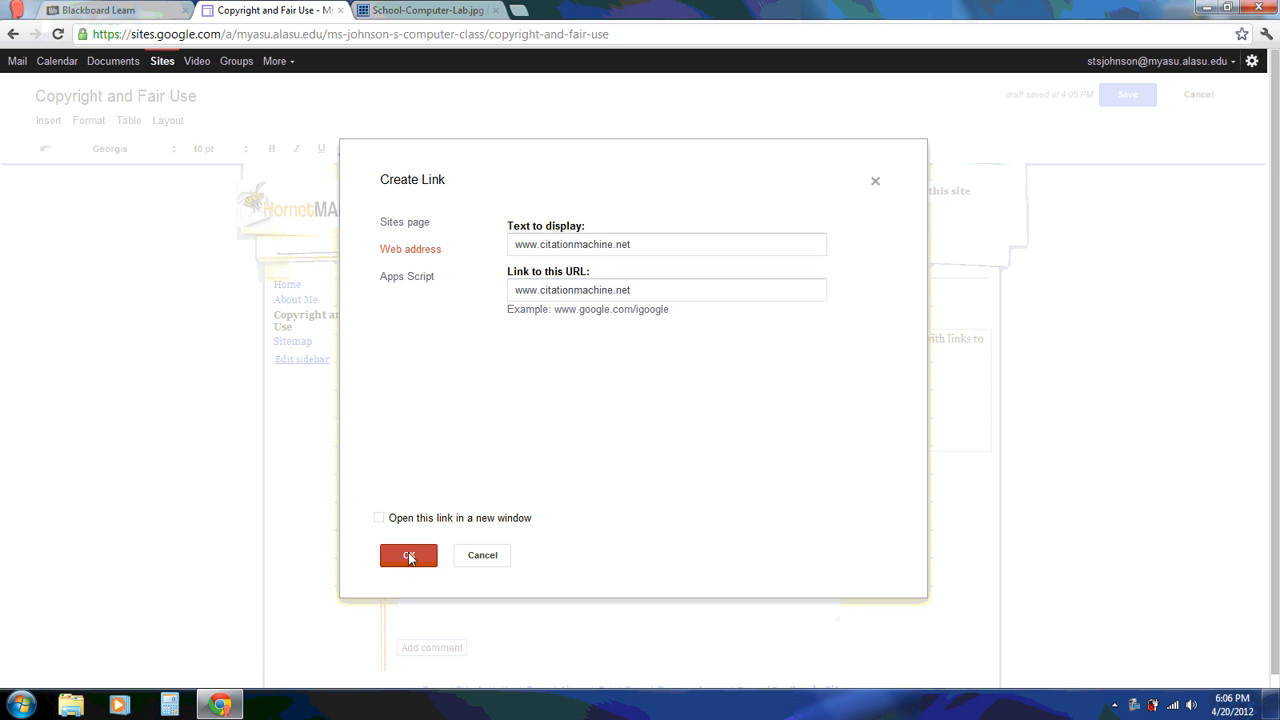
pyautogui.click(605, 478)
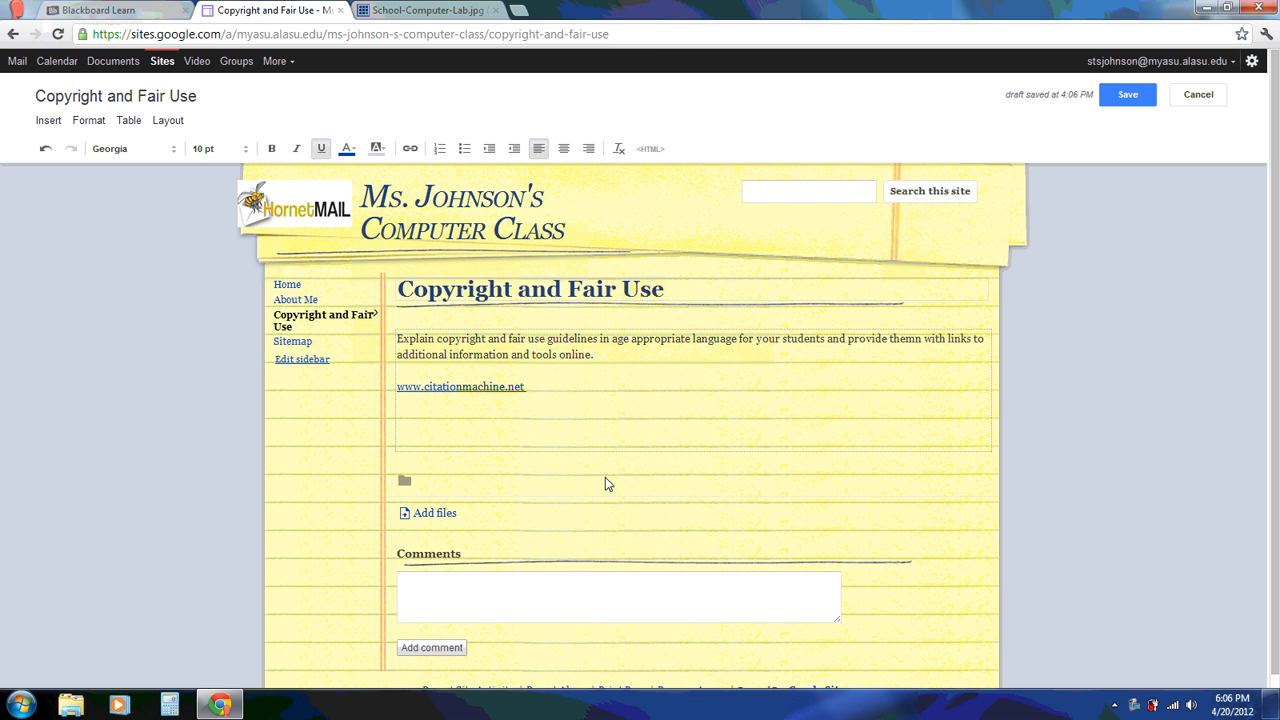
# Save the Copyright and Fair Use page and create an Announcements page using the Announcements template
pyautogui.click(1127, 95)
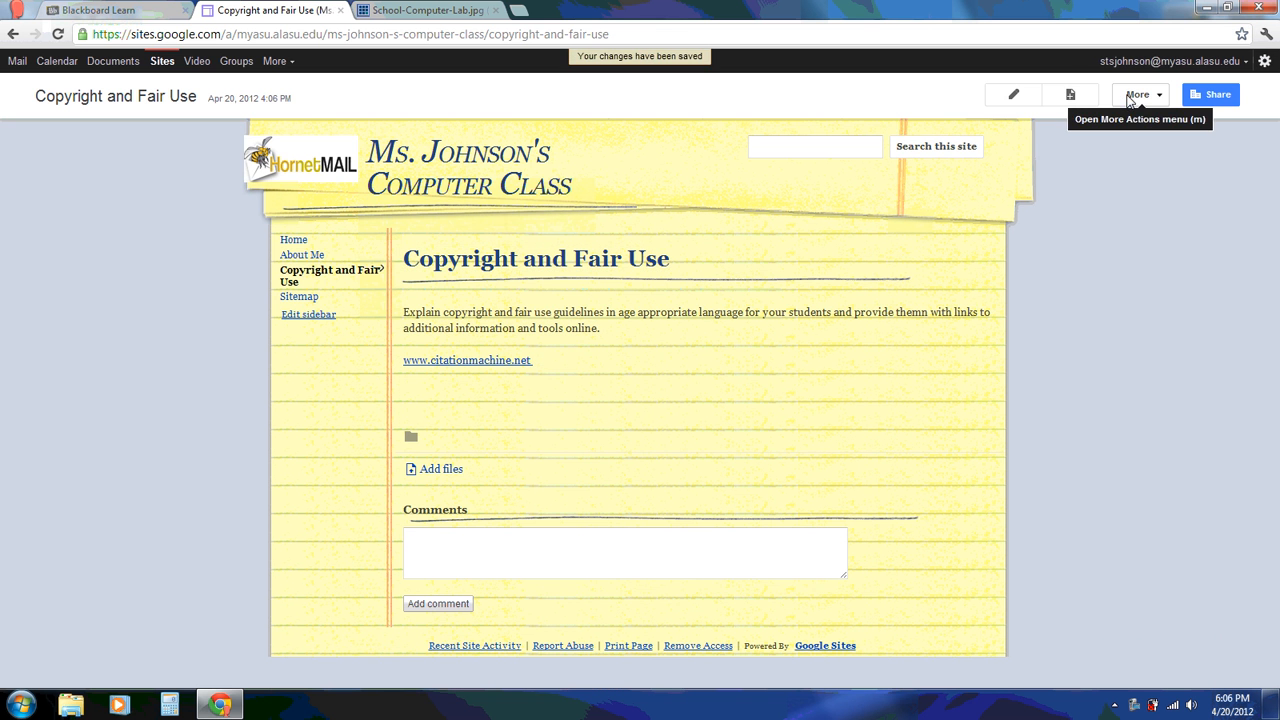
pyautogui.click(1073, 97)
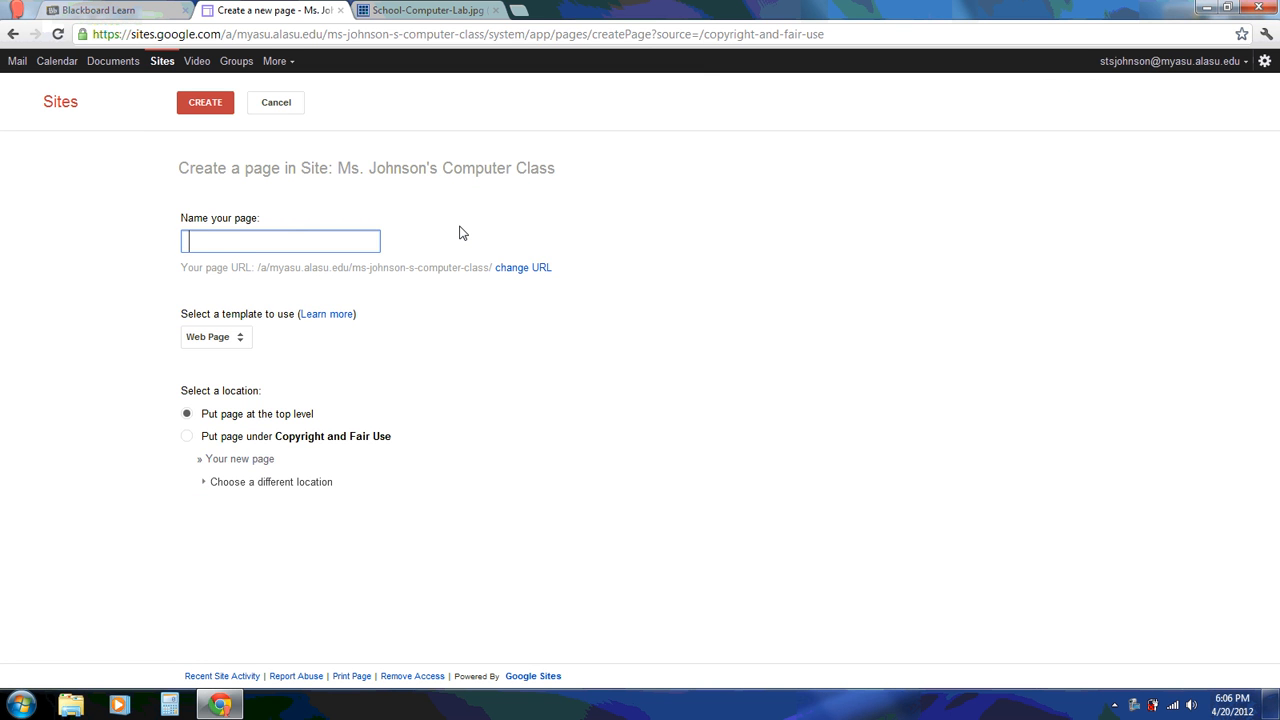
pyautogui.write('Announcements')
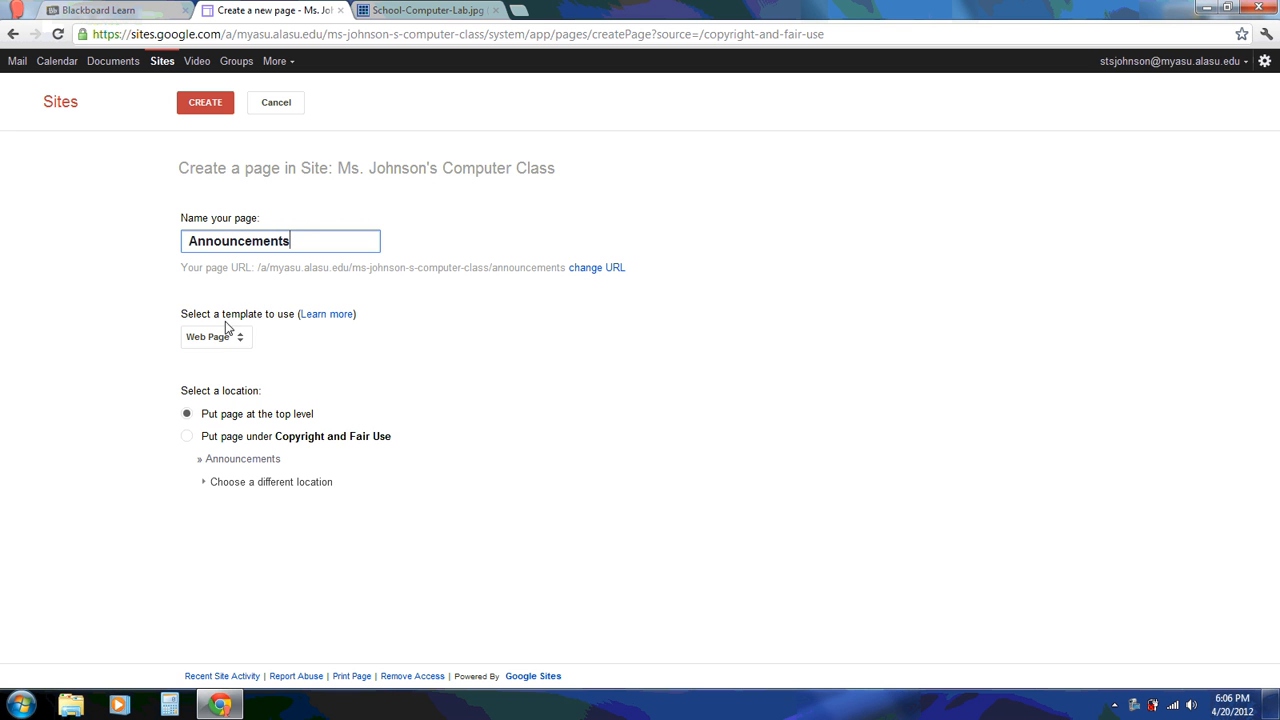
pyautogui.click(184, 317)
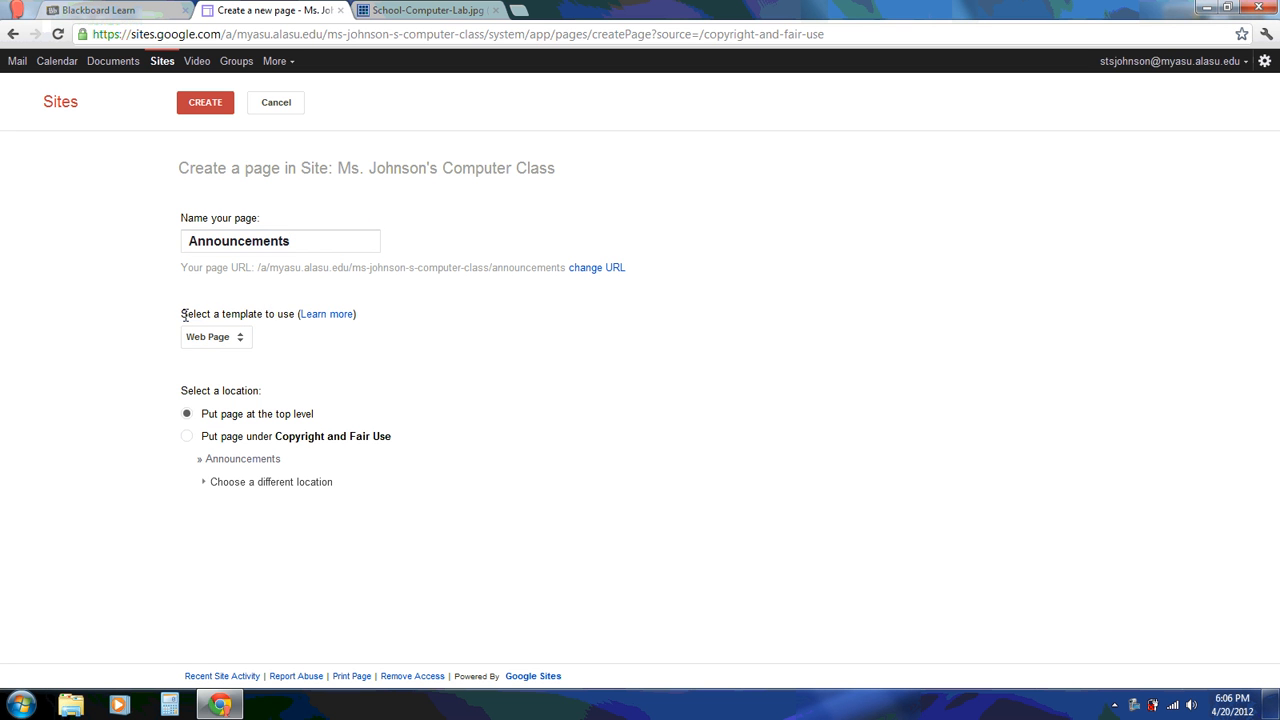
pyautogui.moveTo(184, 317); pyautogui.dragTo(300, 318)
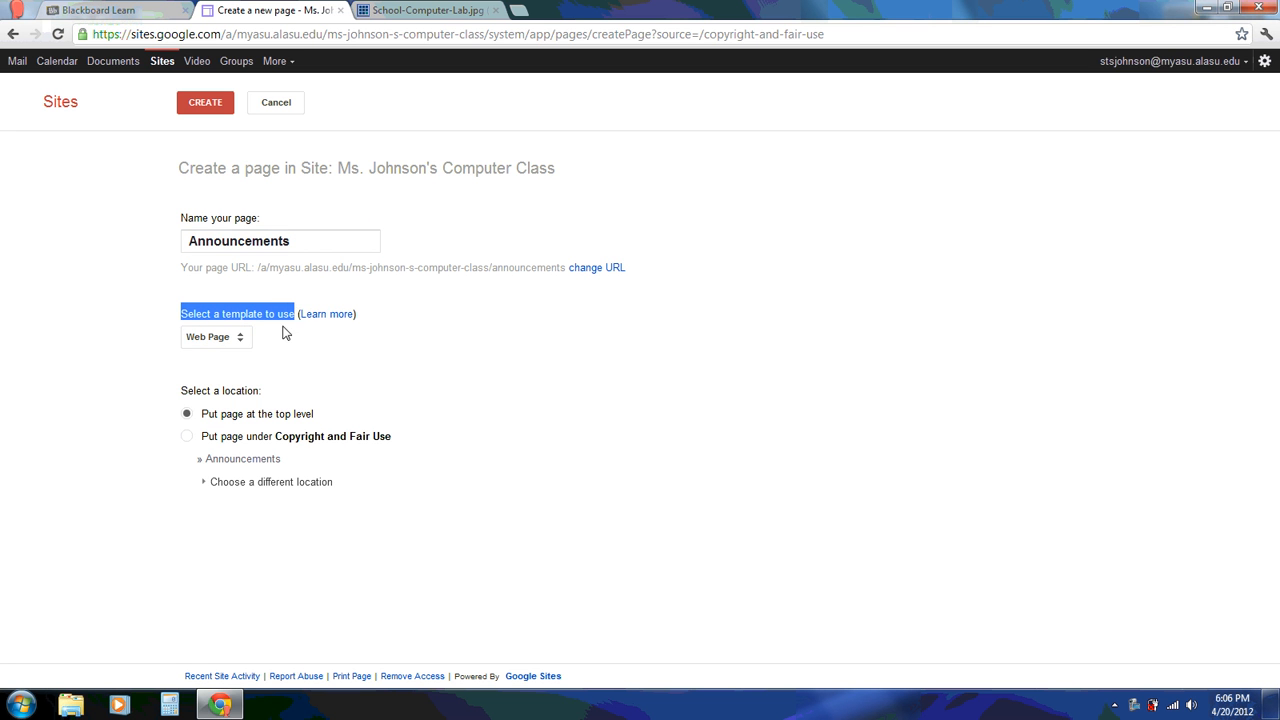
pyautogui.click(242, 340)
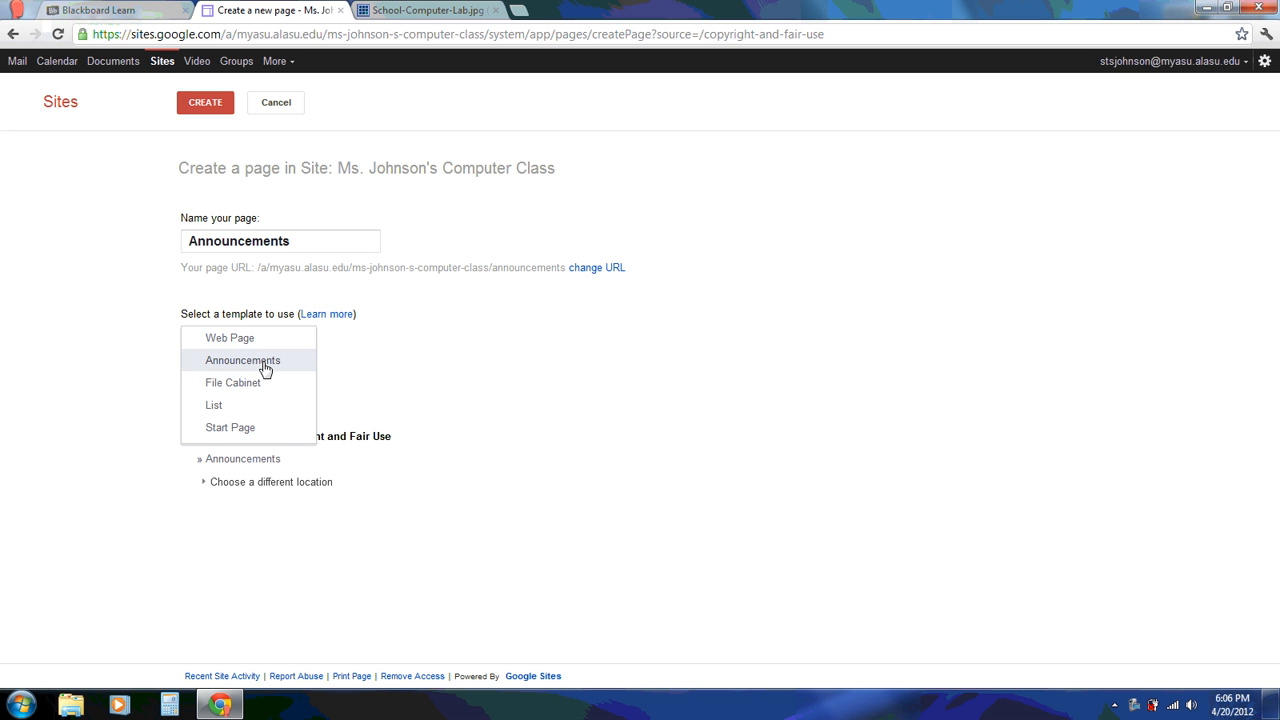
pyautogui.click(265, 363)
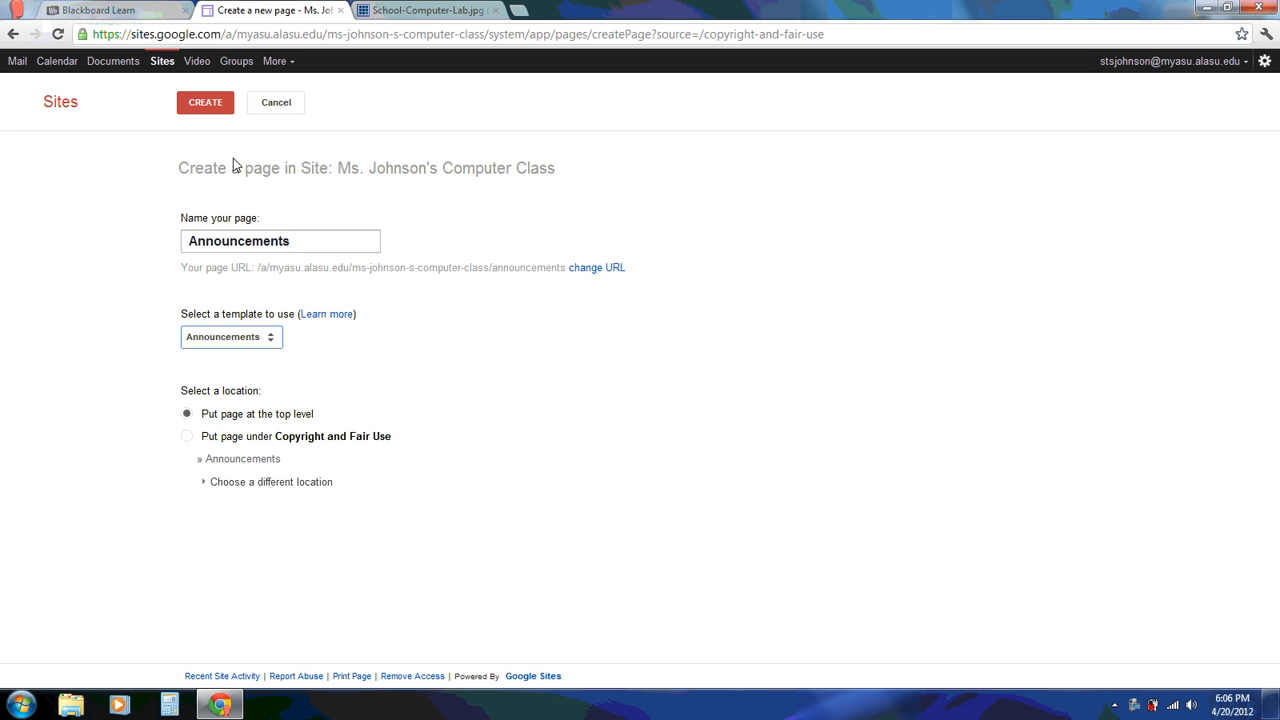
pyautogui.click(210, 105)
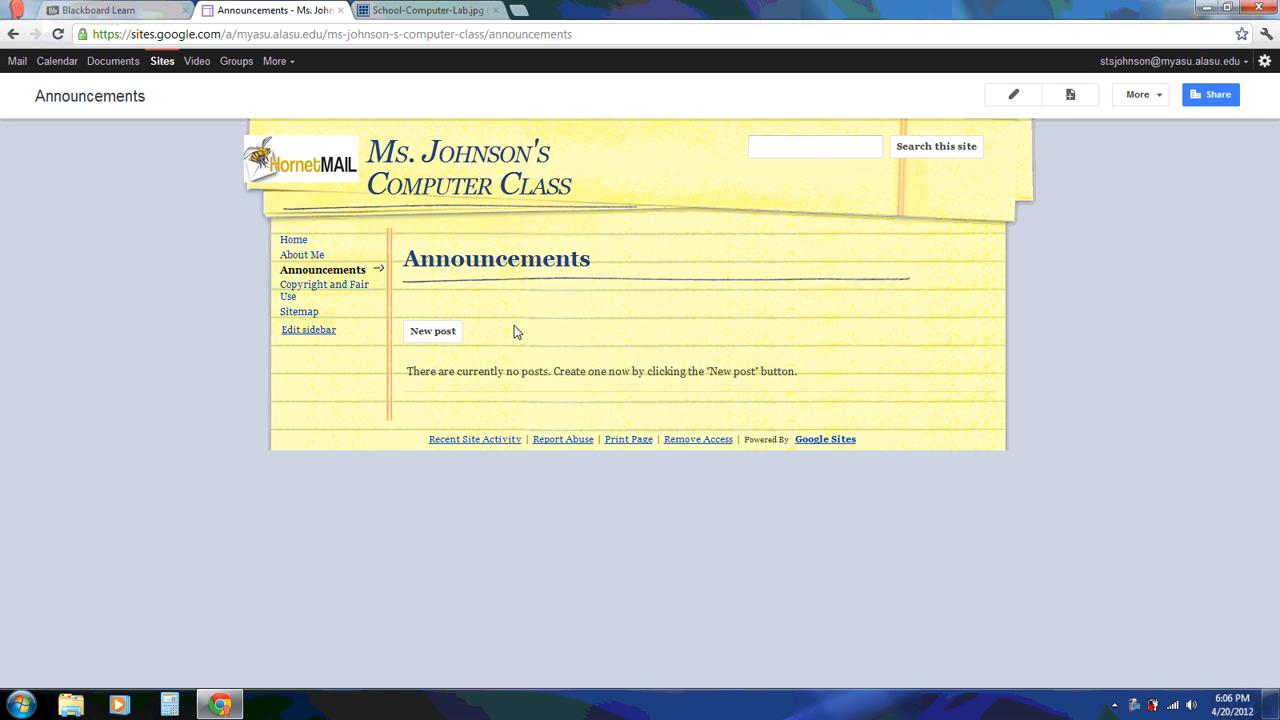
# Start a new announcement post titled 'Spelling words for April 23rd'
pyautogui.click(430, 339)
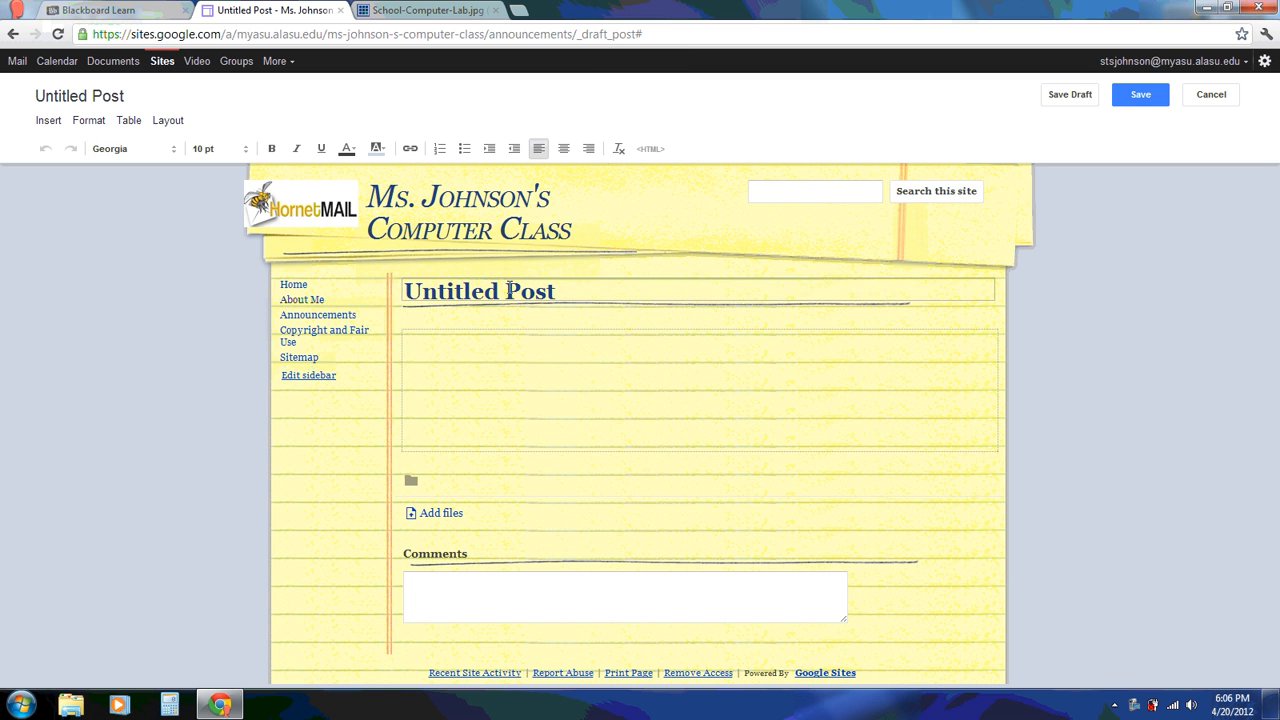
pyautogui.moveTo(558, 291); pyautogui.dragTo(390, 290)
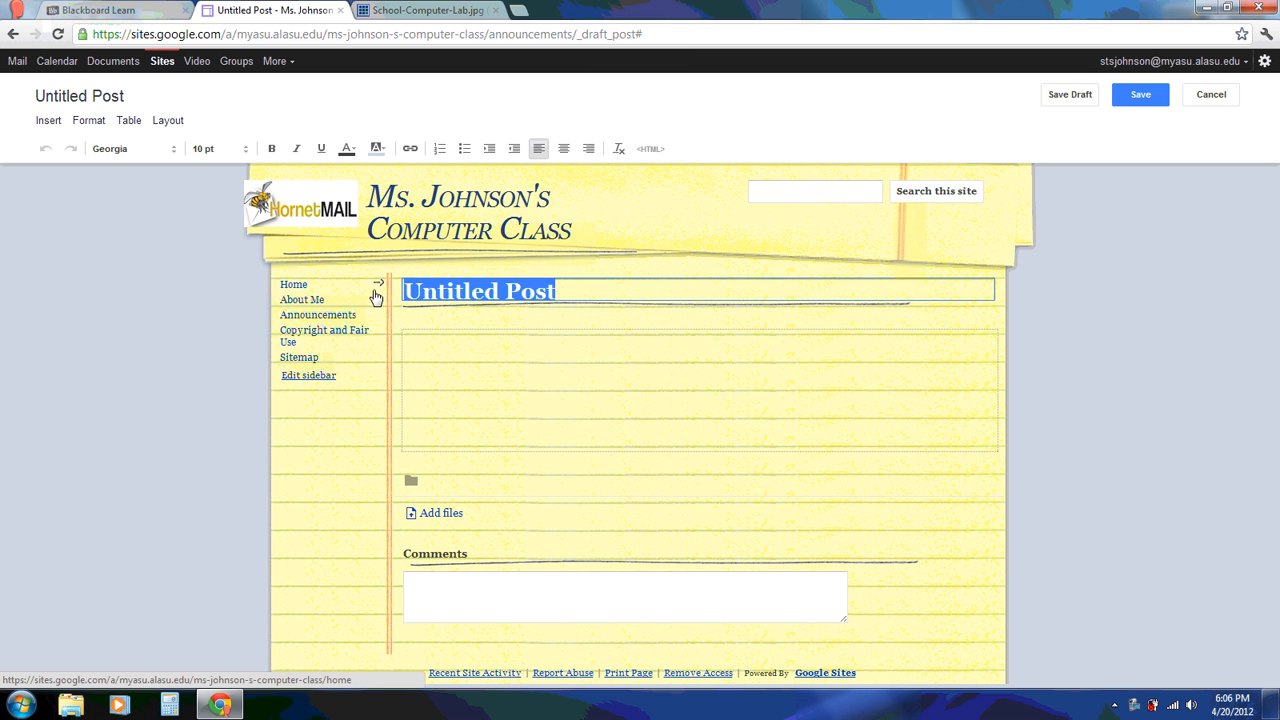
pyautogui.write('Spelling ')
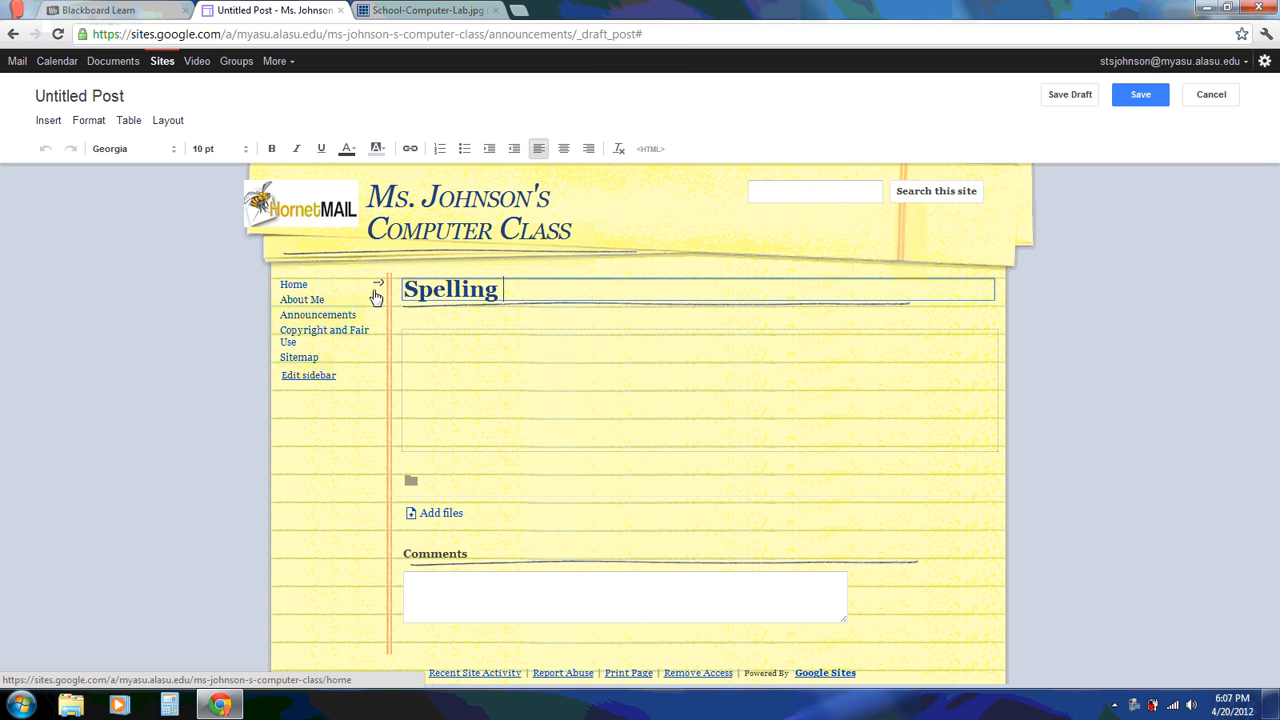
pyautogui.write('words for ')
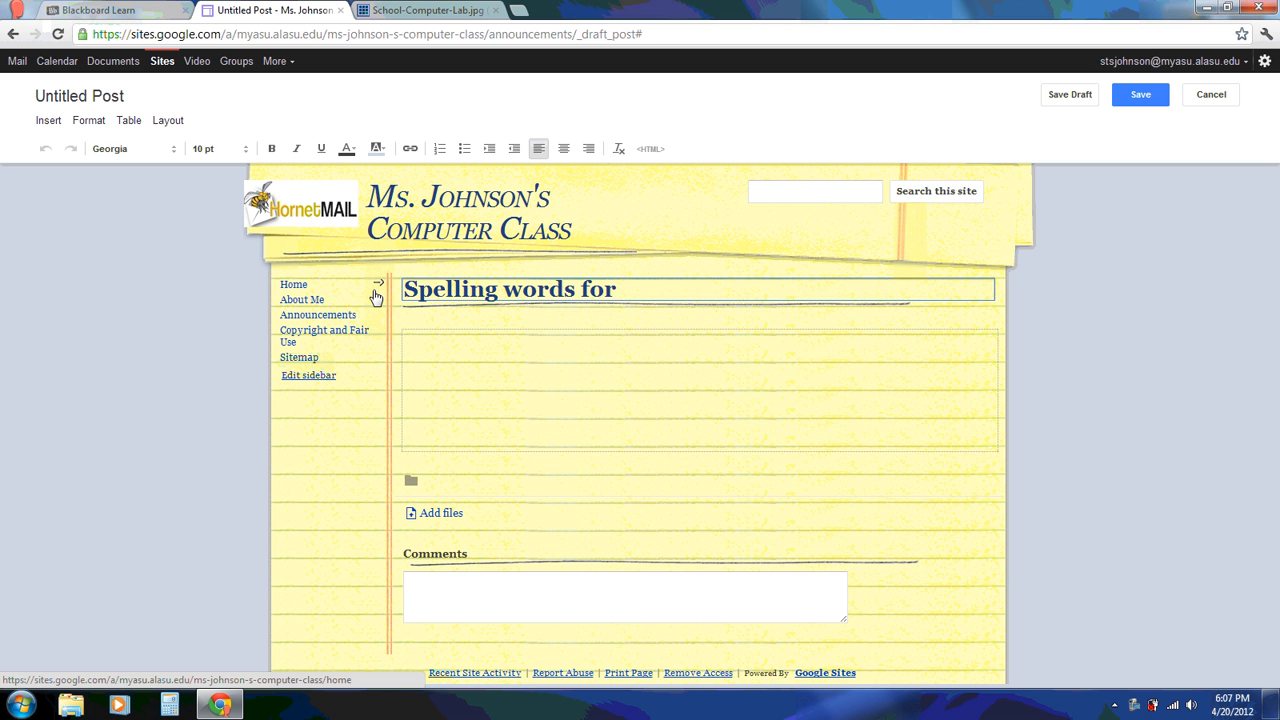
pyautogui.write('April 23rd')
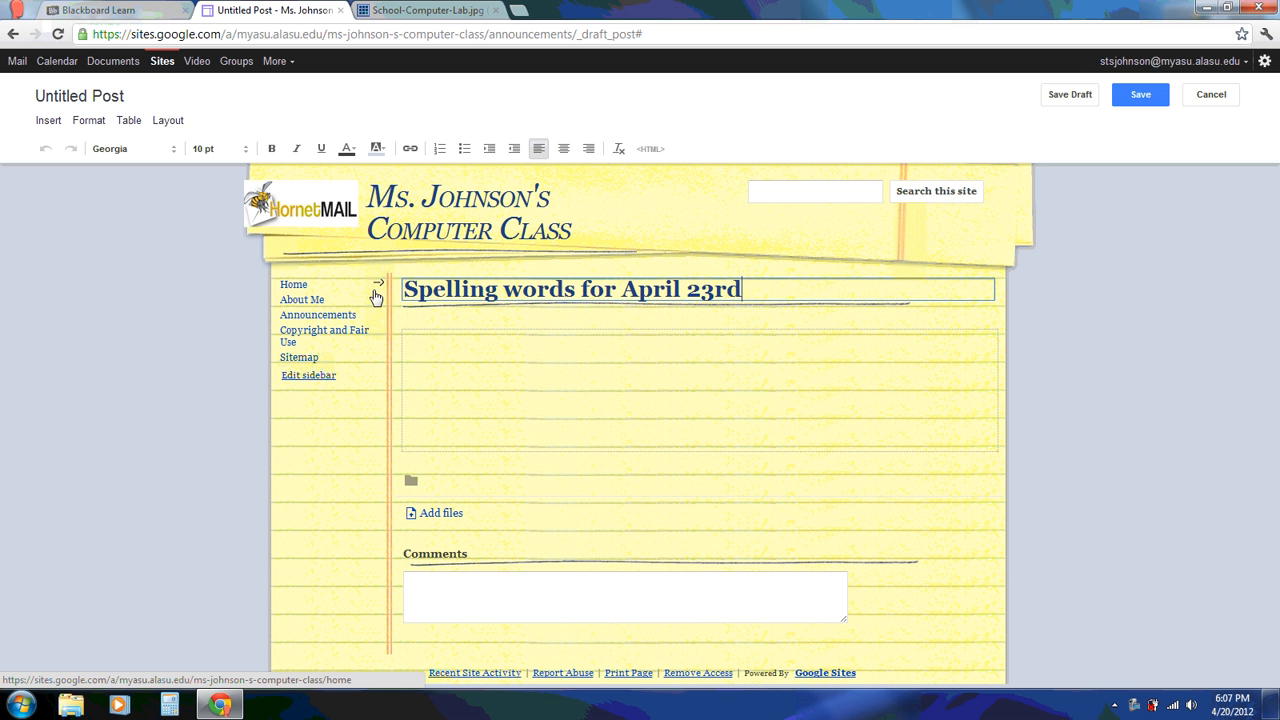
# Fill the post body with lines of words, publish it, and return to Announcements
pyautogui.click(479, 378)
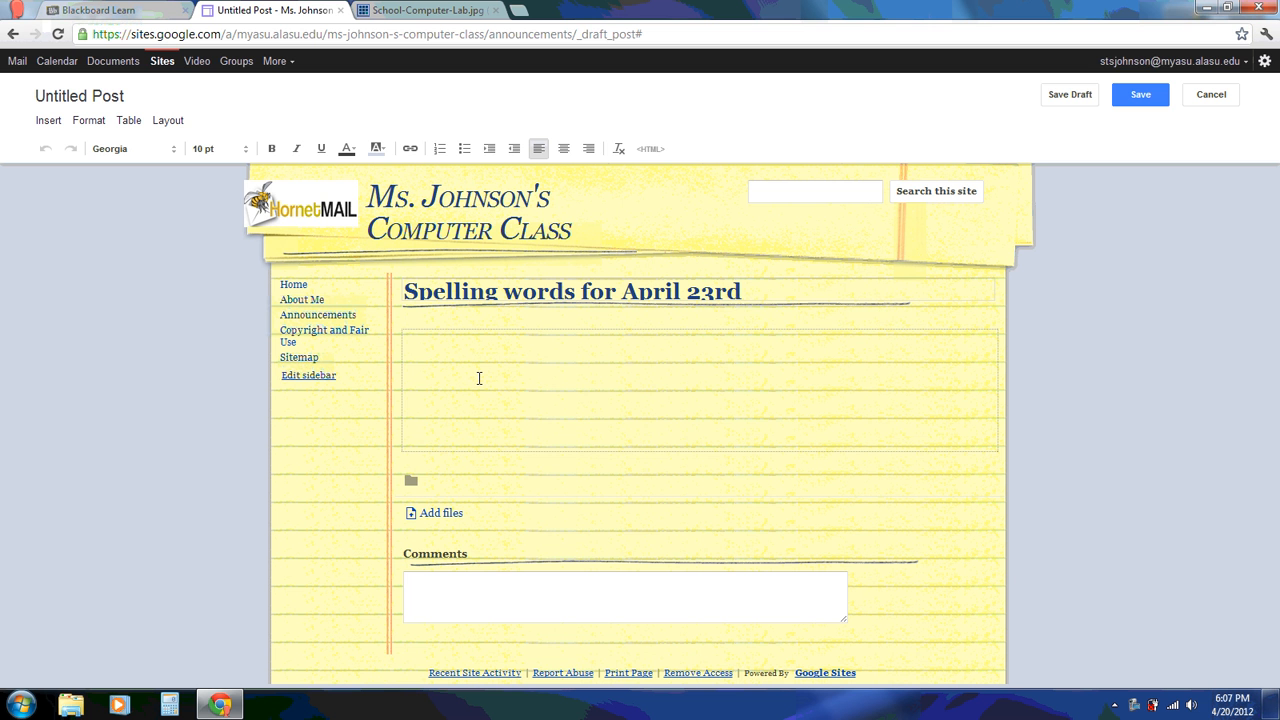
pyautogui.write('words words')
pyautogui.press('Return')
pyautogui.write('words')
pyautogui.press('Return')
pyautogui.write('words')
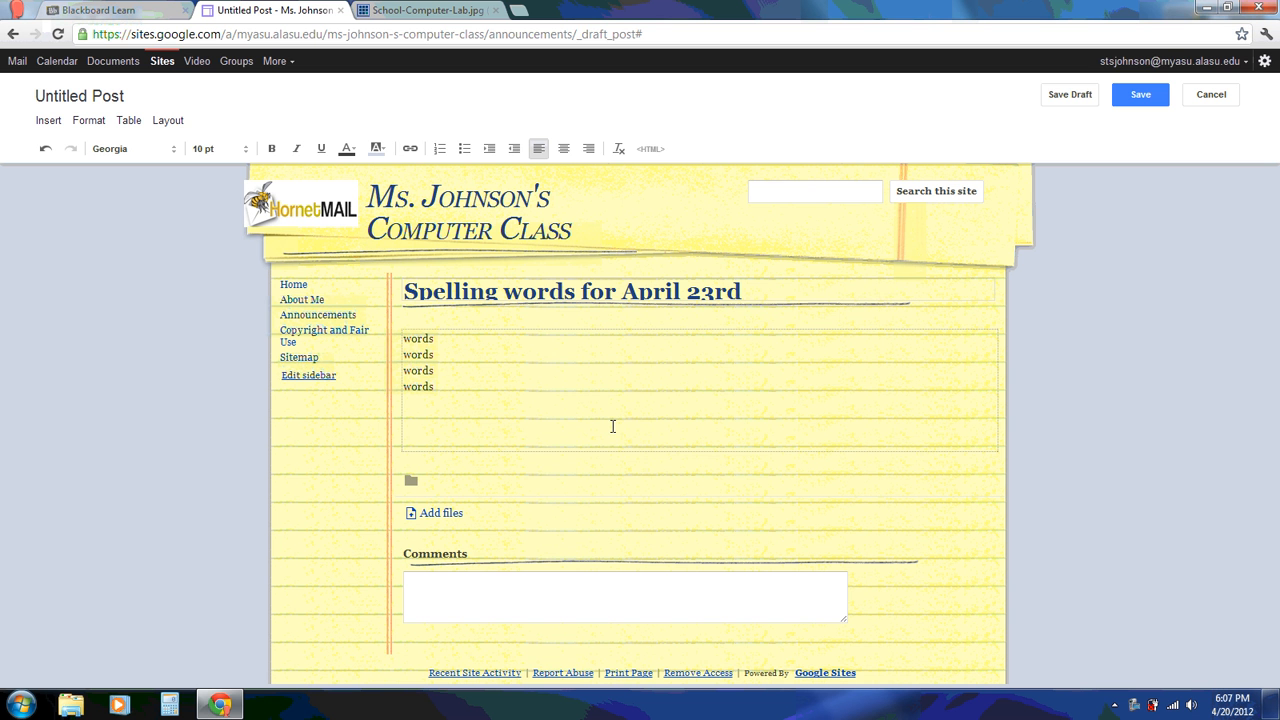
pyautogui.click(1138, 95)
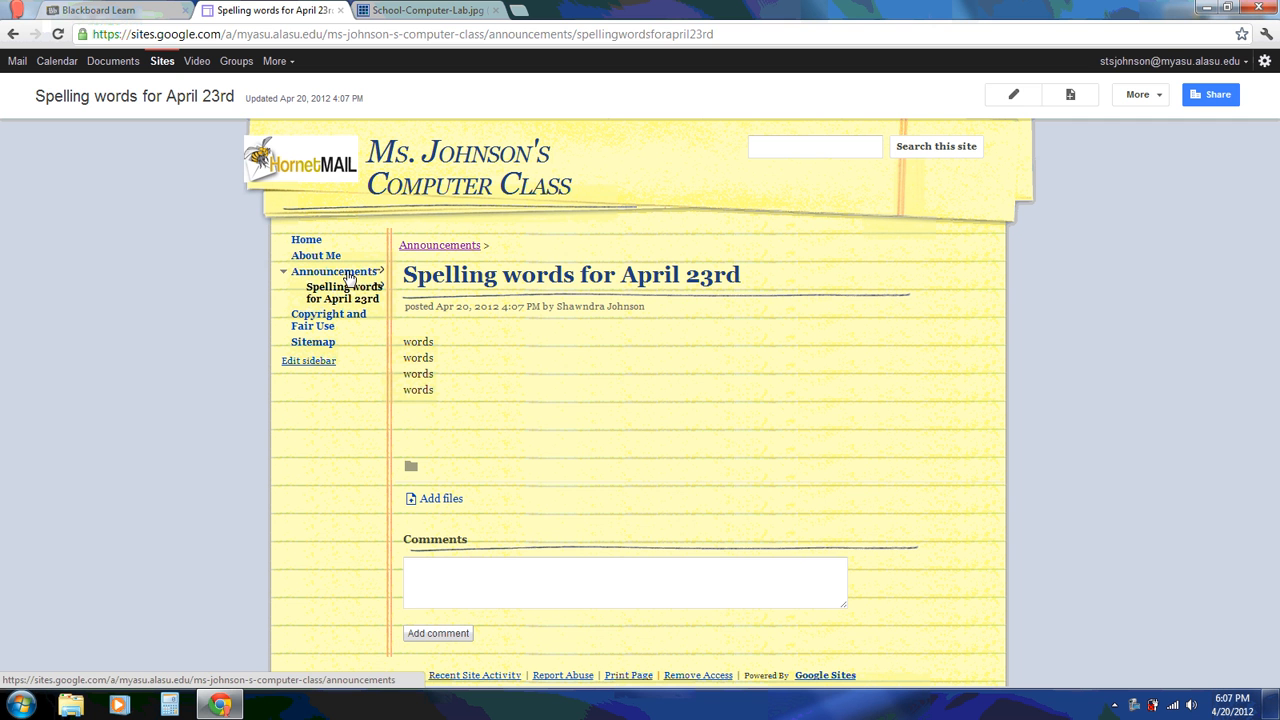
pyautogui.click(350, 277)
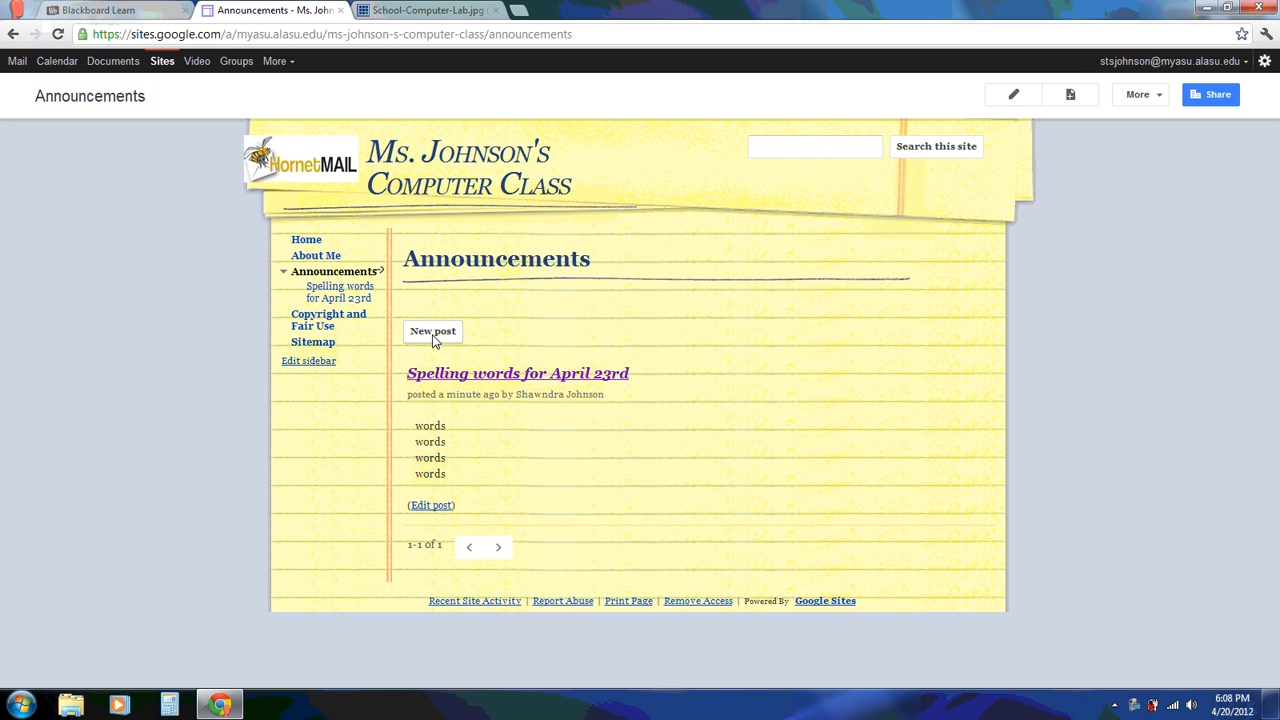
# Create a new page named Classroom Rules
pyautogui.click(1071, 97)
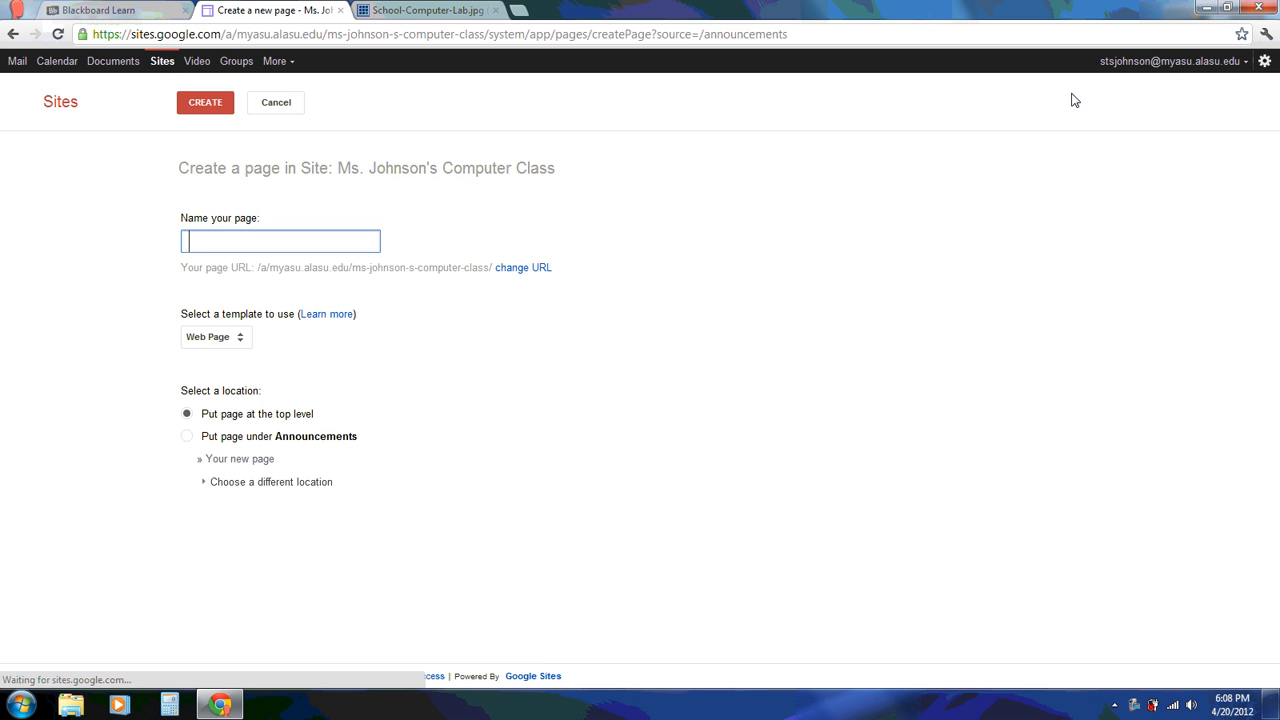
pyautogui.write('C')
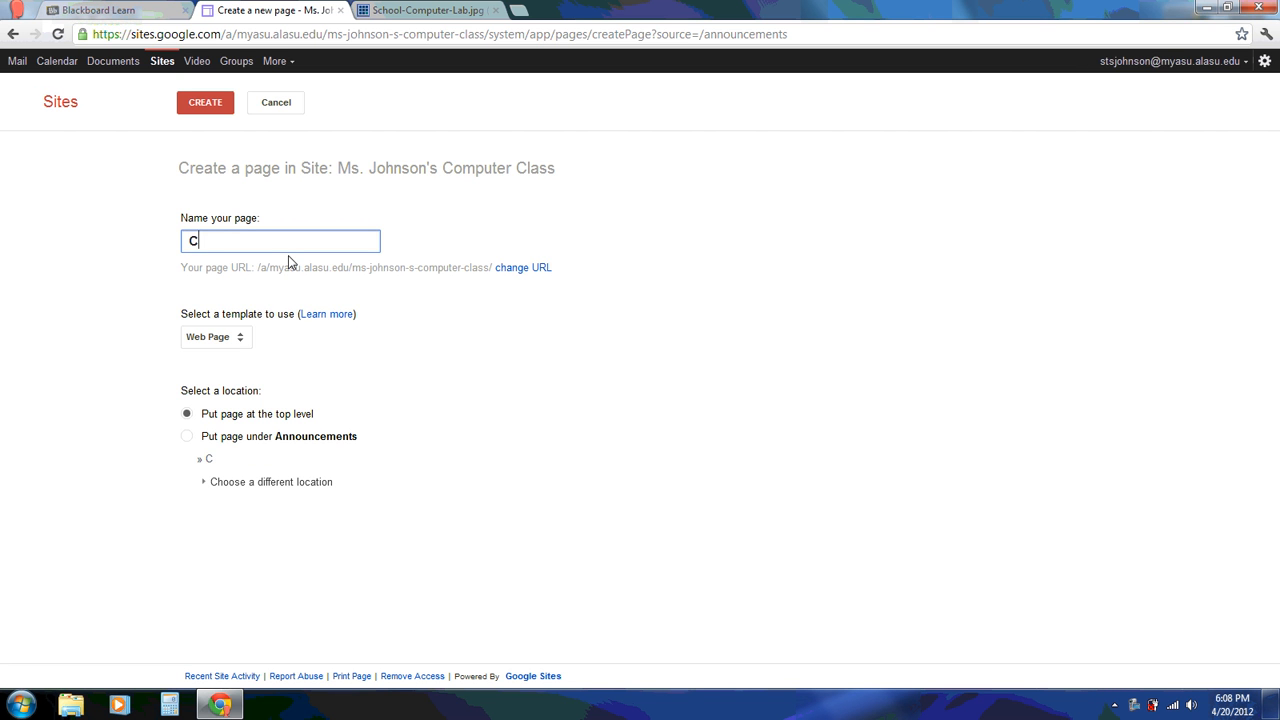
pyautogui.write('lassroom ')
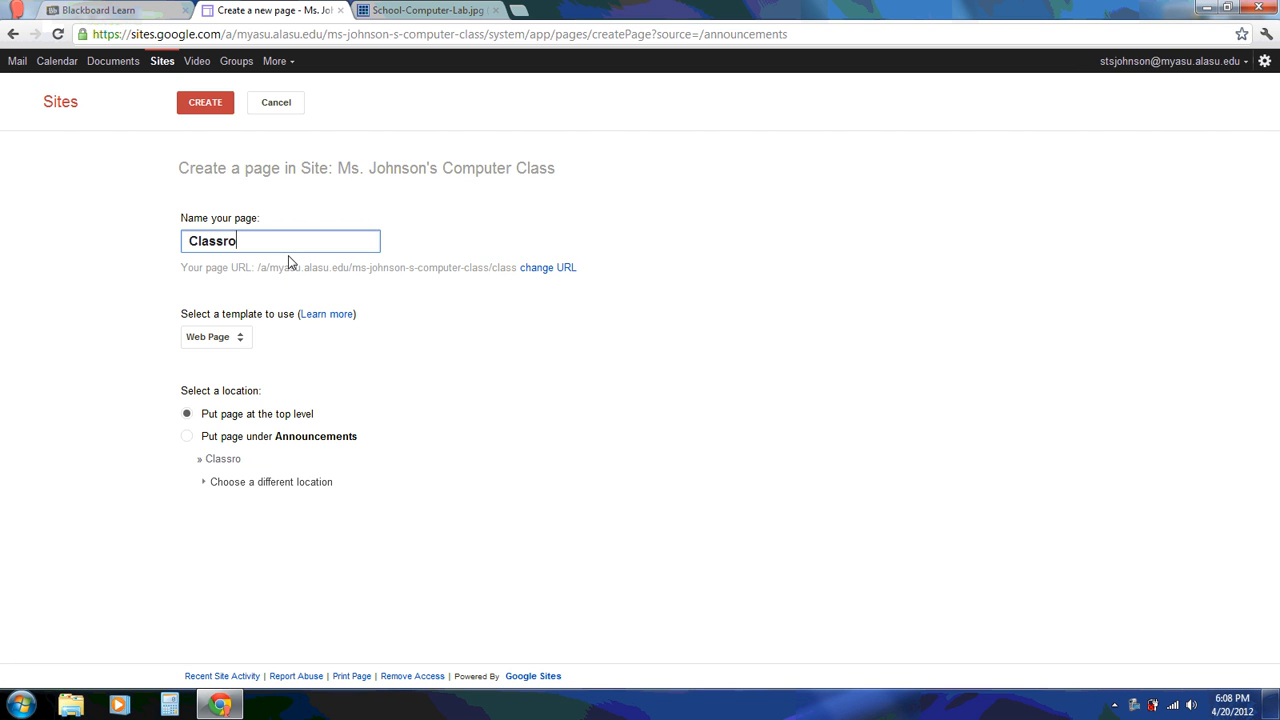
pyautogui.write('Rules')
pyautogui.click(215, 104)
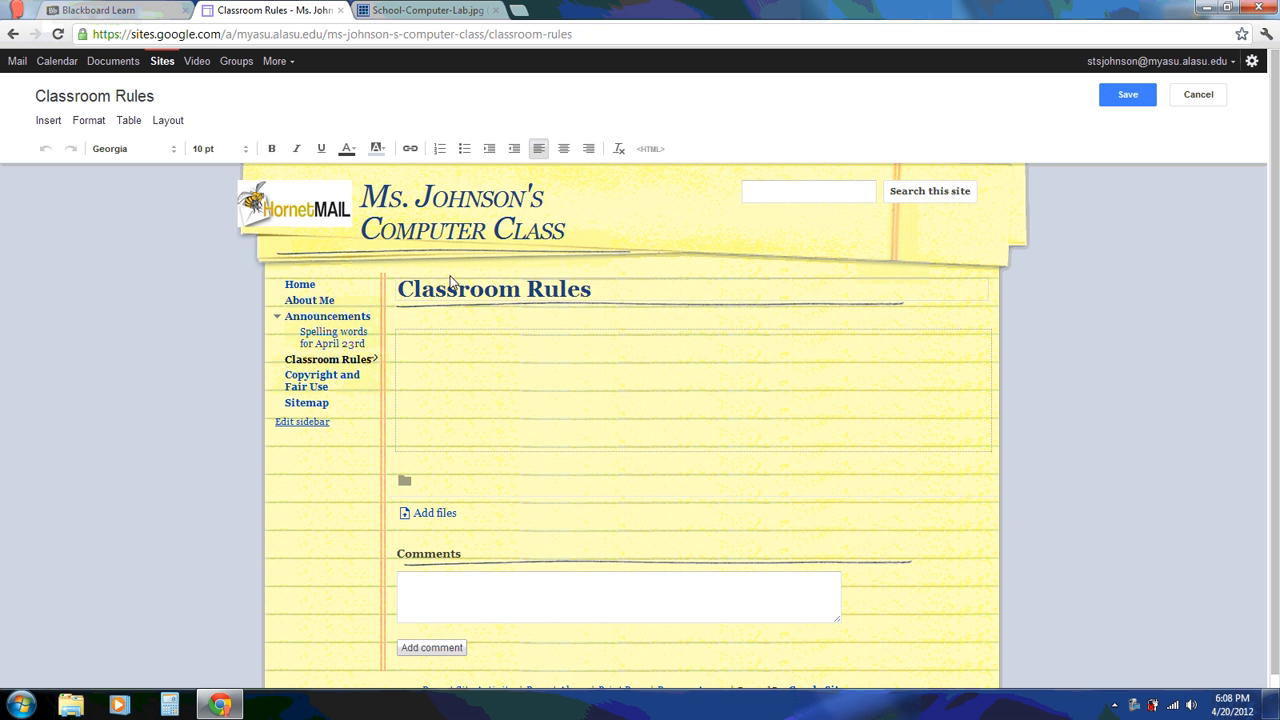
# Number the rules 'No chewing gum.' and 'Raise your hands.', add '1st Offense - Verbal warning', then save
pyautogui.click(439, 150)
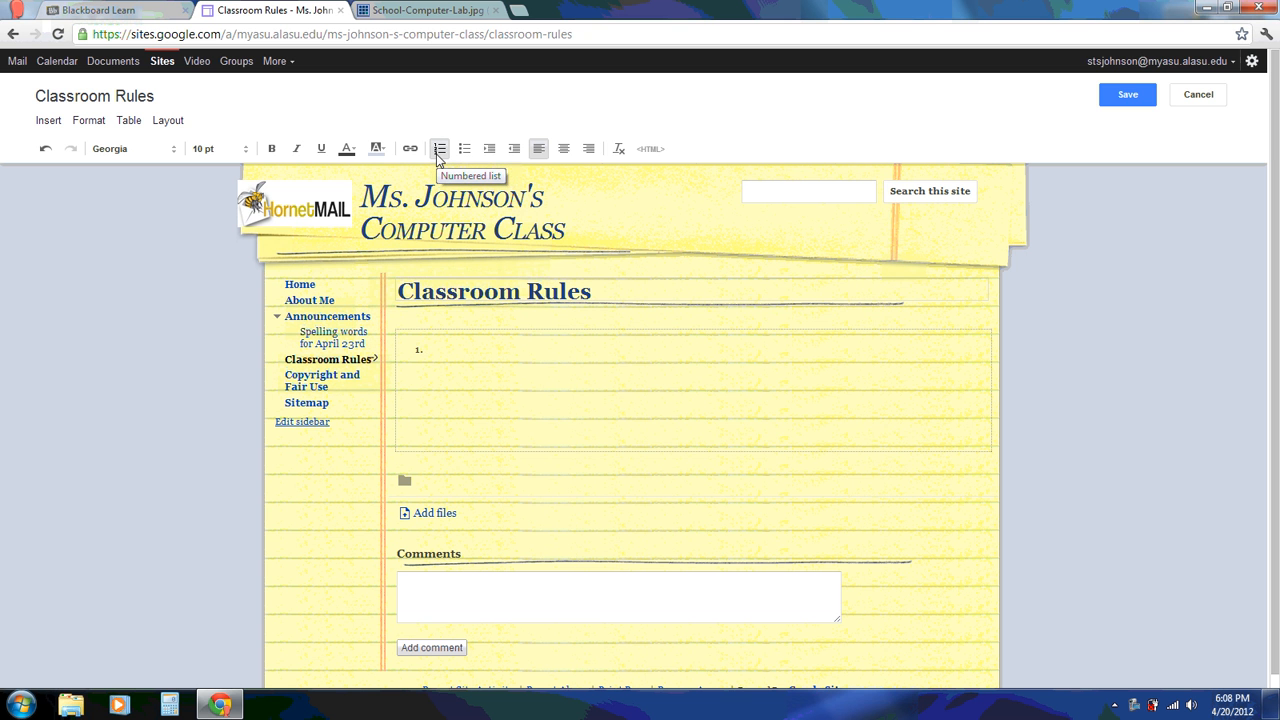
pyautogui.write('No chewing gum.')
pyautogui.press('Return')
pyautogui.write('Raise your ')
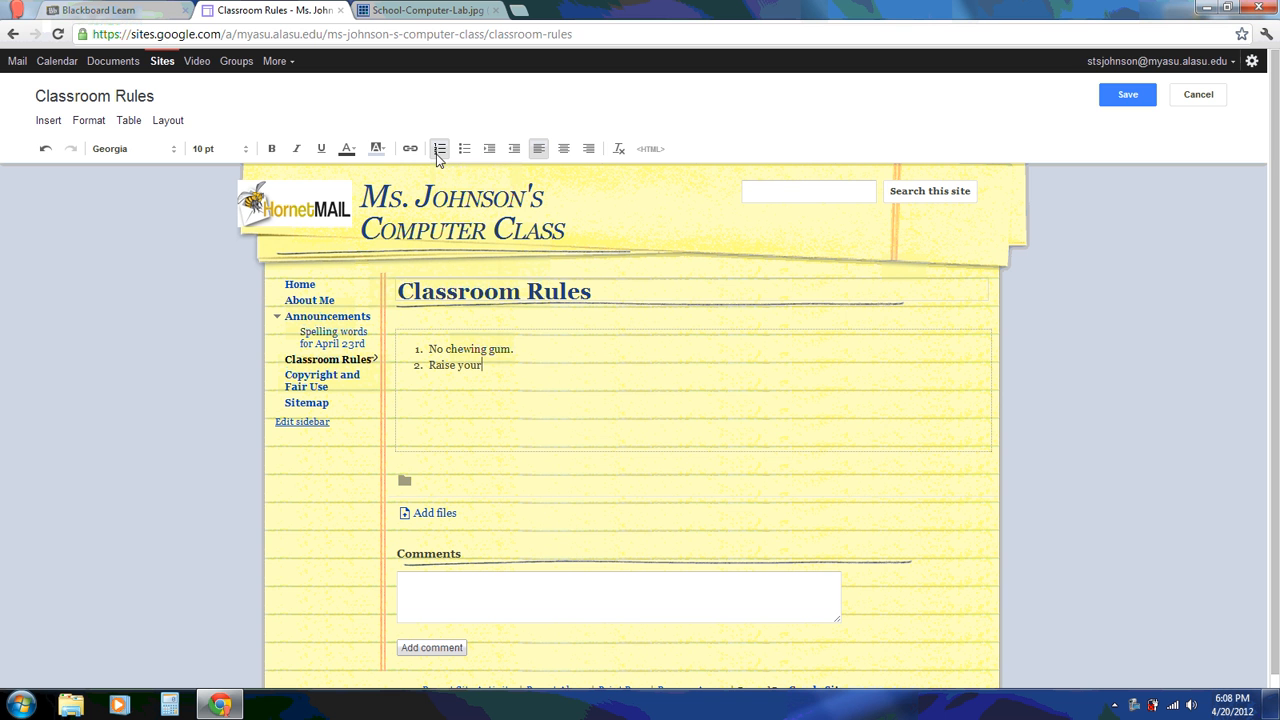
pyautogui.write('hands')
pyautogui.write('.')
pyautogui.write('st Offen')
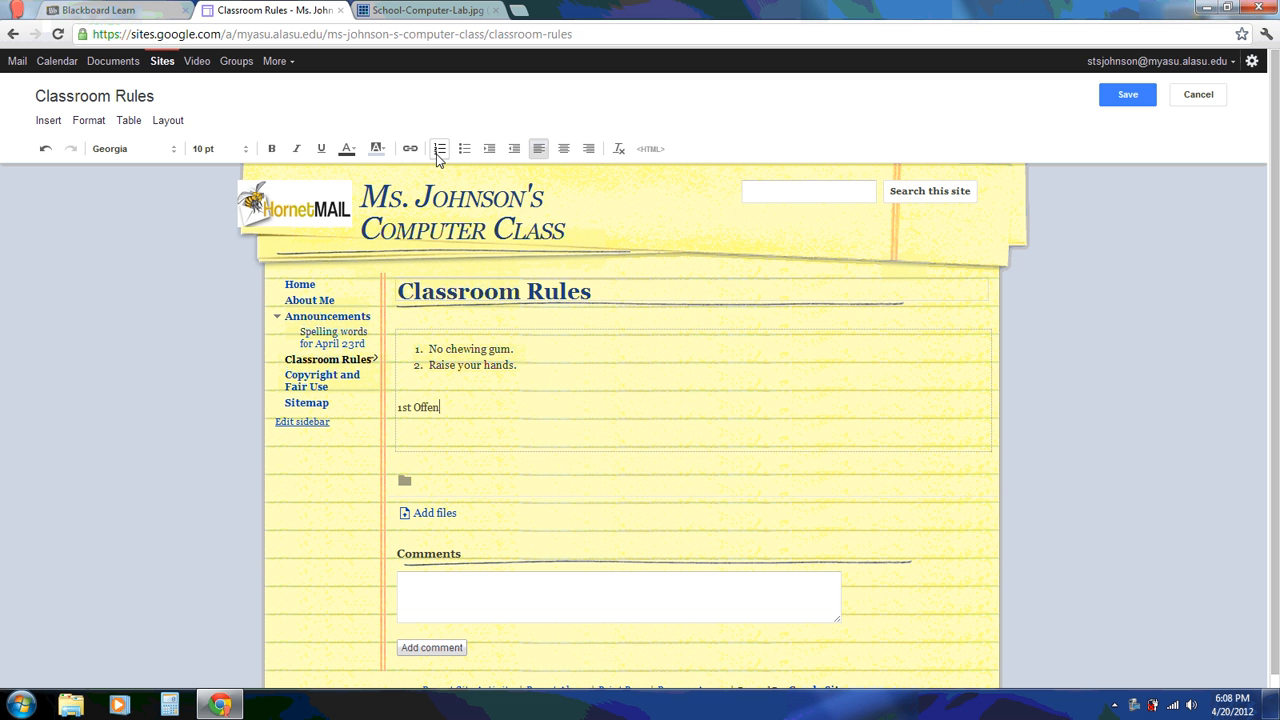
pyautogui.write('se - Verbal warning')
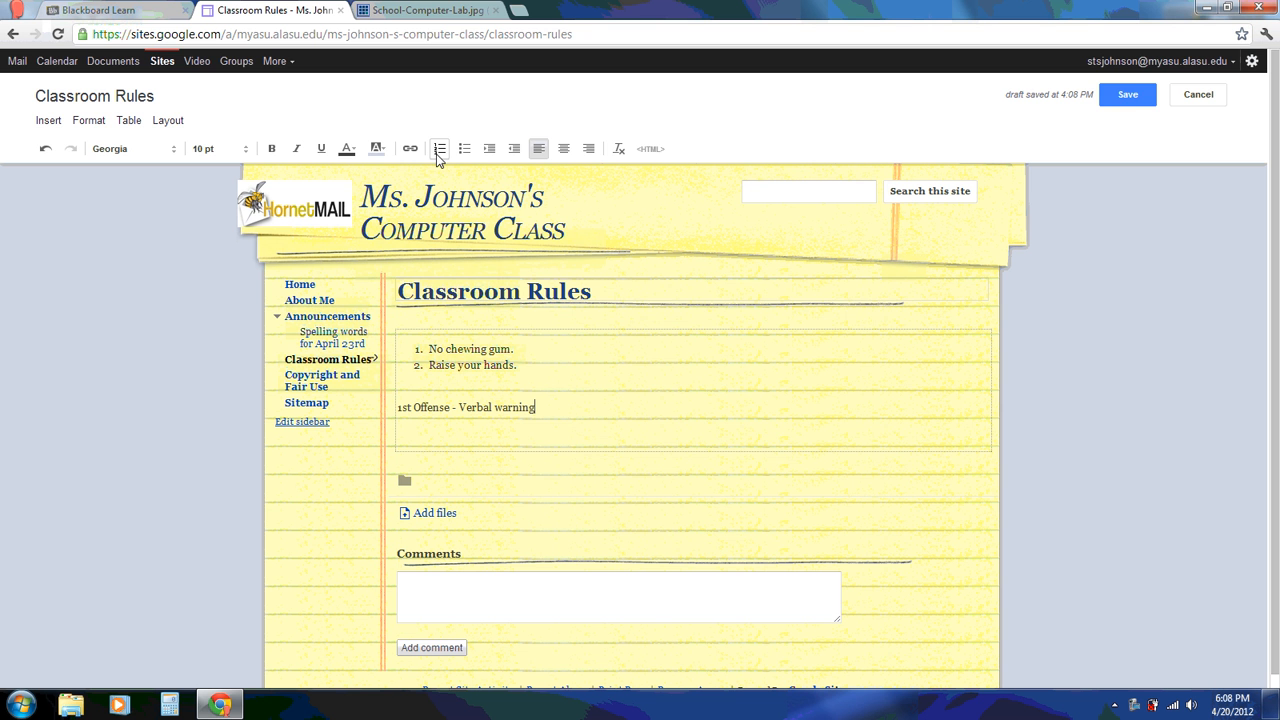
pyautogui.click(1128, 95)
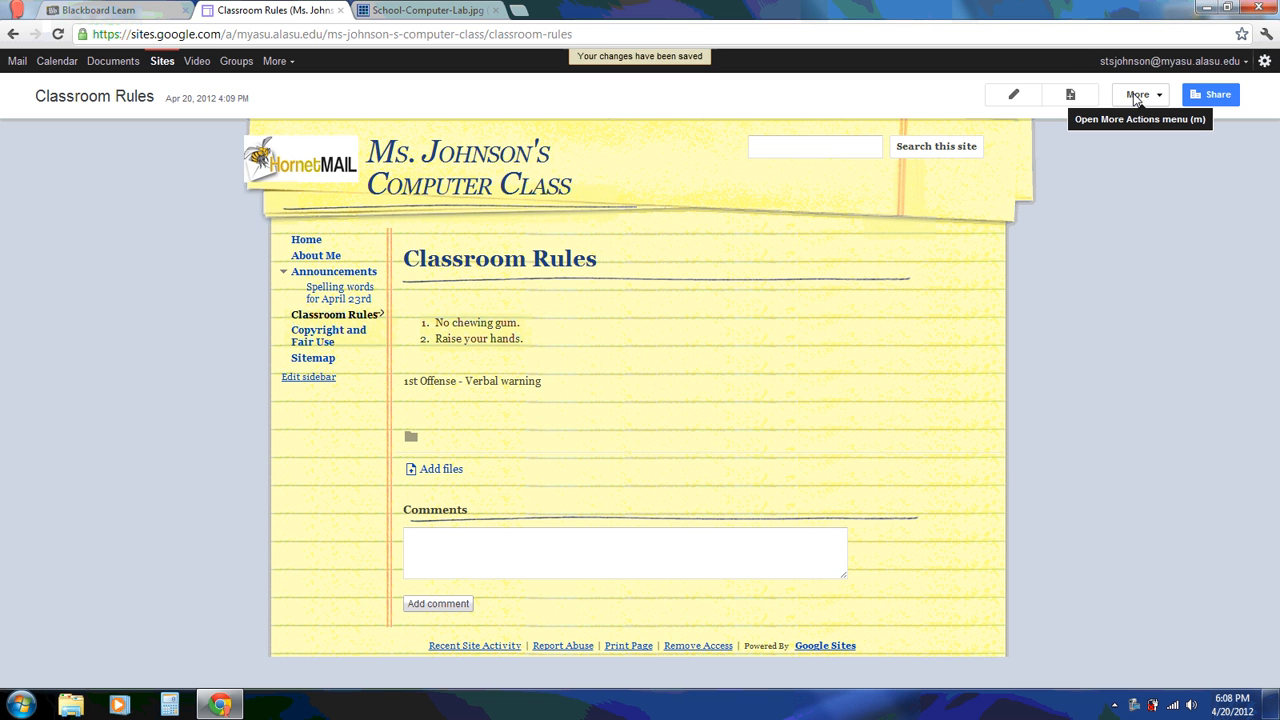
# Create an Assignments page whose body reads 'Homework 10%' and 'Computer Projects', and save it
pyautogui.click(1070, 95)
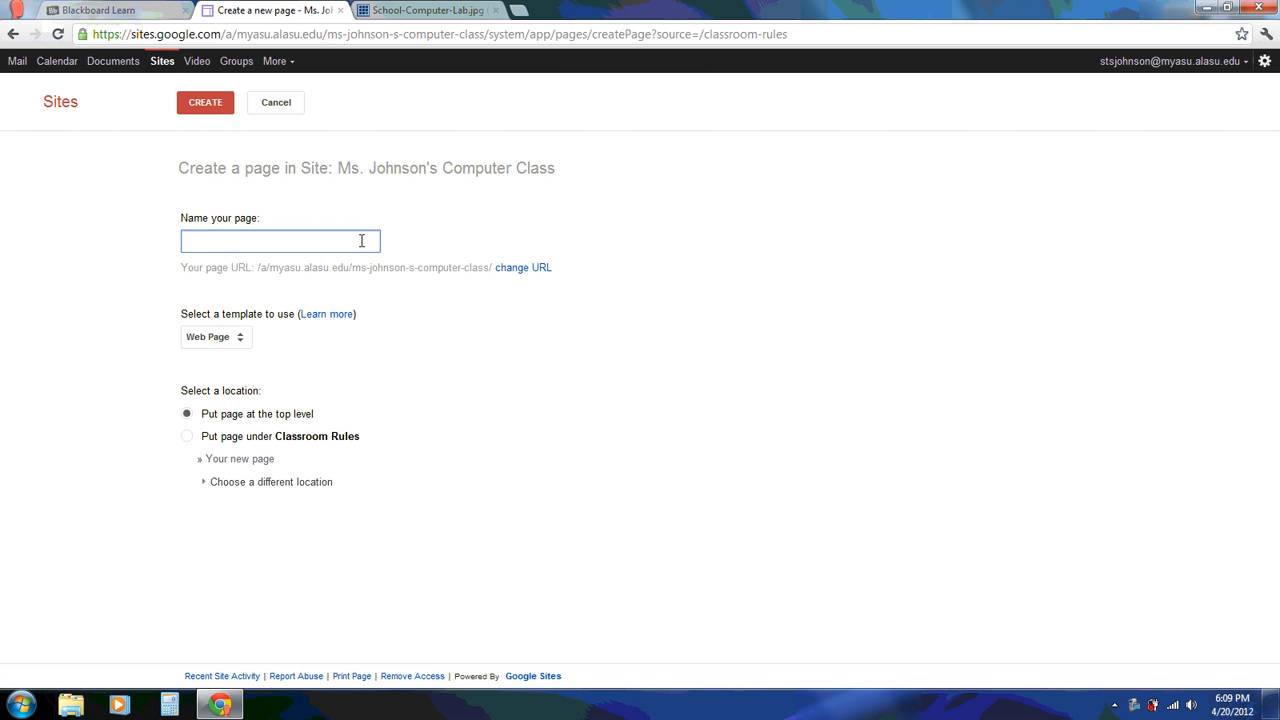
pyautogui.write('Assignments')
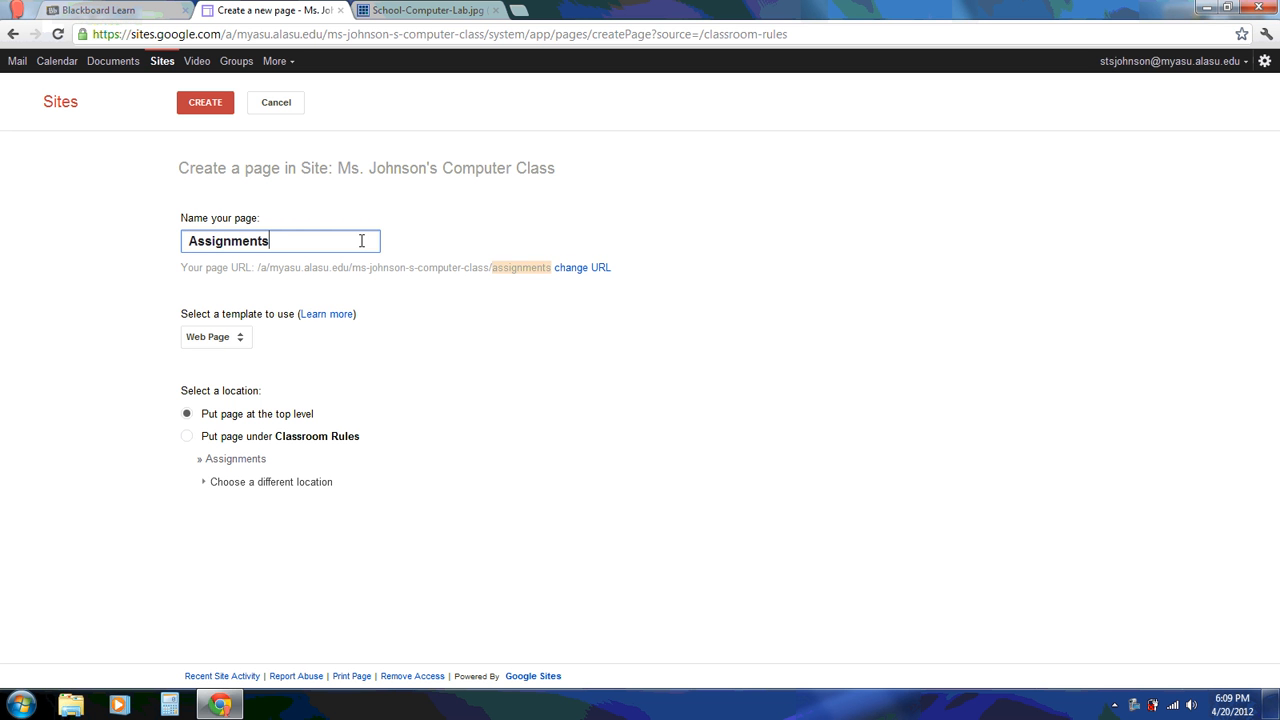
pyautogui.click(206, 103)
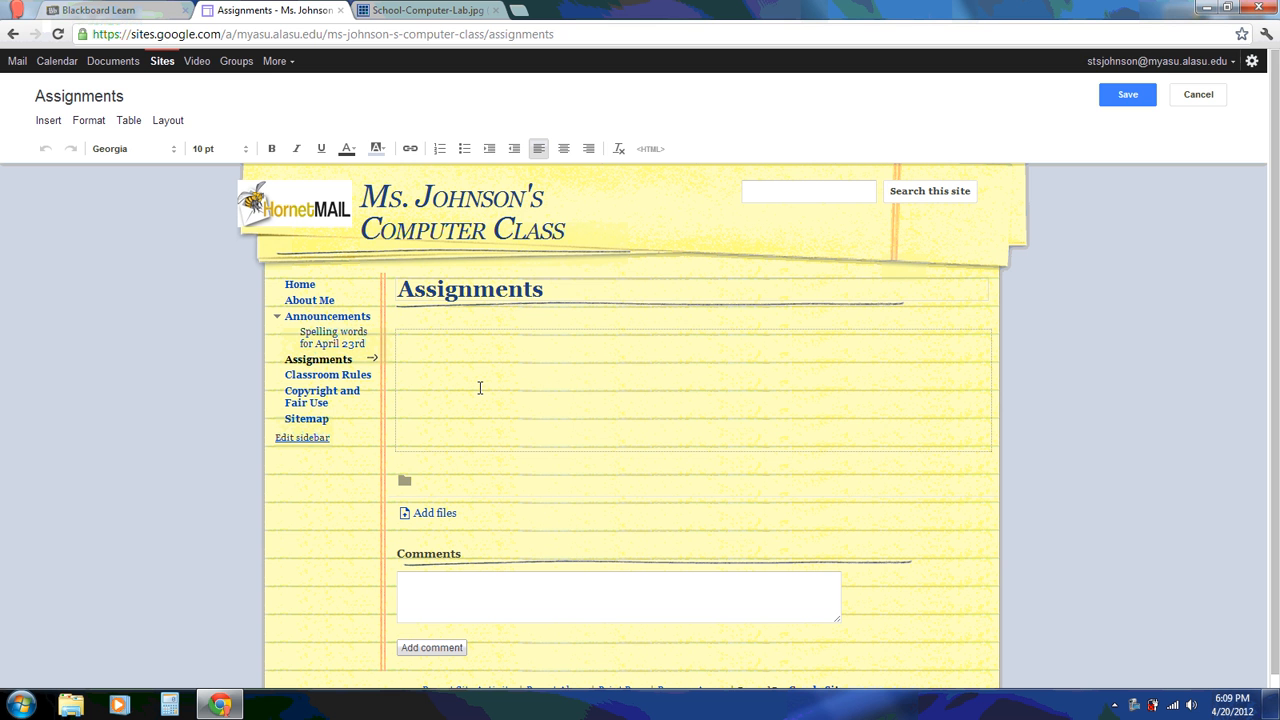
pyautogui.write('Homework   10%')
pyautogui.write('Computer ')
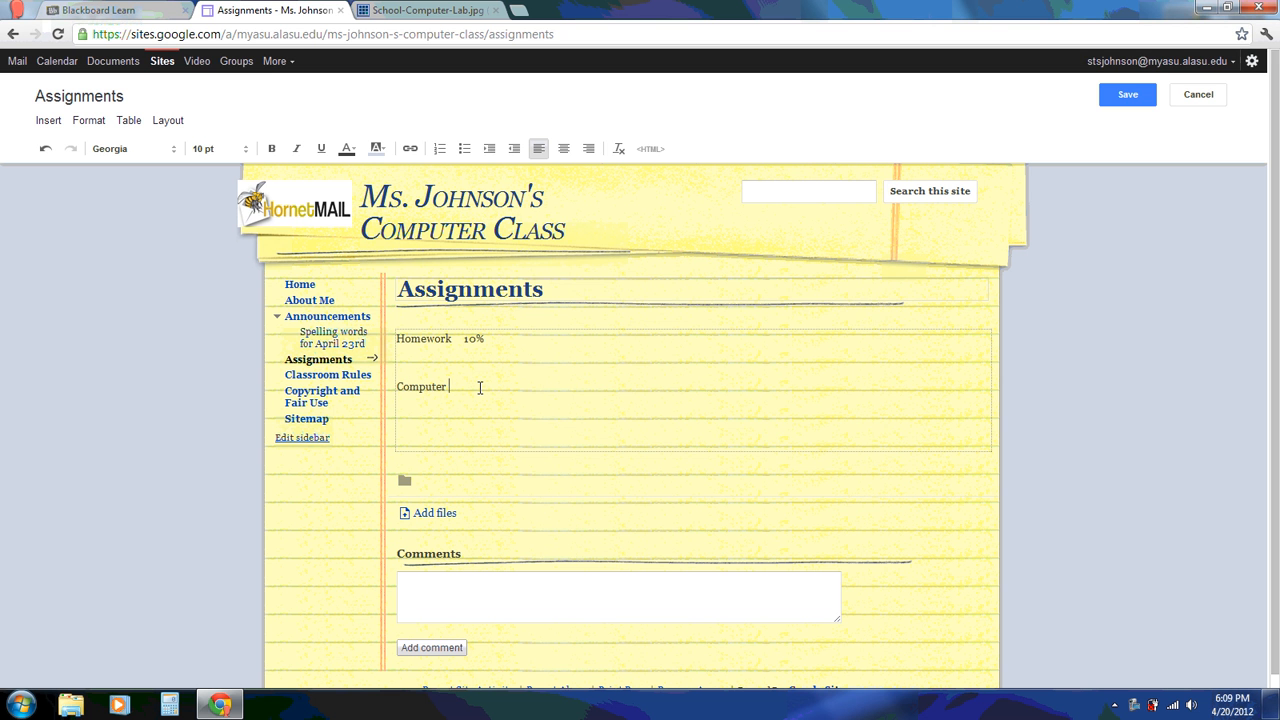
pyautogui.write('Projects:')
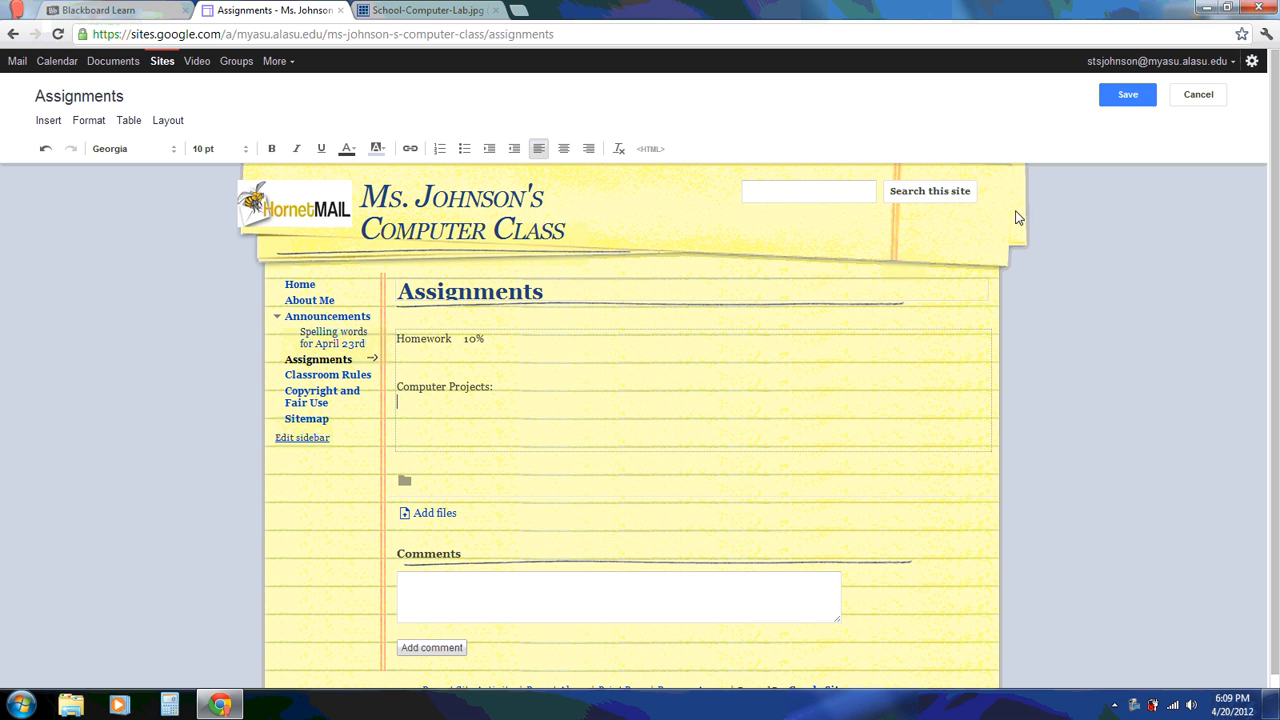
pyautogui.click(1126, 97)
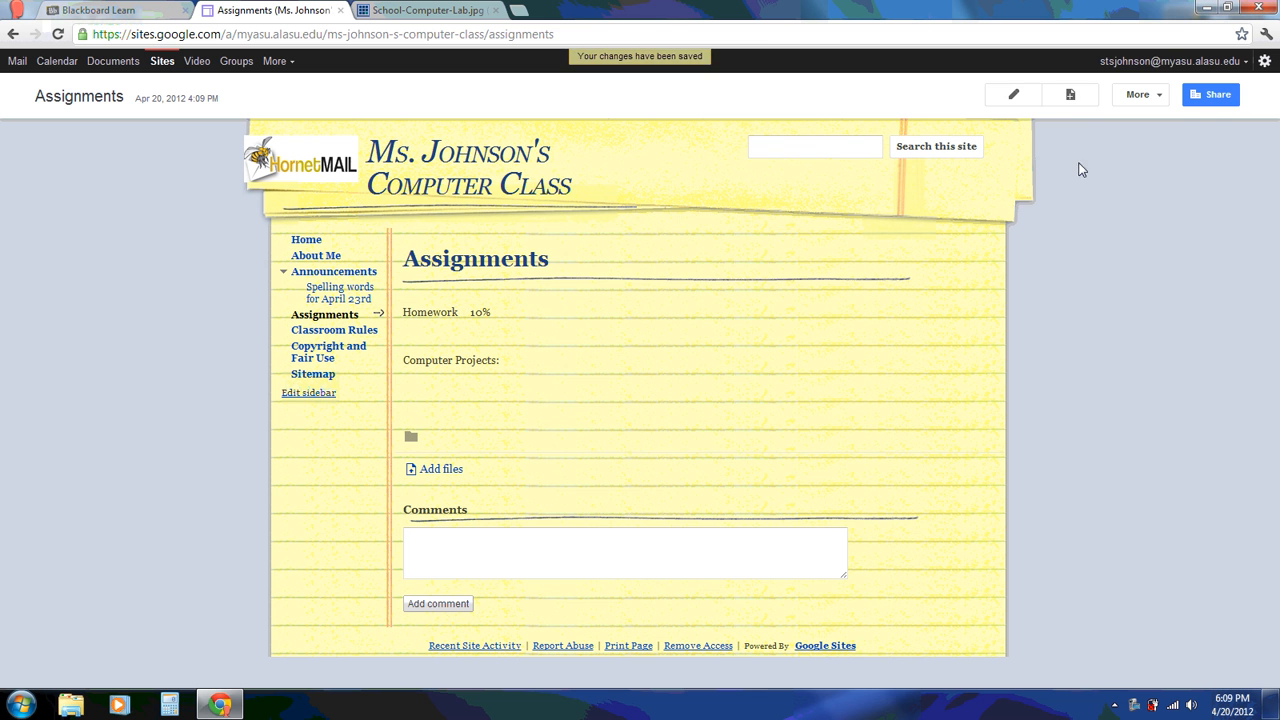
# Create a page named Helpful Links using the List template
pyautogui.click(1070, 97)
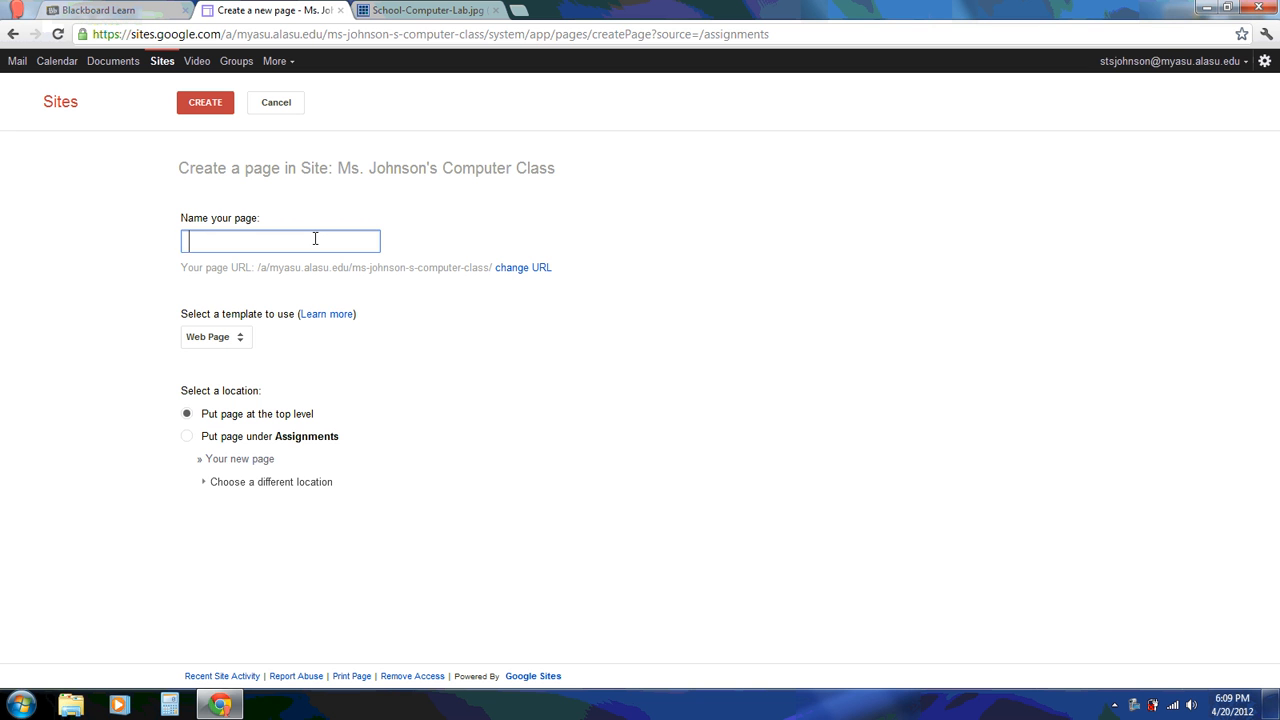
pyautogui.write('Helpful Links')
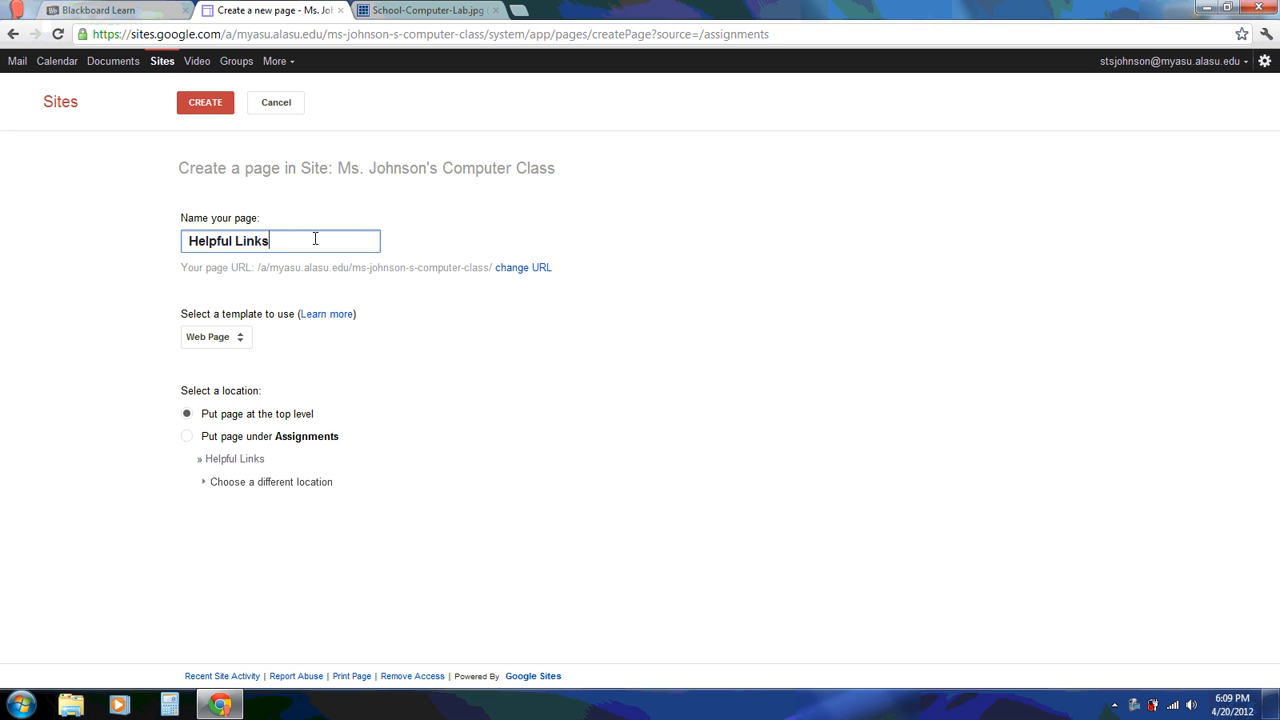
pyautogui.moveTo(186, 320); pyautogui.dragTo(296, 320)
pyautogui.click(244, 341)
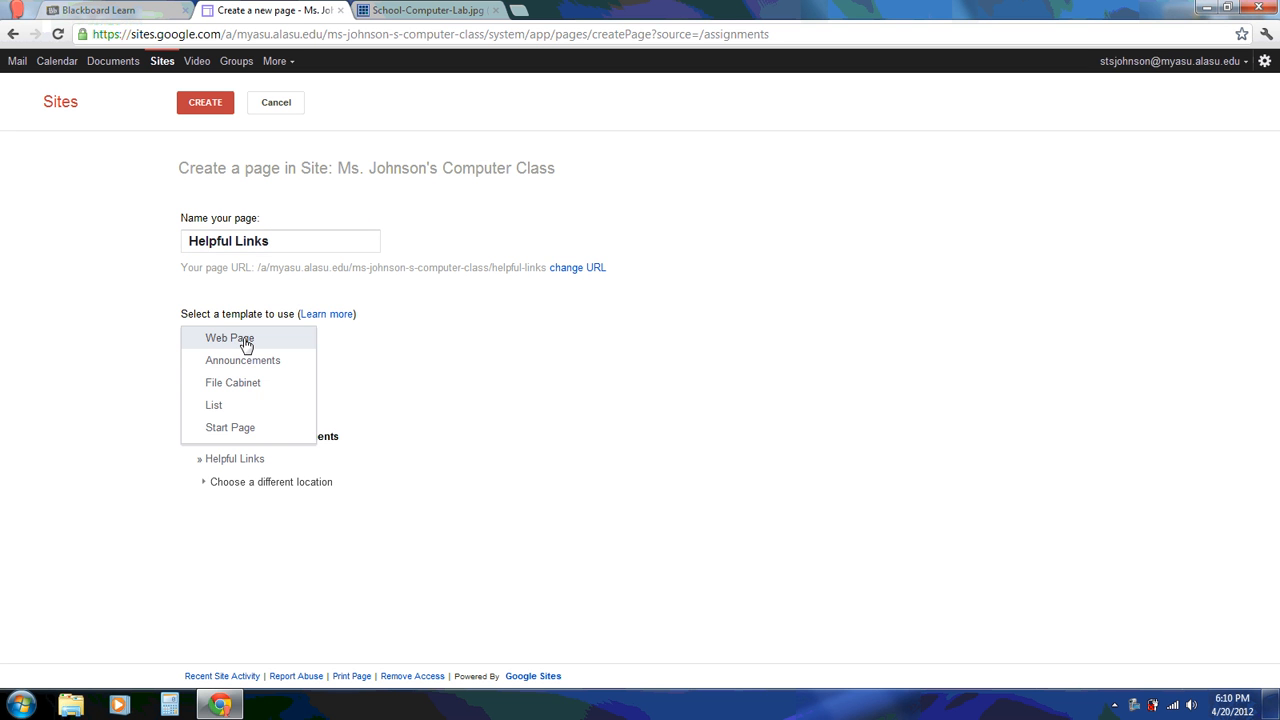
pyautogui.click(221, 405)
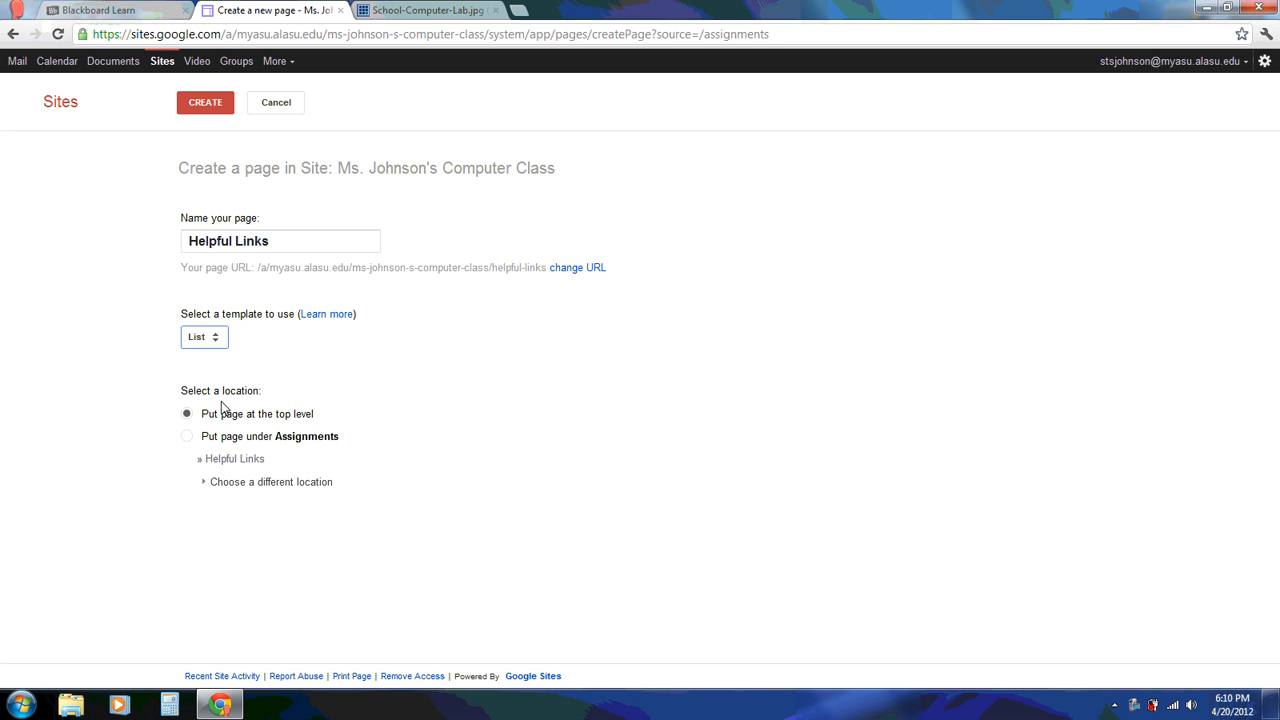
pyautogui.click(207, 104)
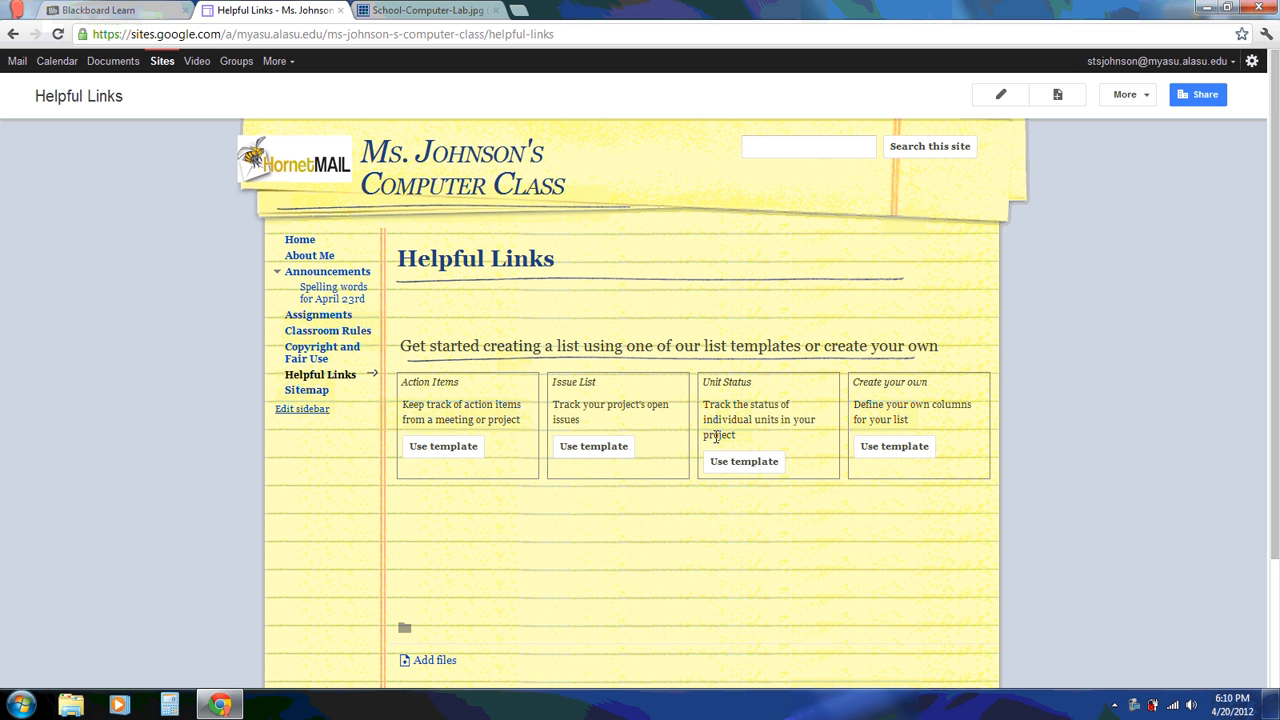
pyautogui.moveTo(859, 382); pyautogui.dragTo(934, 385)
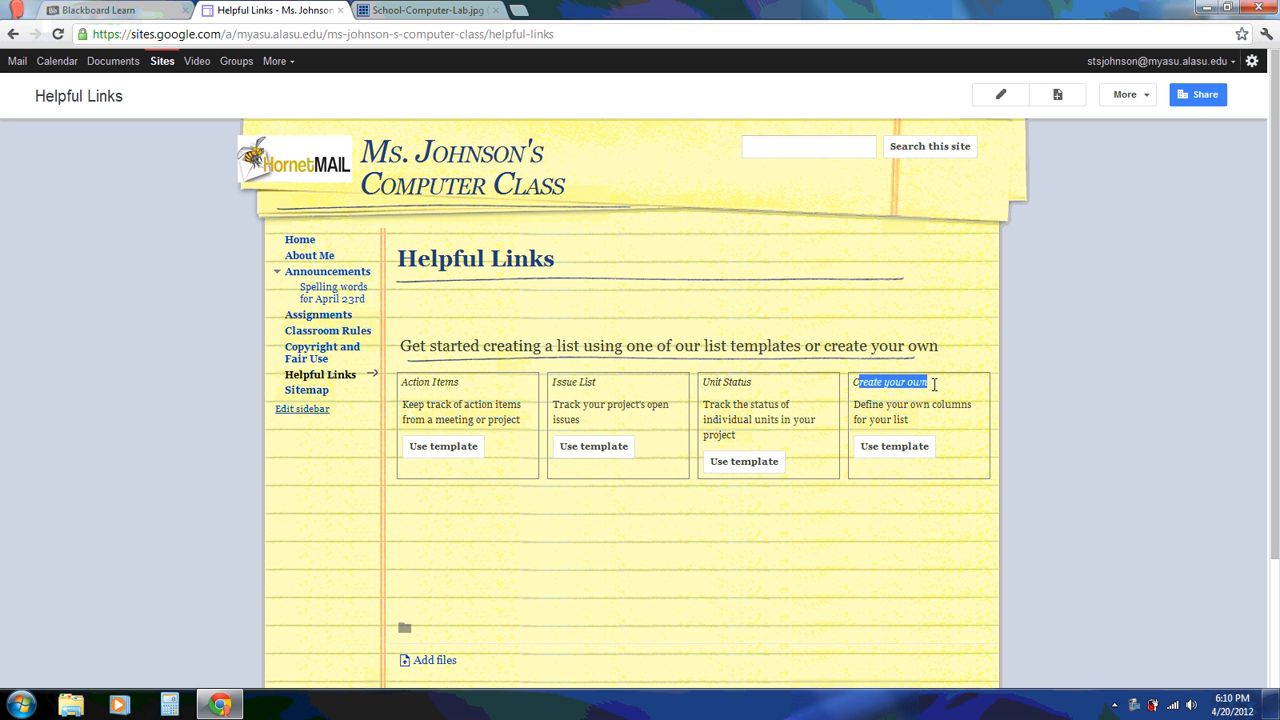
# Set up a custom list with Website Name, Website Address (URL type) and Description columns
pyautogui.click(894, 446)
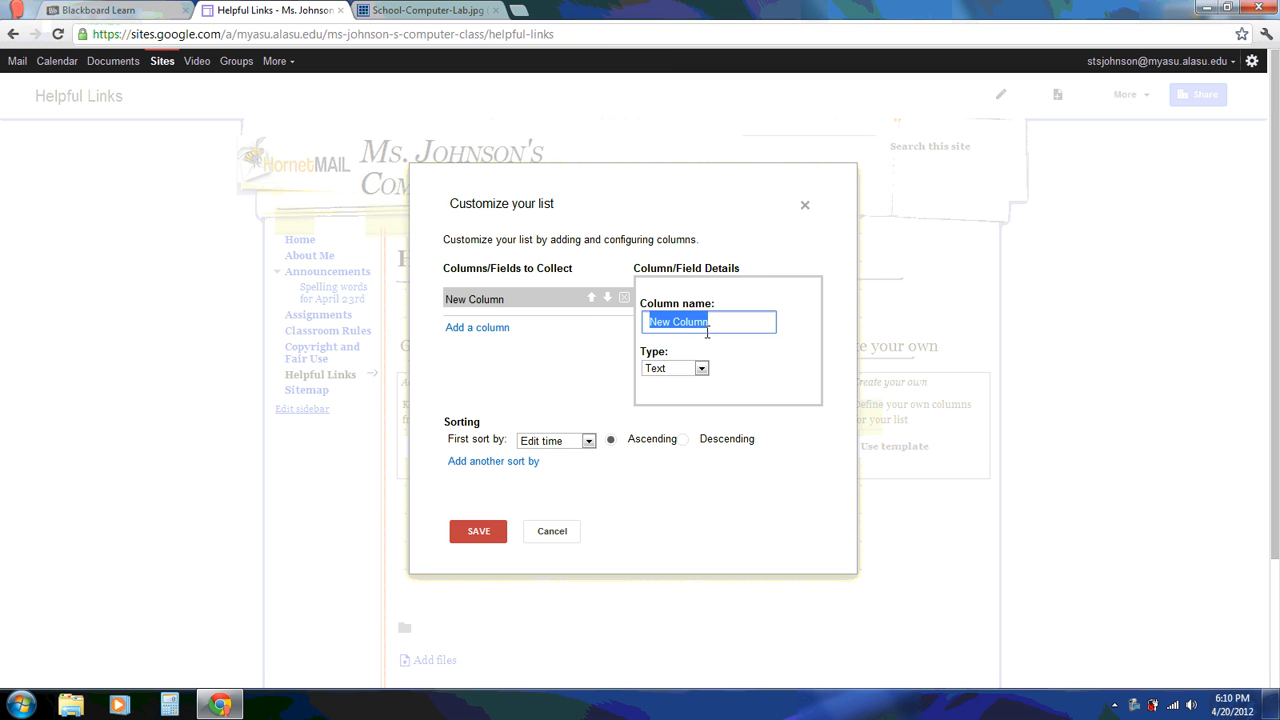
pyautogui.write('W')
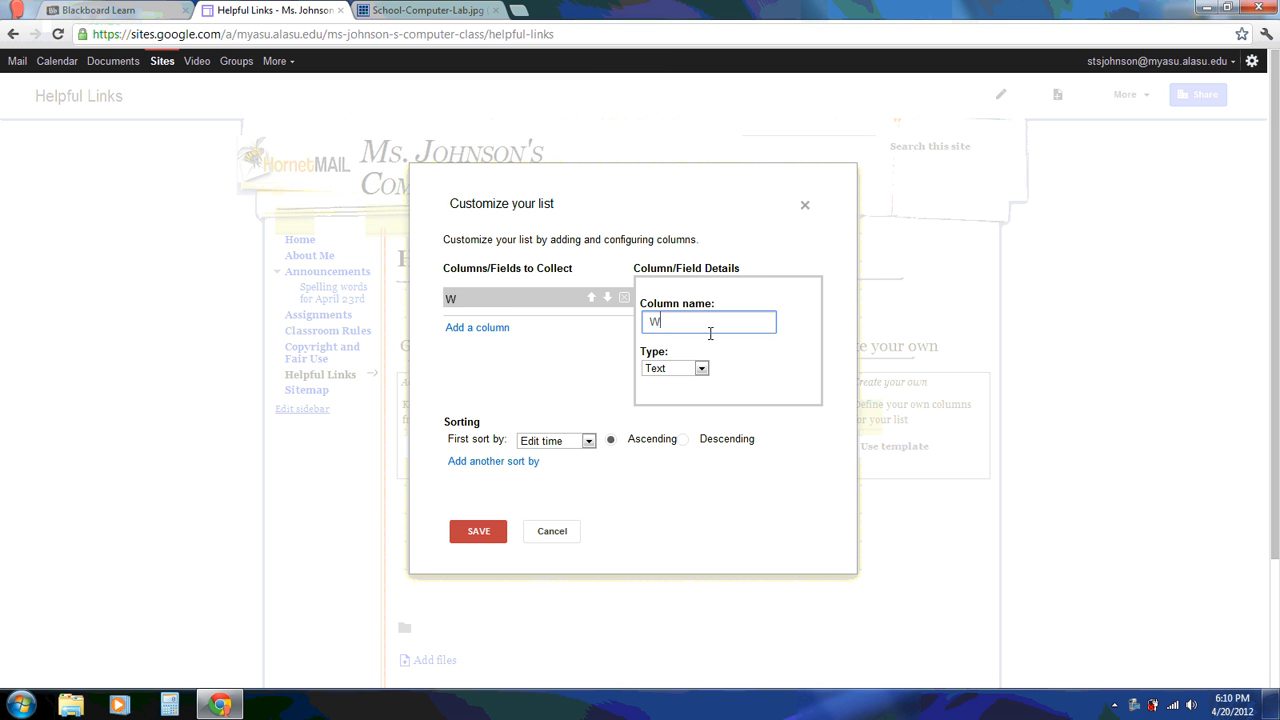
pyautogui.write('ebsite Name')
pyautogui.click(481, 332)
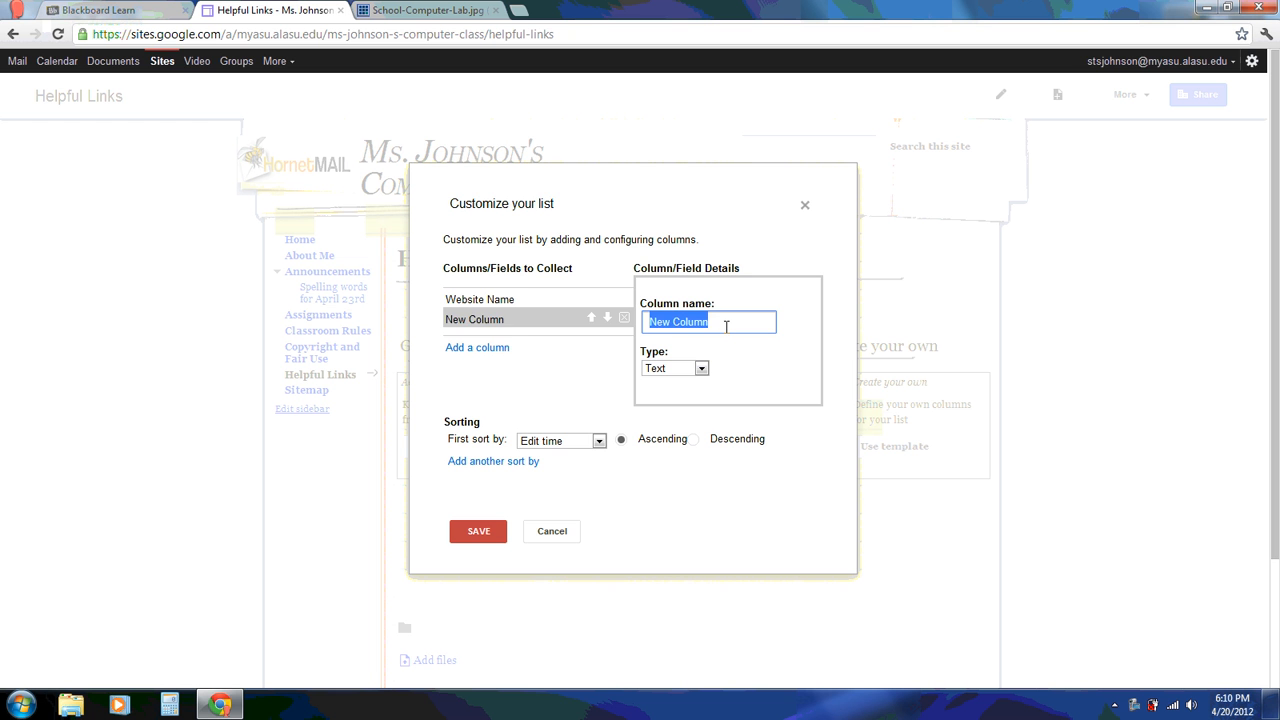
pyautogui.write('Website ')
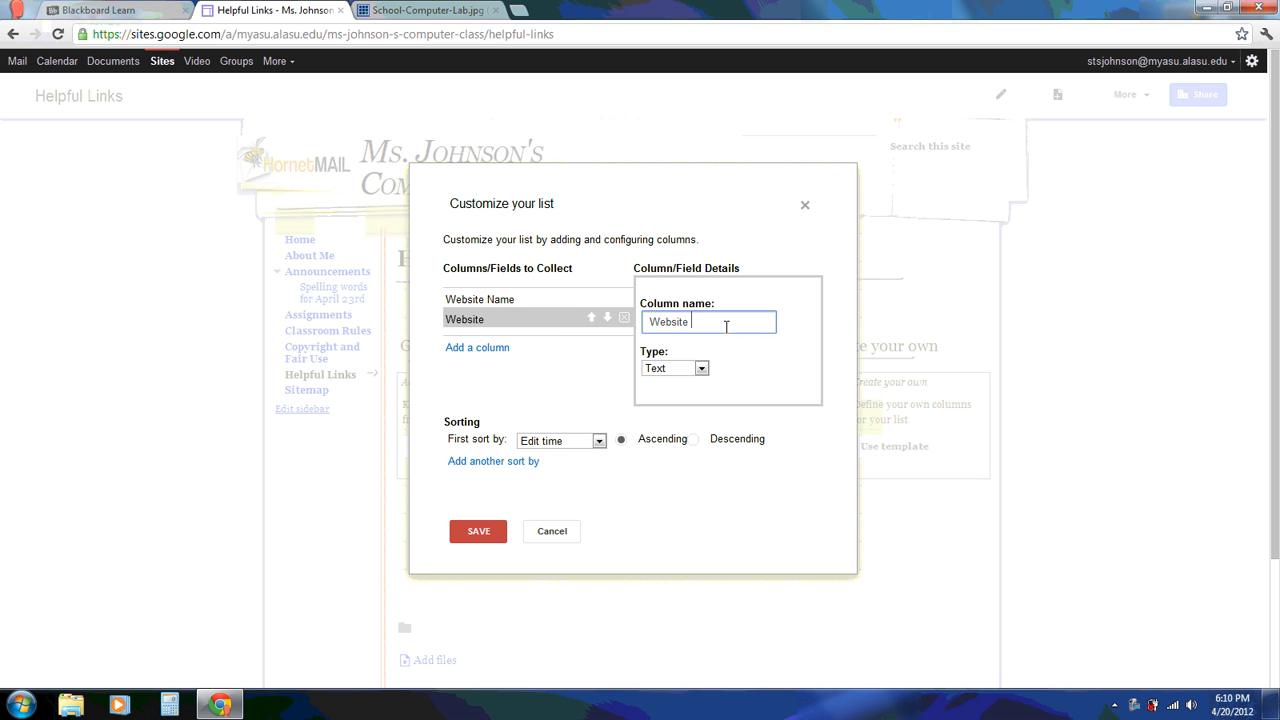
pyautogui.write('Address')
pyautogui.click(701, 368)
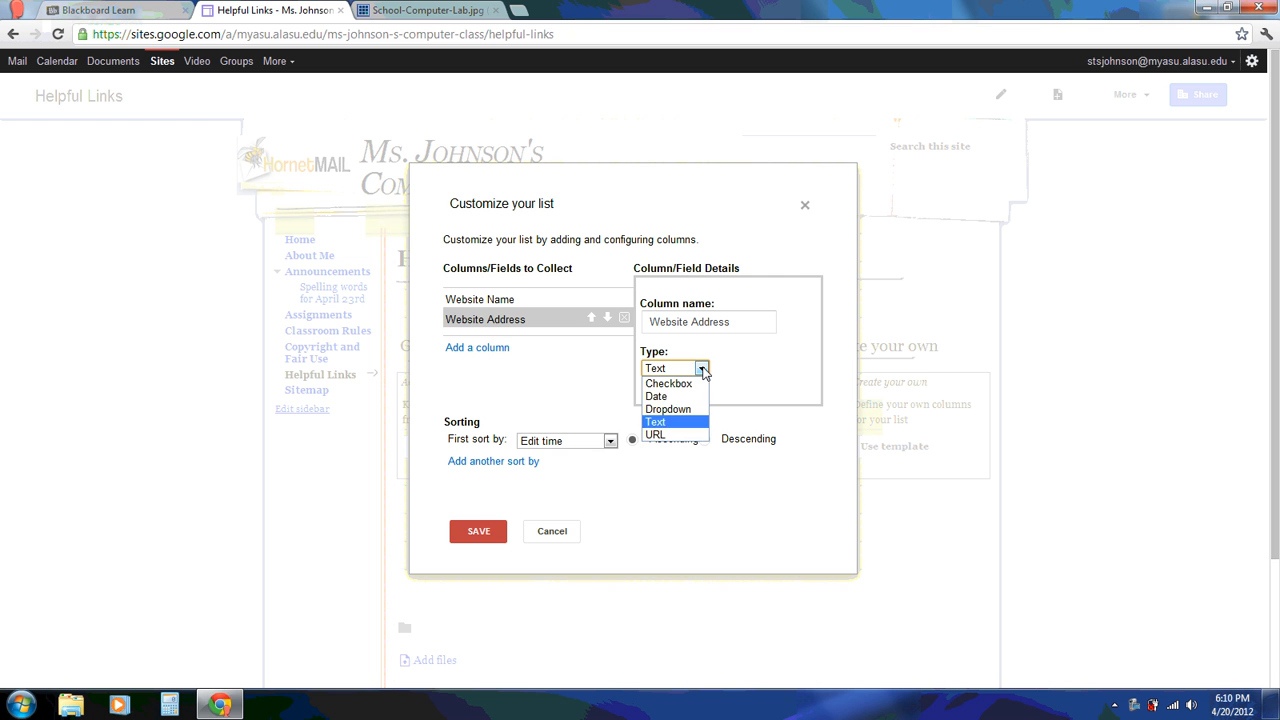
pyautogui.click(661, 436)
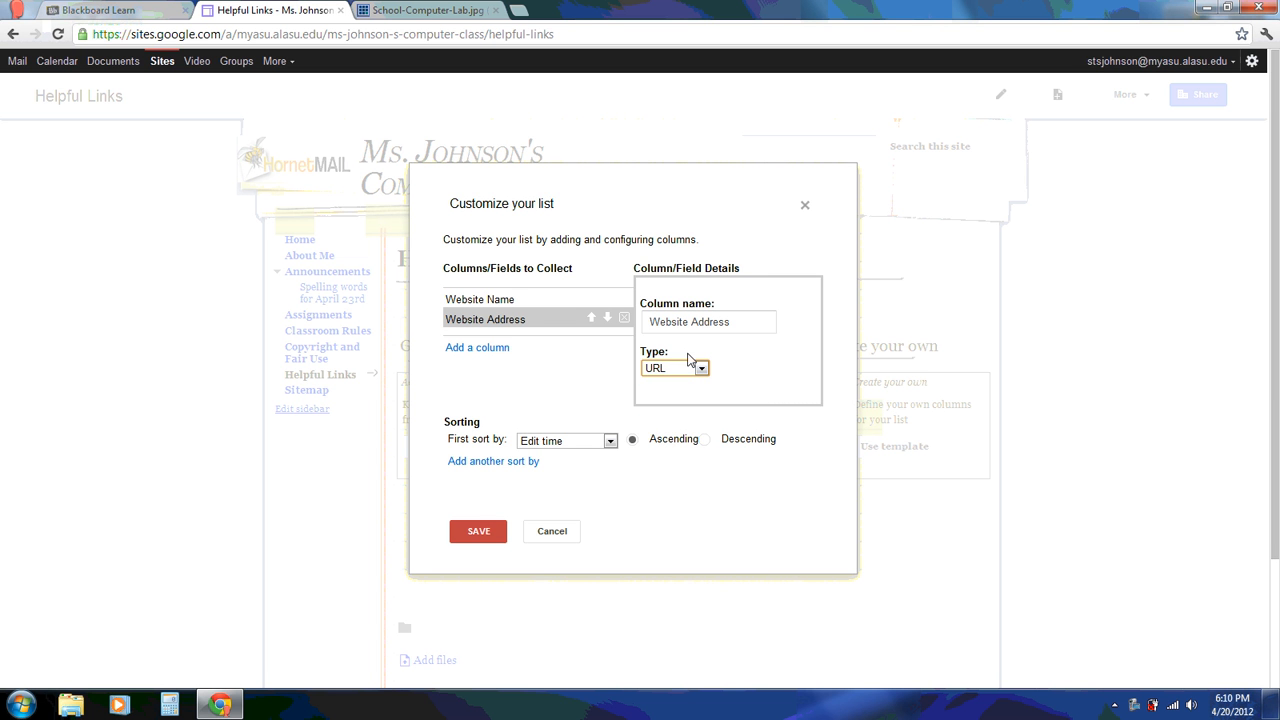
pyautogui.click(476, 348)
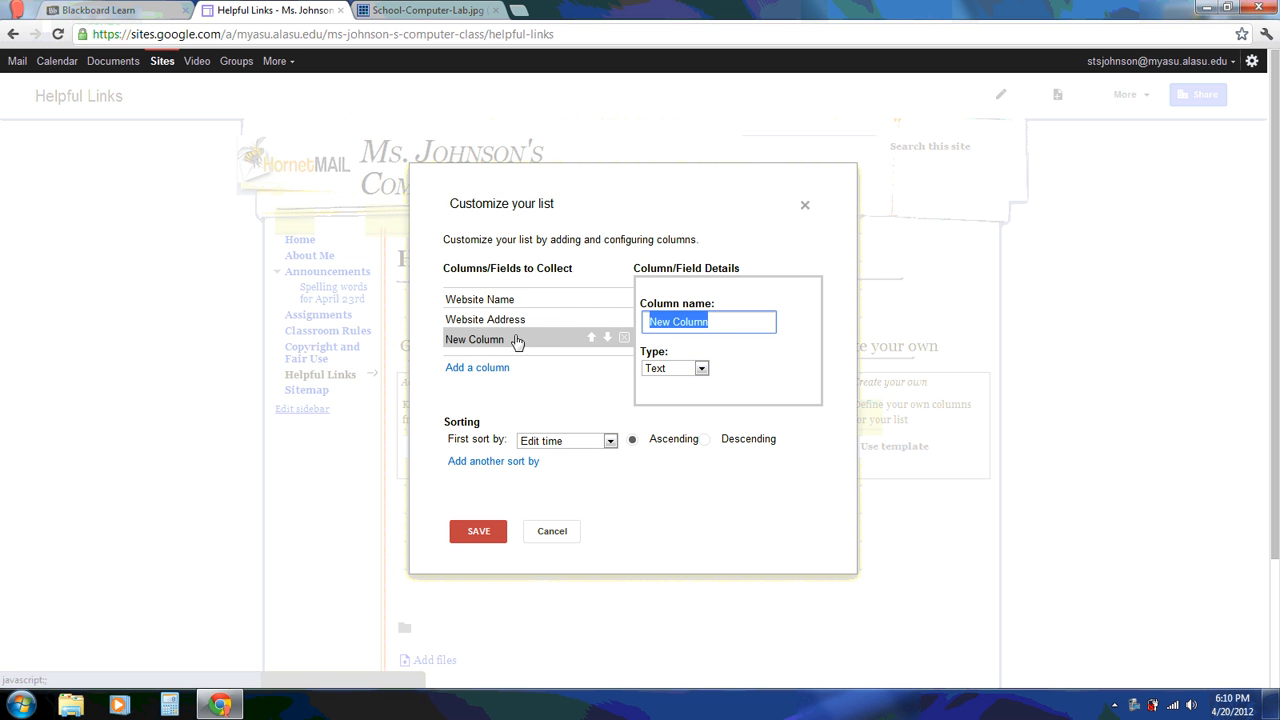
pyautogui.write('Desc')
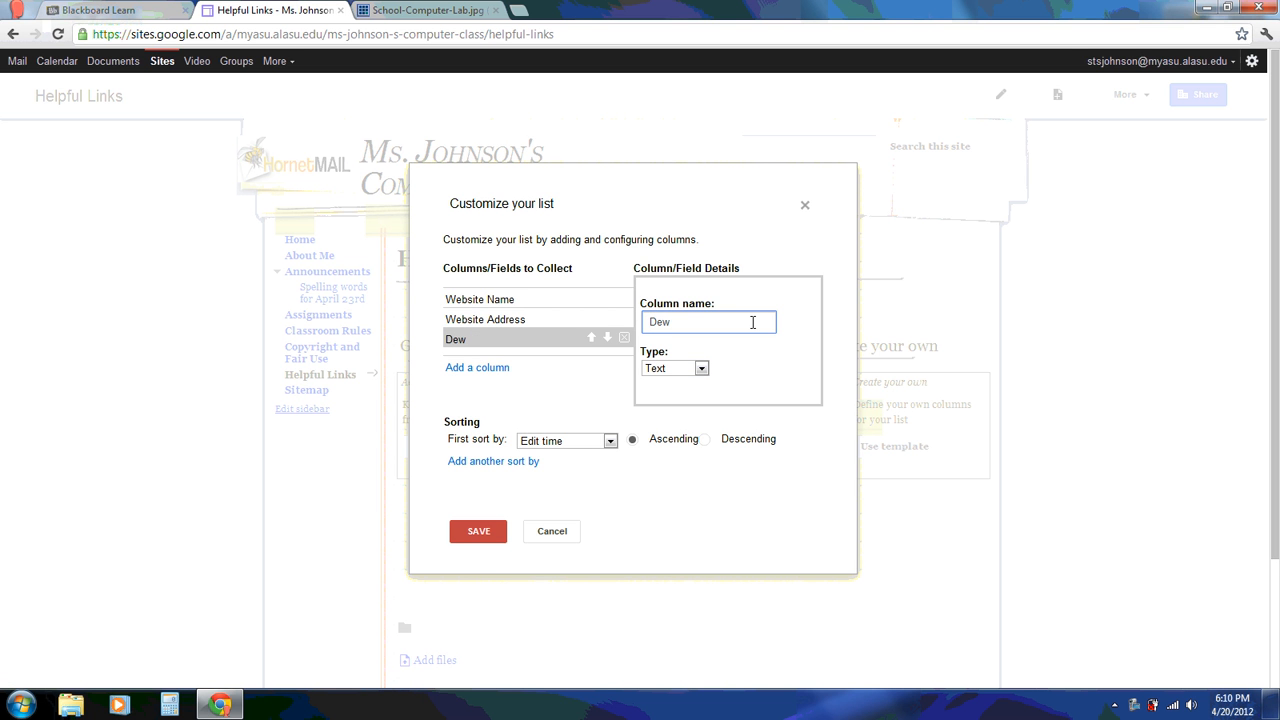
pyautogui.write('ription')
pyautogui.click(476, 532)
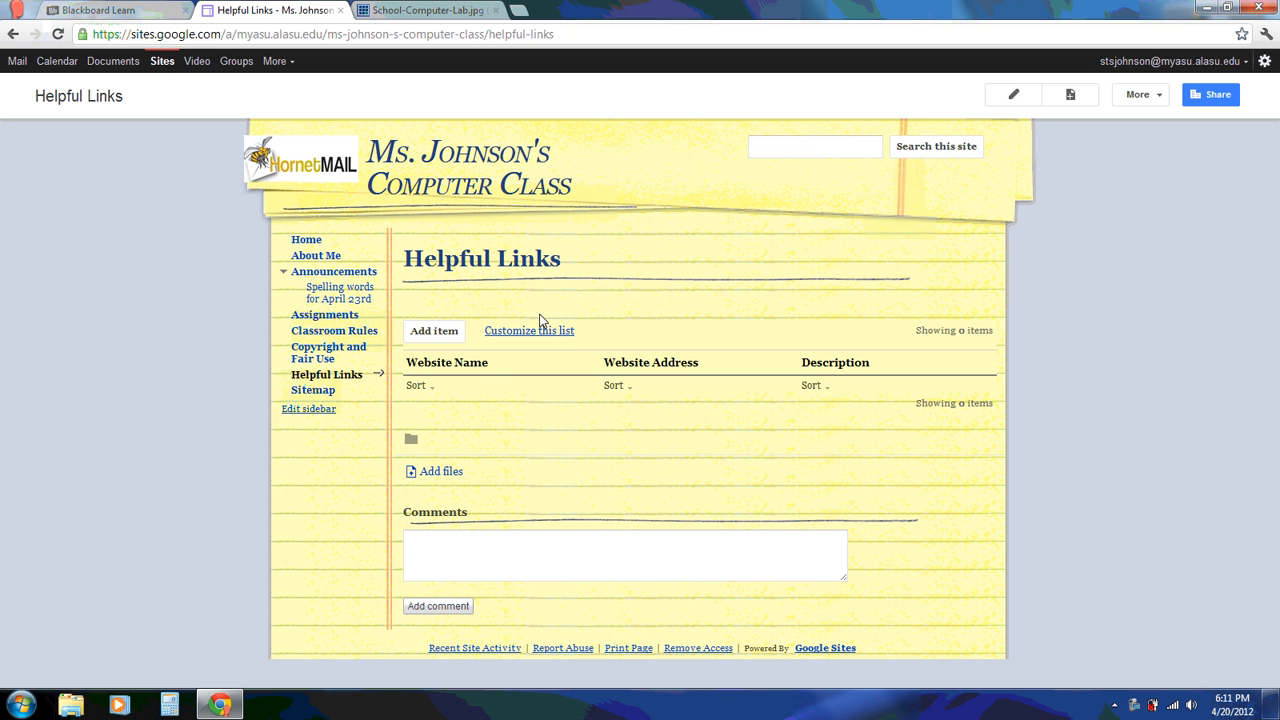
pyautogui.click(432, 333)
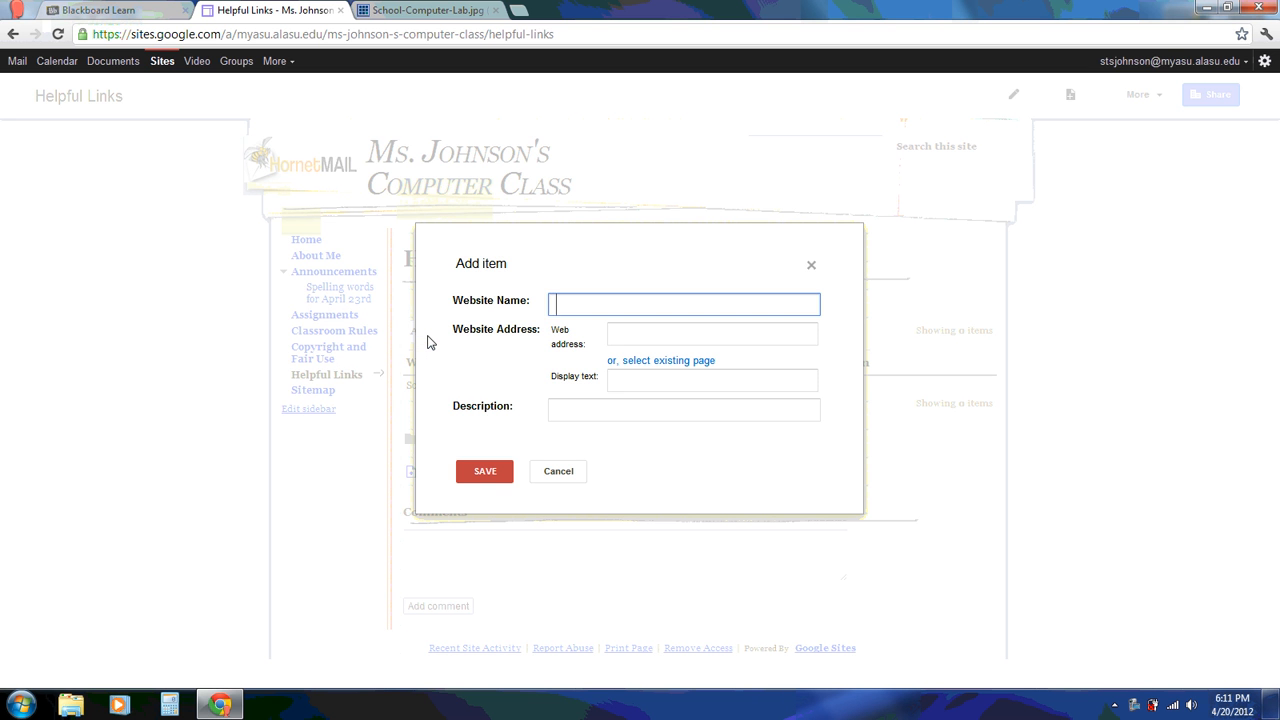
pyautogui.write('Alabama Virtual Library')
pyautogui.click(632, 338)
pyautogui.write('http')
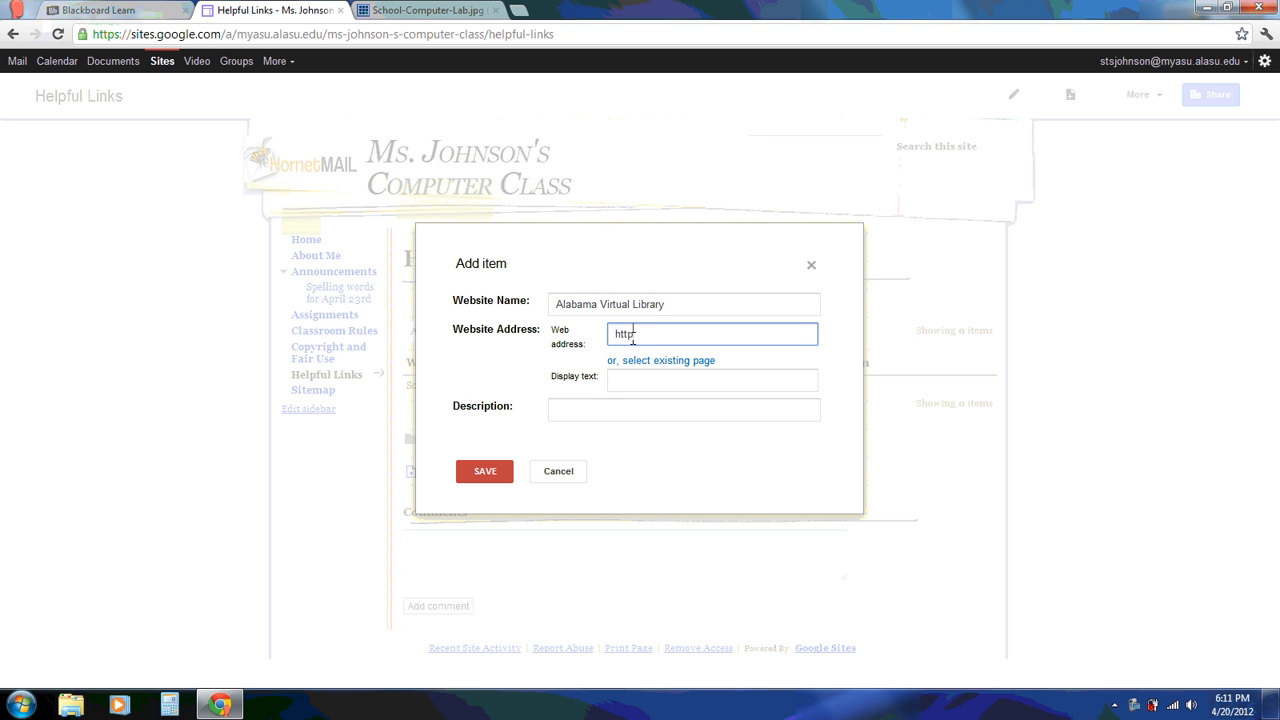
pyautogui.write('://www.avl.lib.al.us')
pyautogui.click(590, 416)
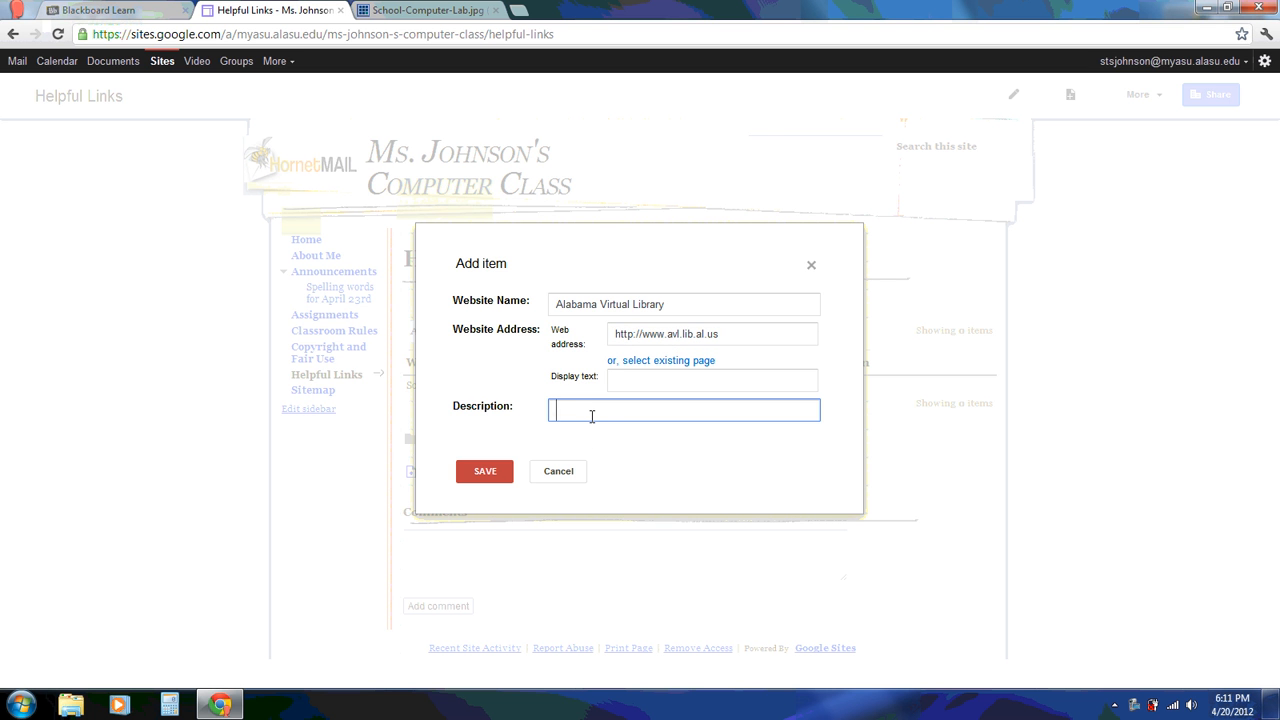
pyautogui.write('This is a free resources fo')
pyautogui.press('BackSpace')
pyautogui.press('BackSpace')
pyautogui.press('BackSpace')
pyautogui.press('BackSpace')
pyautogui.write('for all citizens in the')
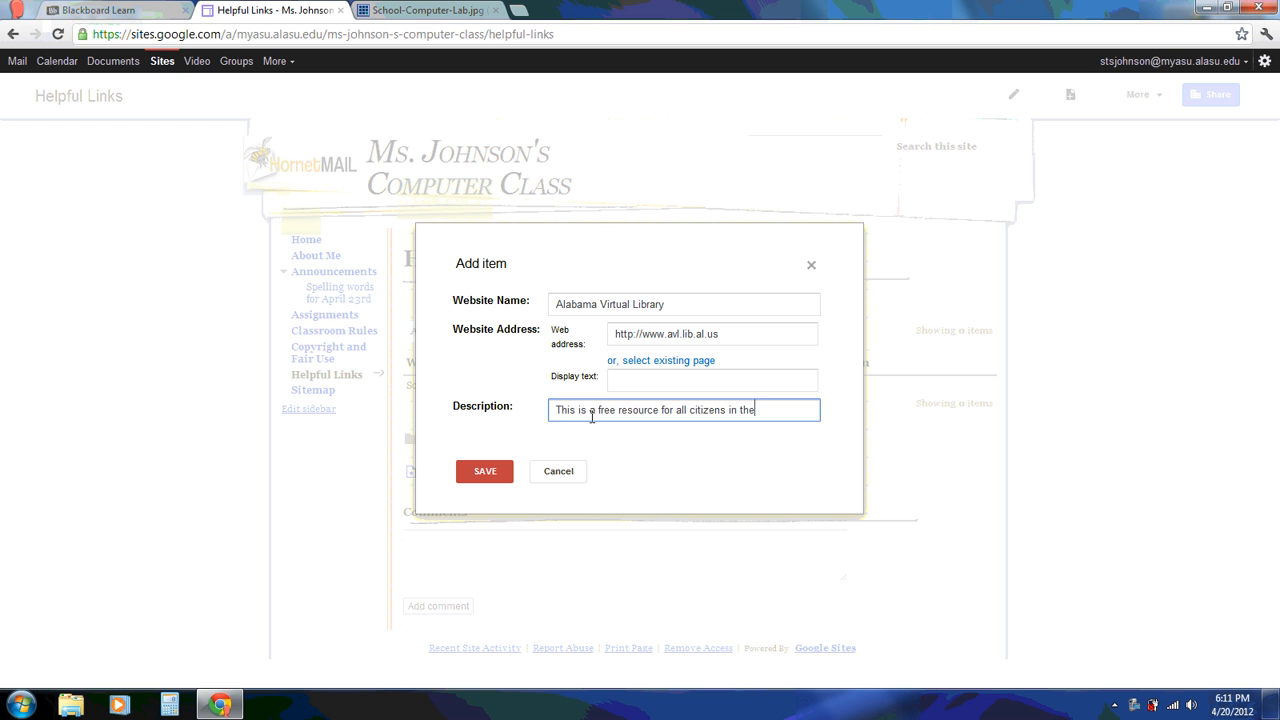
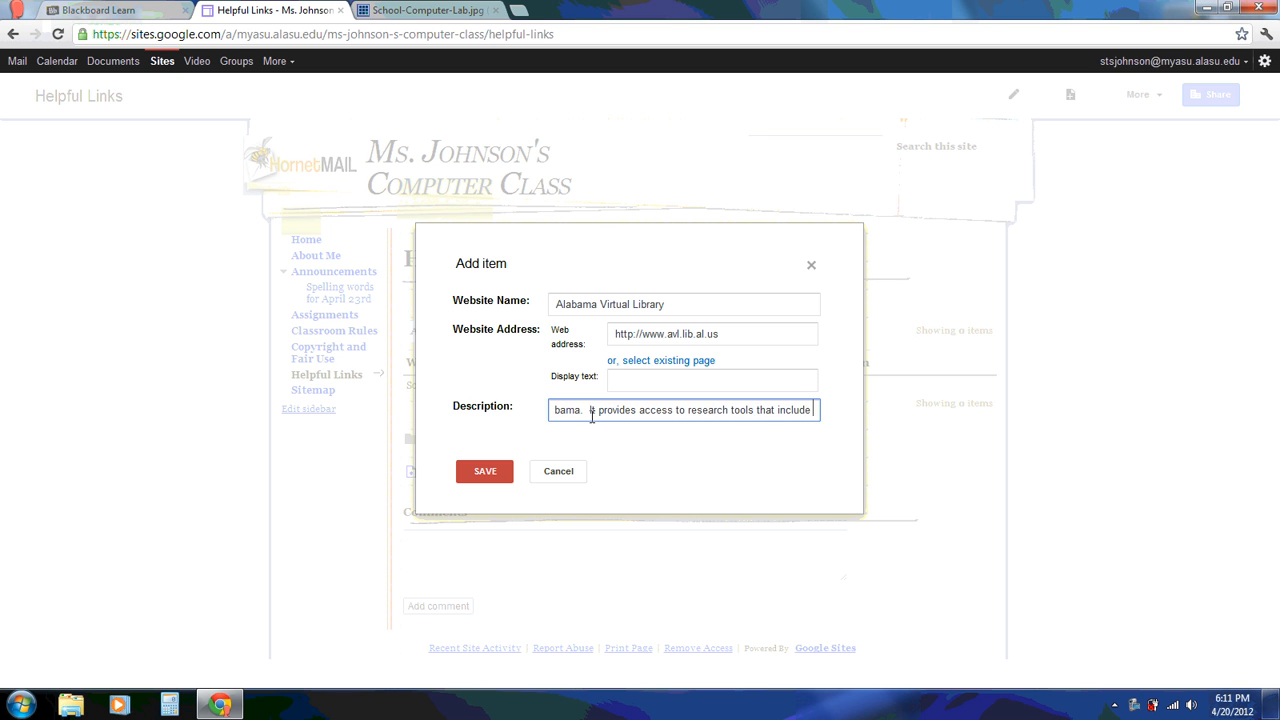
# Finish the Alabama Virtual Library description (encyclopedias, magazines, journals, atlases and more) and save the entry
pyautogui.write('encyc')
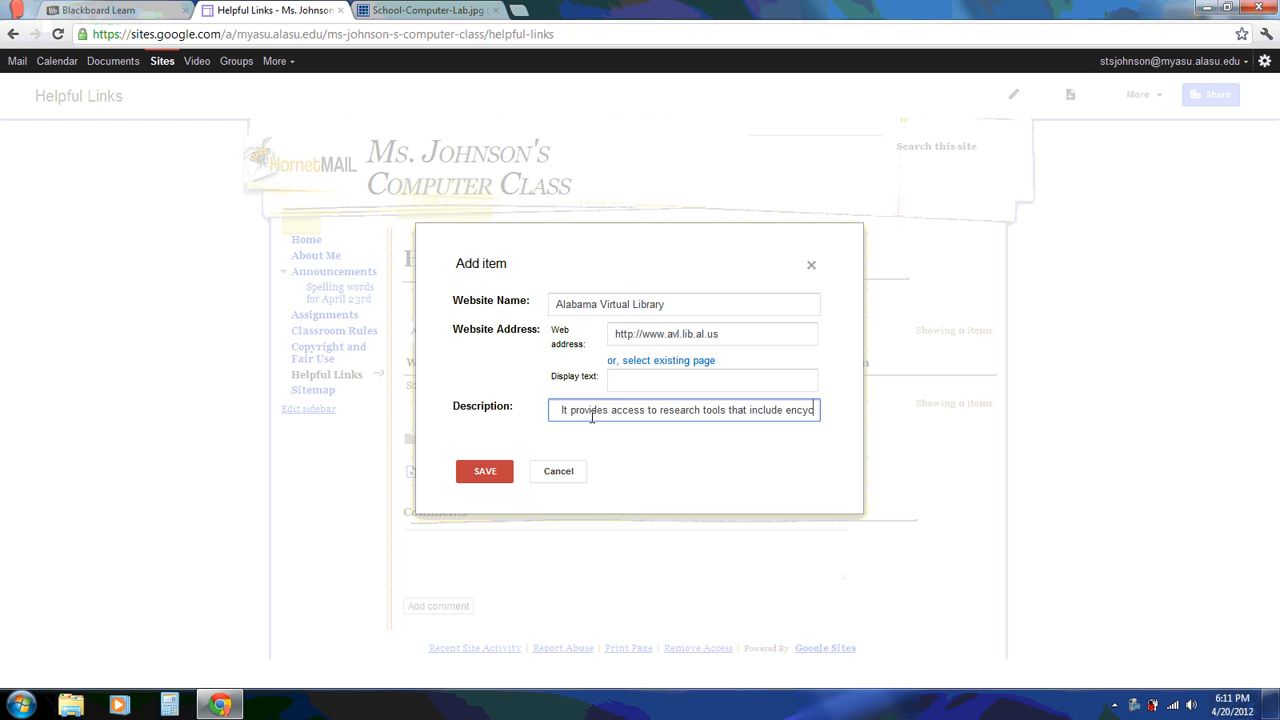
pyautogui.write('lopedias, ')
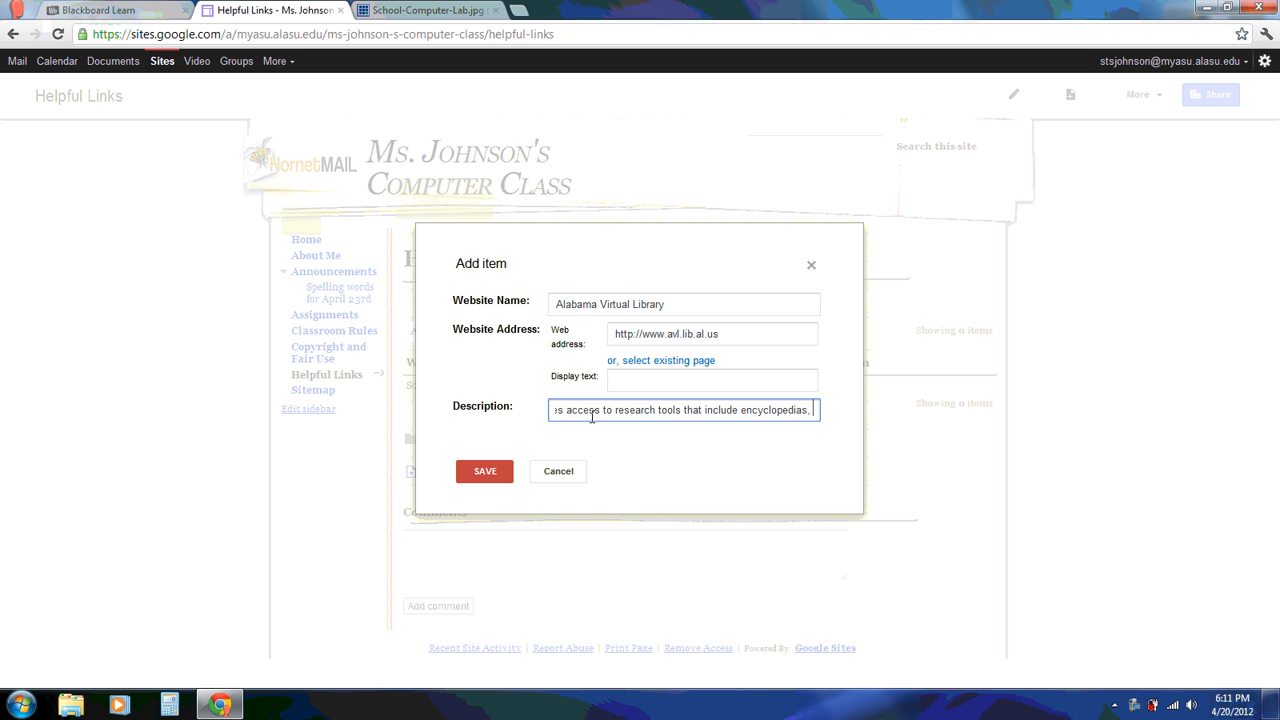
pyautogui.write('magaz')
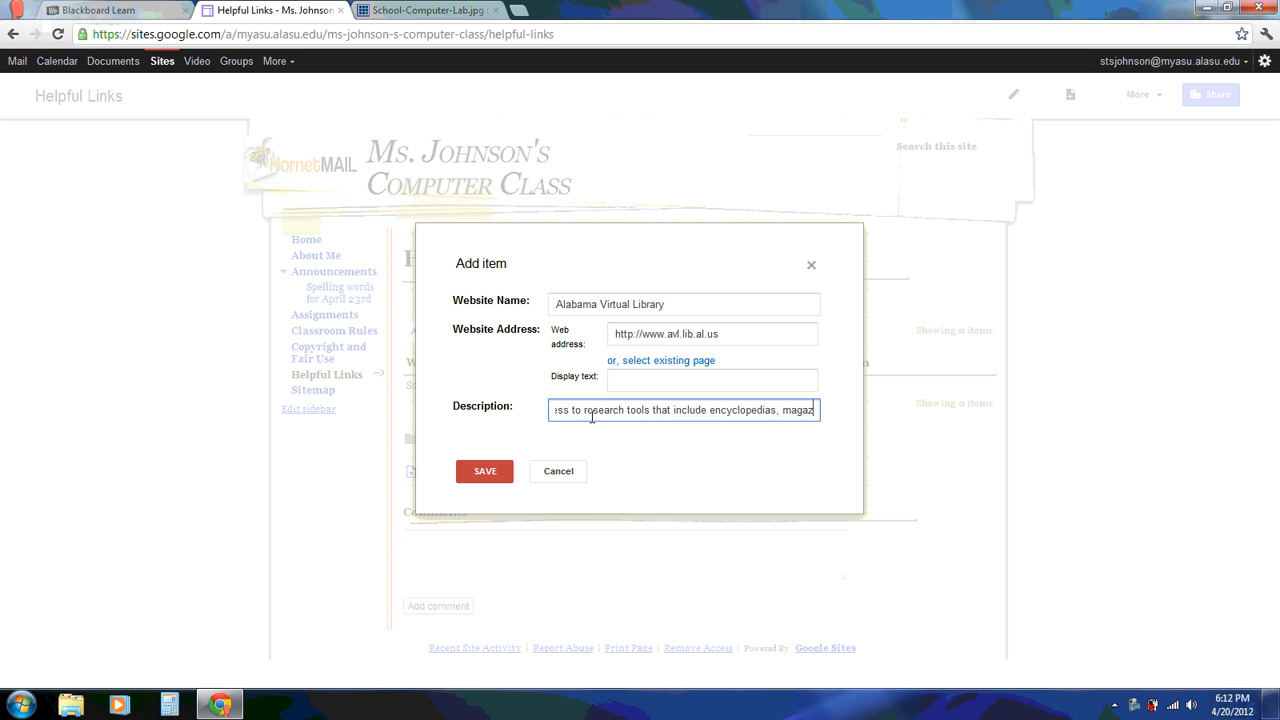
pyautogui.write('ines, ')
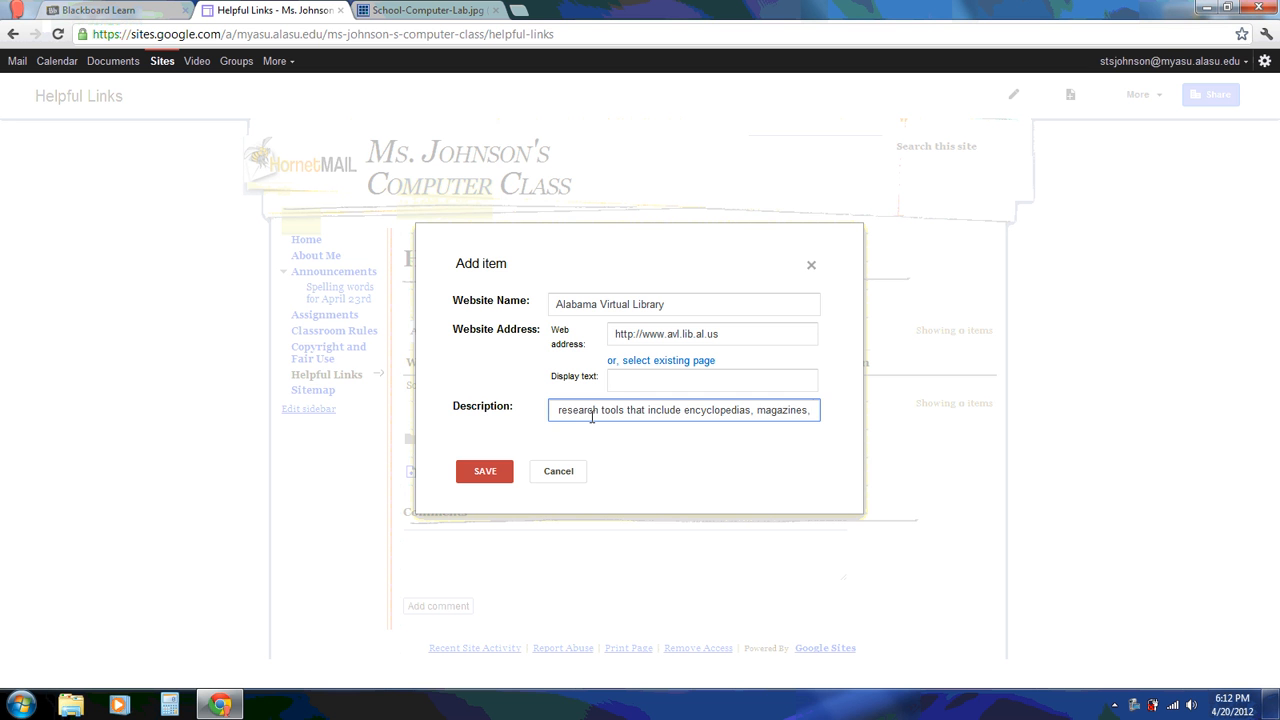
pyautogui.write('journals')
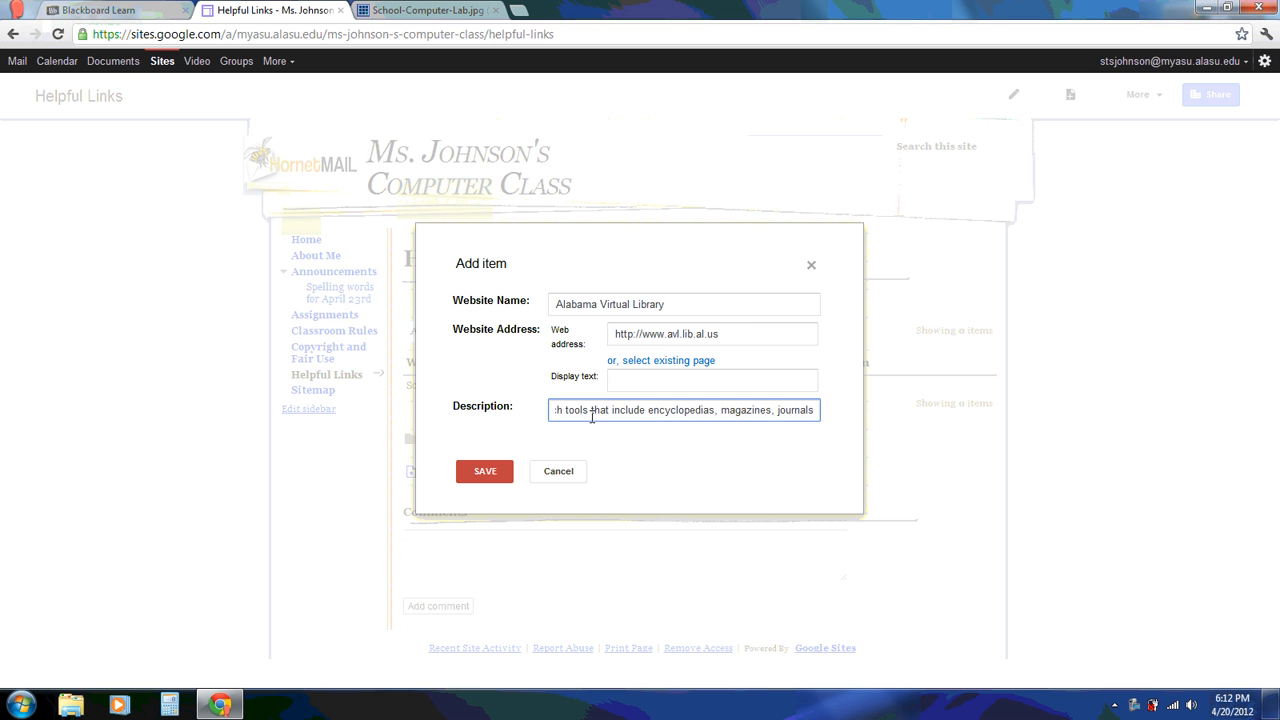
pyautogui.write(', atlases a')
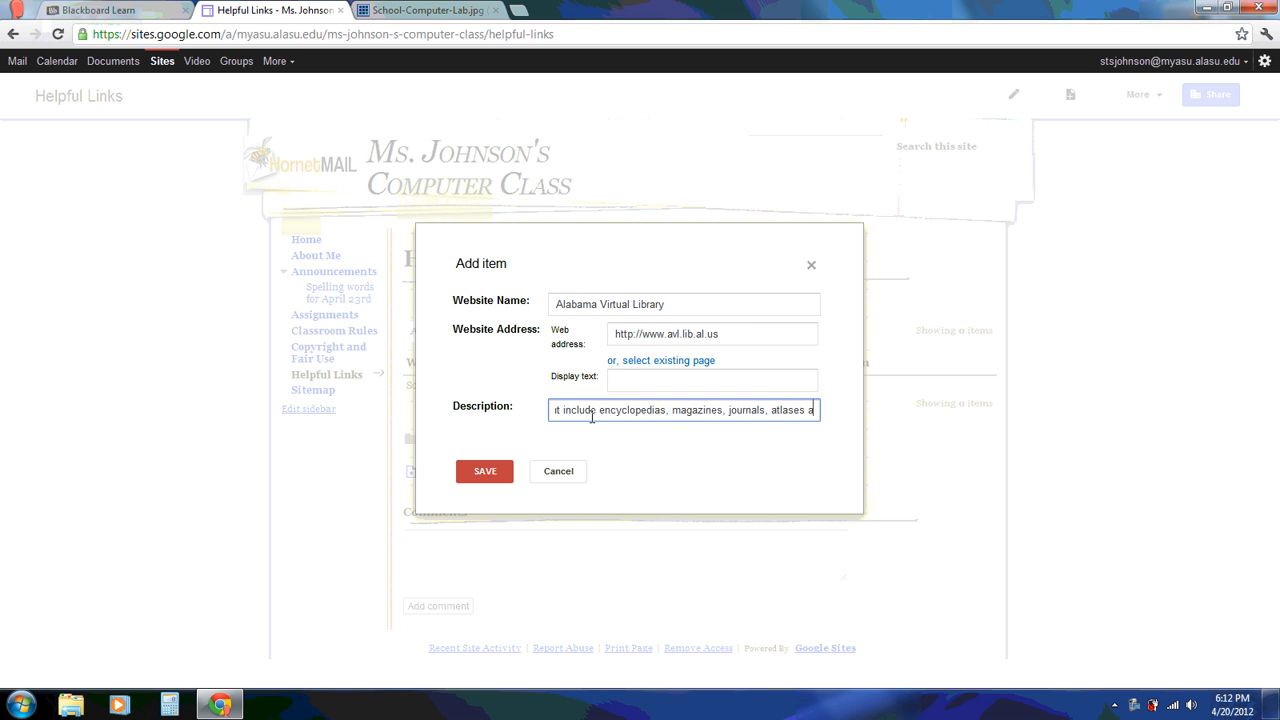
pyautogui.write('nd more.')
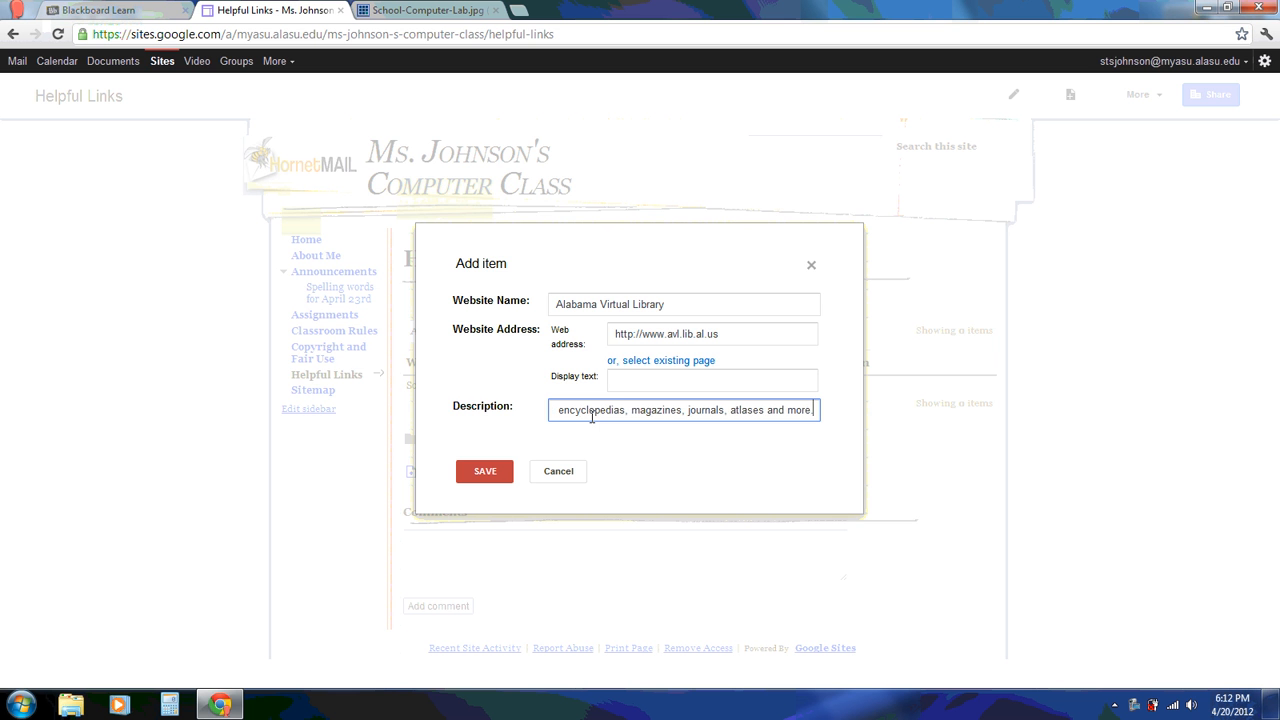
pyautogui.click(485, 472)
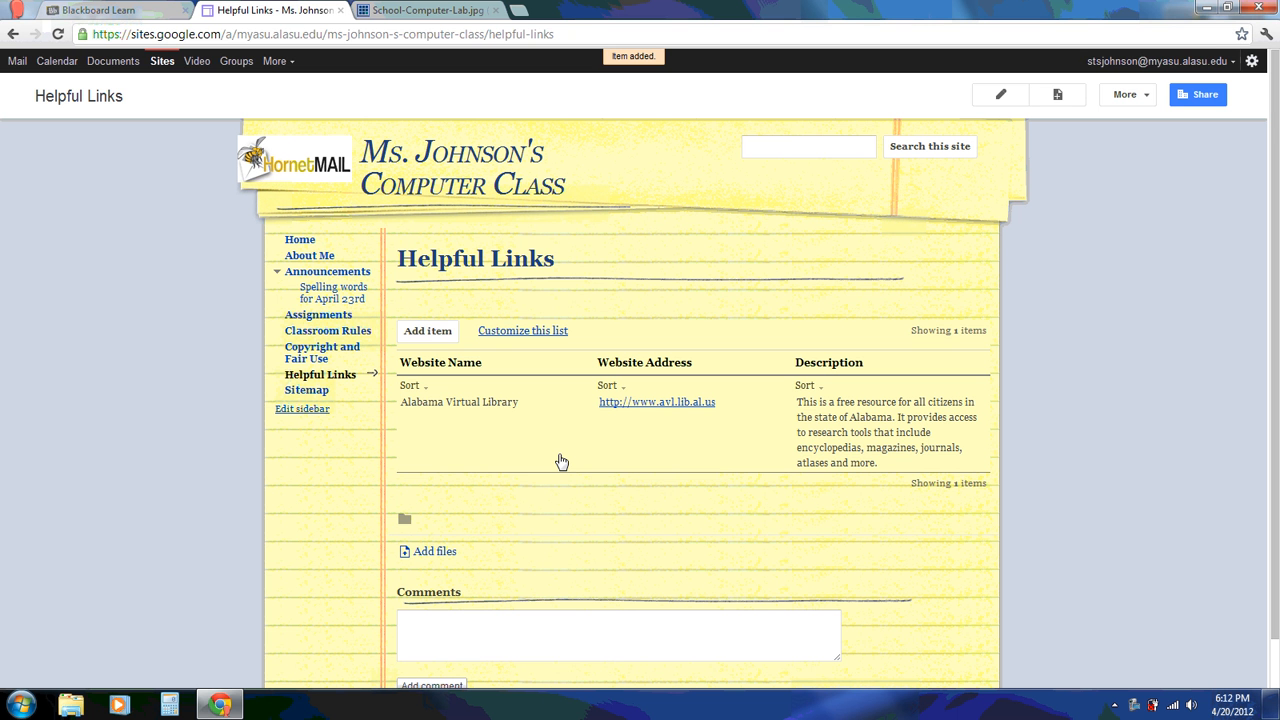
# Create a new top-level page named Media
pyautogui.click(1058, 96)
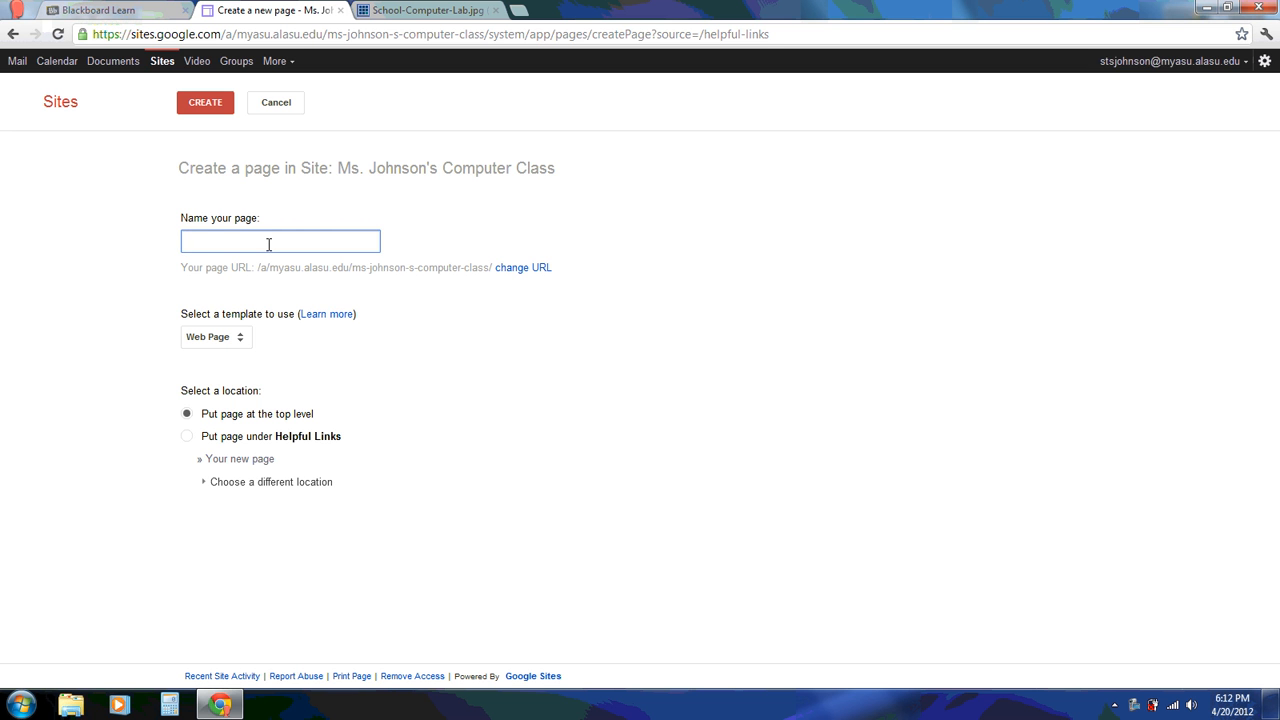
pyautogui.write('Media')
pyautogui.click(211, 108)
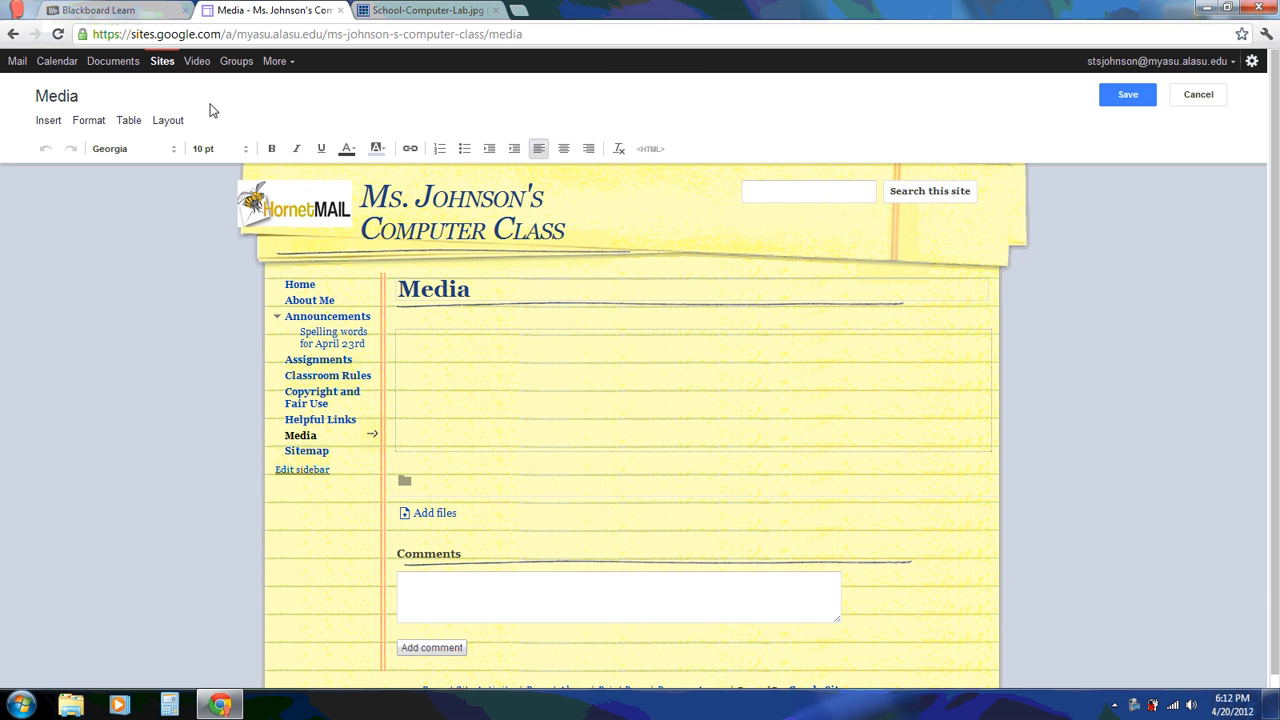
# Start inserting a YouTube video on the Media page
pyautogui.click(47, 124)
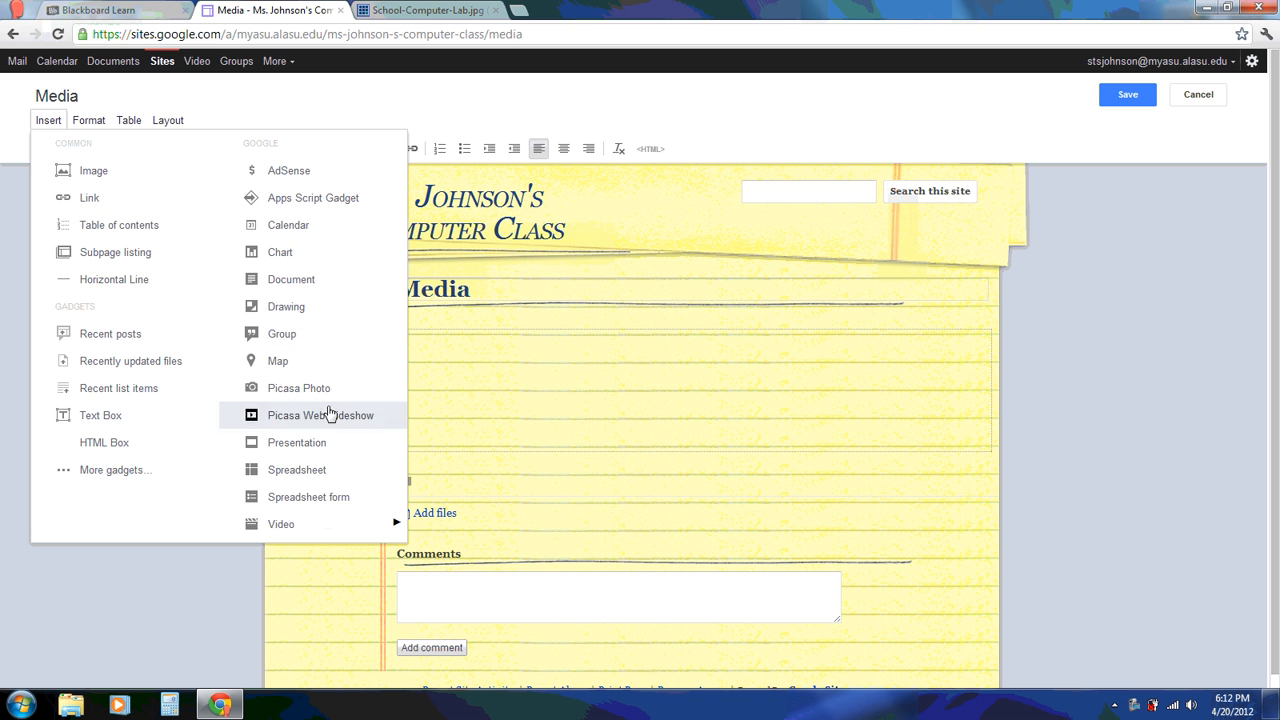
pyautogui.moveTo(338, 530)
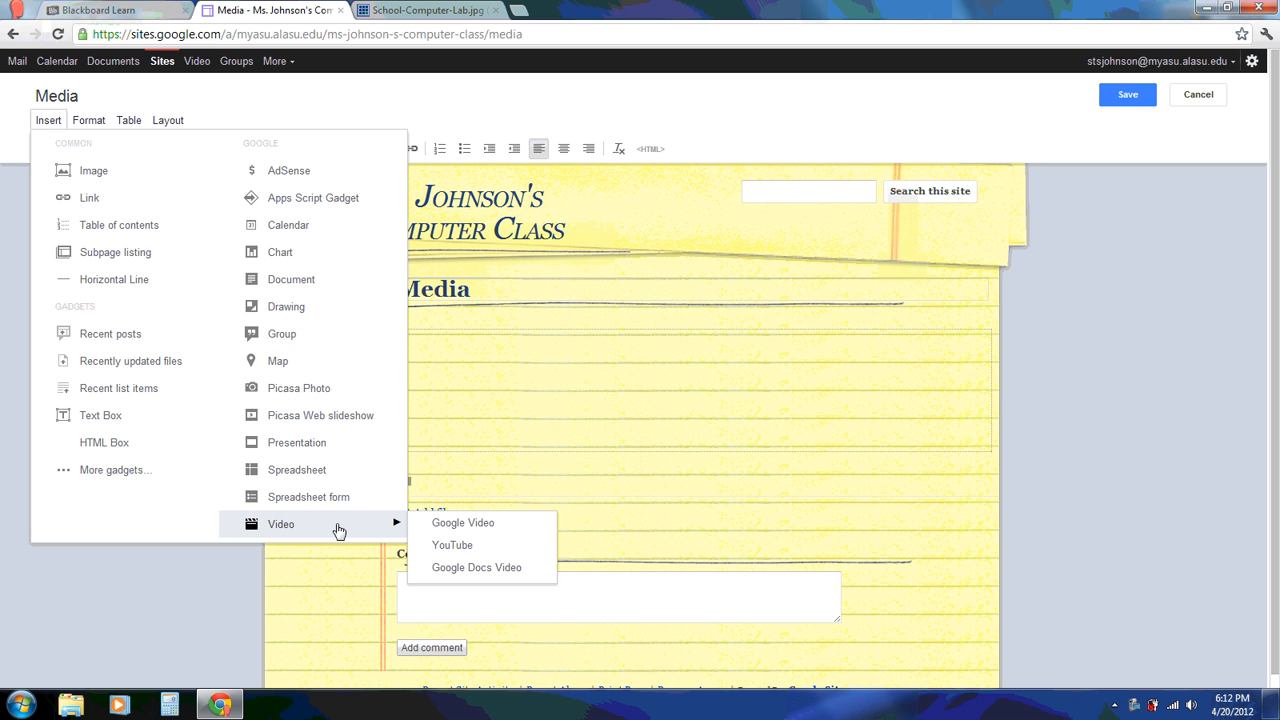
pyautogui.click(448, 548)
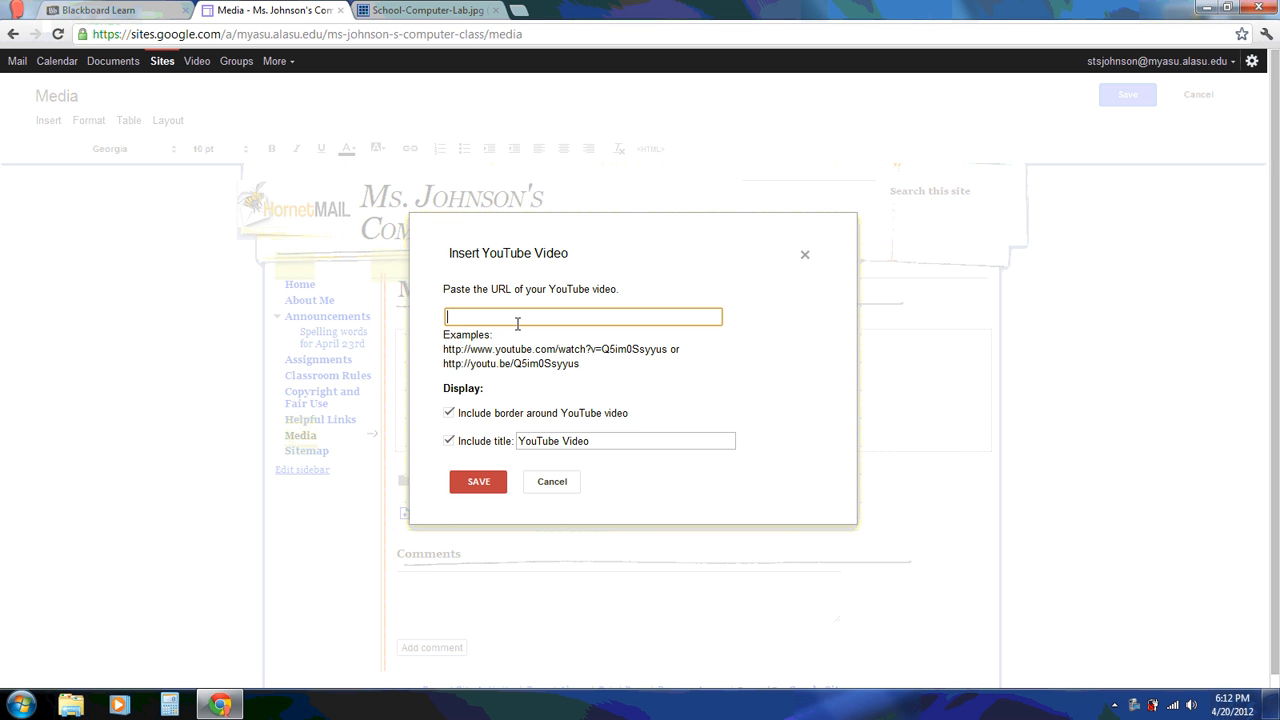
# In the other browser tab, go to YouTube and search for 'fraction rap'
pyautogui.click(453, 10)
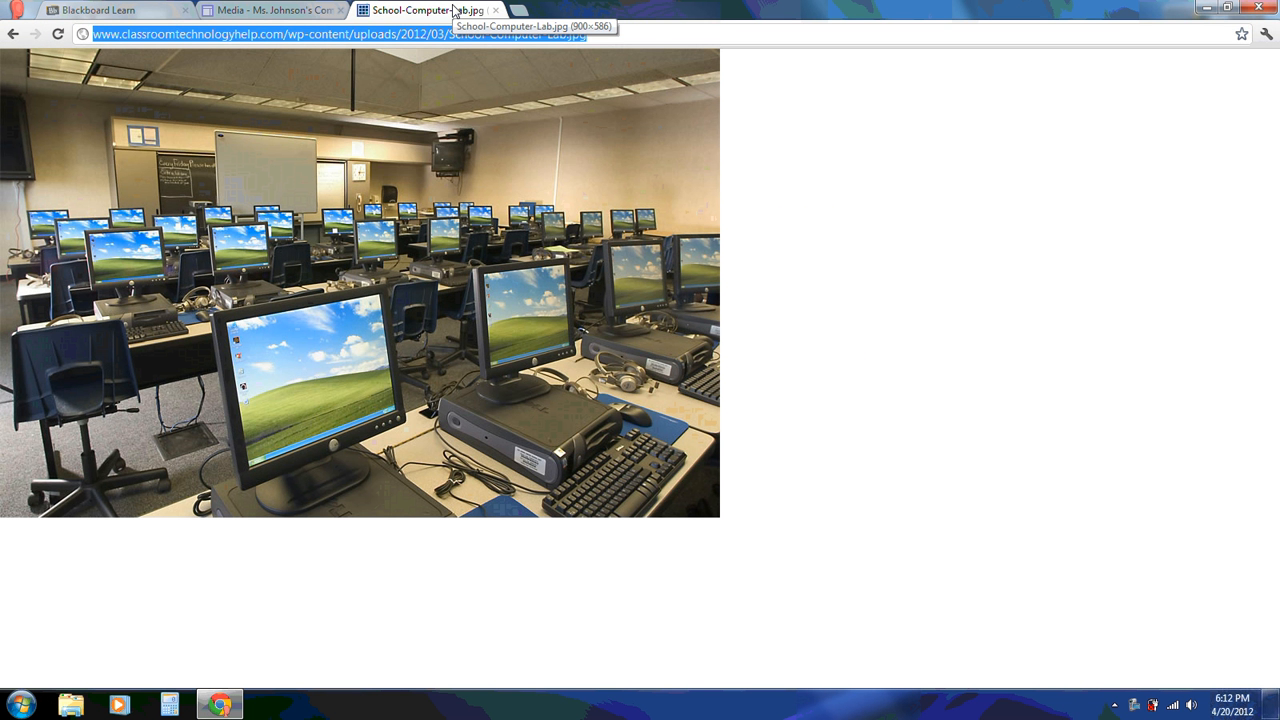
pyautogui.write('youtube')
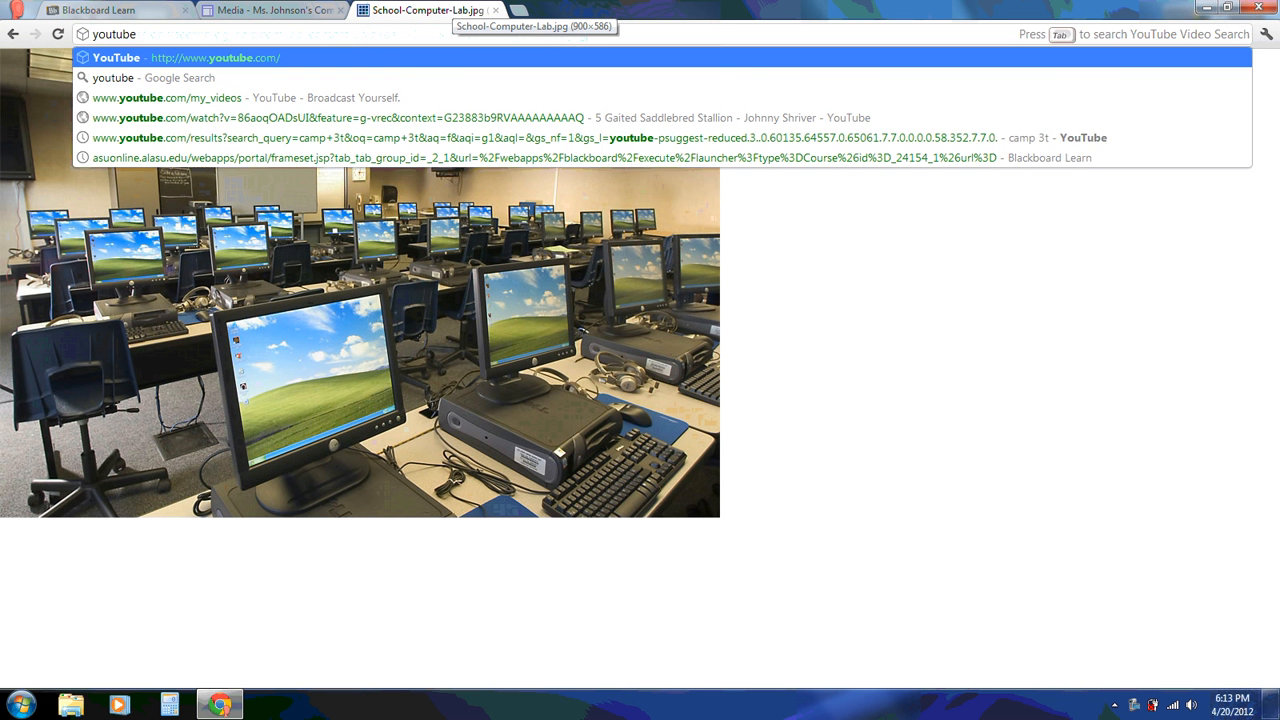
pyautogui.press('Return')
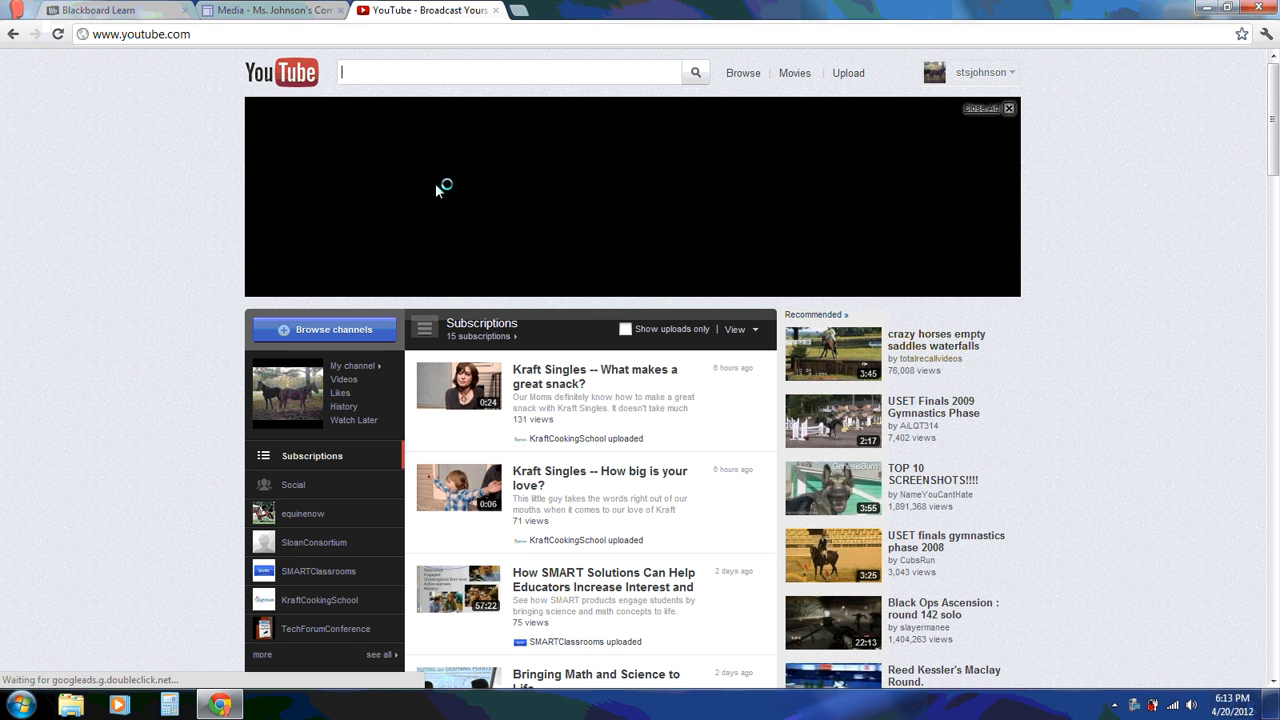
pyautogui.write('fr')
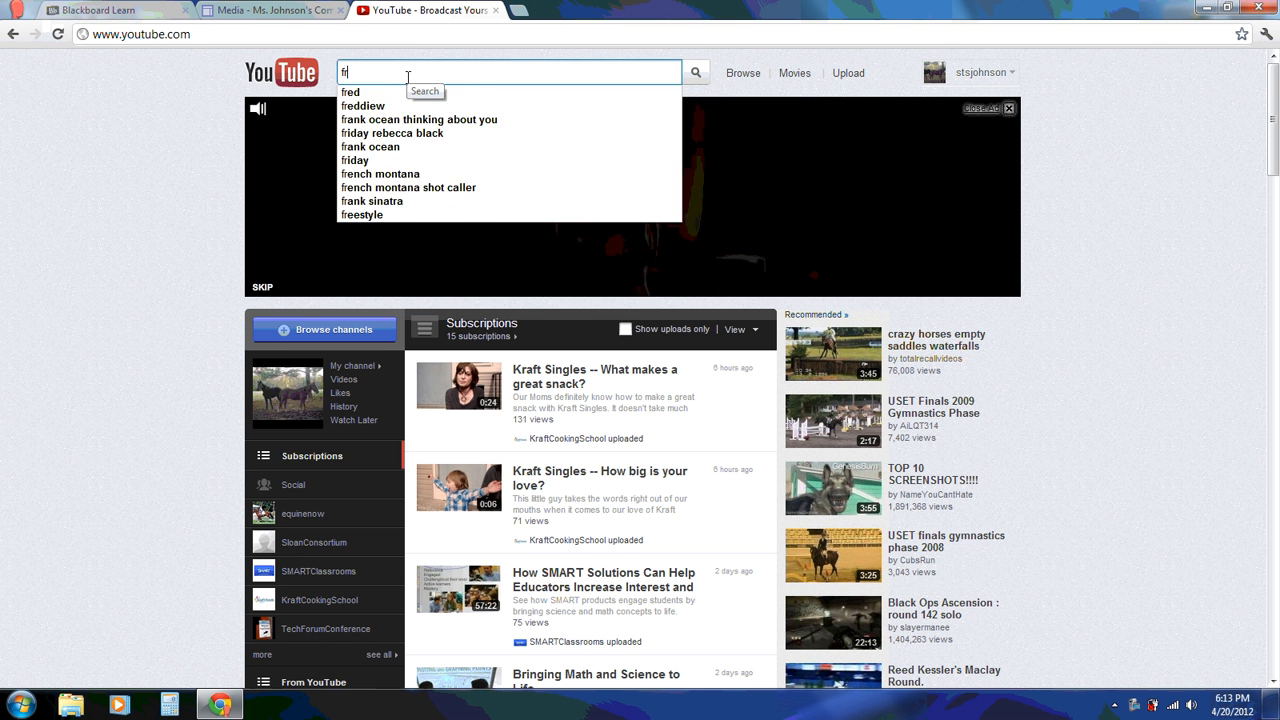
pyautogui.write('action rap')
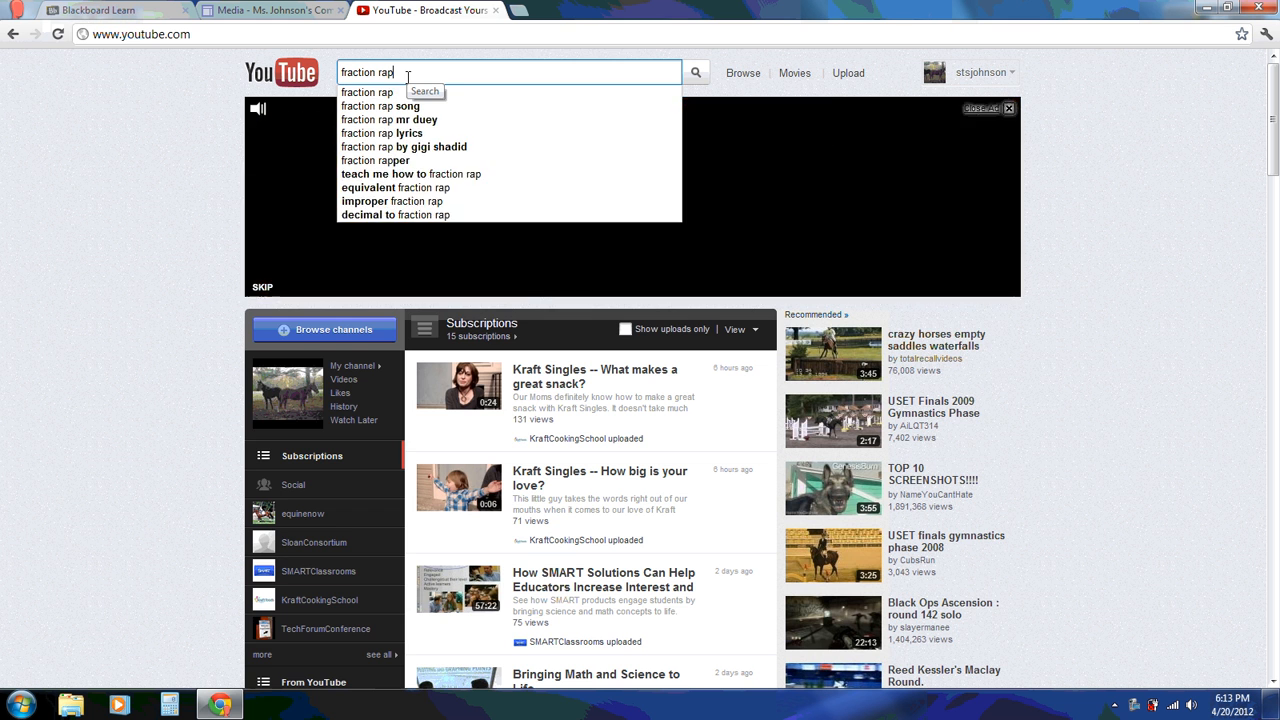
pyautogui.press('Return')
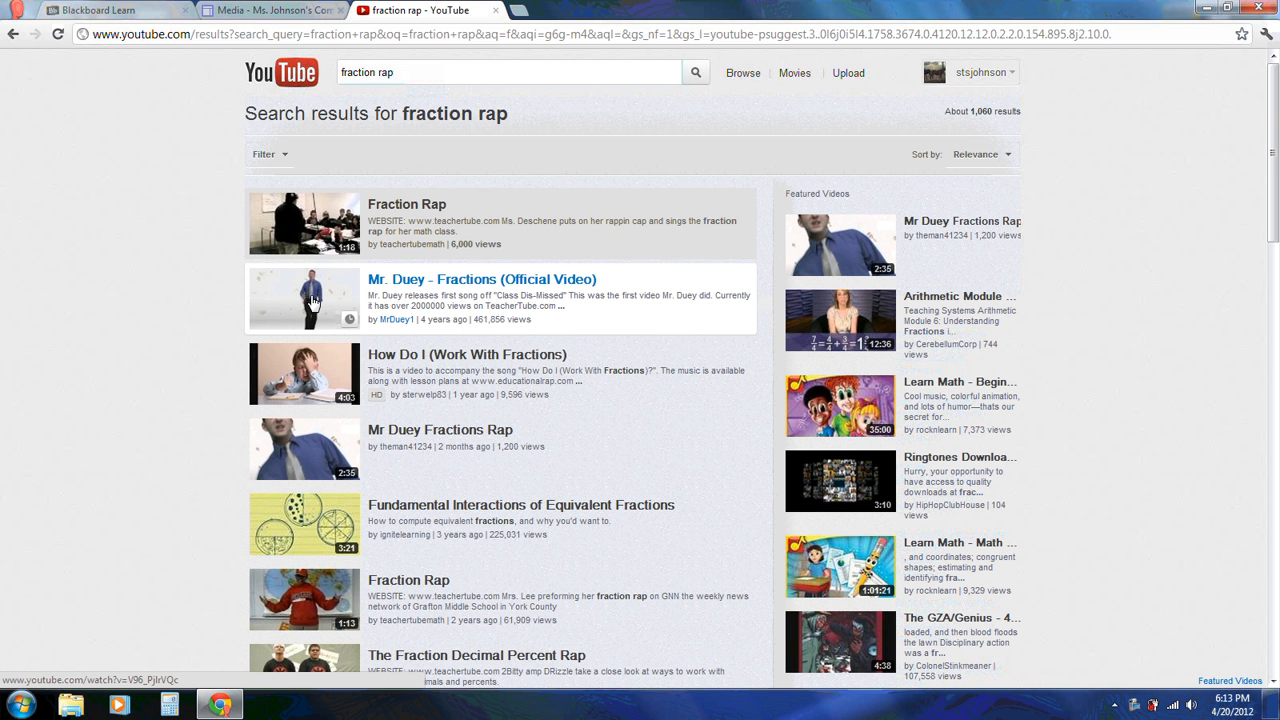
# Preview the Mr. Duey - Fractions video and copy its short share link
pyautogui.click(312, 300)
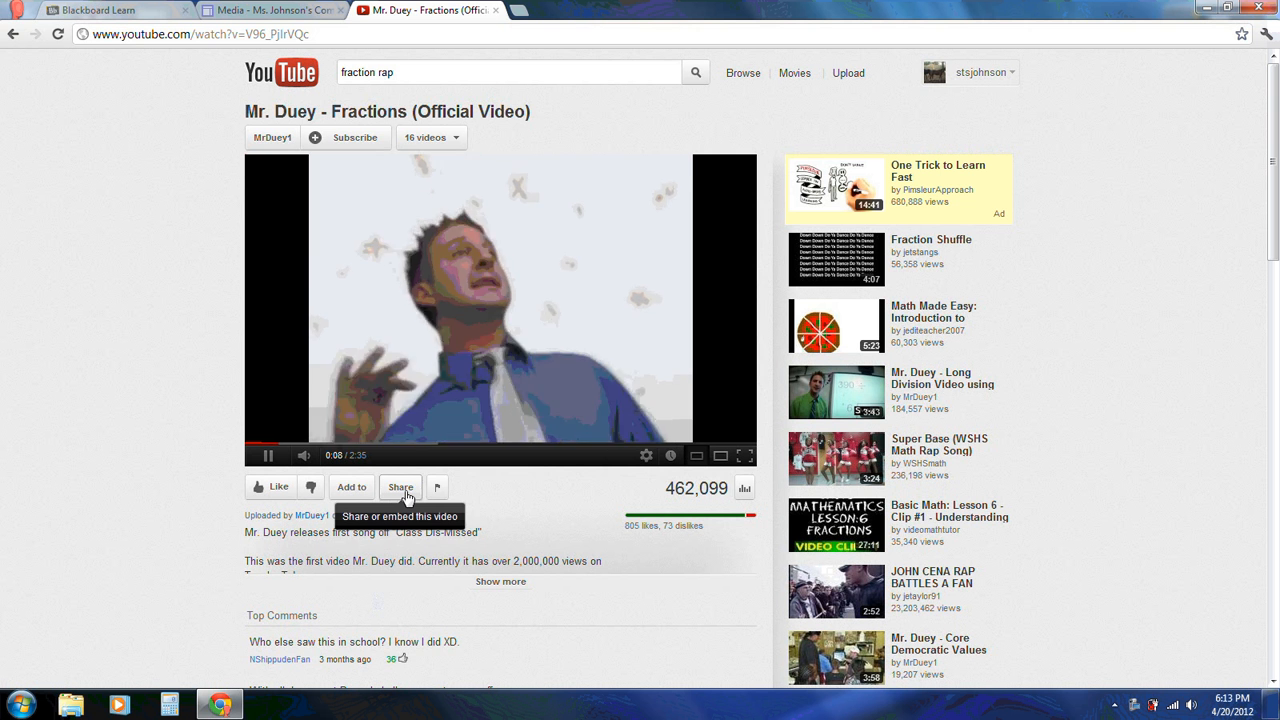
pyautogui.click(391, 443)
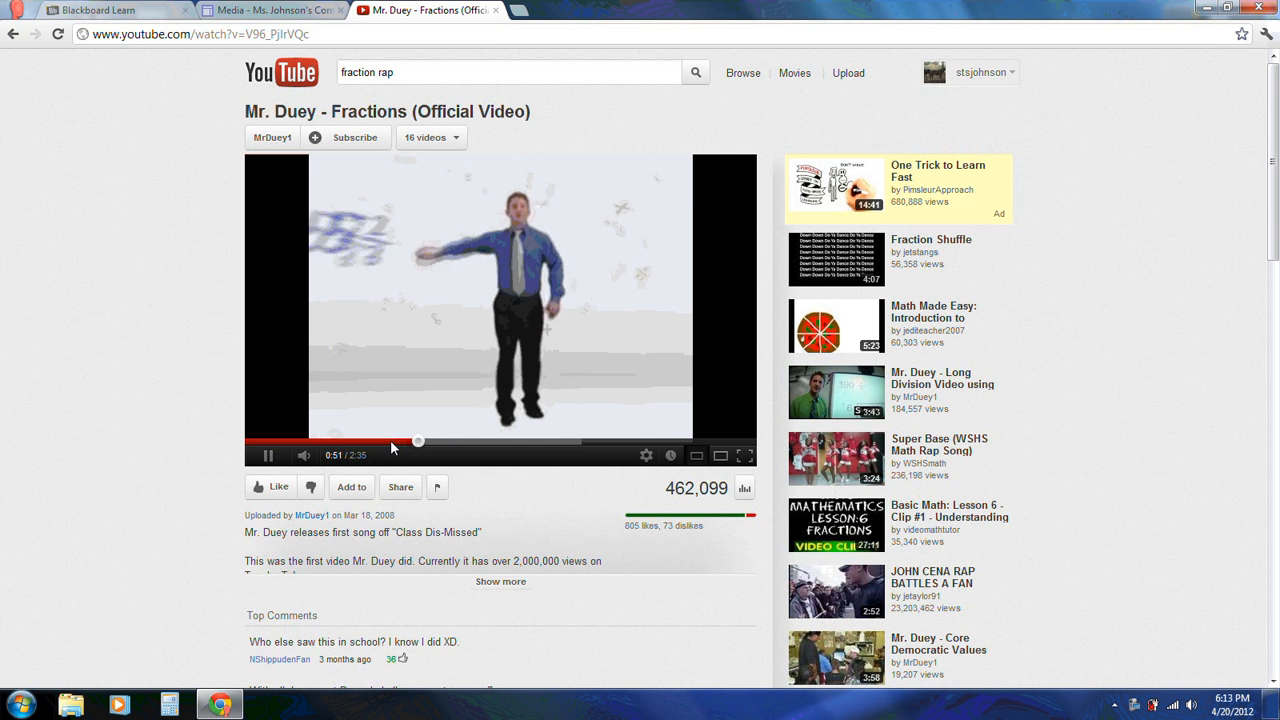
pyautogui.click(268, 455)
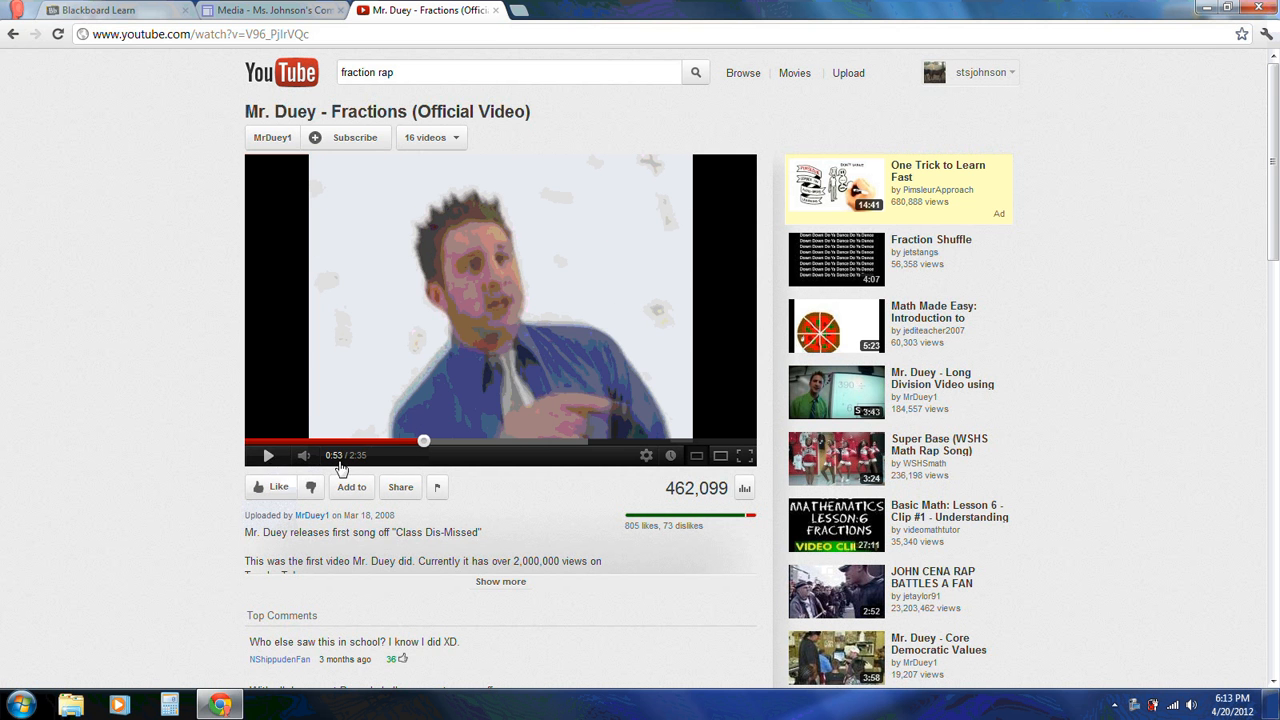
pyautogui.click(404, 488)
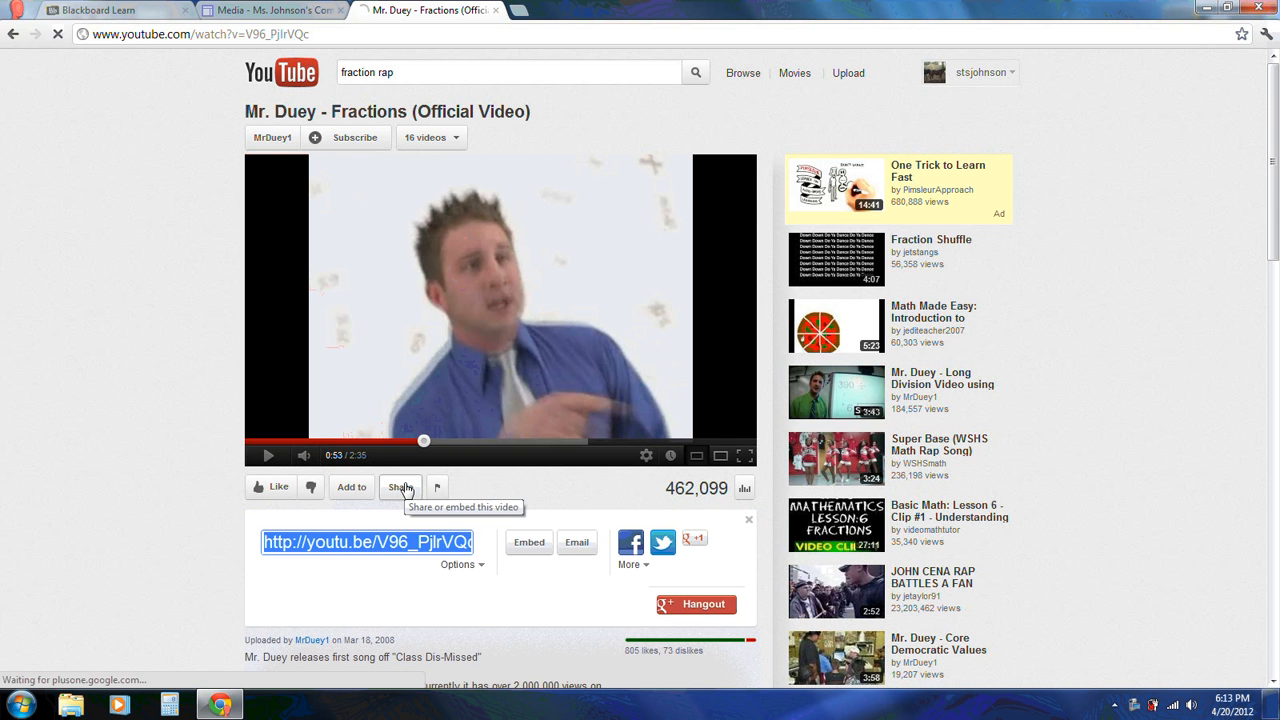
pyautogui.rightClick(373, 545)
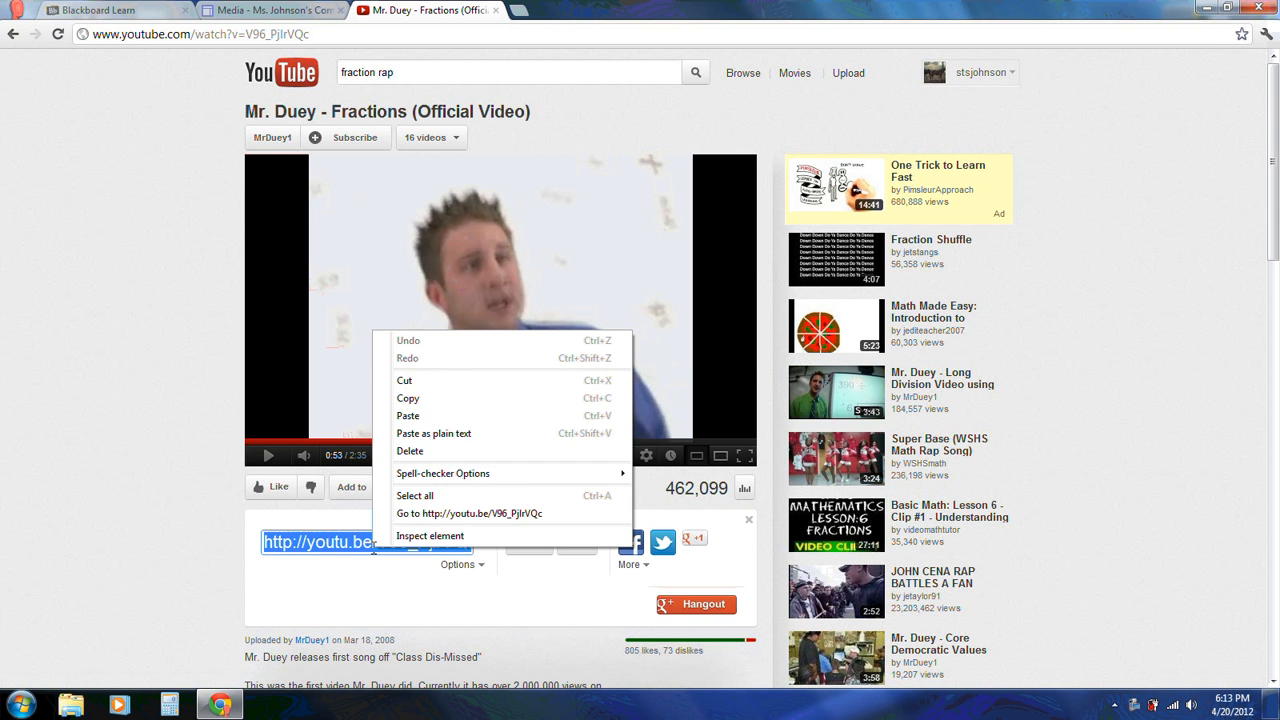
pyautogui.click(427, 398)
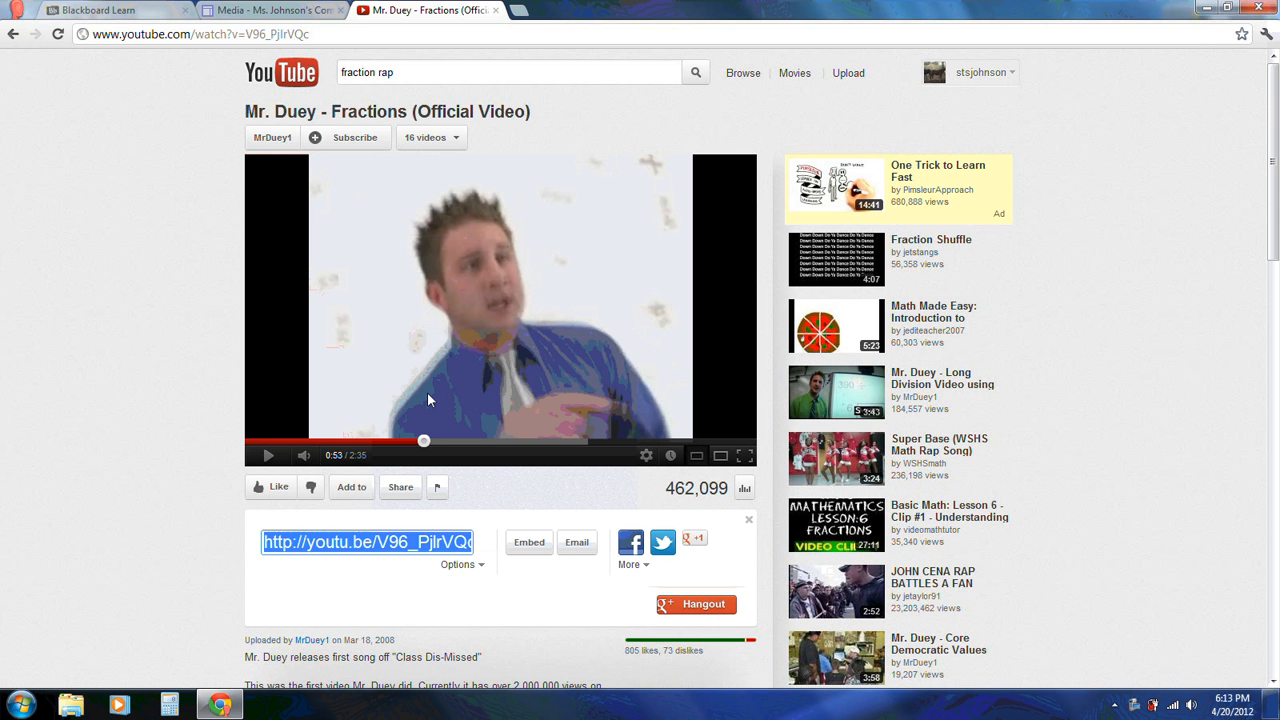
# Paste the copied video link, title it 'Fraction Rap', and add it to the Media page
pyautogui.click(258, 11)
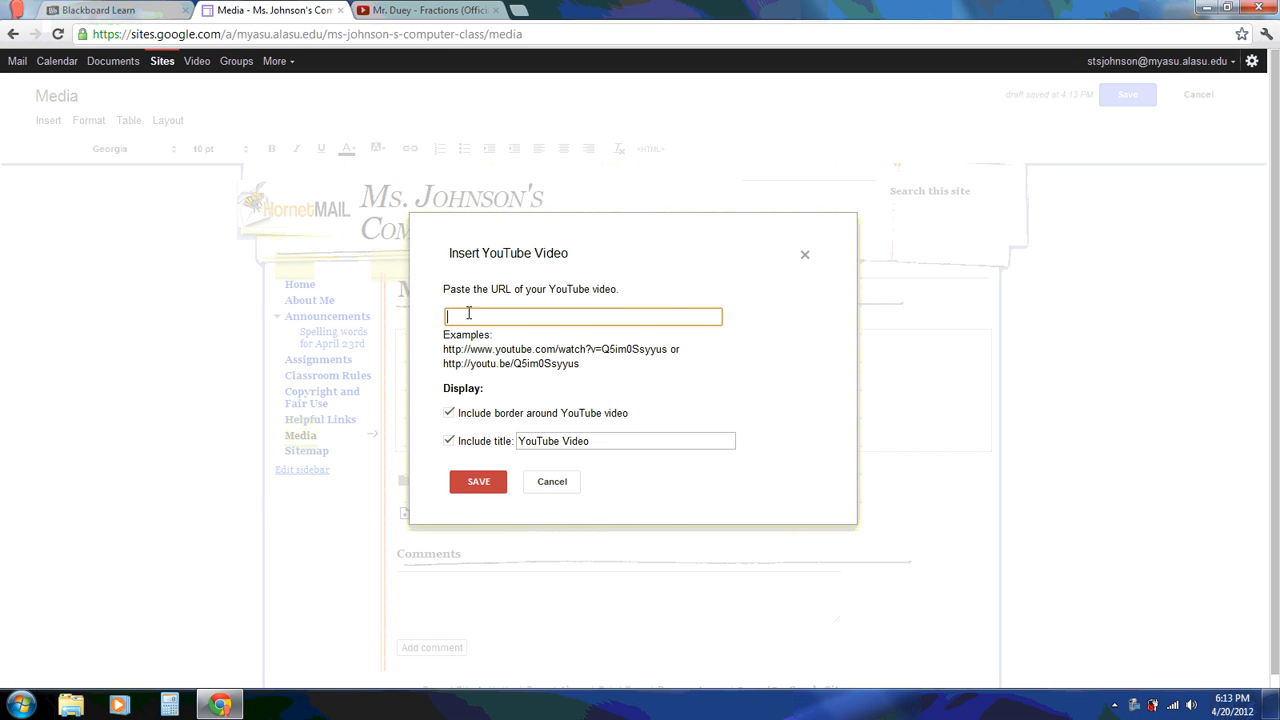
pyautogui.rightClick(470, 317)
pyautogui.click(501, 404)
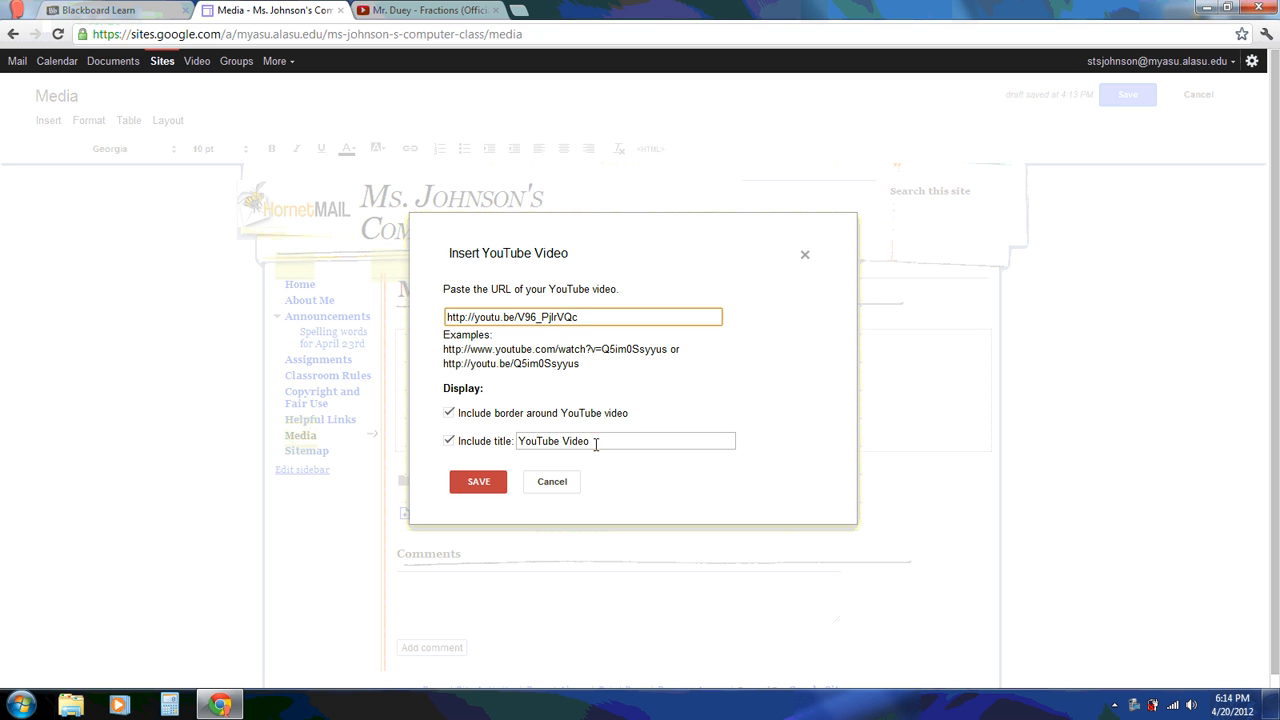
pyautogui.moveTo(594, 441); pyautogui.dragTo(467, 441)
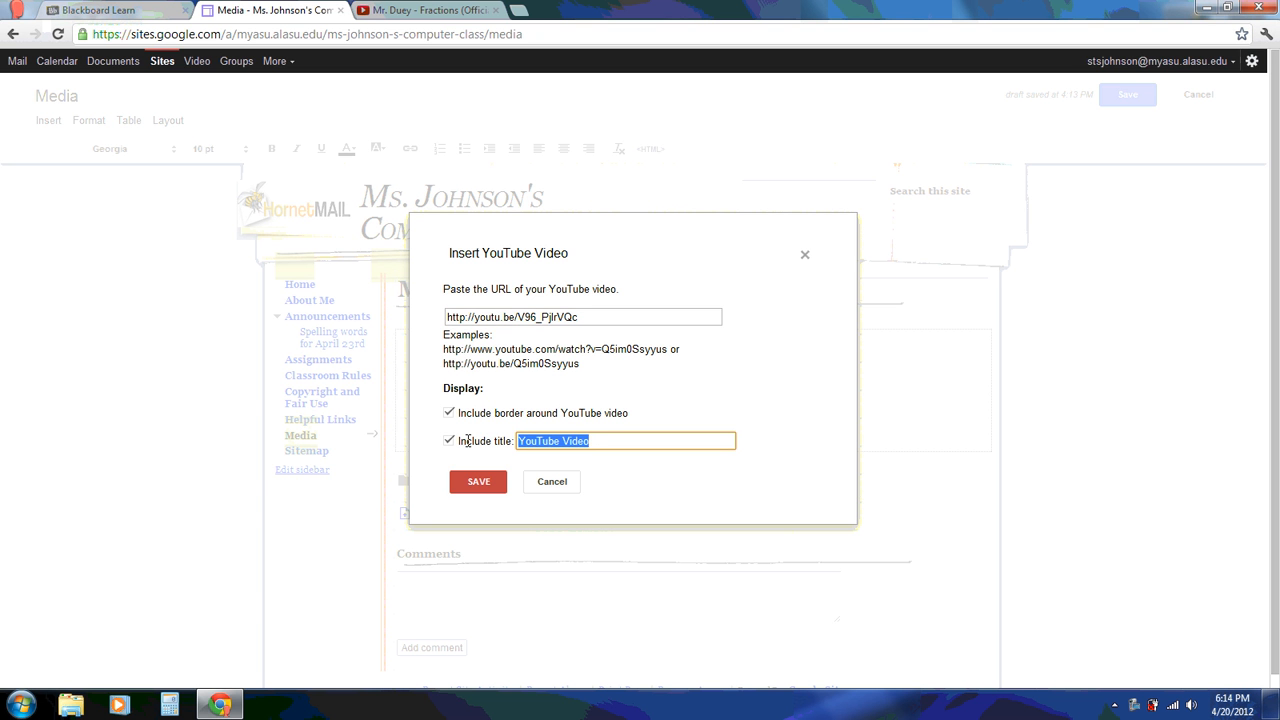
pyautogui.write('Fraction ')
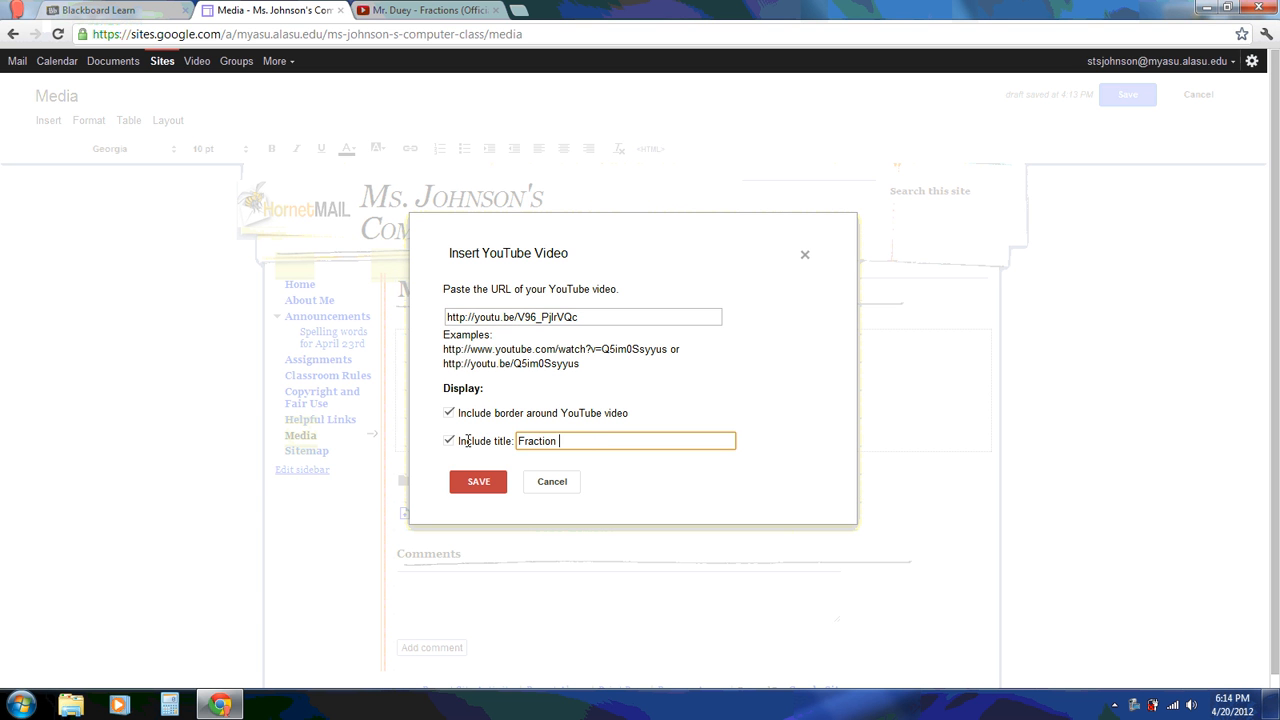
pyautogui.write('Rap')
pyautogui.click(485, 482)
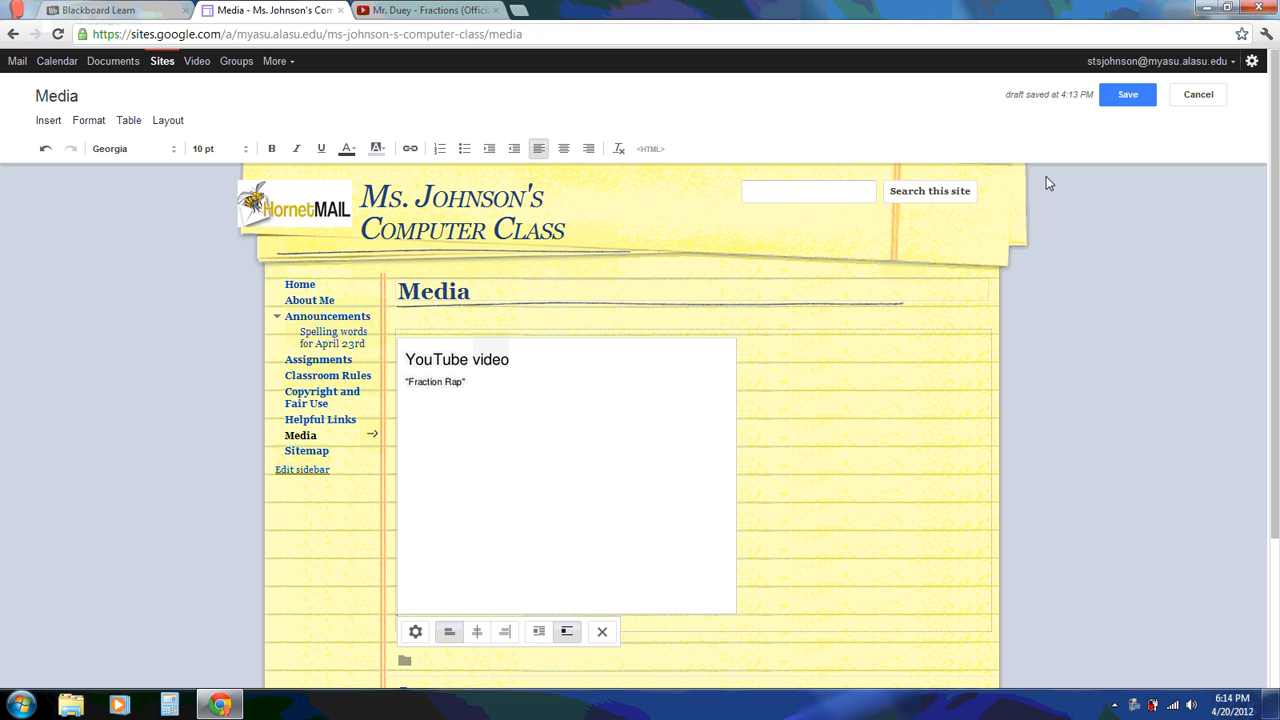
# Save the Media page and test-play the embedded Fraction Rap video
pyautogui.click(1127, 95)
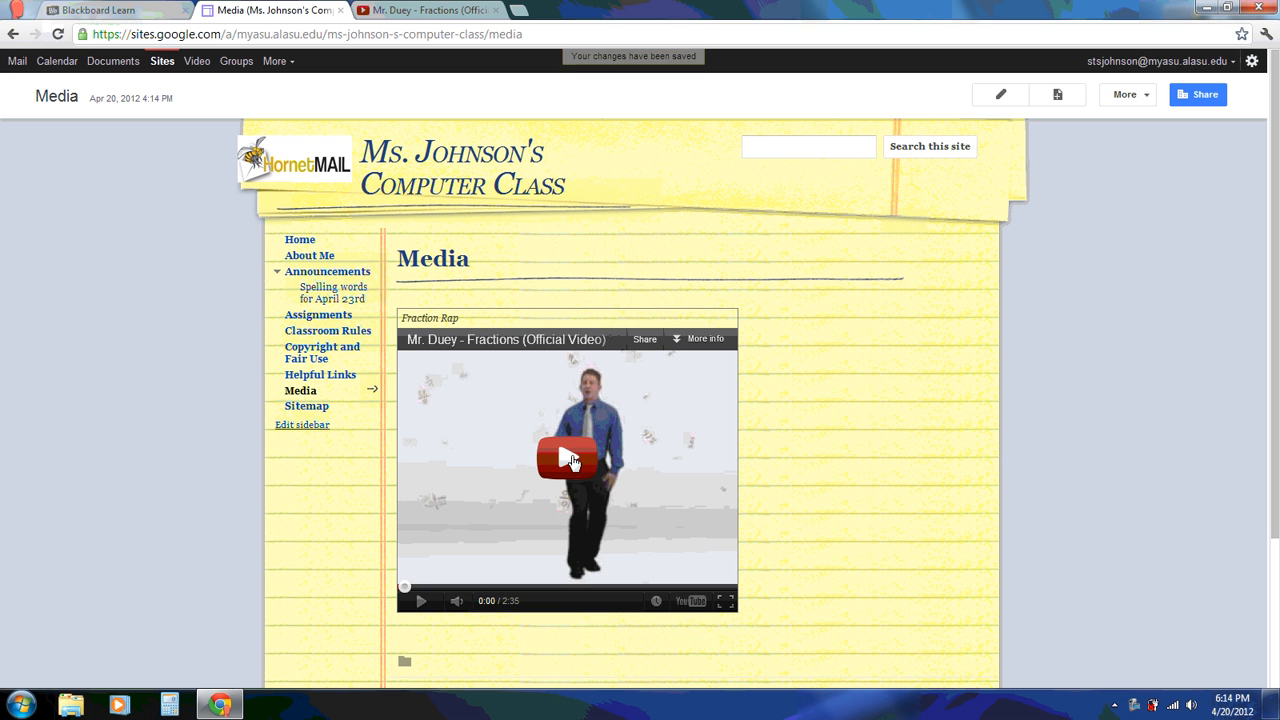
pyautogui.click(568, 458)
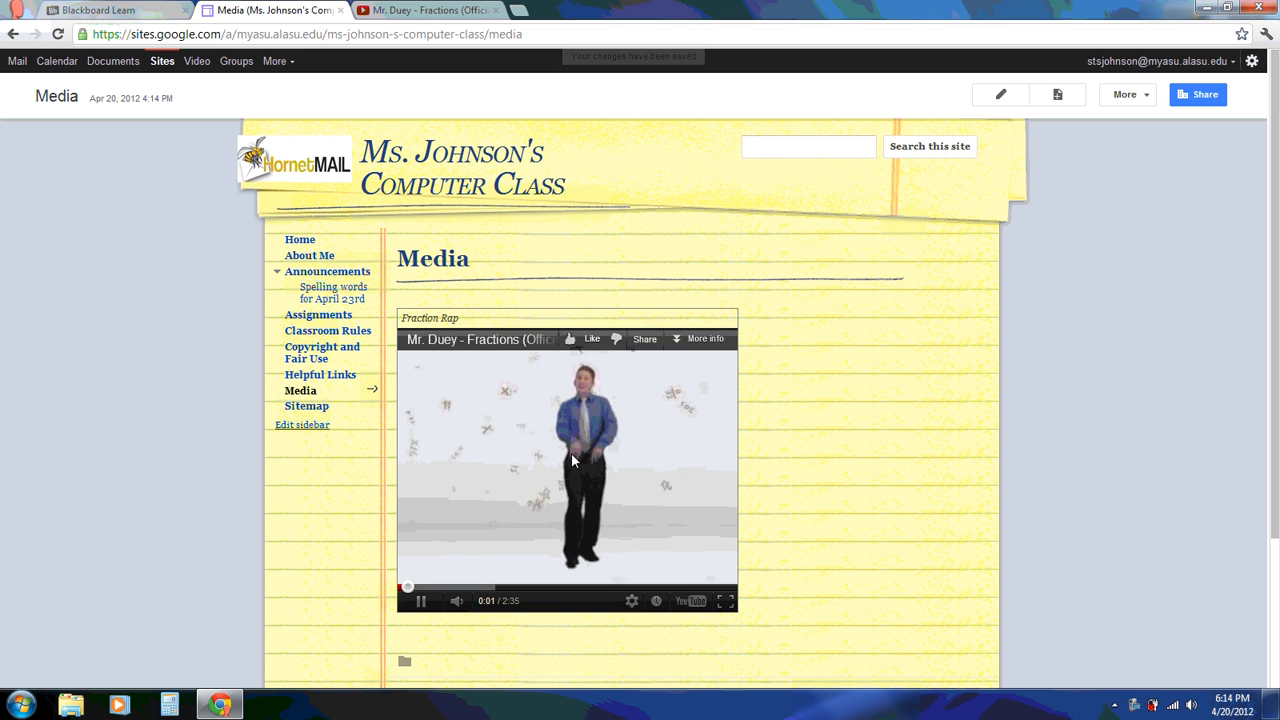
pyautogui.click(420, 600)
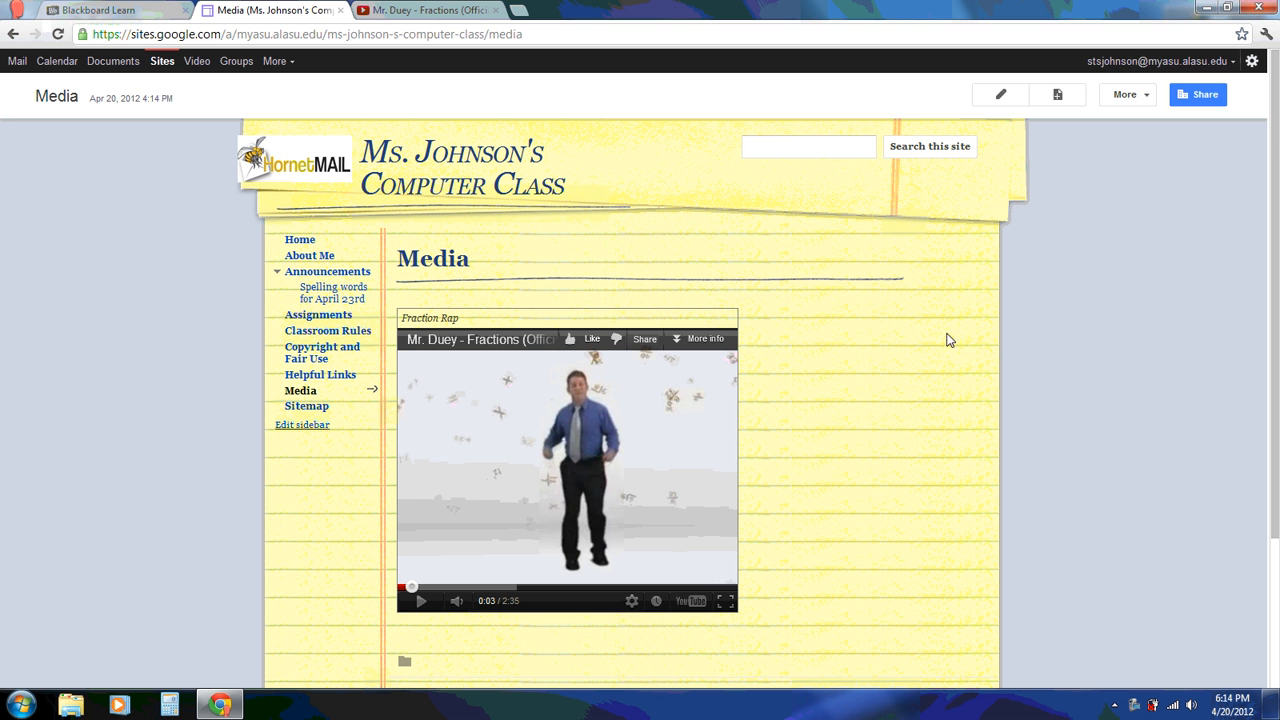
# Create a page named Calendar and choose to insert a Google Calendar on it
pyautogui.click(1057, 95)
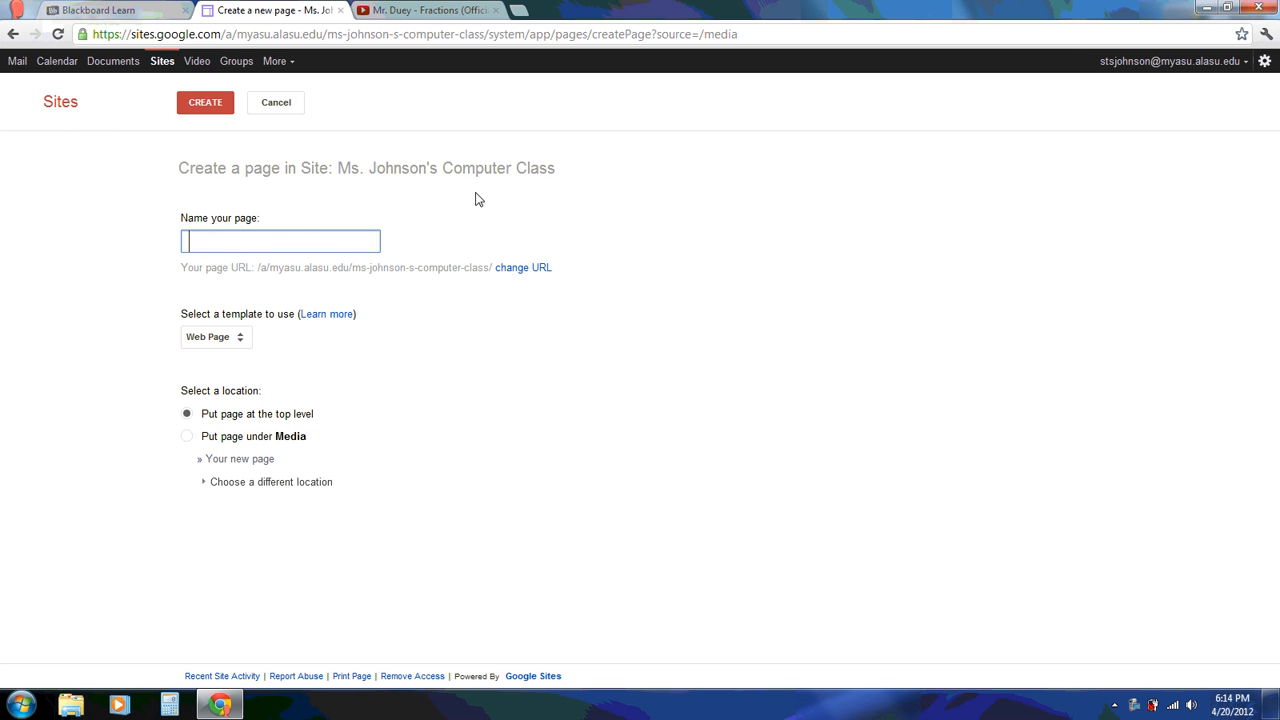
pyautogui.write('Calendar')
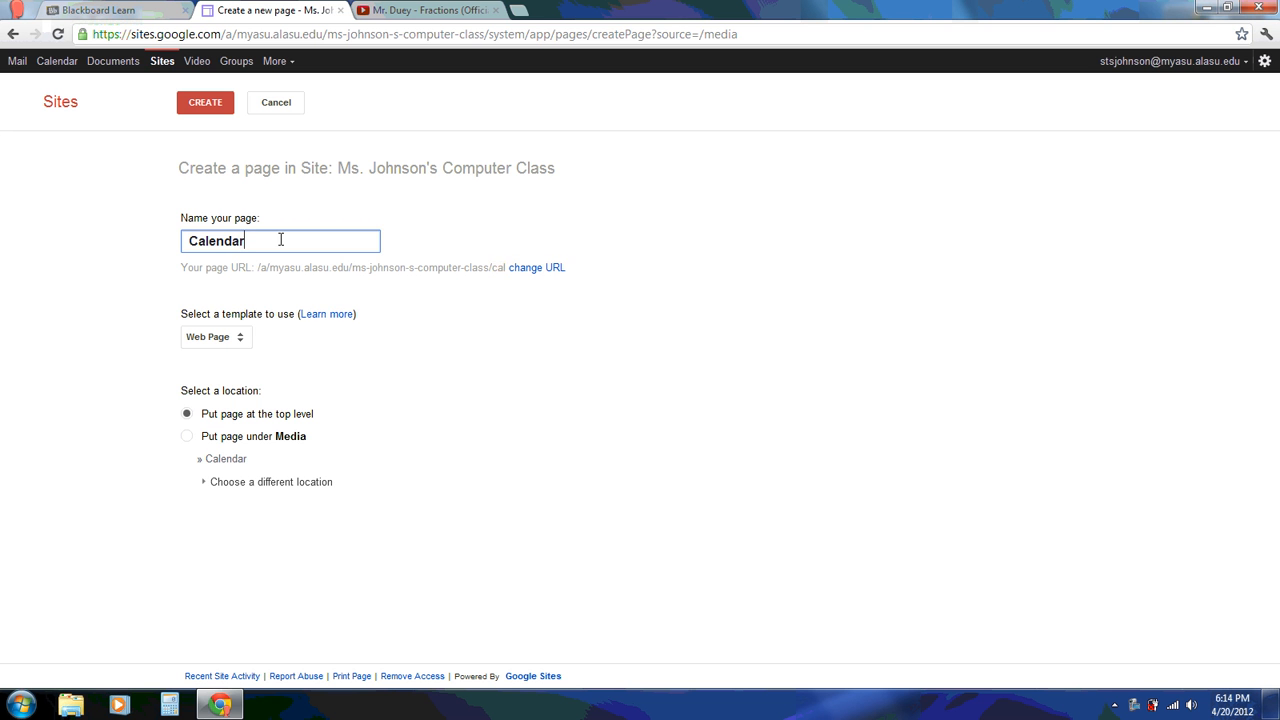
pyautogui.click(210, 105)
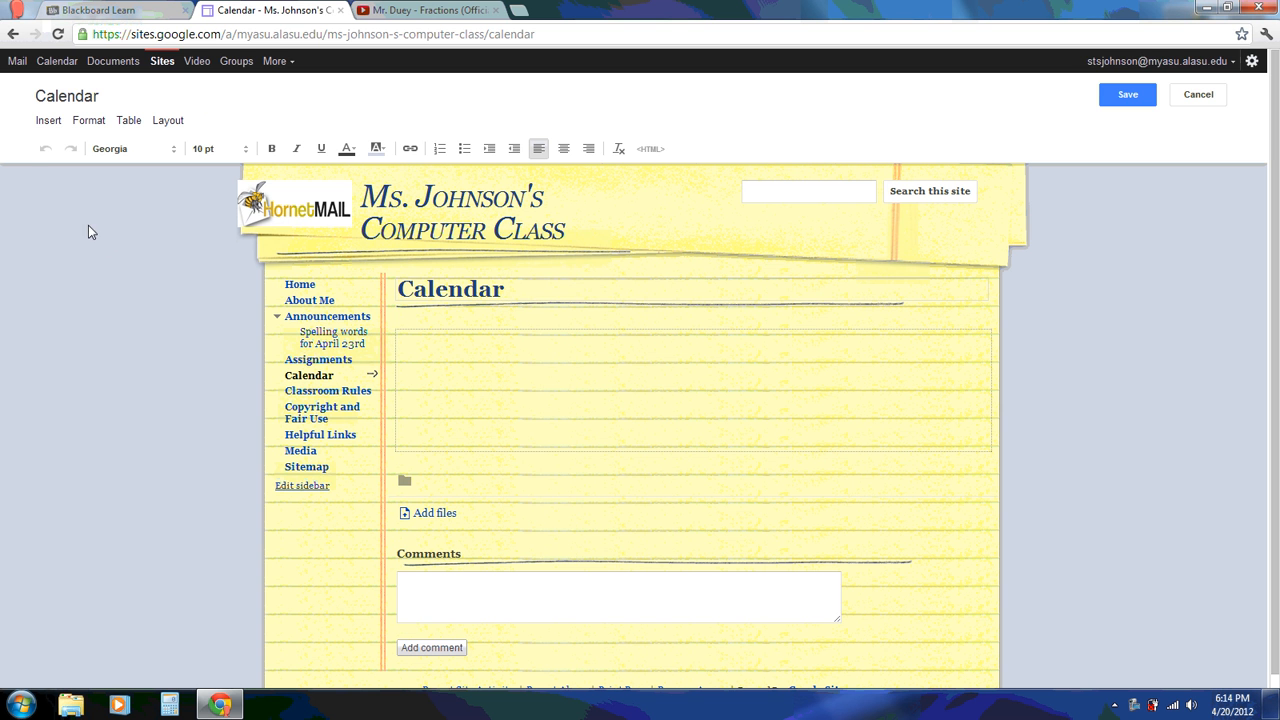
pyautogui.click(48, 125)
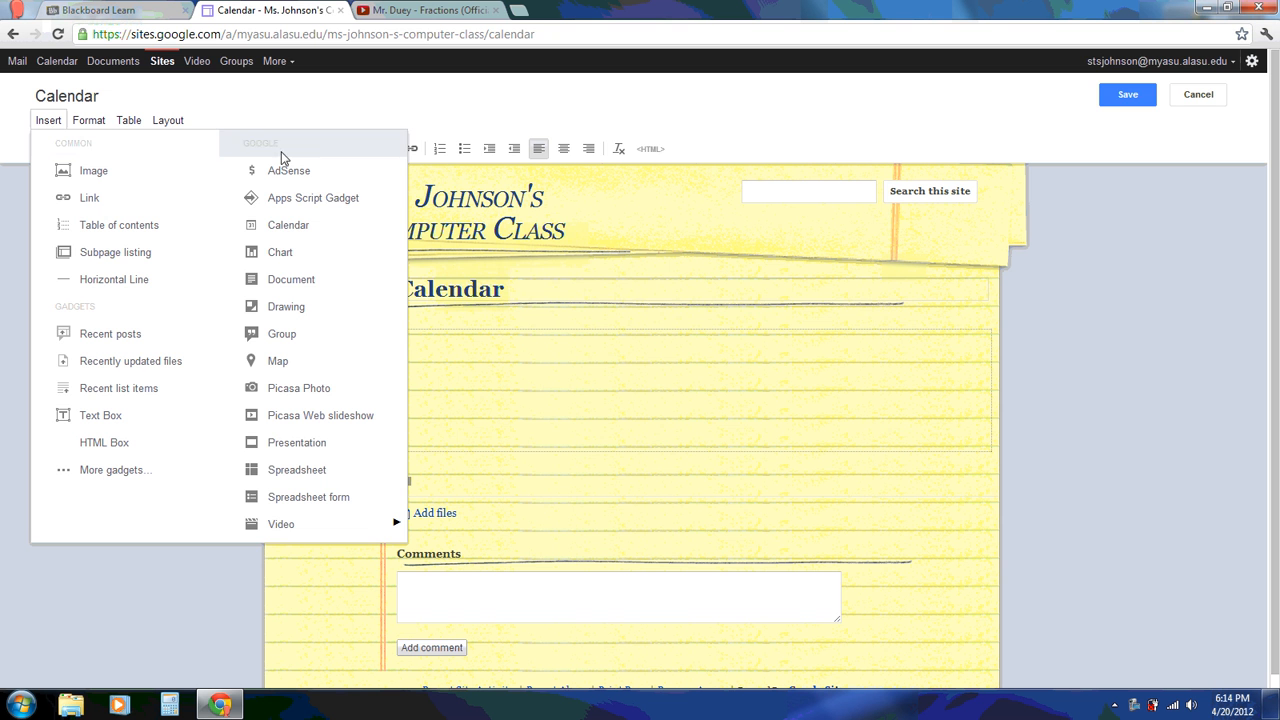
pyautogui.click(288, 225)
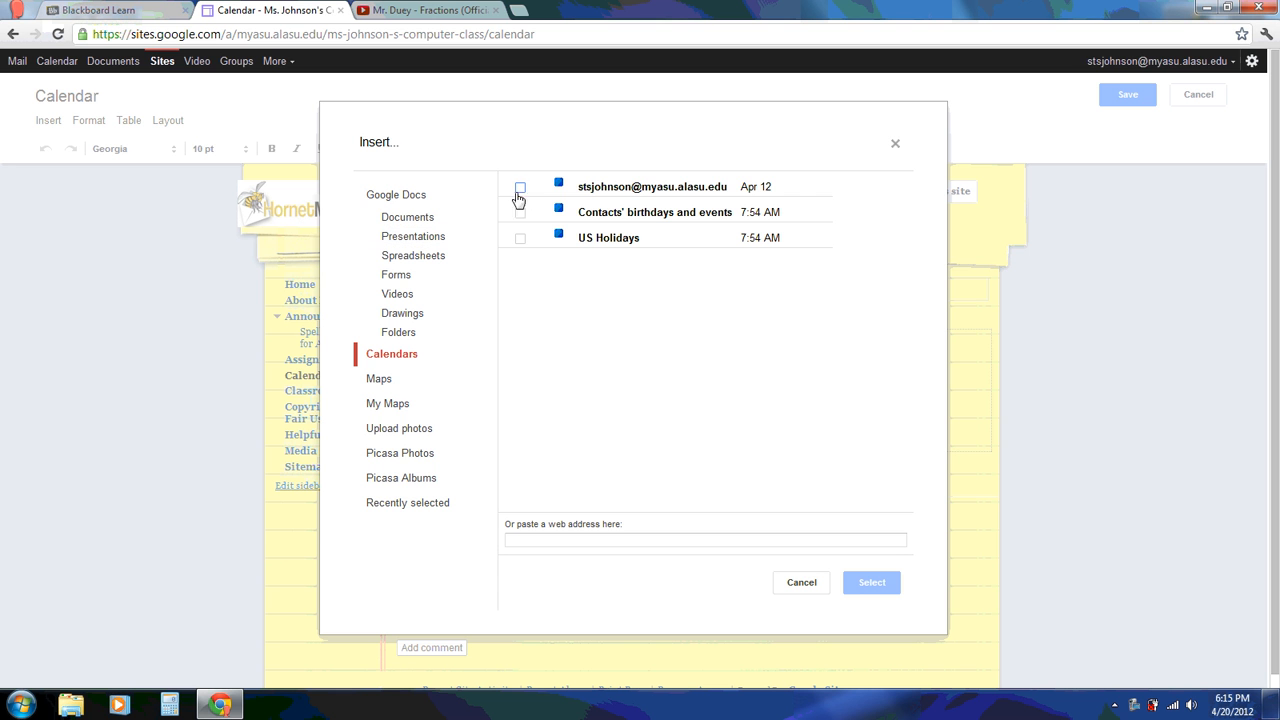
# Select the first calendar, keep Month view, and set timezone to Central Time - Chicago
pyautogui.click(520, 189)
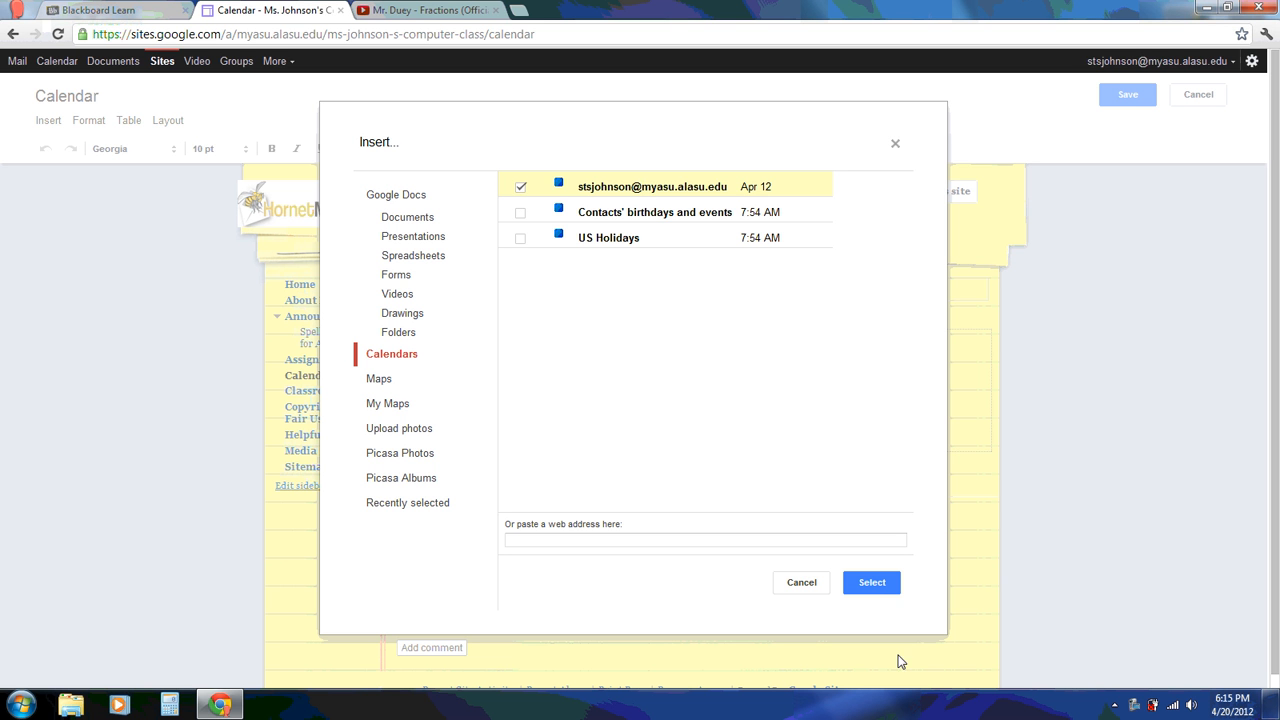
pyautogui.click(872, 582)
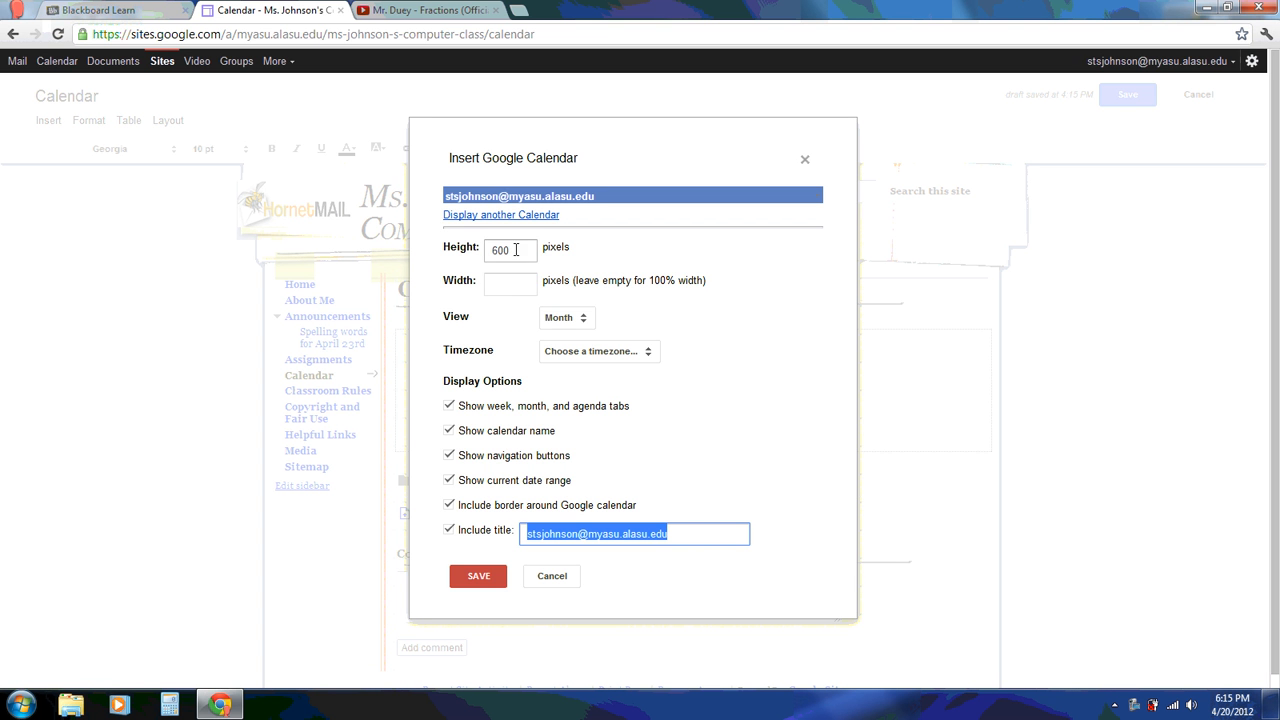
pyautogui.click(588, 323)
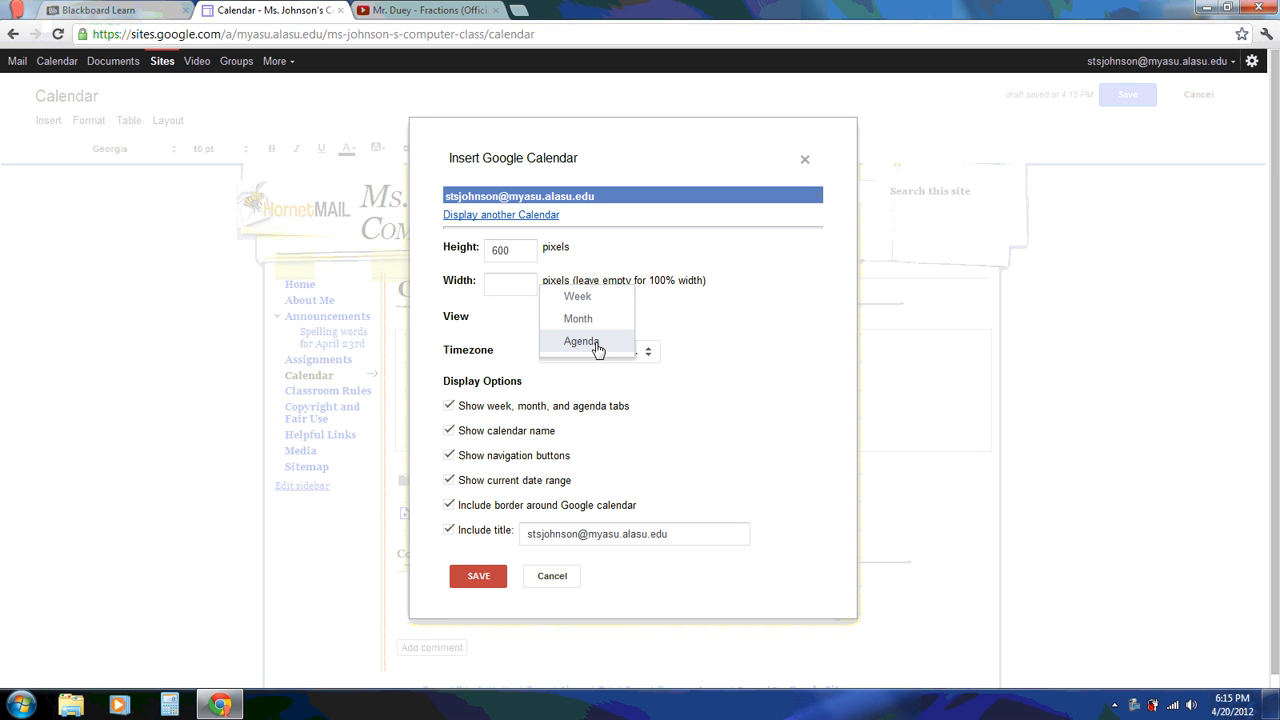
pyautogui.click(597, 321)
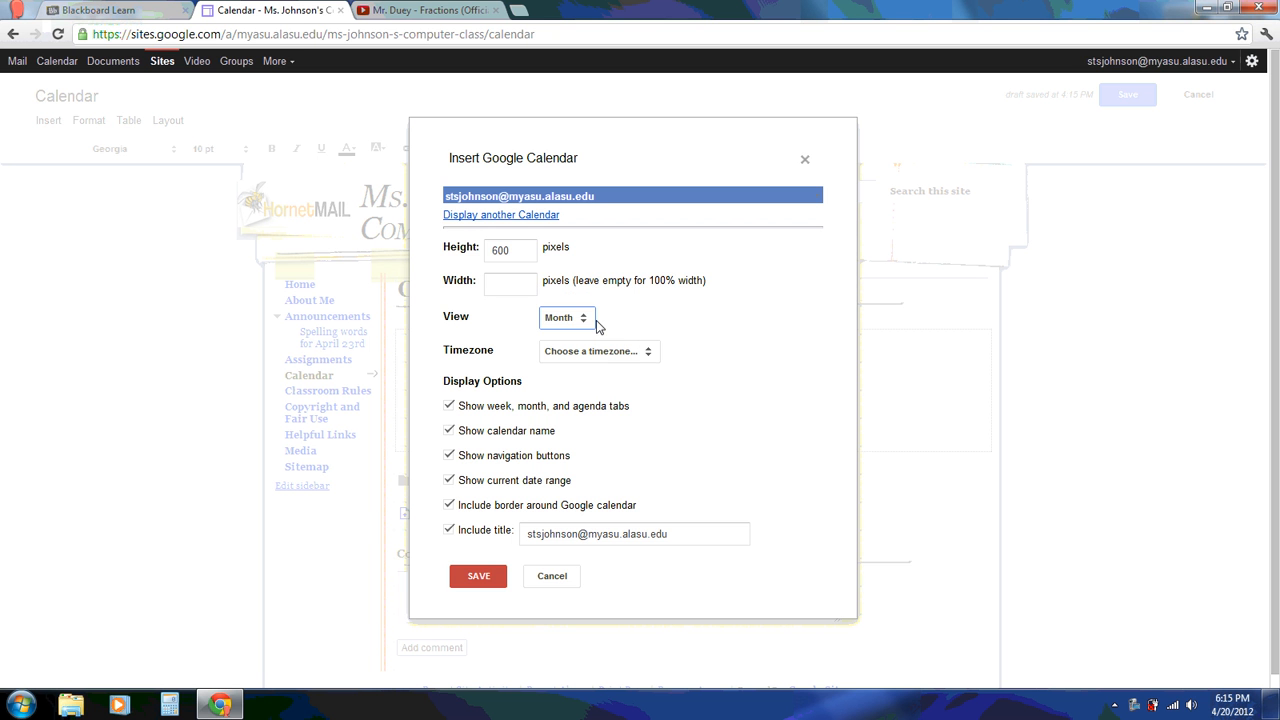
pyautogui.click(648, 353)
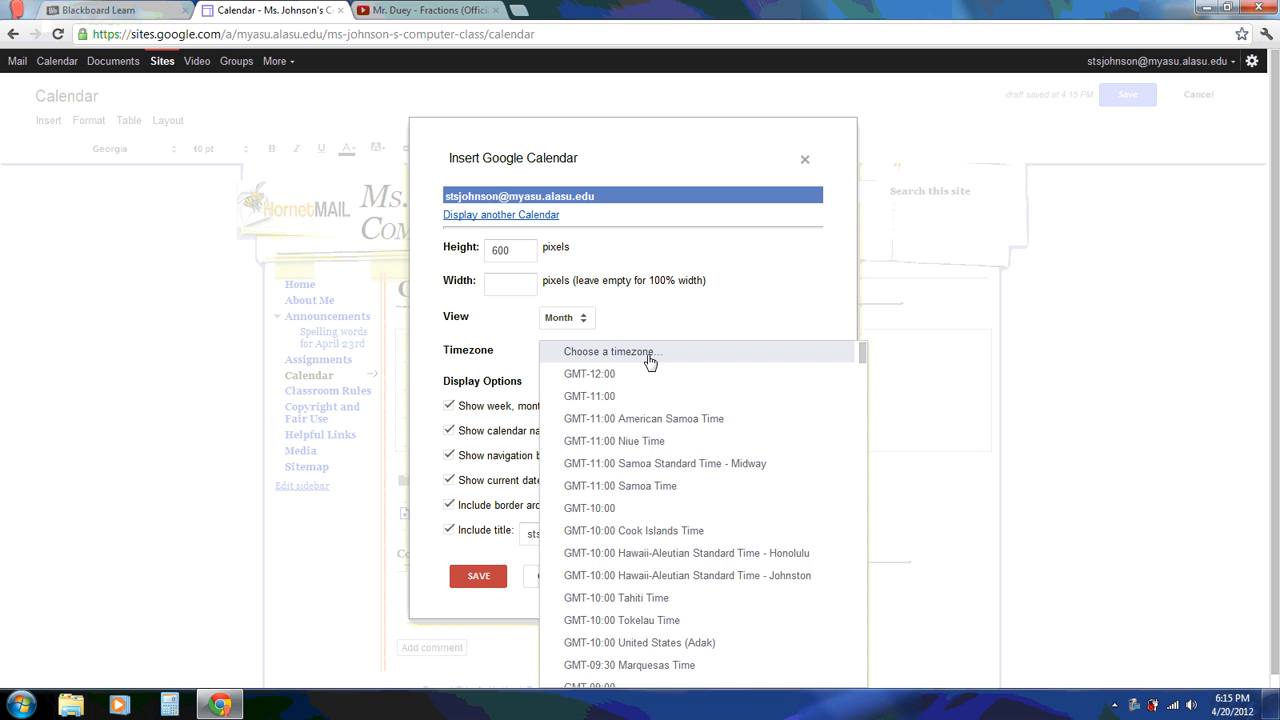
pyautogui.press('Down')
pyautogui.press('Down')
pyautogui.press('Down')
pyautogui.press('Down')
pyautogui.press('Down')
pyautogui.press('Down')
pyautogui.press('Down')
pyautogui.press('Down')
pyautogui.press('Down')
pyautogui.press('Down')
pyautogui.press('Down')
pyautogui.press('Down')
pyautogui.press('Down')
pyautogui.press('Down')
pyautogui.press('Down')
pyautogui.press('Down')
pyautogui.press('Down')
pyautogui.press('Down')
pyautogui.press('Down')
pyautogui.press('Down')
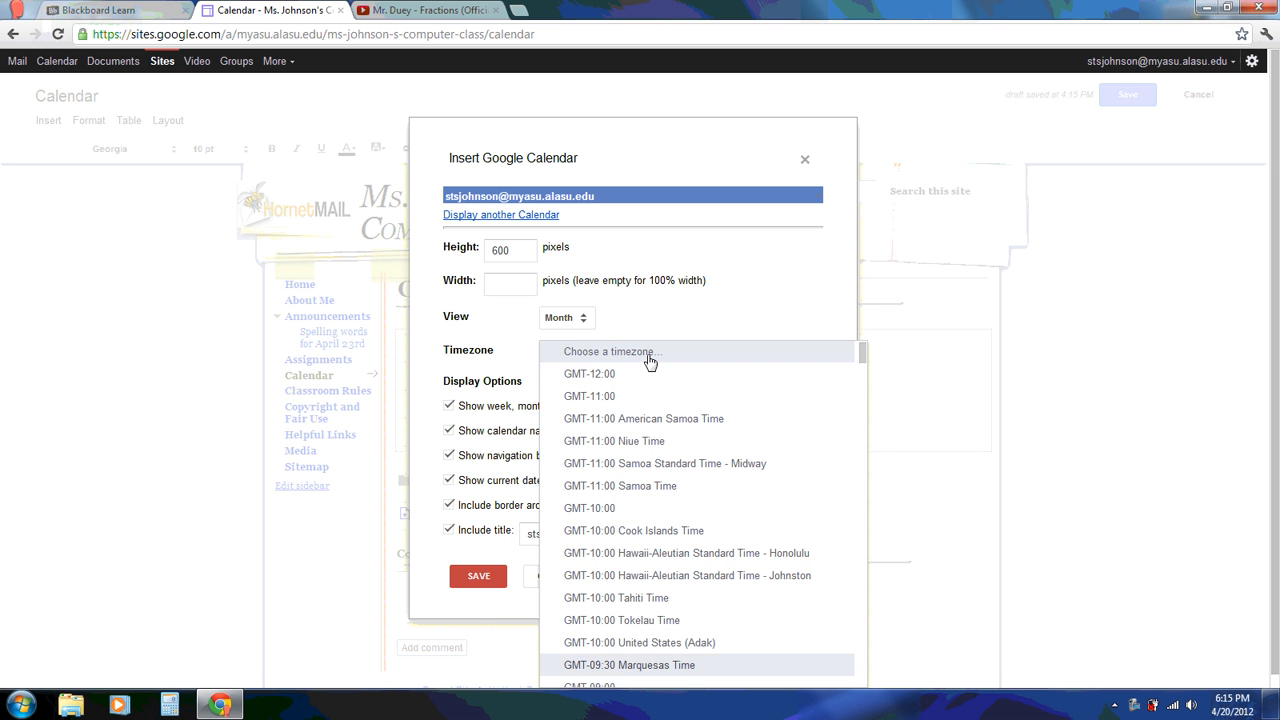
pyautogui.press('Down')
pyautogui.press('Down')
pyautogui.press('Down')
pyautogui.press('Down')
pyautogui.press('Down')
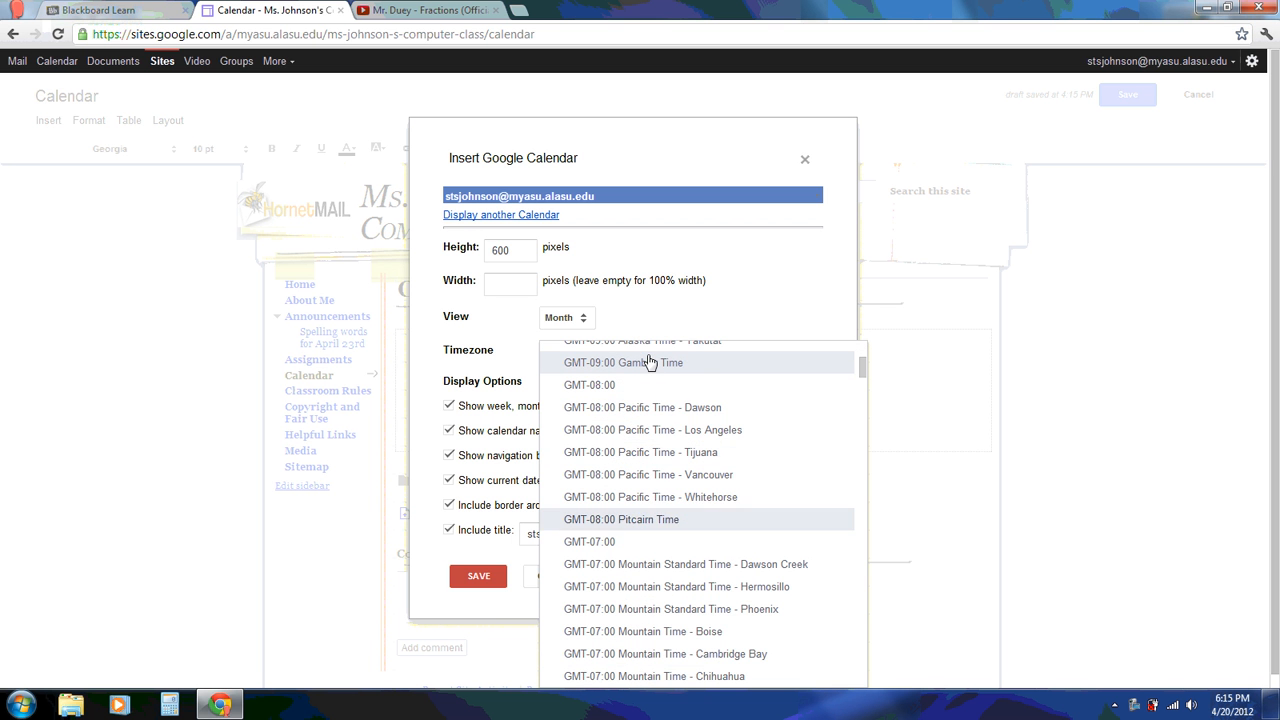
pyautogui.press('Down')
pyautogui.press('Down')
pyautogui.press('Down')
pyautogui.press('Down')
pyautogui.press('Down')
pyautogui.press('Down')
pyautogui.press('Down')
pyautogui.press('Down')
pyautogui.press('Down')
pyautogui.press('Down')
pyautogui.press('Down')
pyautogui.press('Down')
pyautogui.press('Down')
pyautogui.press('Down')
pyautogui.press('Down')
pyautogui.press('Down')
pyautogui.press('Down')
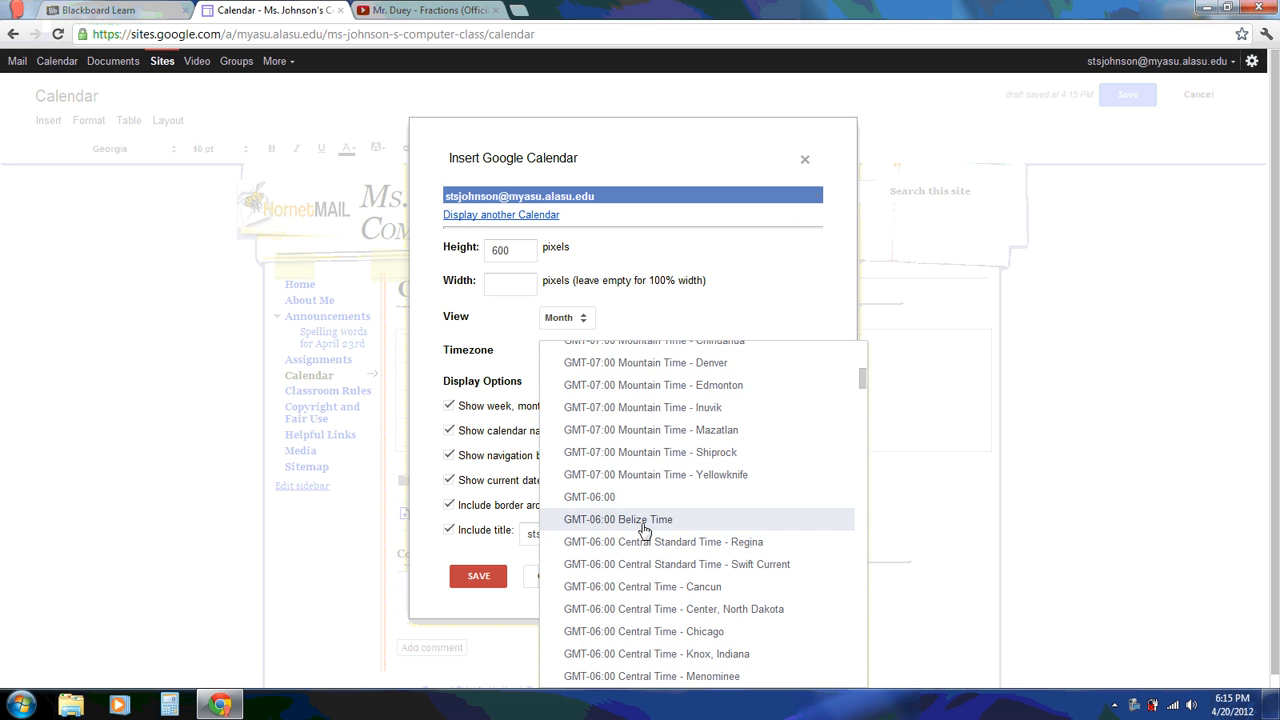
pyautogui.click(643, 633)
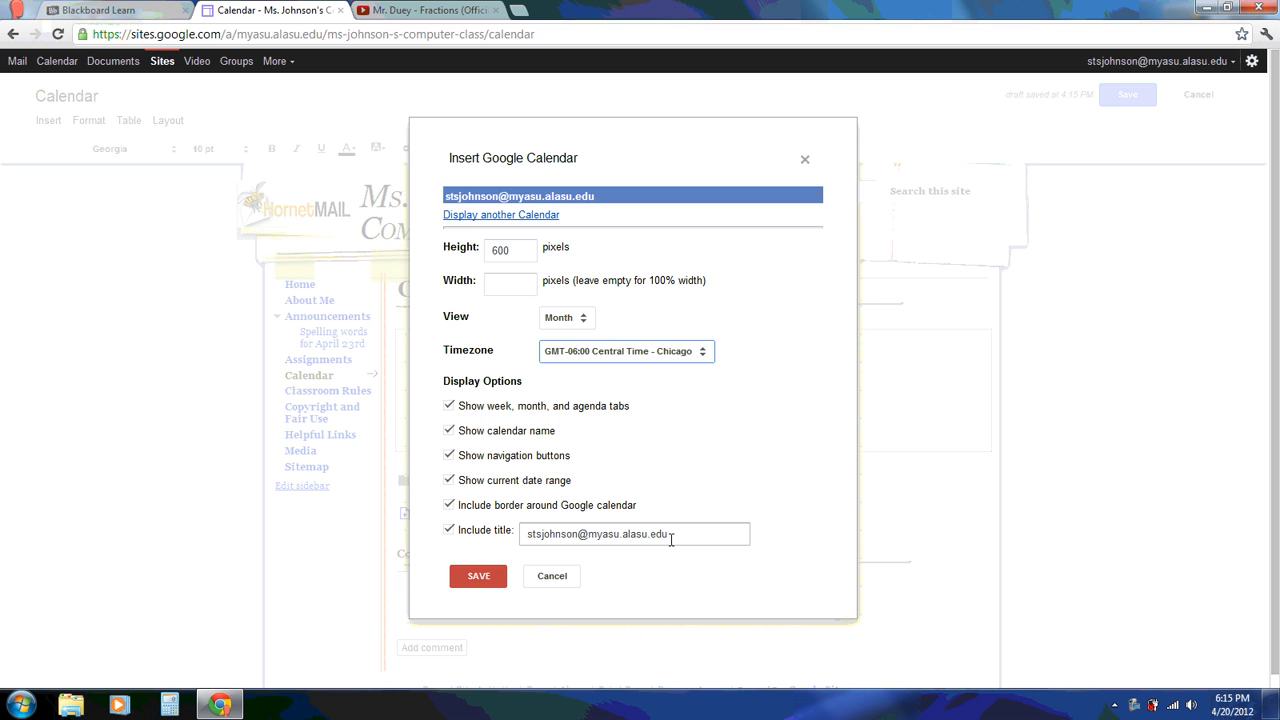
# Retitle the calendar 'Technology Class' and insert it into the page
pyautogui.moveTo(677, 534); pyautogui.dragTo(478, 535)
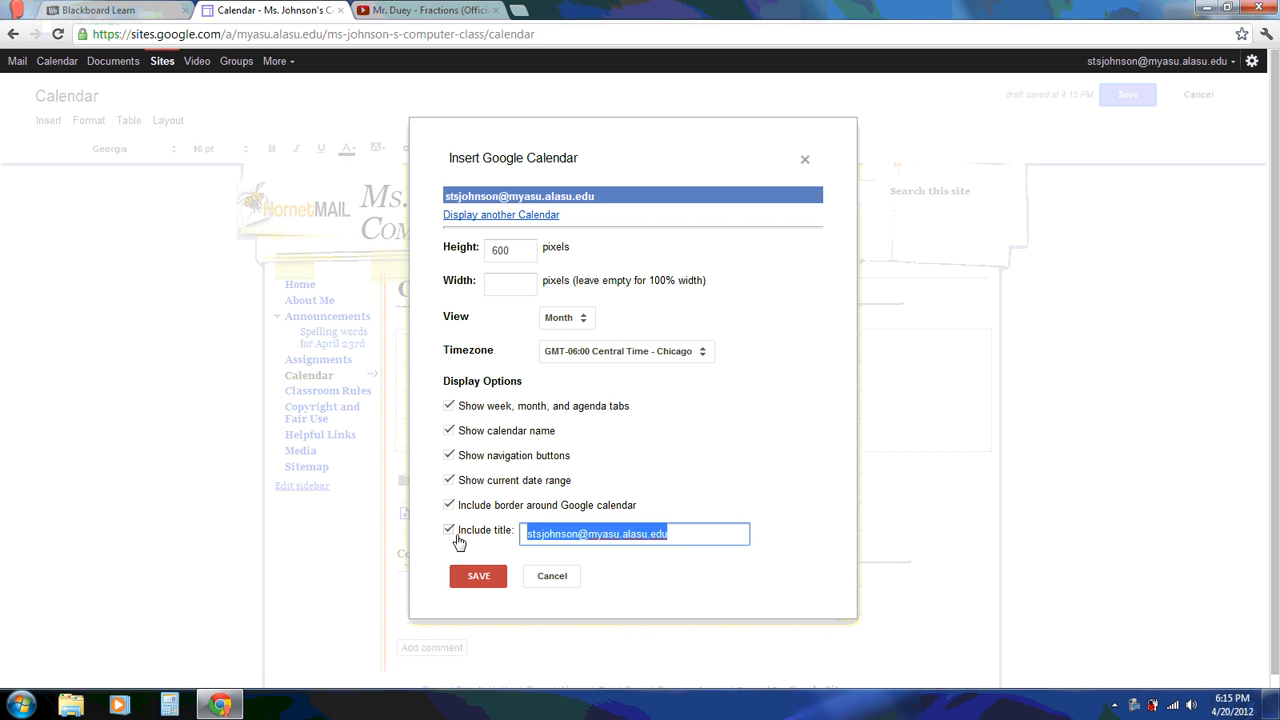
pyautogui.write('Technolo')
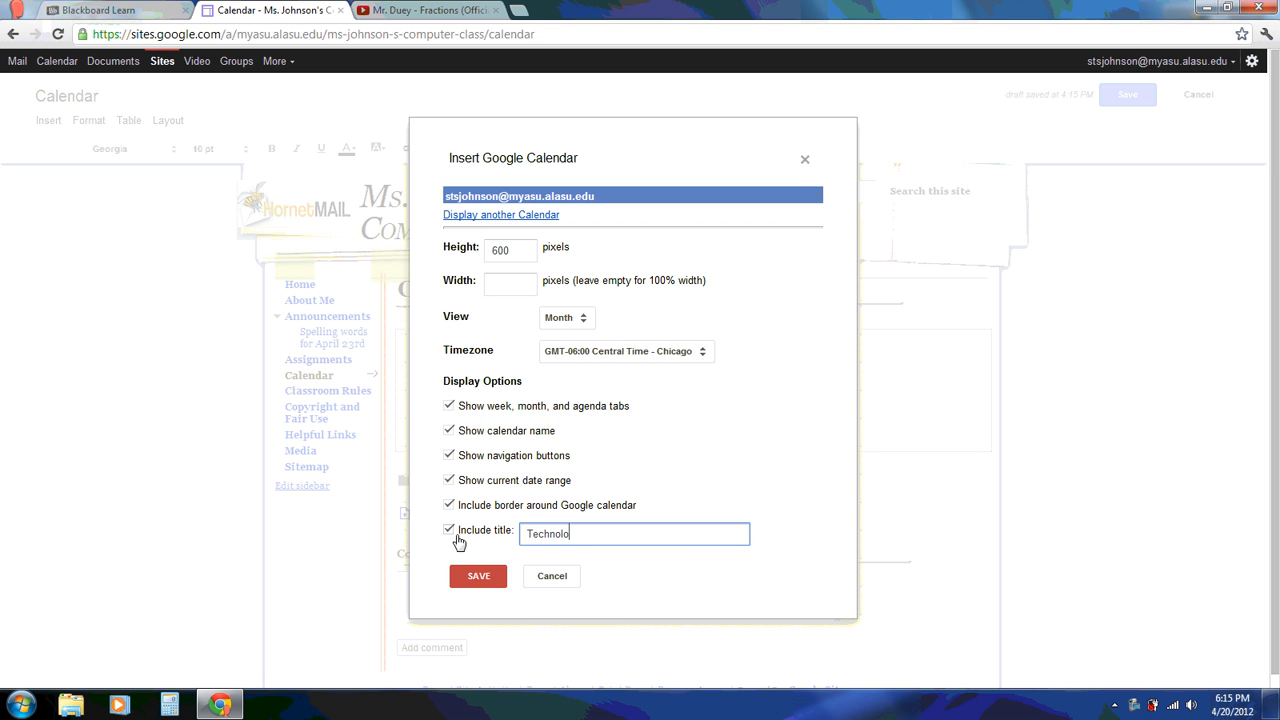
pyautogui.write('gy Class')
pyautogui.click(479, 578)
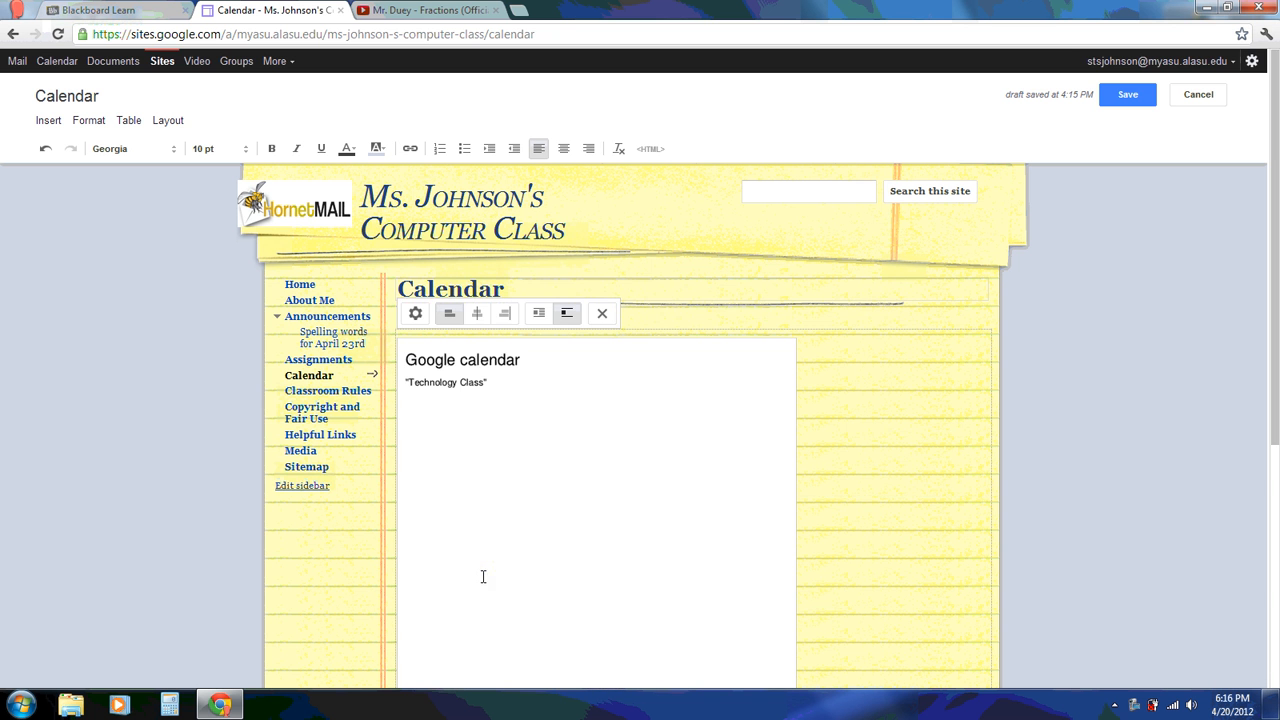
# Save the Calendar page and scroll through the embedded April 2012 calendar
pyautogui.moveTo(1274, 414); pyautogui.dragTo(1275, 479)
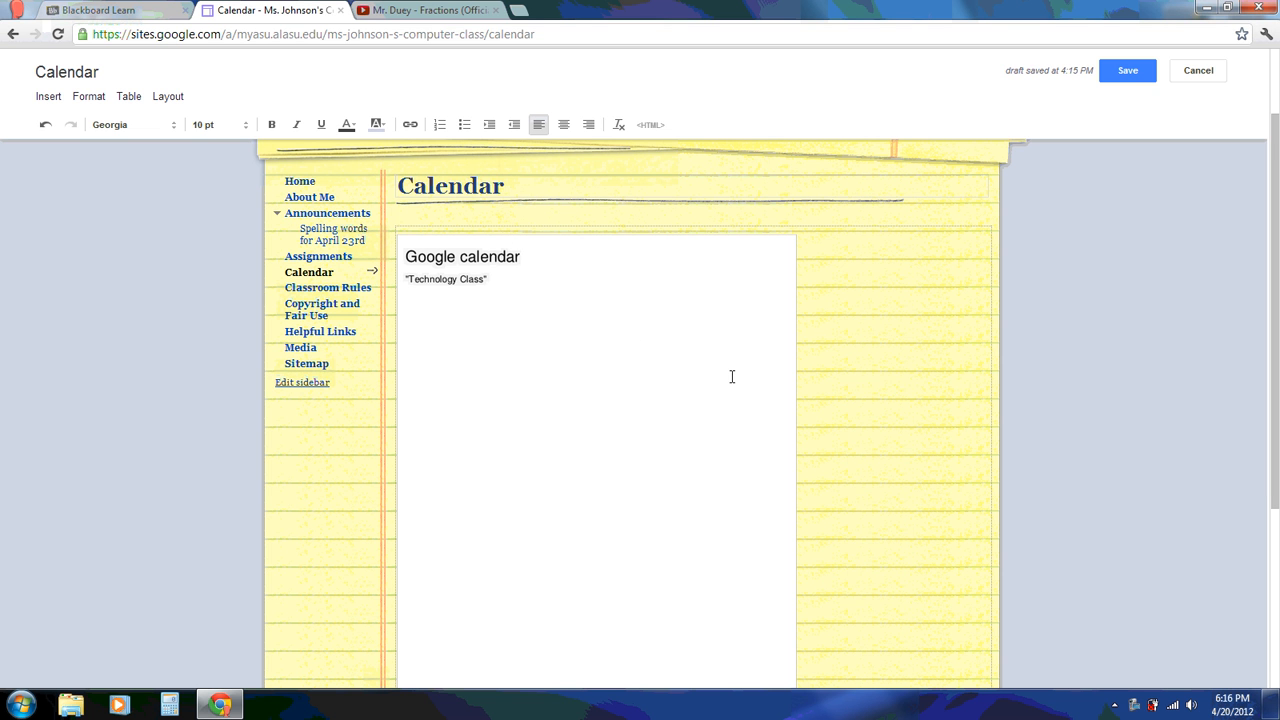
pyautogui.click(1130, 74)
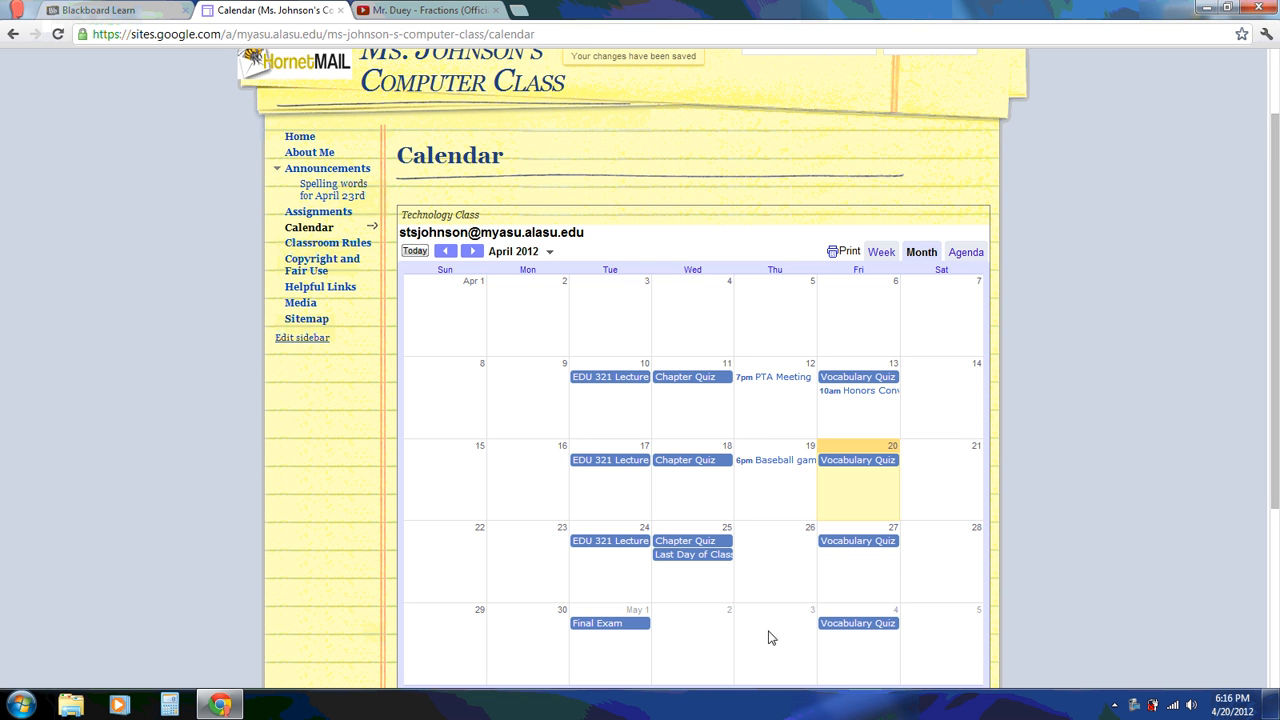
pyautogui.scroll(-1, 1276, 420)
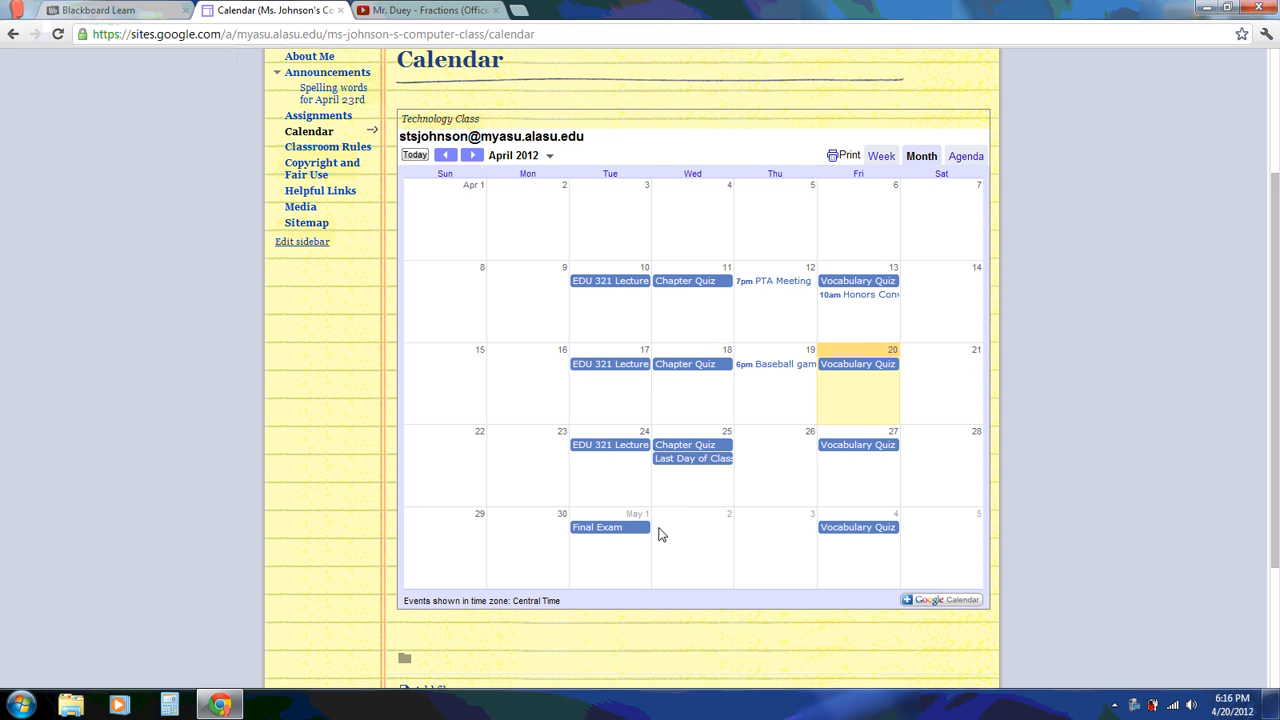
pyautogui.scroll(2, 1276, 400)
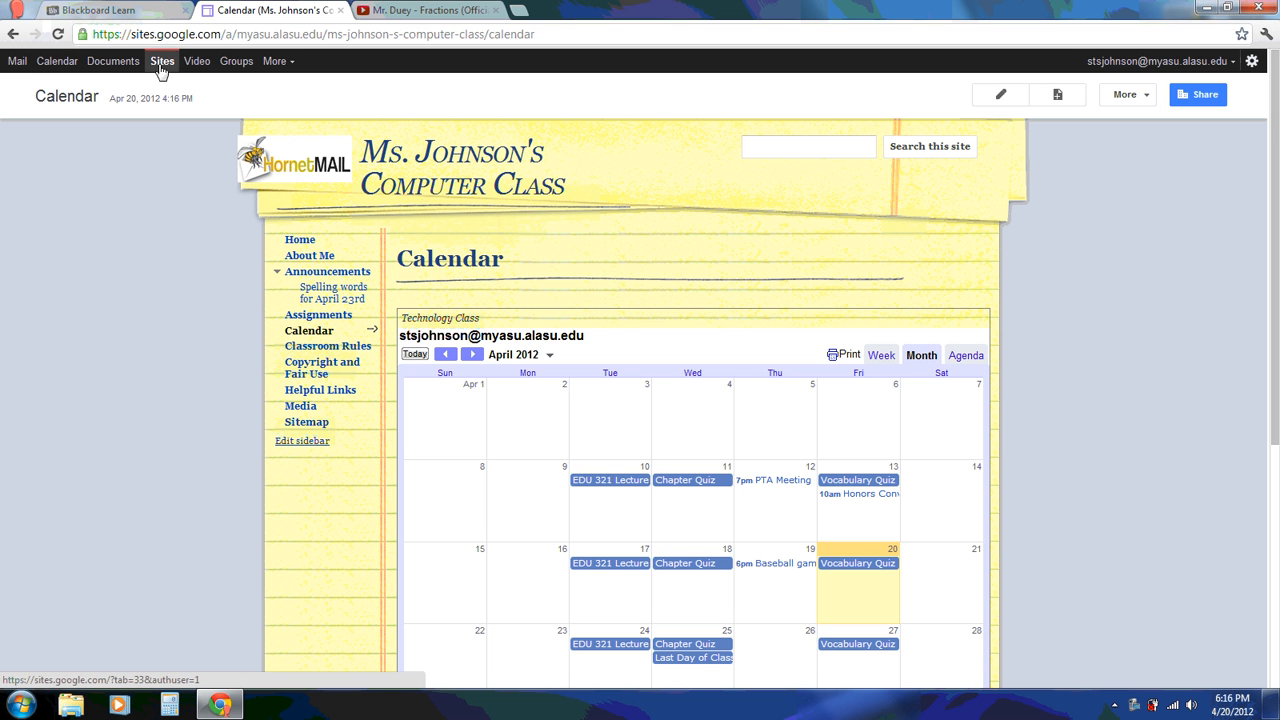
# Open Google Calendar, try Day, Week, Month and Agenda views, then start an event on Friday, April 20
pyautogui.click(56, 66)
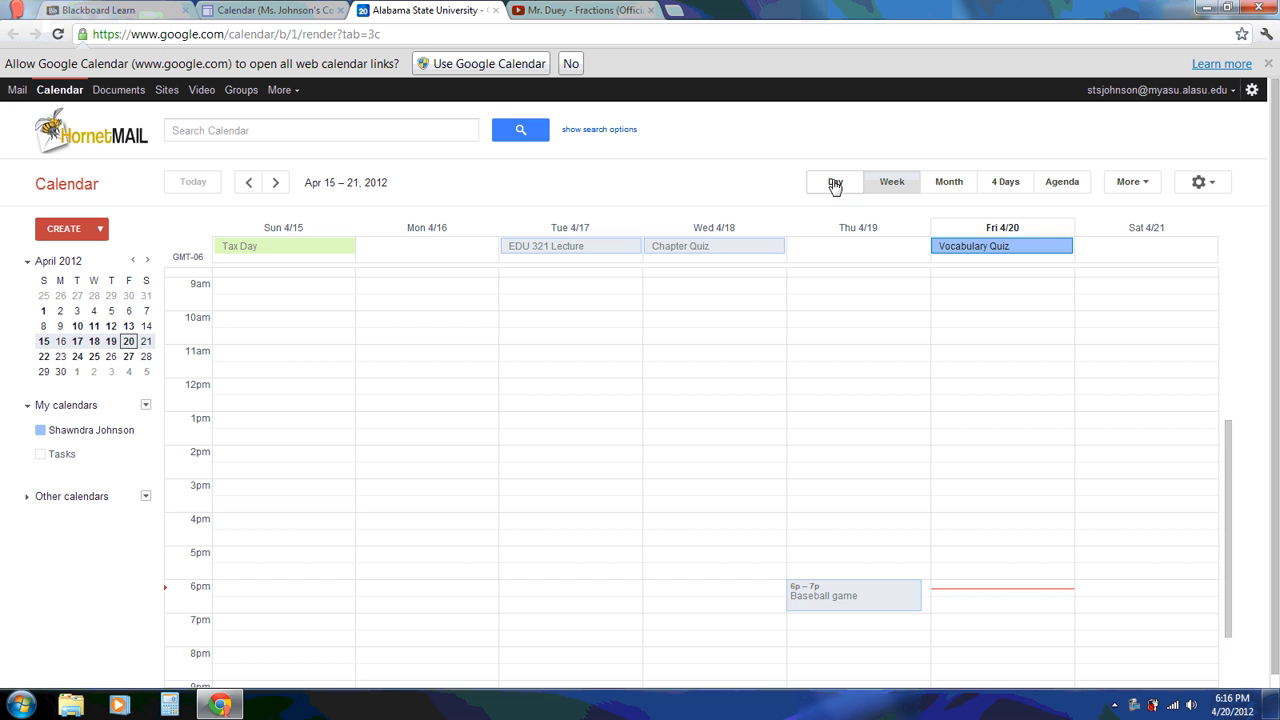
pyautogui.click(835, 185)
pyautogui.click(890, 182)
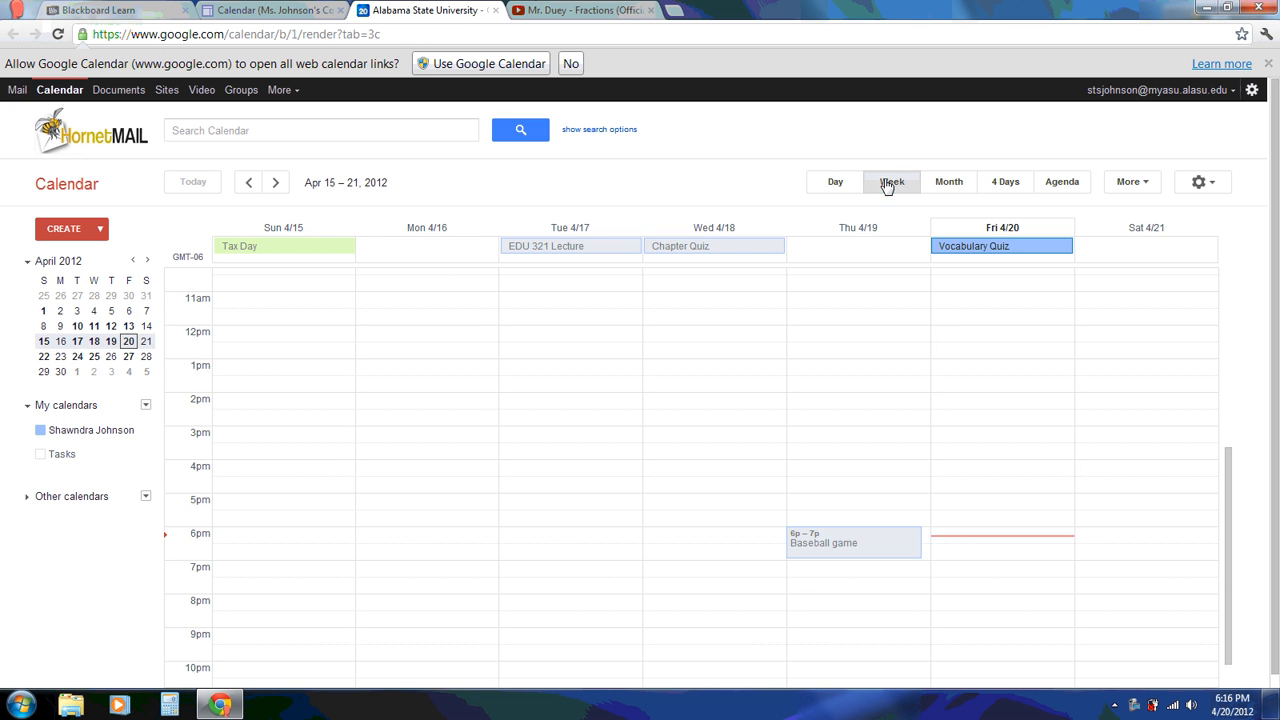
pyautogui.click(948, 183)
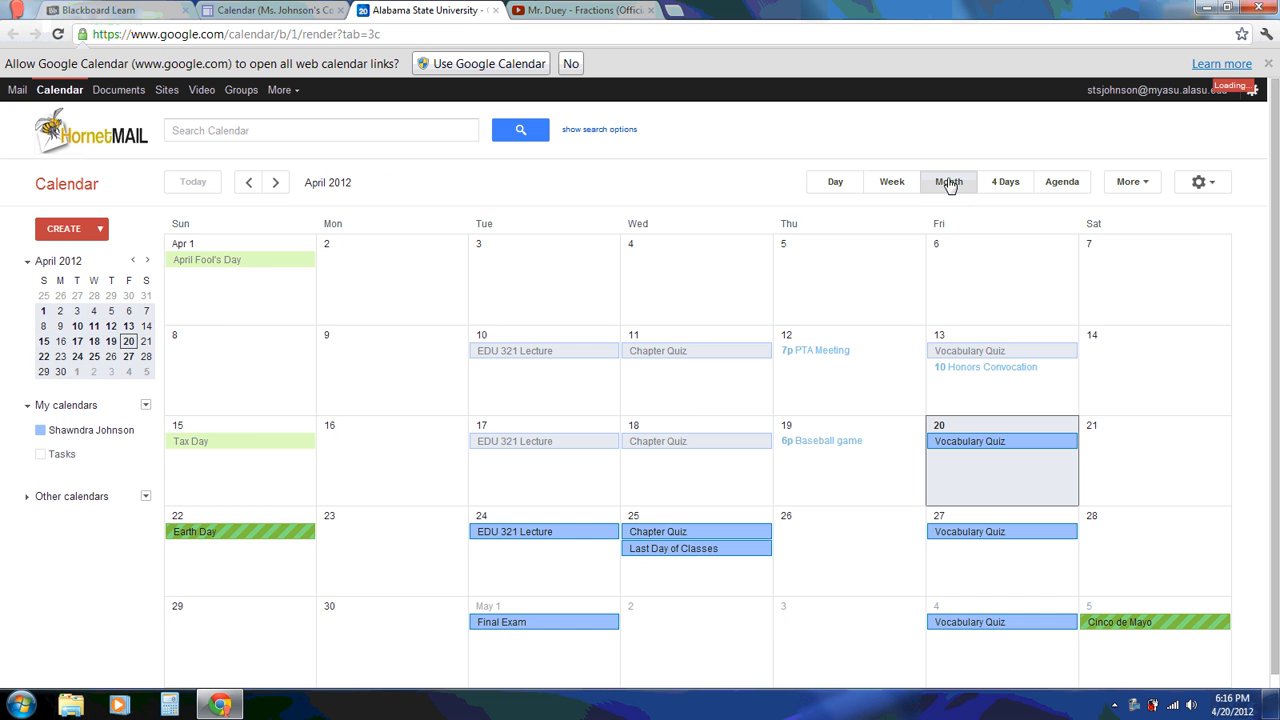
pyautogui.click(1058, 184)
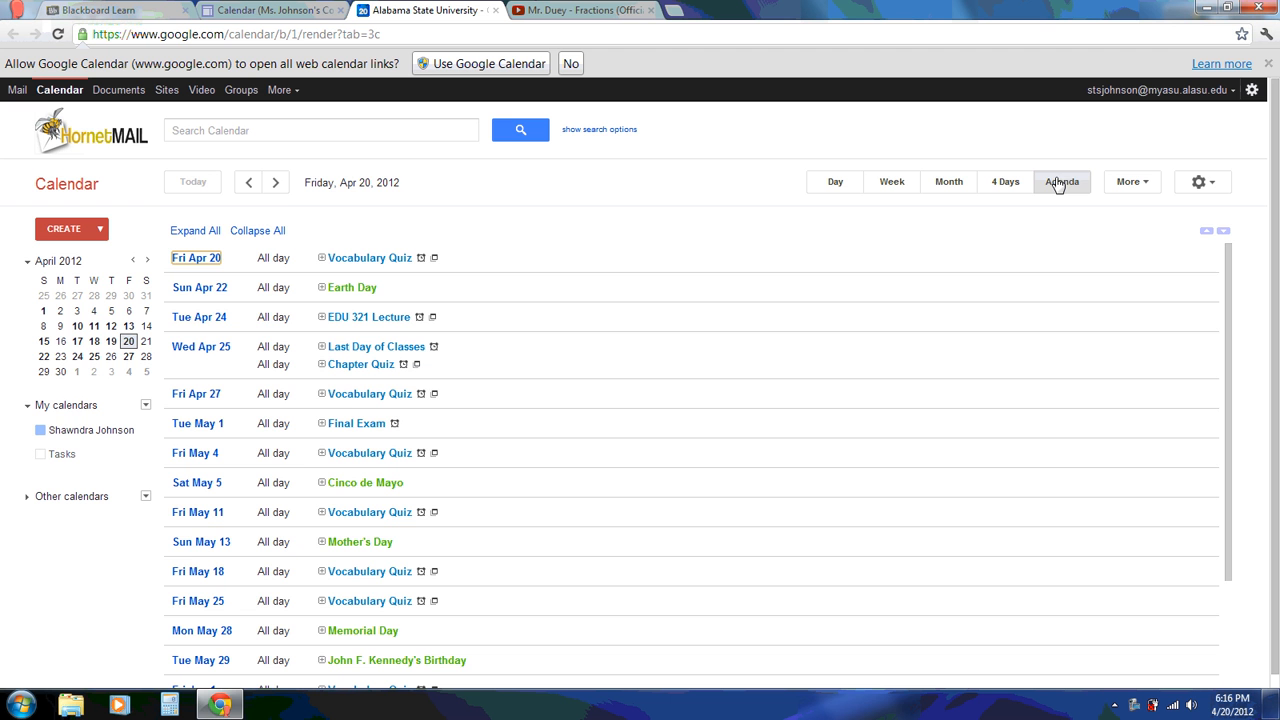
pyautogui.click(948, 183)
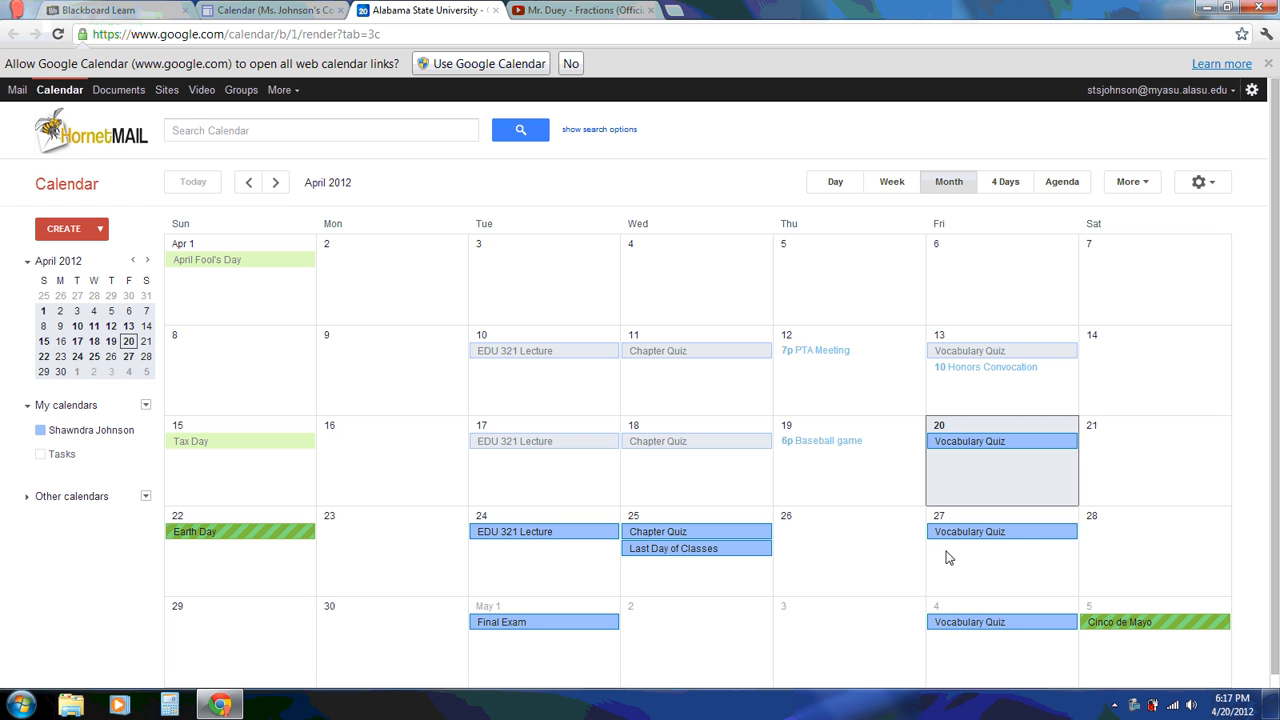
pyautogui.click(986, 469)
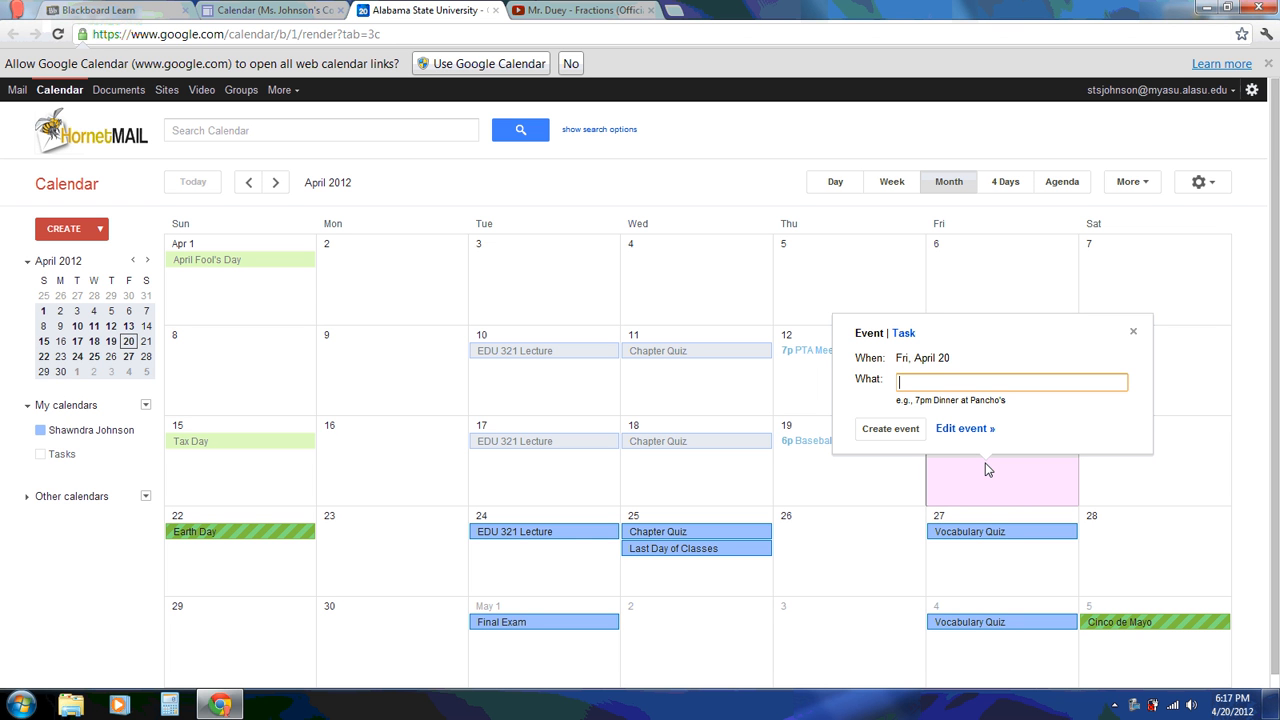
# Add 'Customer Service Training' on April 20 and '9am Baseball Game' on April 21, then begin an April 2 event
pyautogui.write('Customer Service Training')
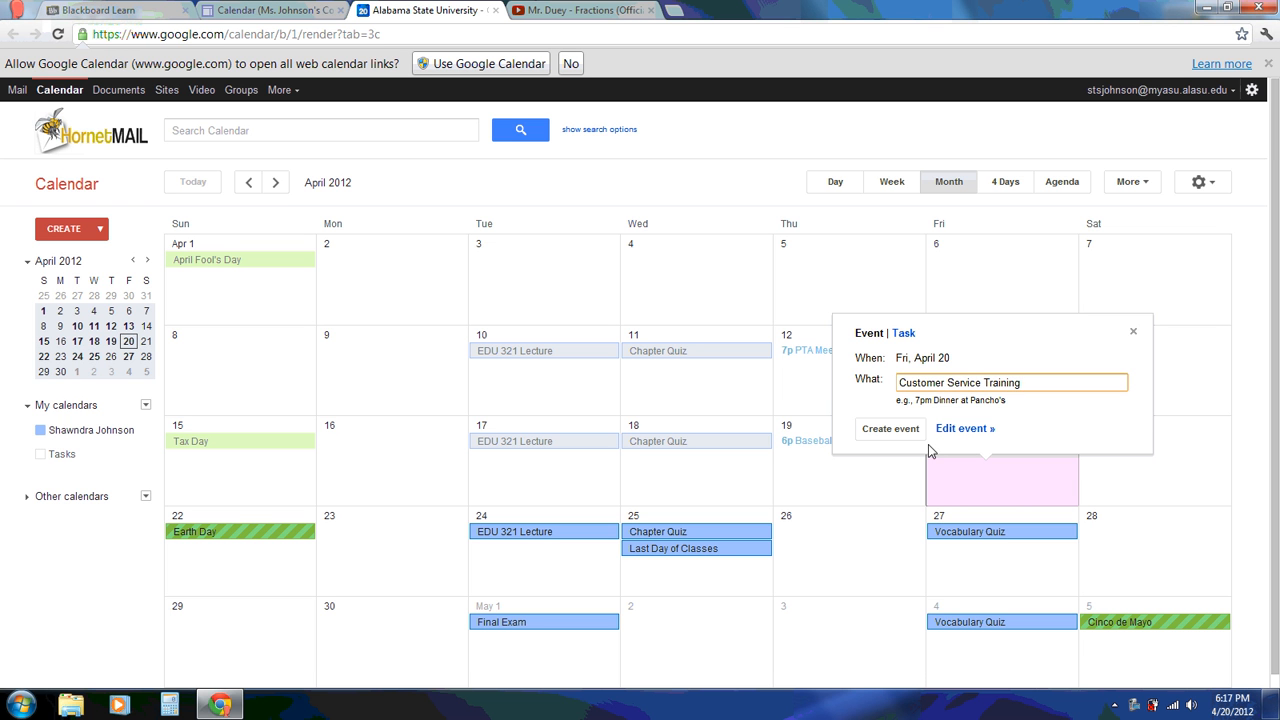
pyautogui.click(906, 429)
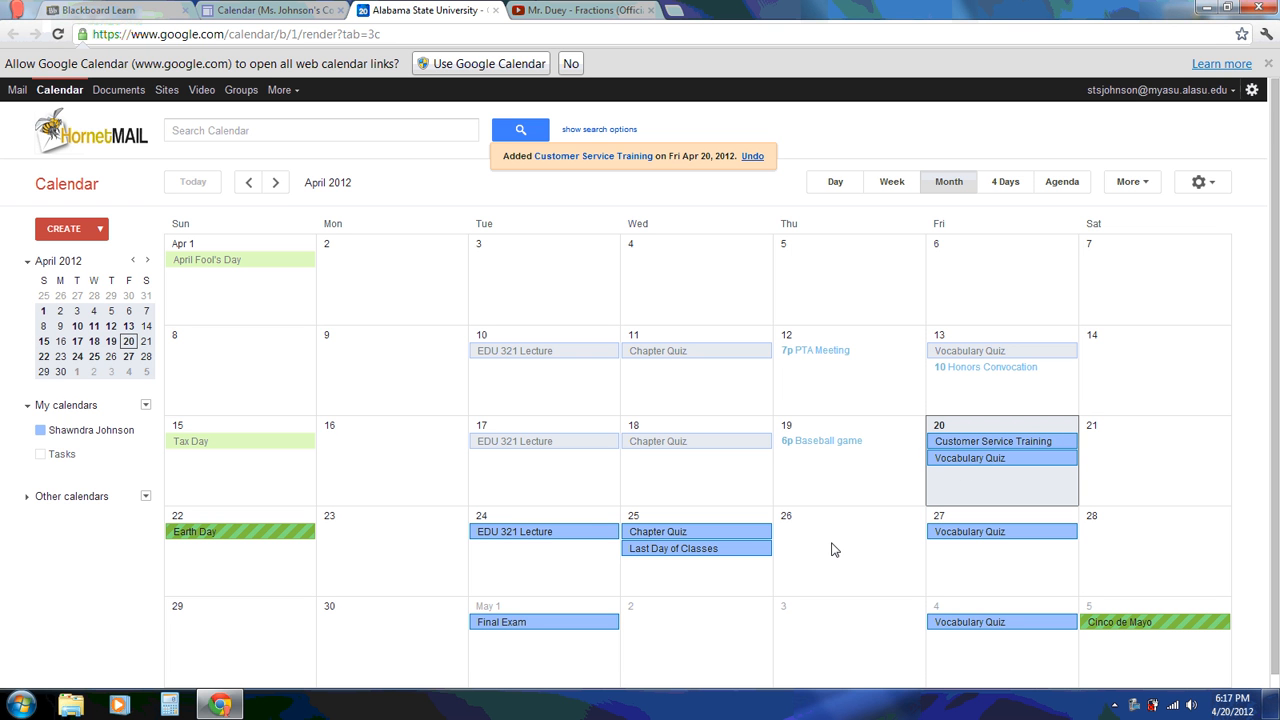
pyautogui.click(1158, 458)
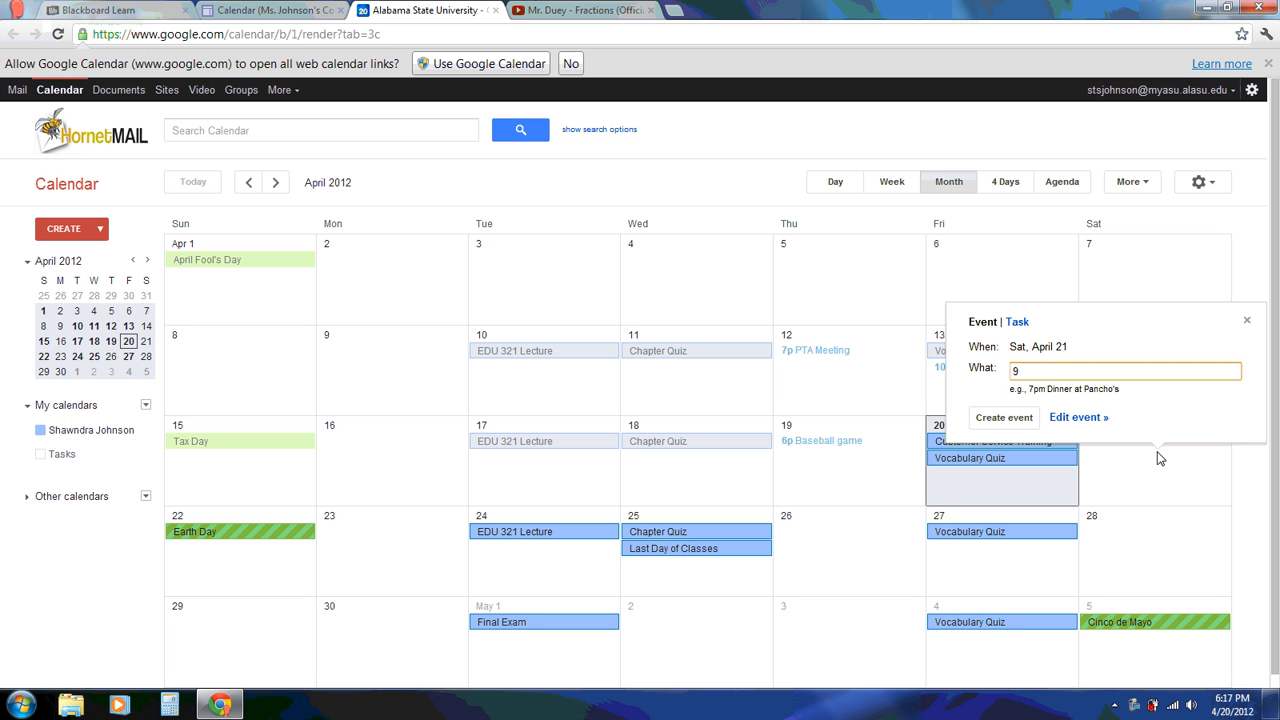
pyautogui.write('9am Baseball Game')
pyautogui.click(1005, 422)
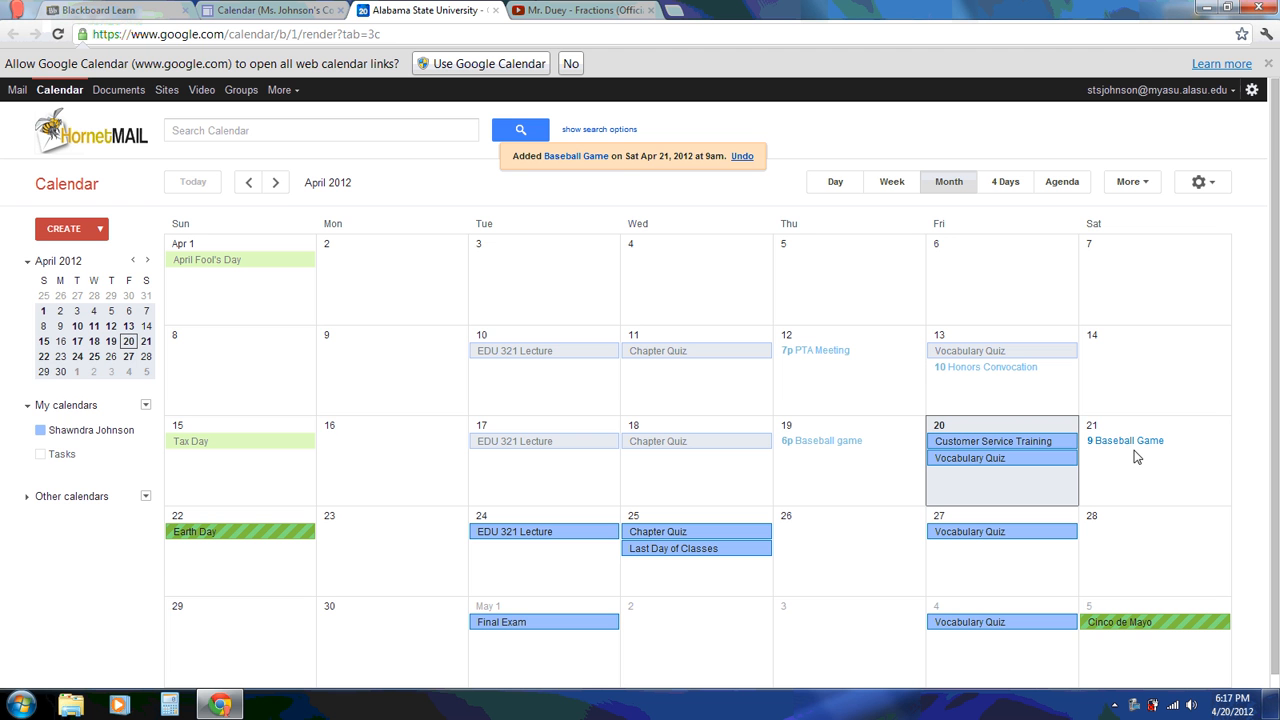
pyautogui.click(371, 306)
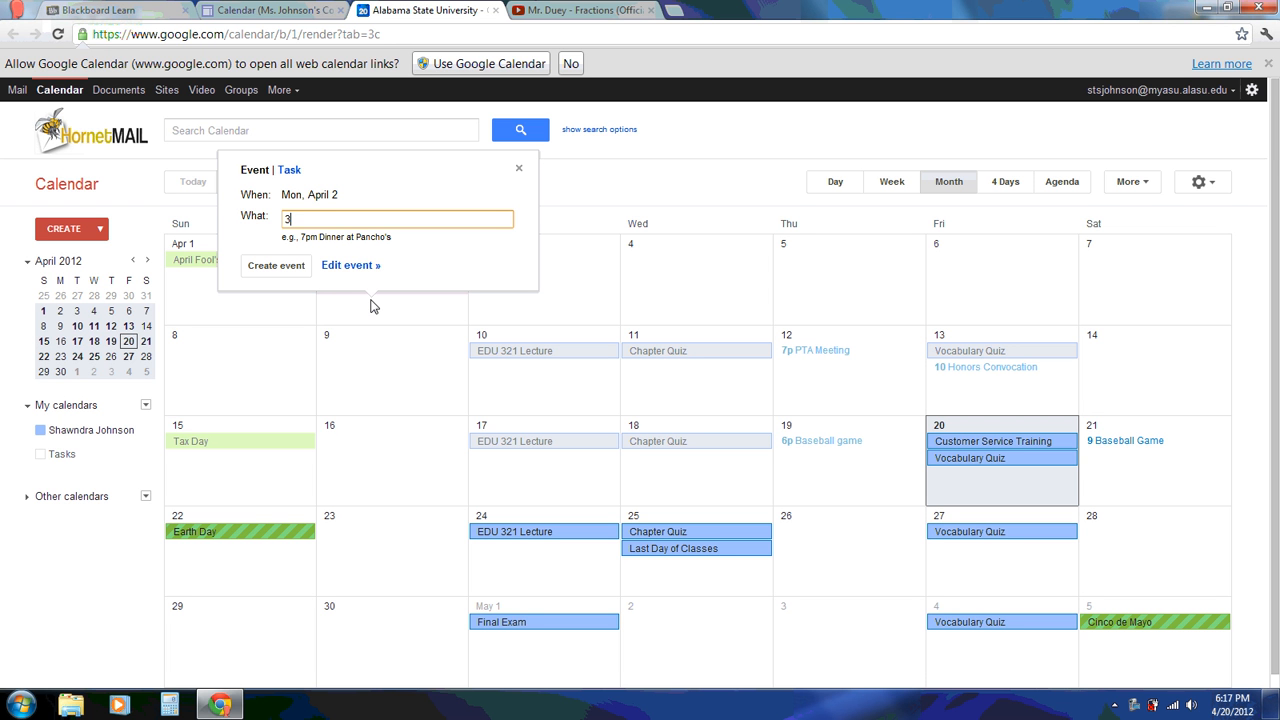
# Make '3pm Faculty Meeting' on April 2 repeat weekly on Mondays until June 5, 2012
pyautogui.write('3pm Faculty Meeting')
pyautogui.click(350, 266)
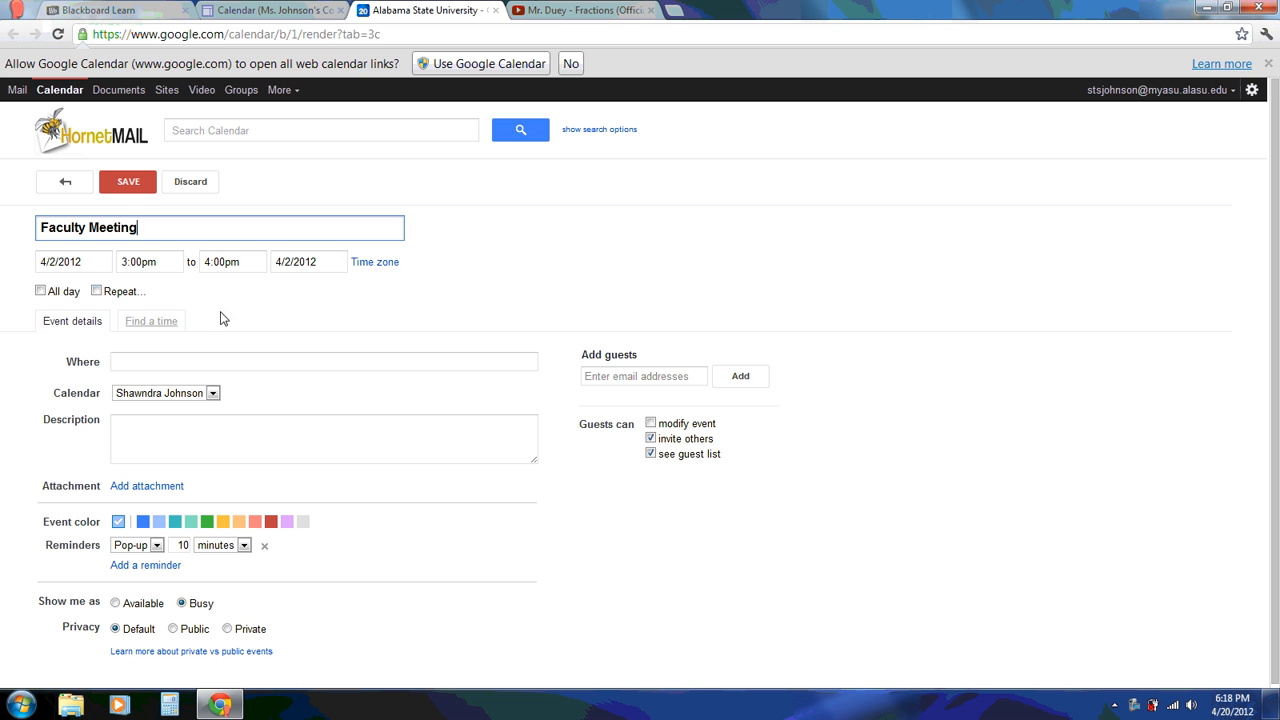
pyautogui.click(96, 291)
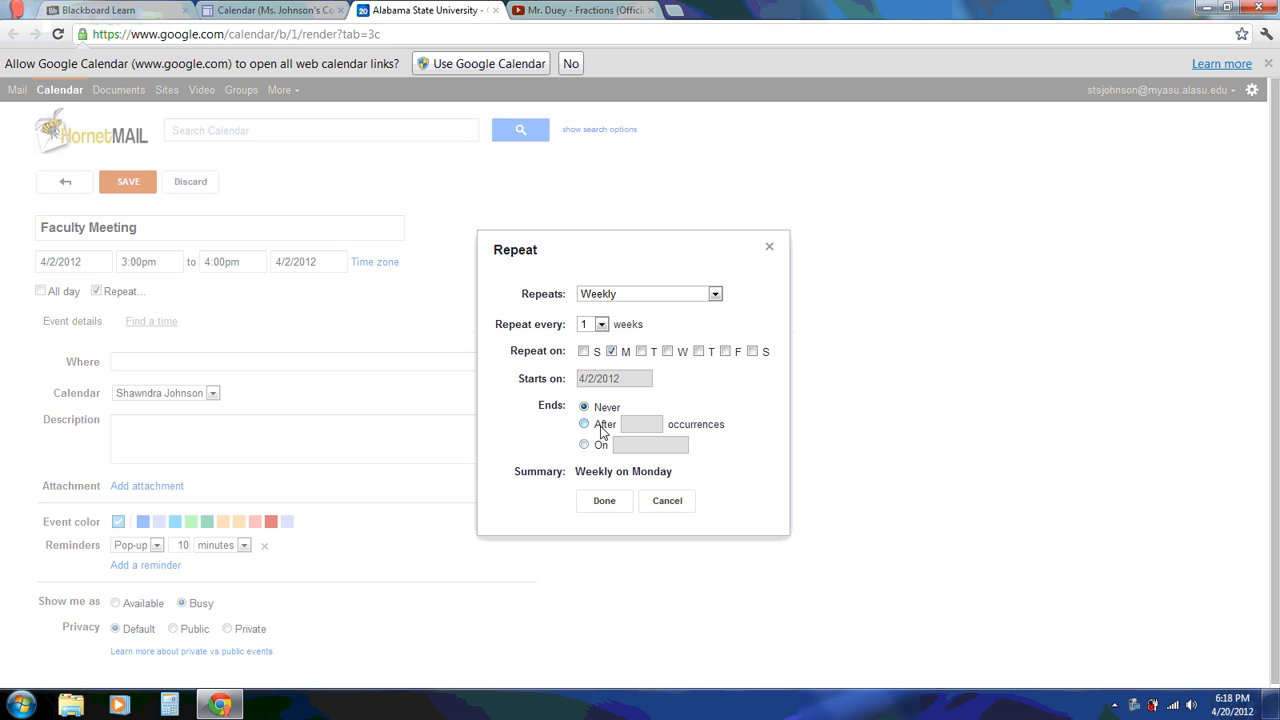
pyautogui.click(584, 446)
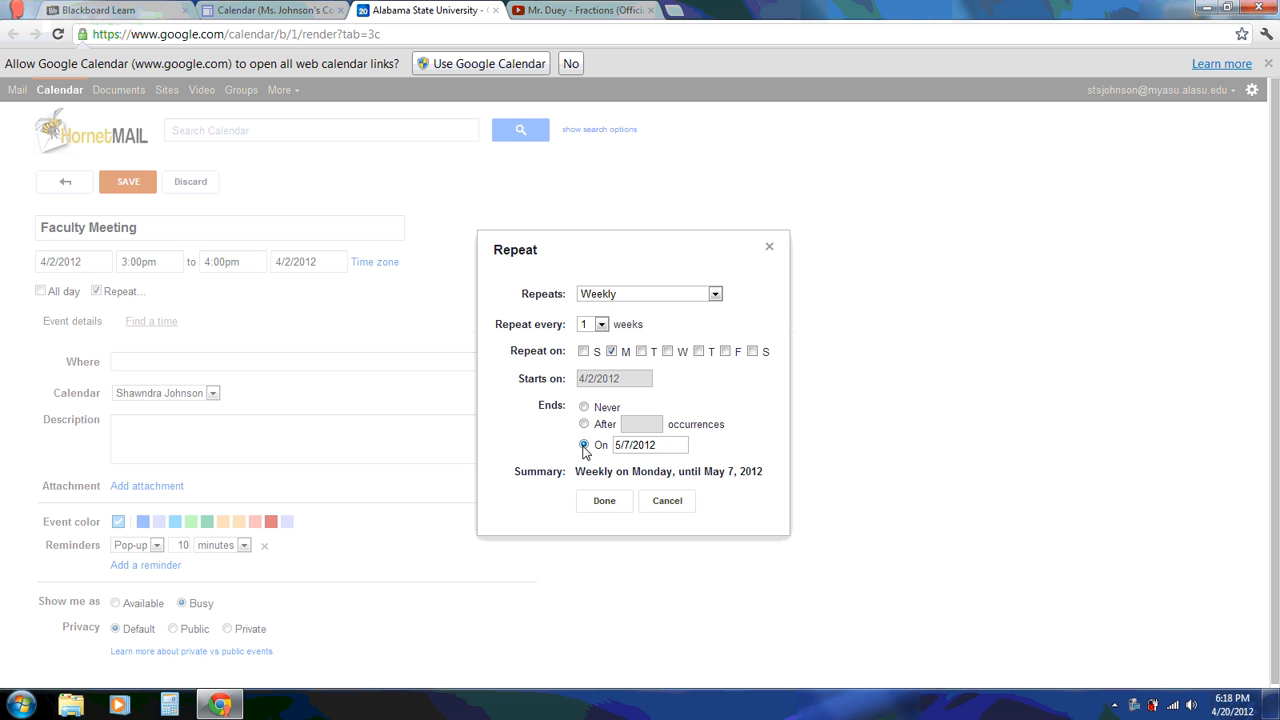
pyautogui.click(673, 447)
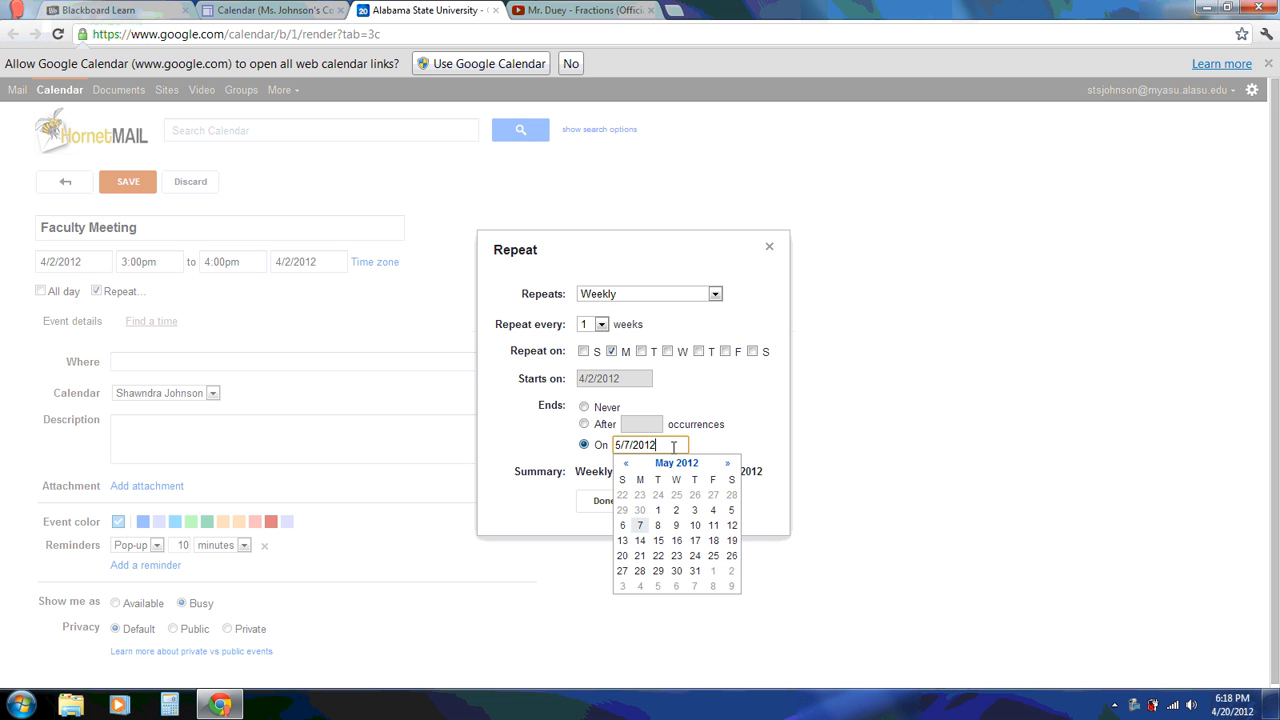
pyautogui.click(727, 464)
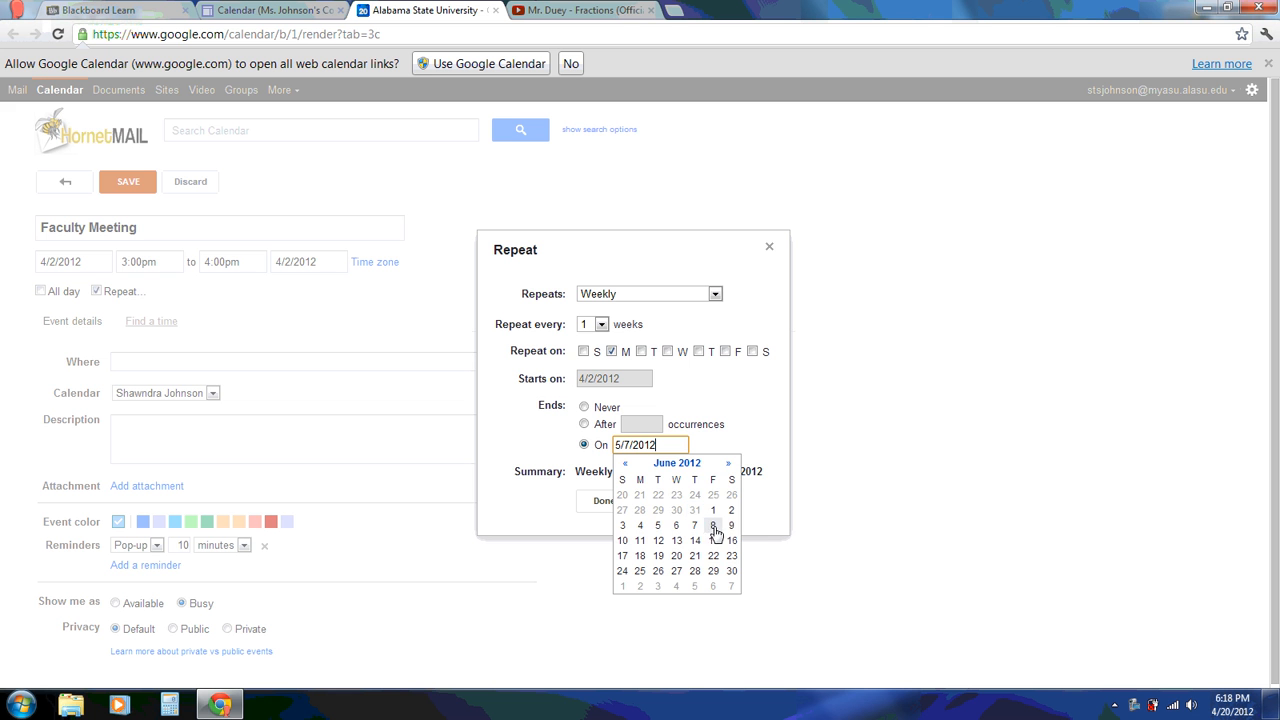
pyautogui.click(658, 525)
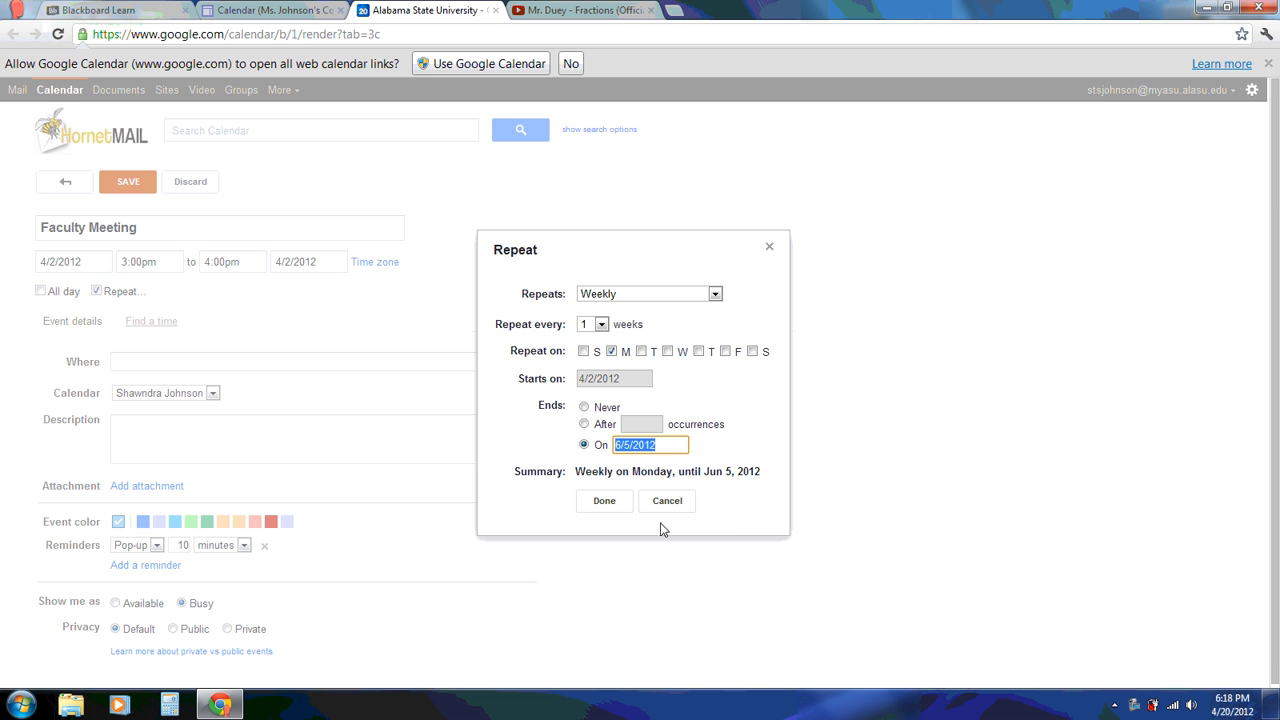
pyautogui.click(605, 502)
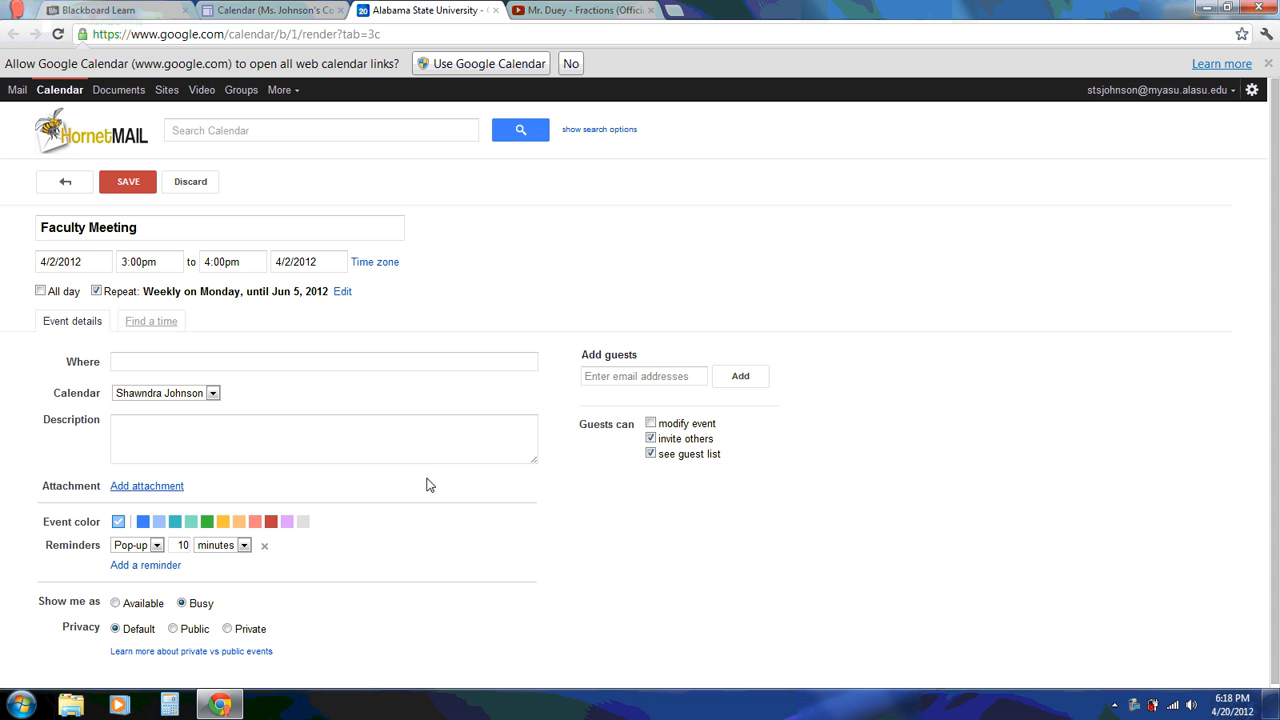
# Keep the same calendar and pop-up reminder, then save the Faculty Meeting as 3pm every Monday
pyautogui.moveTo(1276, 252); pyautogui.dragTo(1278, 265)
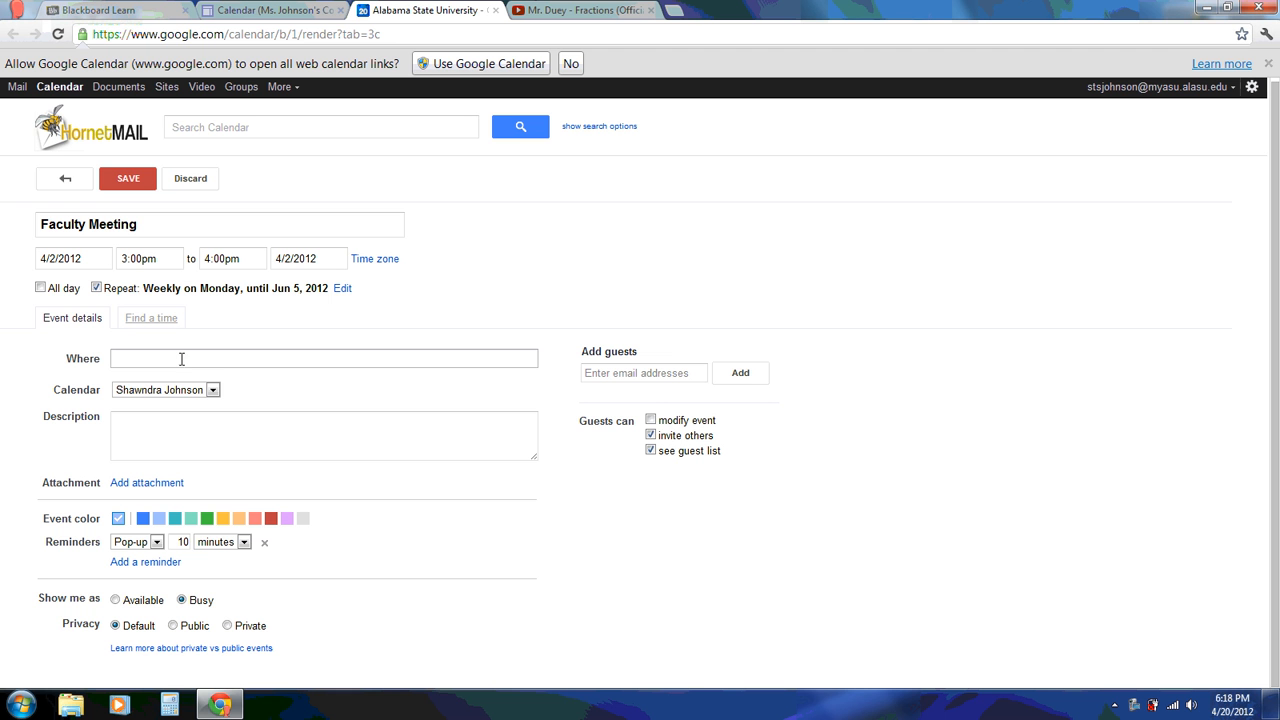
pyautogui.click(212, 391)
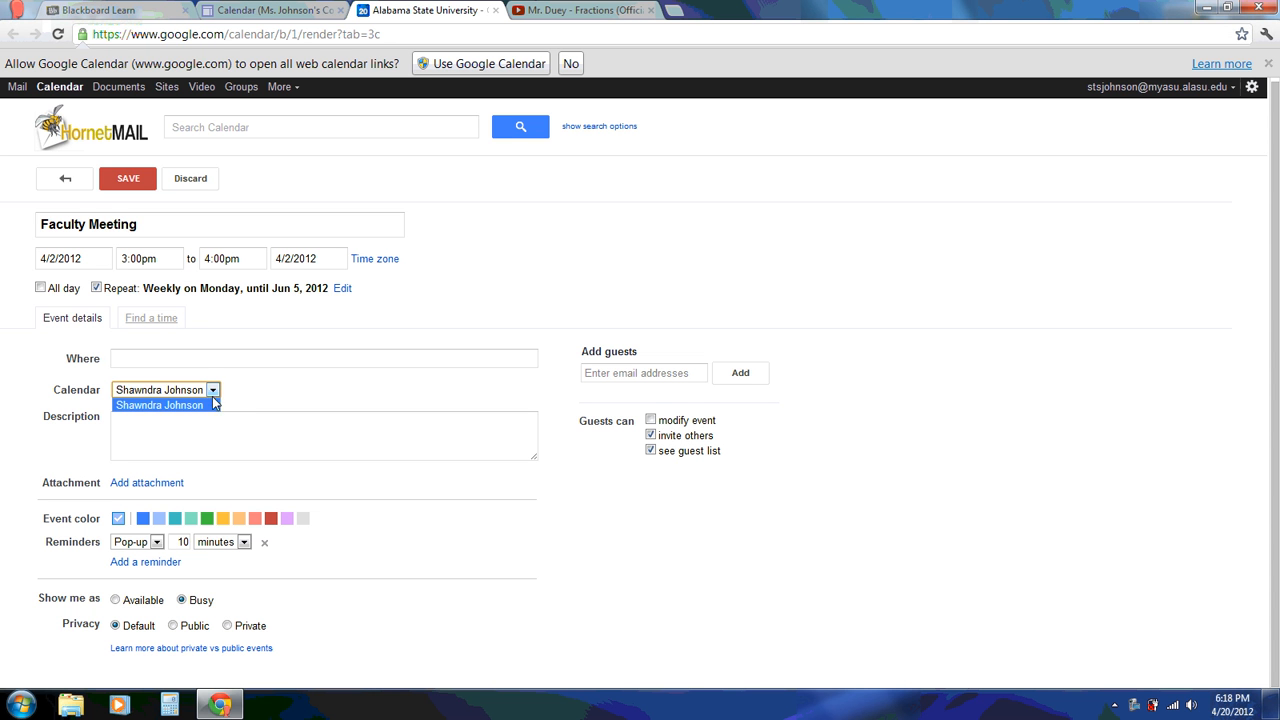
pyautogui.click(232, 398)
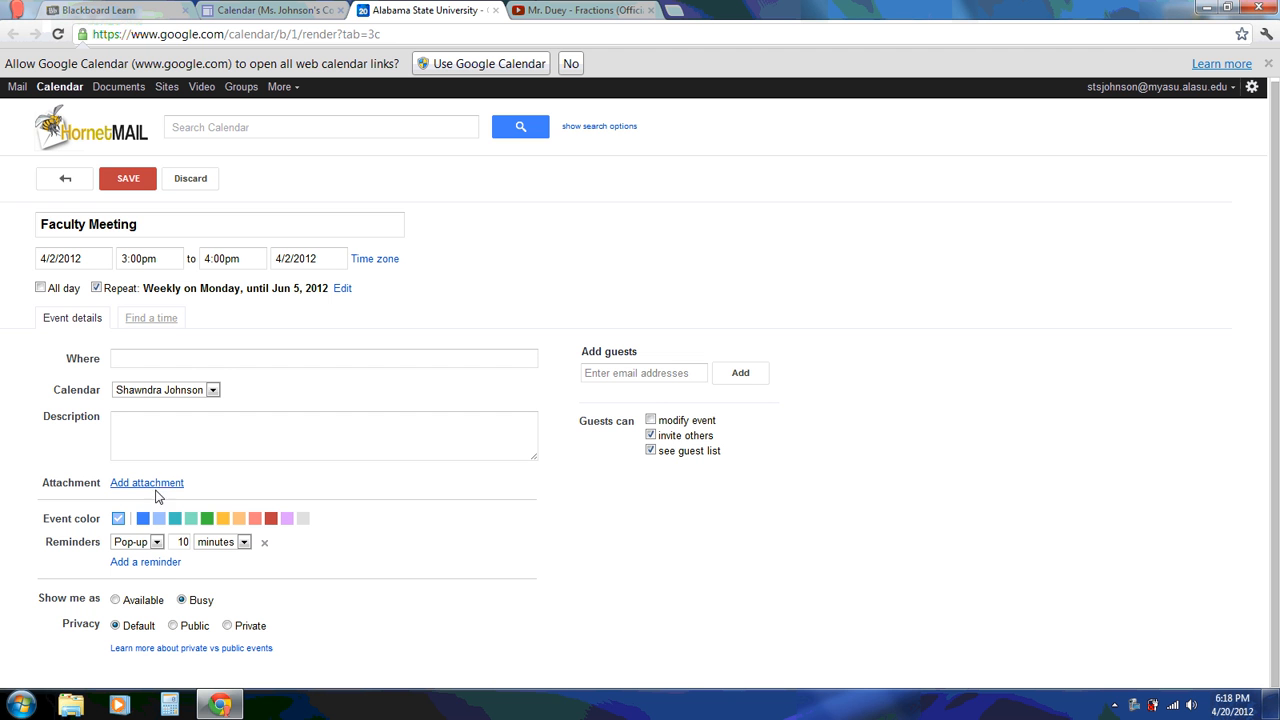
pyautogui.click(153, 545)
pyautogui.click(228, 570)
pyautogui.click(630, 372)
pyautogui.click(131, 180)
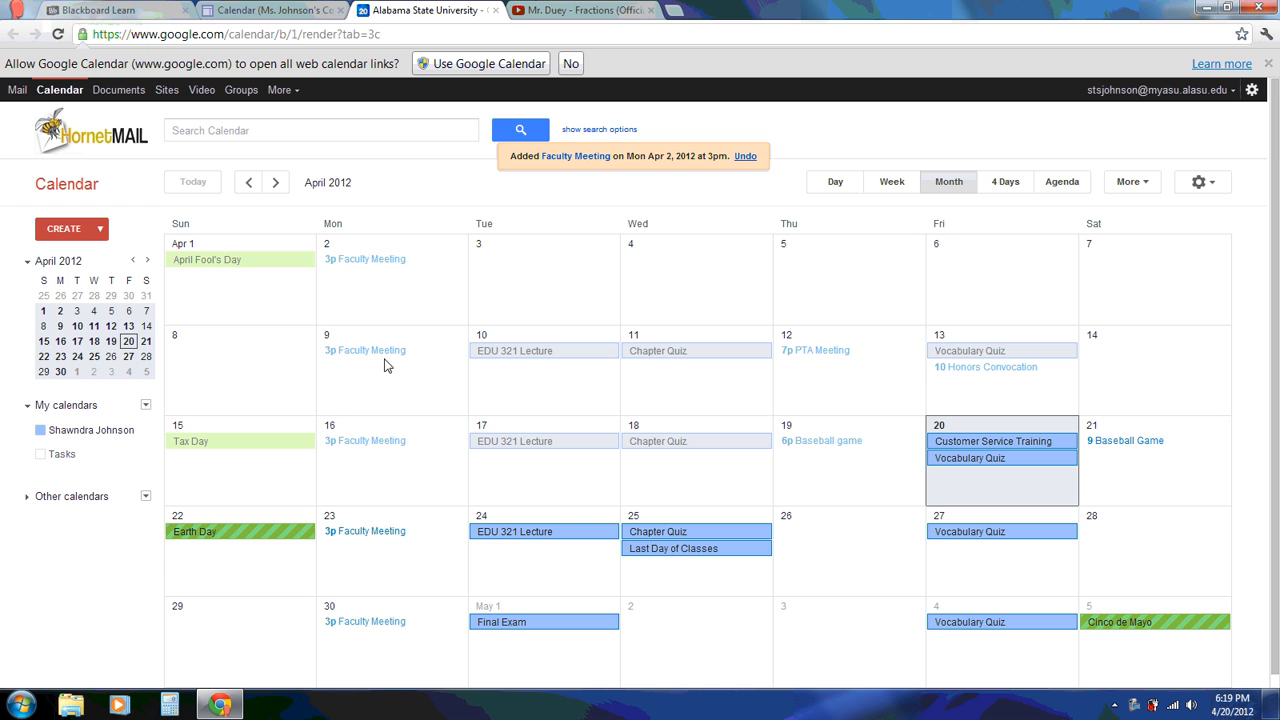
pyautogui.click(146, 406)
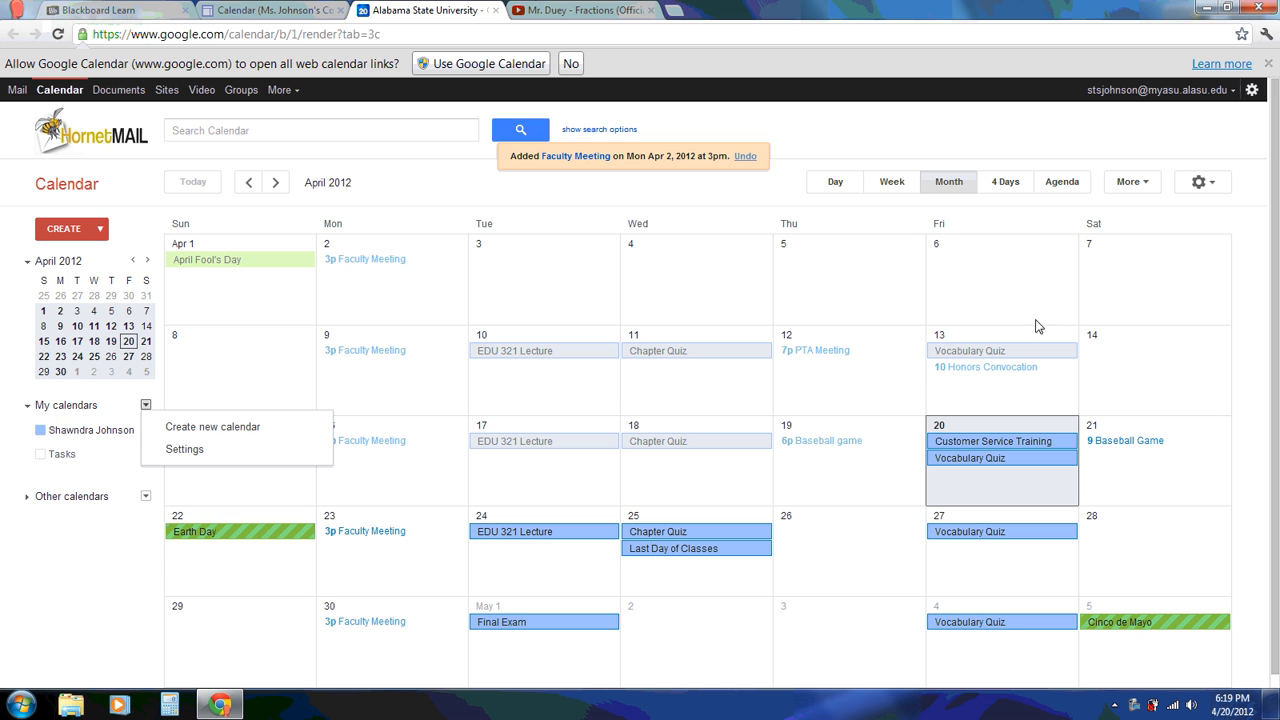
pyautogui.click(77, 607)
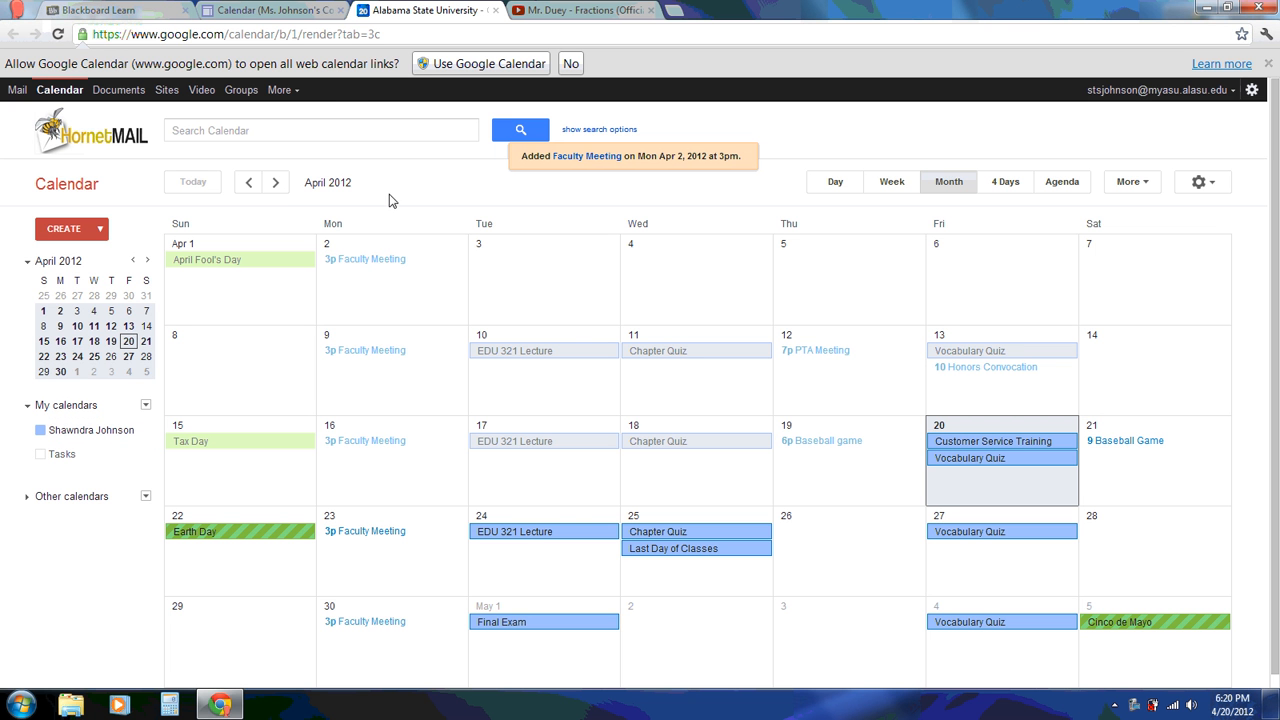
# Reload the class site's Calendar page to show the new events, then return to Blackboard's Assignment#8
pyautogui.click(292, 12)
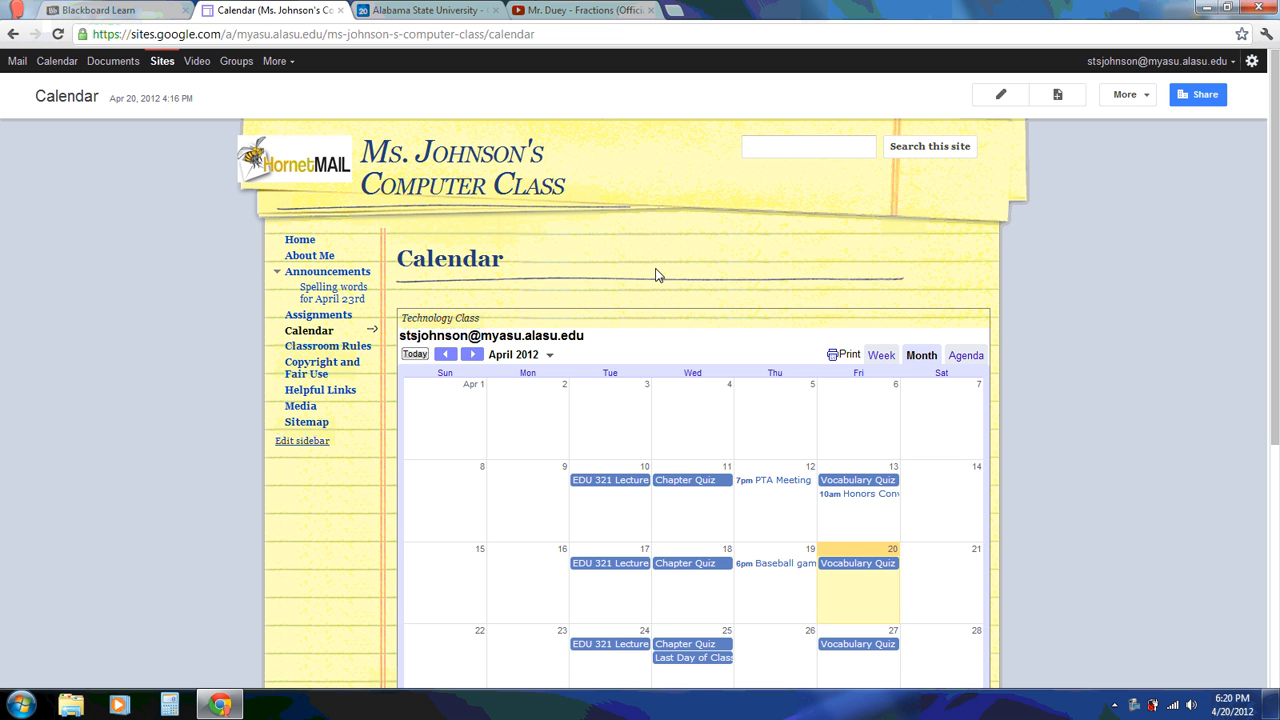
pyautogui.press('F5')
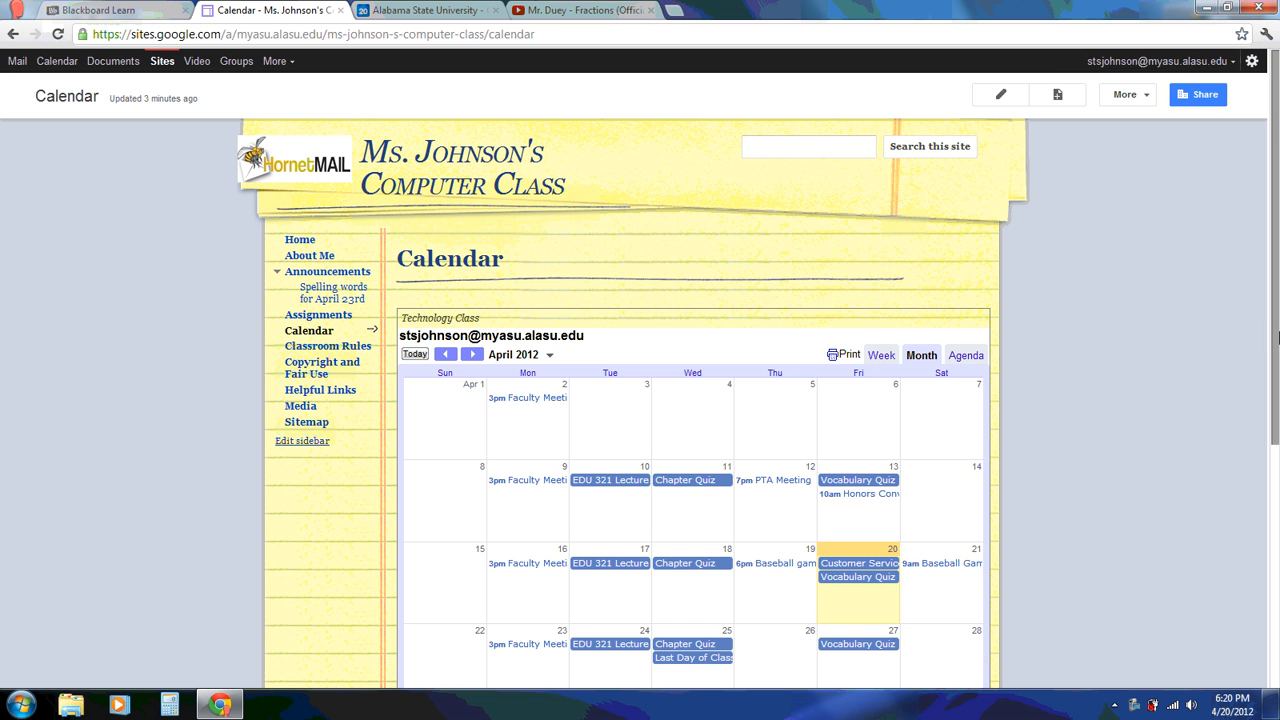
pyautogui.moveTo(1277, 338); pyautogui.dragTo(1277, 397)
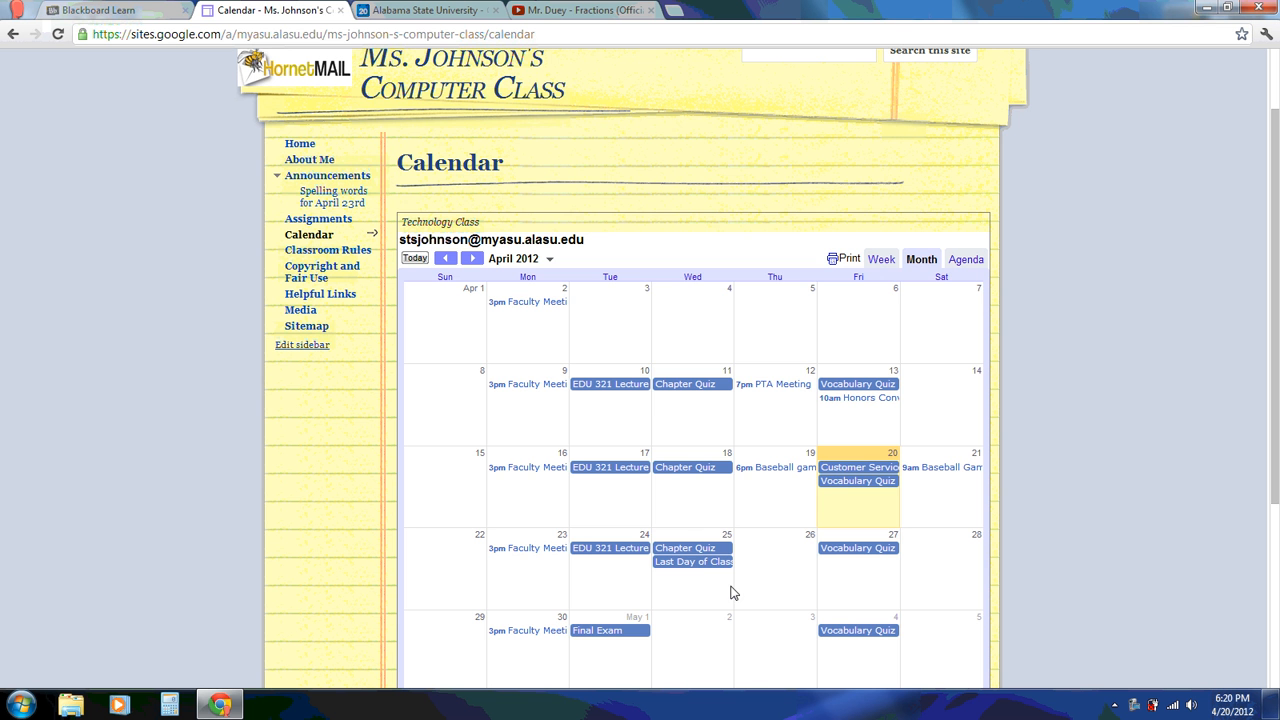
pyautogui.click(120, 11)
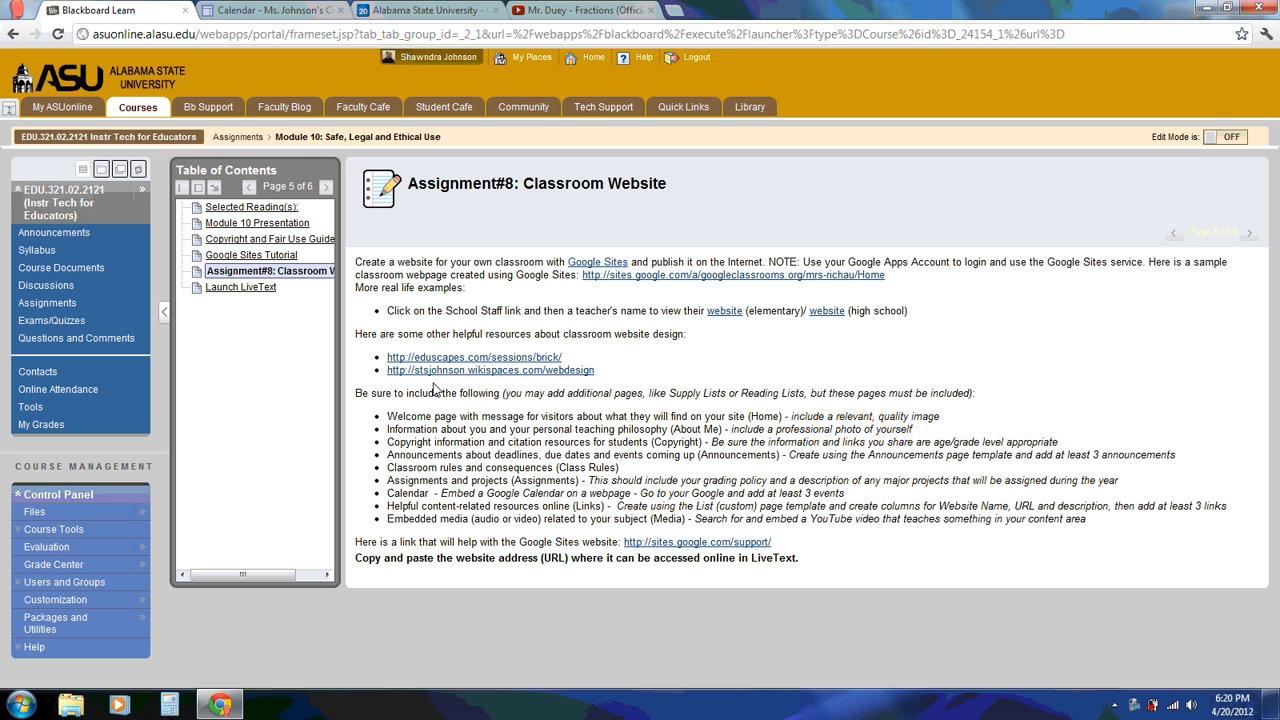
# Highlight Assignment#8's instruction about submitting the website address, then return to the class Calendar page
pyautogui.moveTo(362, 557); pyautogui.dragTo(800, 576)
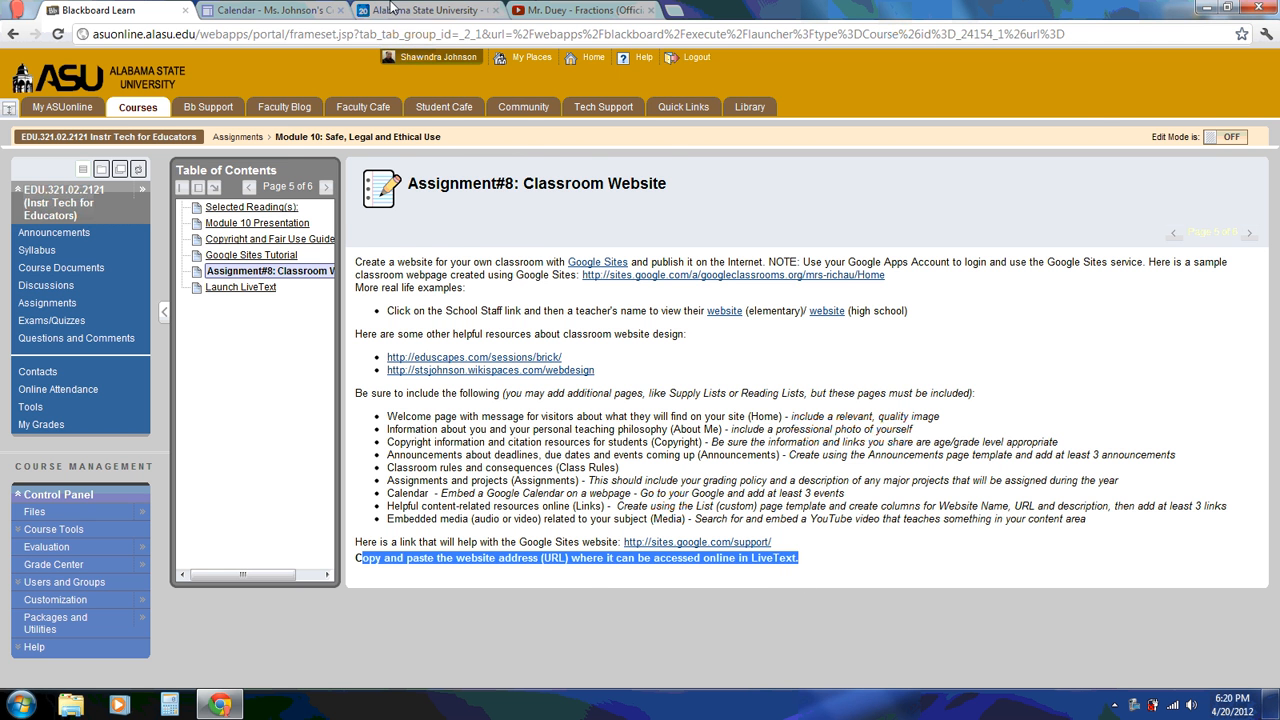
pyautogui.click(266, 12)
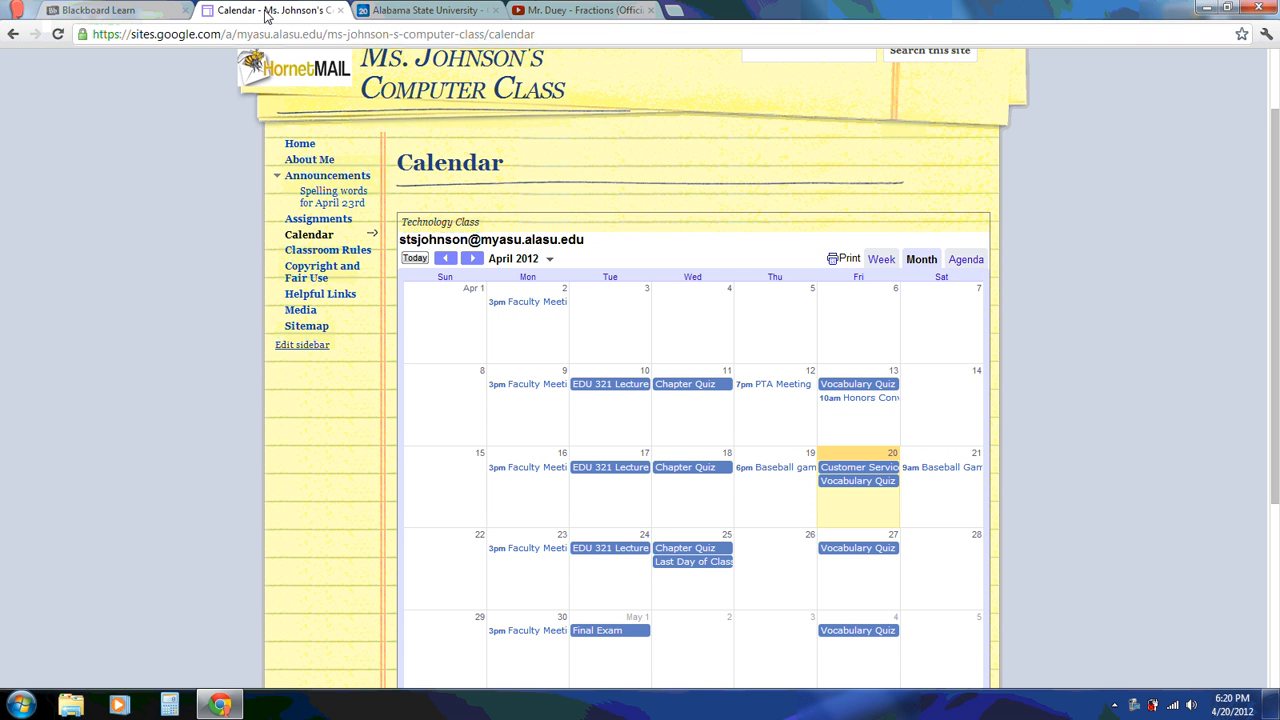
# Go to the class site's Home page and copy its web address from the address bar
pyautogui.click(304, 146)
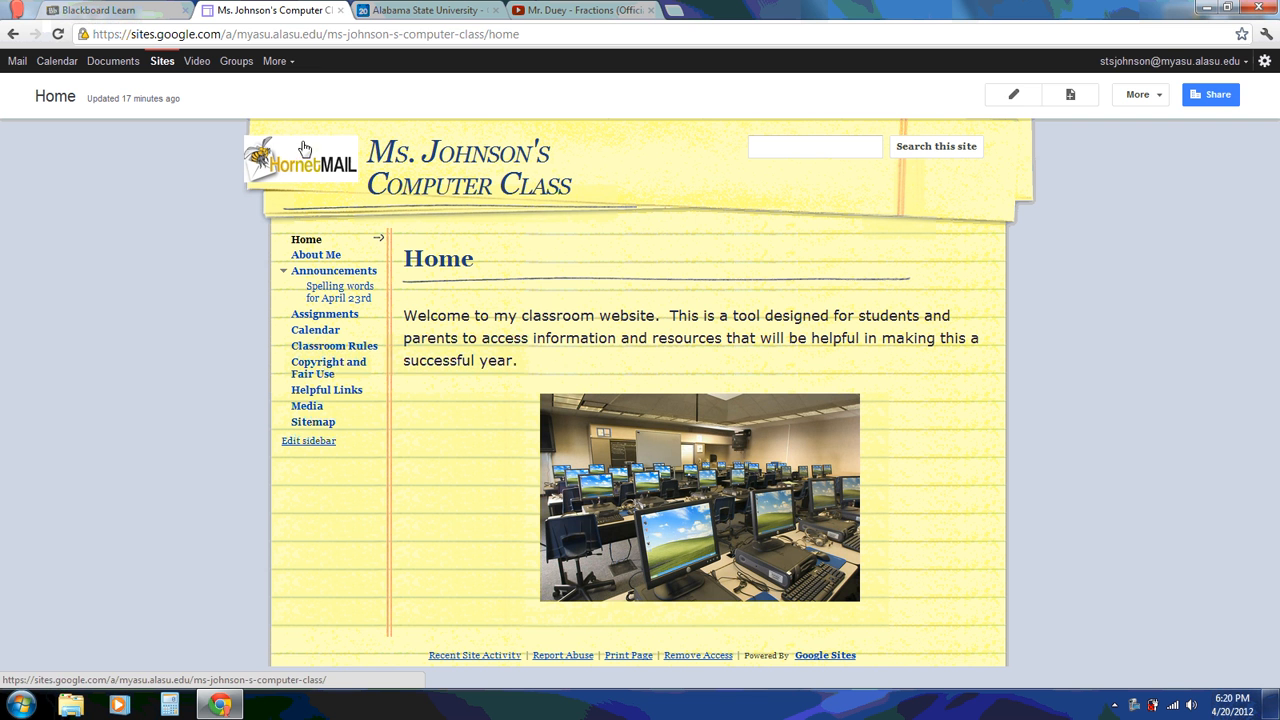
pyautogui.rightClick(331, 34)
pyautogui.click(368, 87)
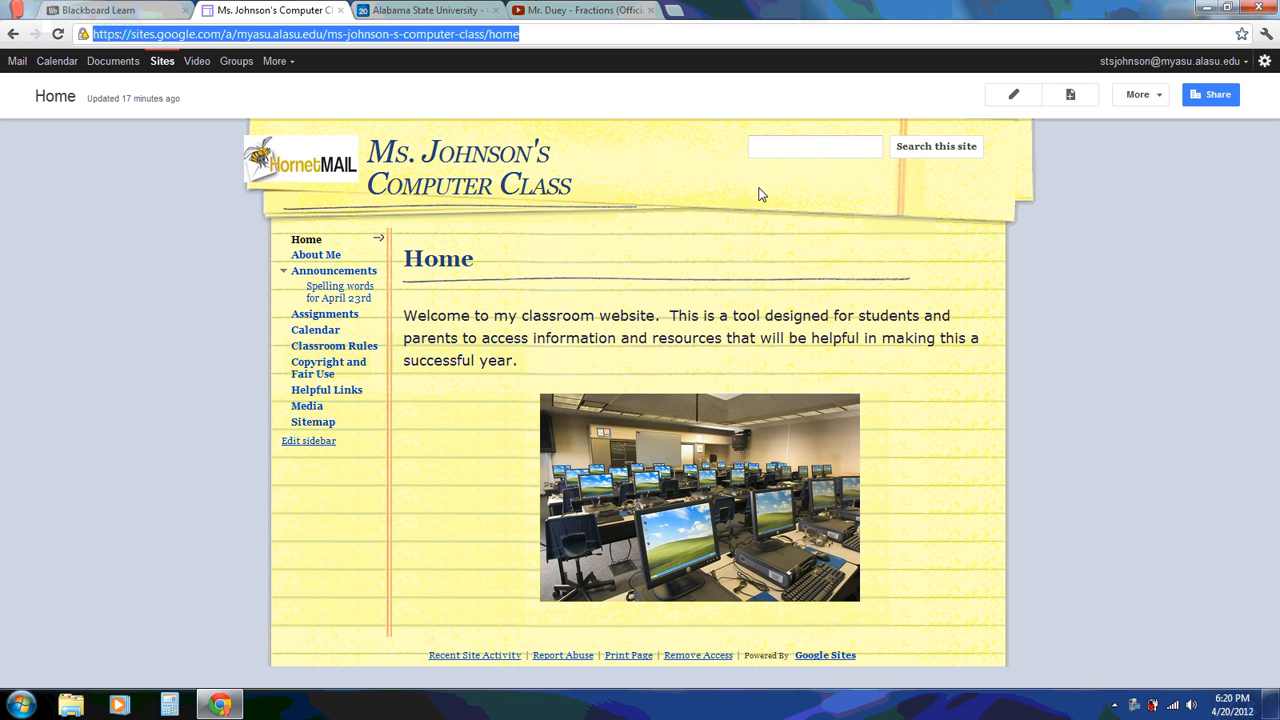
pyautogui.rightClick(1133, 704)
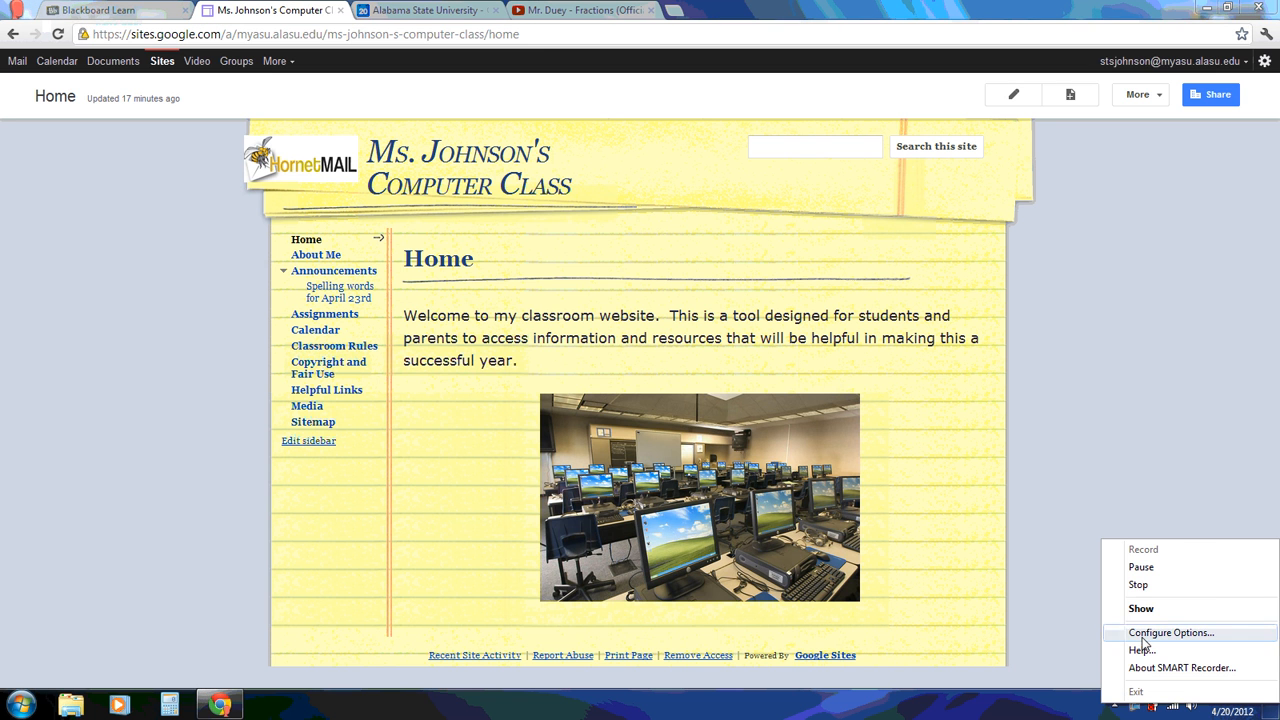